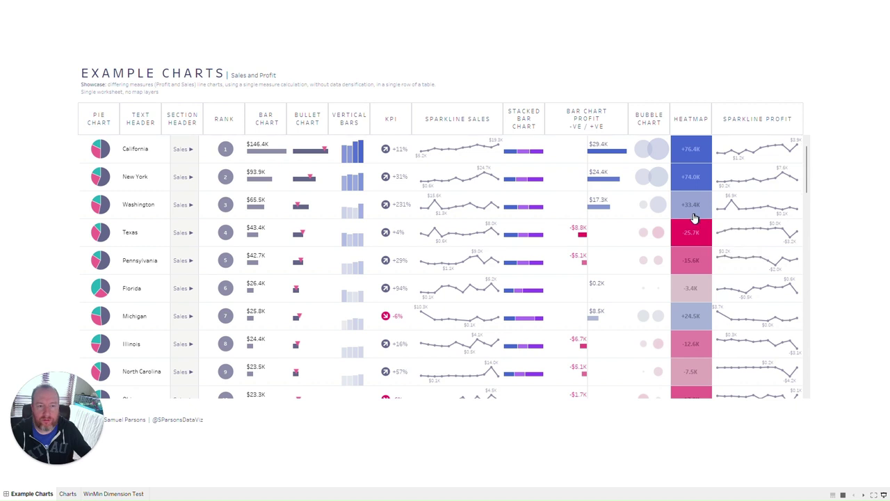
# Look through the state rows of the Example Charts dashboard and leave presentation mode
pyautogui.scroll(-3, 694, 216)
pyautogui.scroll(-2, 692, 218)
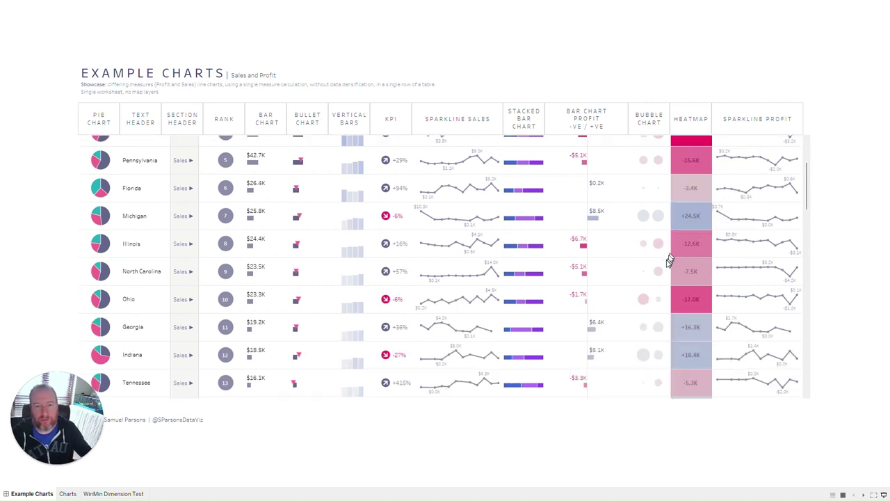
pyautogui.scroll(4, 662, 295)
pyautogui.scroll(1, 663, 297)
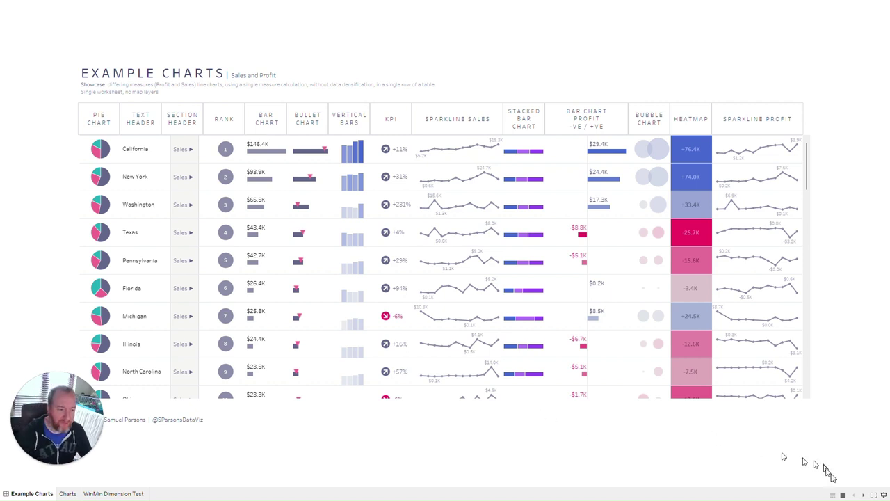
pyautogui.click(882, 494)
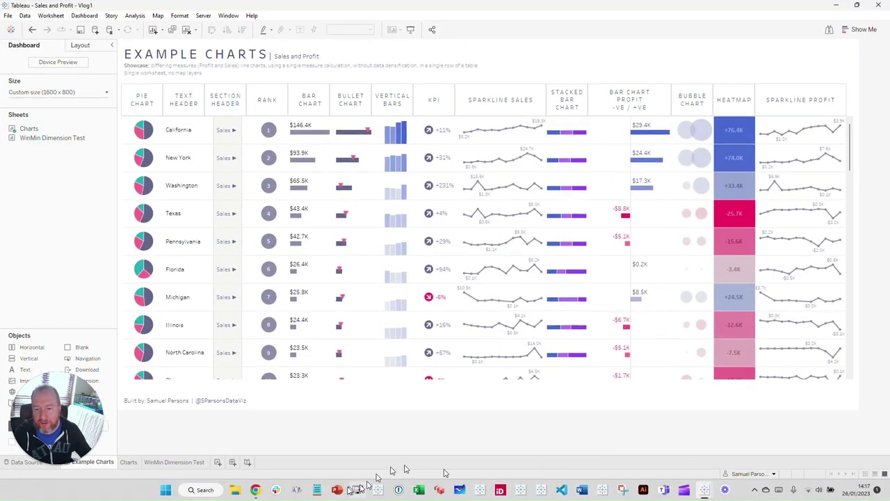
# Switch to Chrome and view the author's Tableau Public profile with its published vizzes
pyautogui.moveTo(256, 493)
pyautogui.click(255, 428)
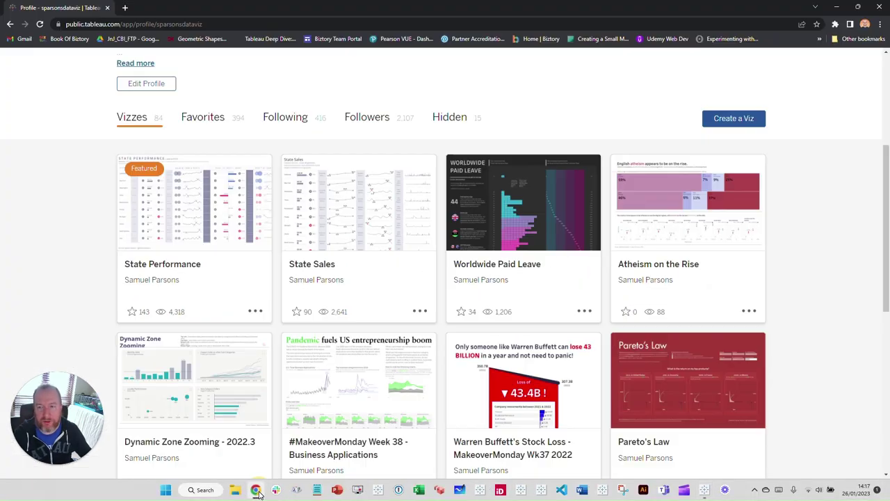
pyautogui.scroll(3, 179, 207)
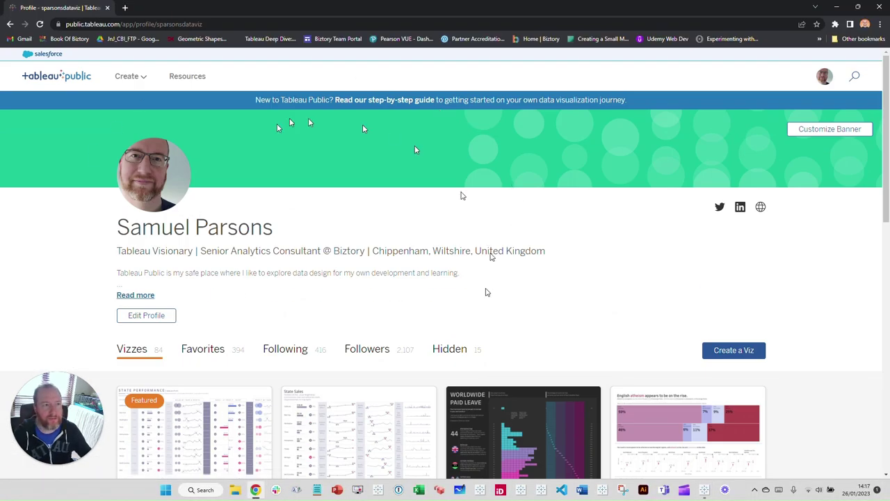
pyautogui.scroll(-2, 341, 273)
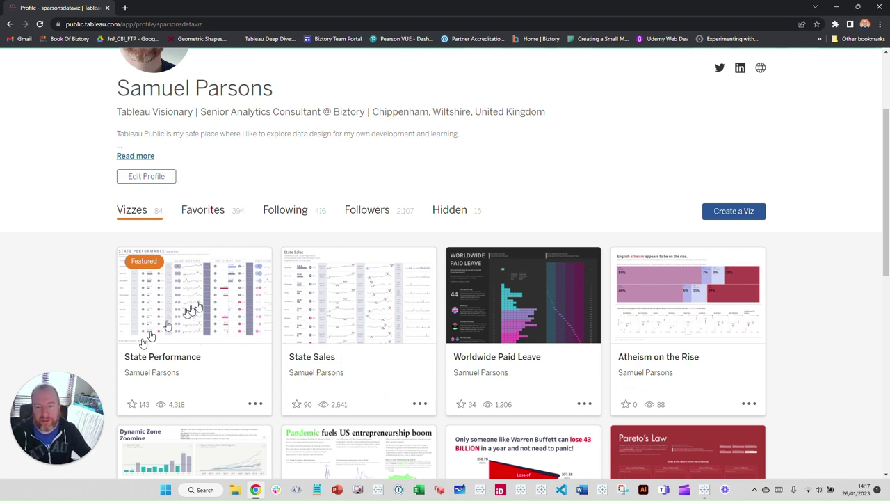
# Switch to the Tableau workbook Cell Size3 and examine the quarterly, monthly and daily sales charts on the State Sales dashboard
pyautogui.moveTo(705, 489)
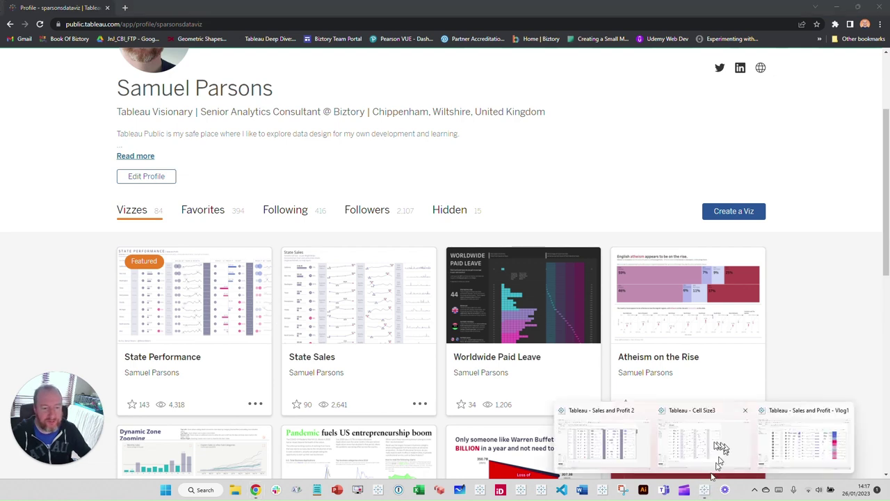
pyautogui.click(722, 439)
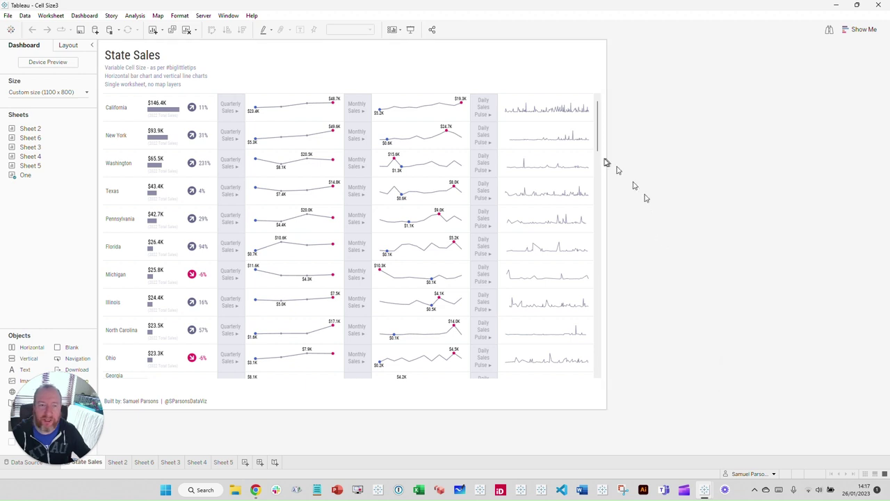
pyautogui.moveTo(280, 110)
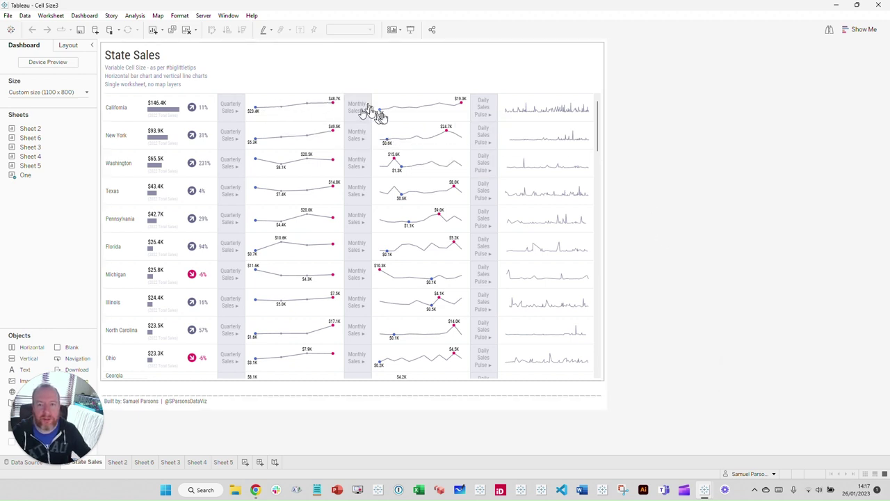
pyautogui.moveTo(574, 119)
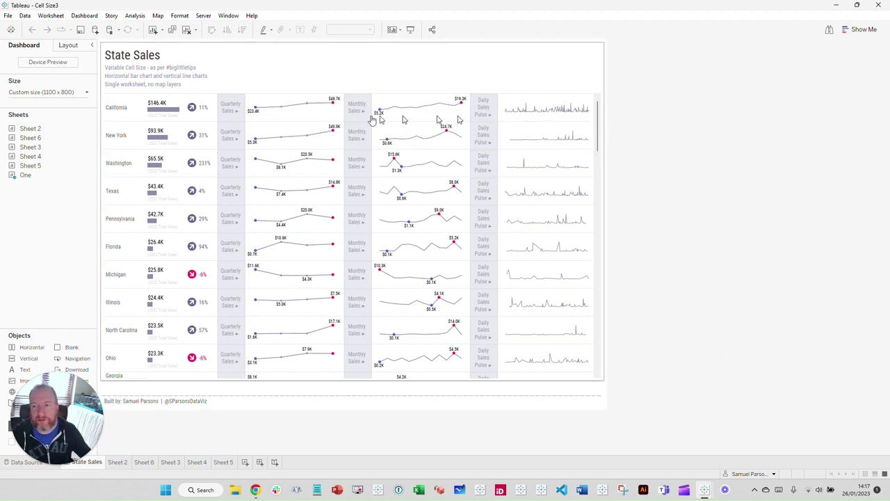
pyautogui.moveTo(177, 117)
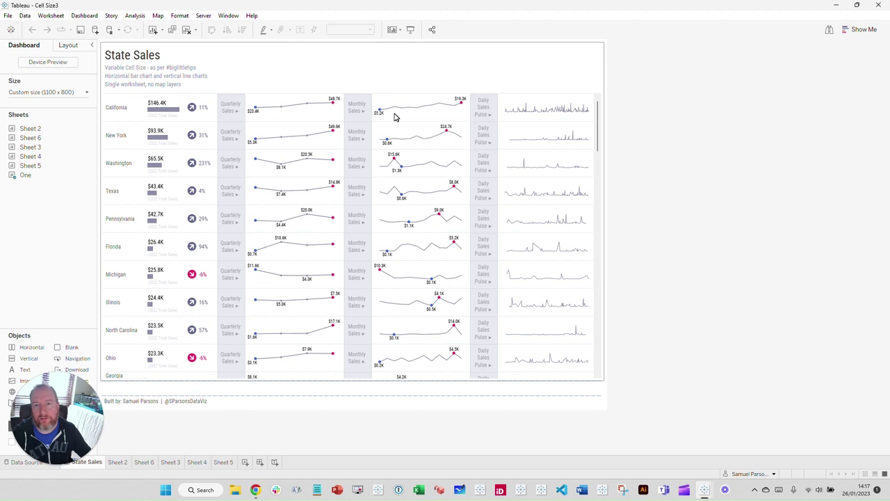
pyautogui.moveTo(386, 117)
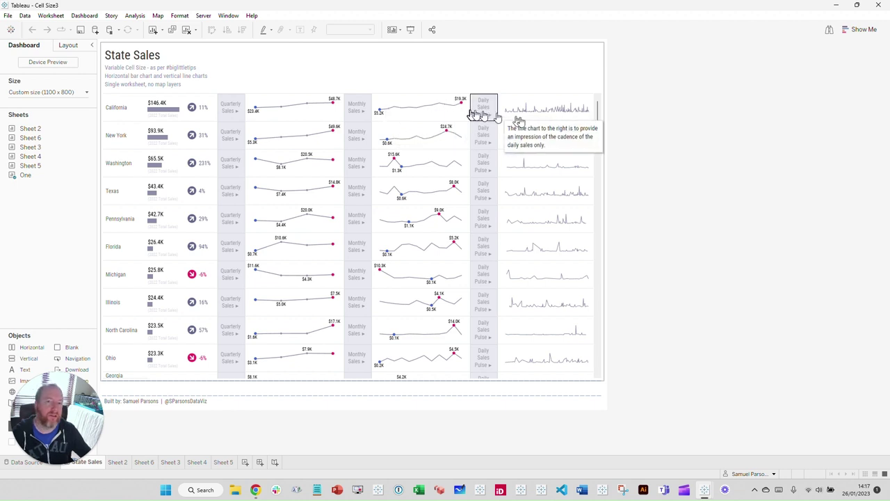
pyautogui.moveTo(505, 119)
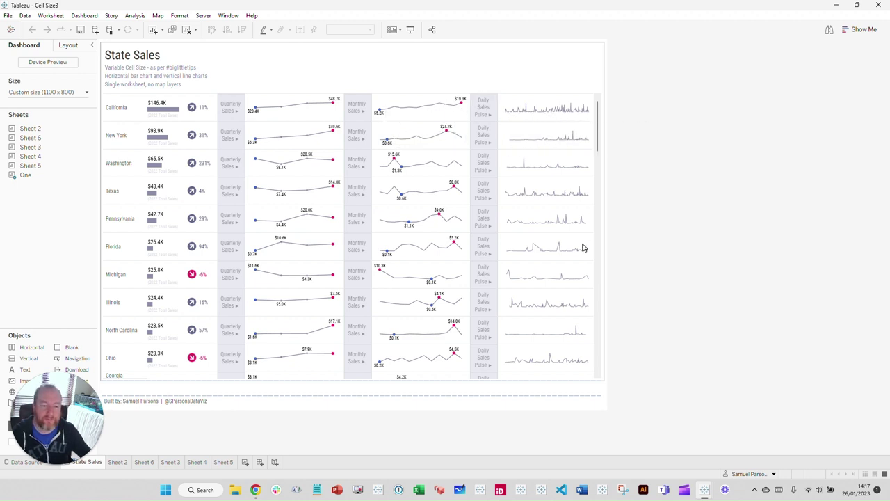
# Switch to the Sales and Profit 2 workbook and view its State Performance dashboard
pyautogui.moveTo(705, 493)
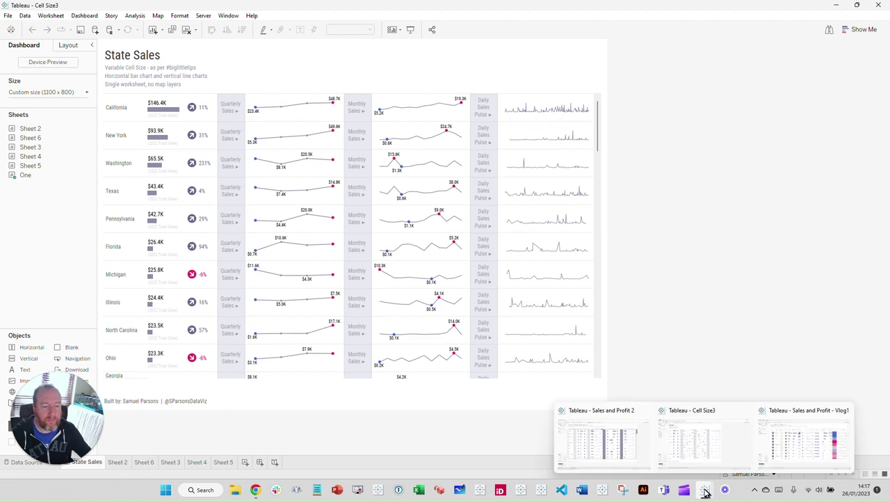
pyautogui.click(596, 429)
pyautogui.click(423, 423)
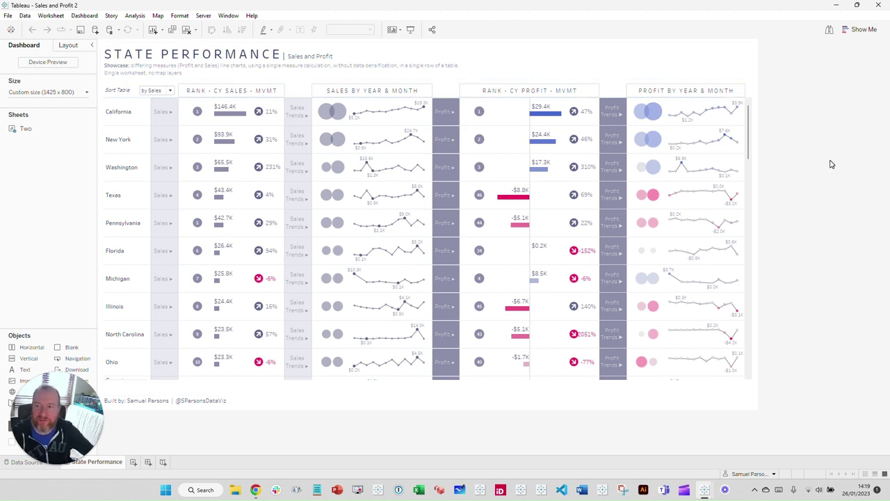
# Return to the Sales and Profit - Vlog1 workbook, view the Example Charts dashboard in presentation mode and exit that mode
pyautogui.moveTo(705, 487)
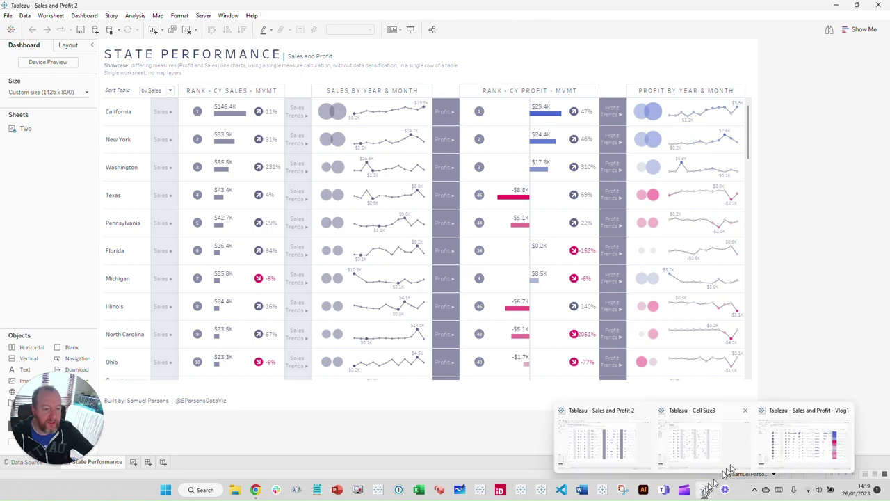
pyautogui.moveTo(809, 448)
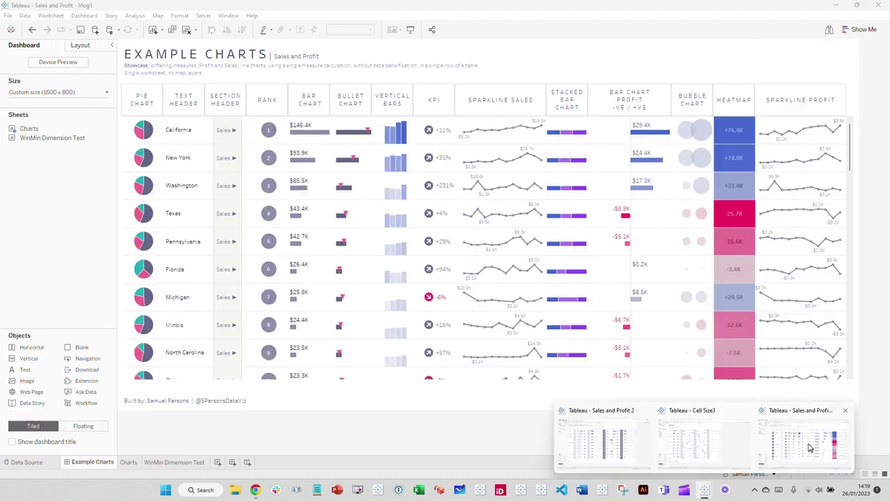
pyautogui.click(410, 29)
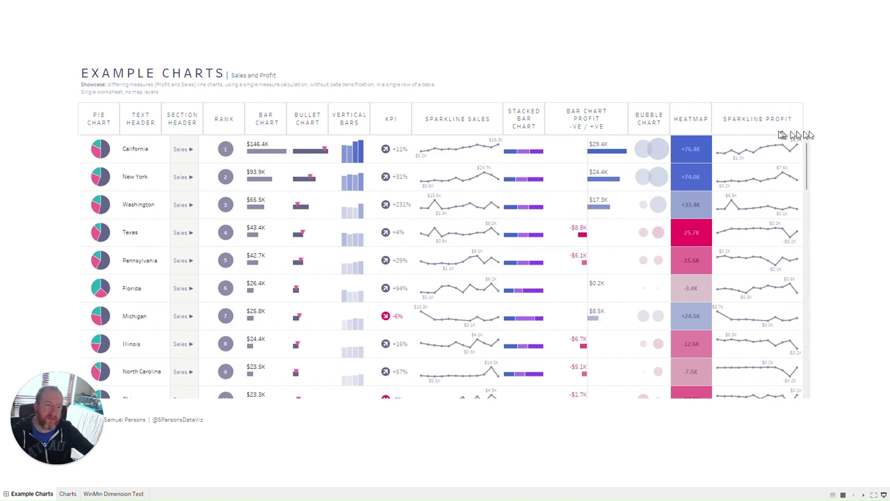
pyautogui.moveTo(683, 167)
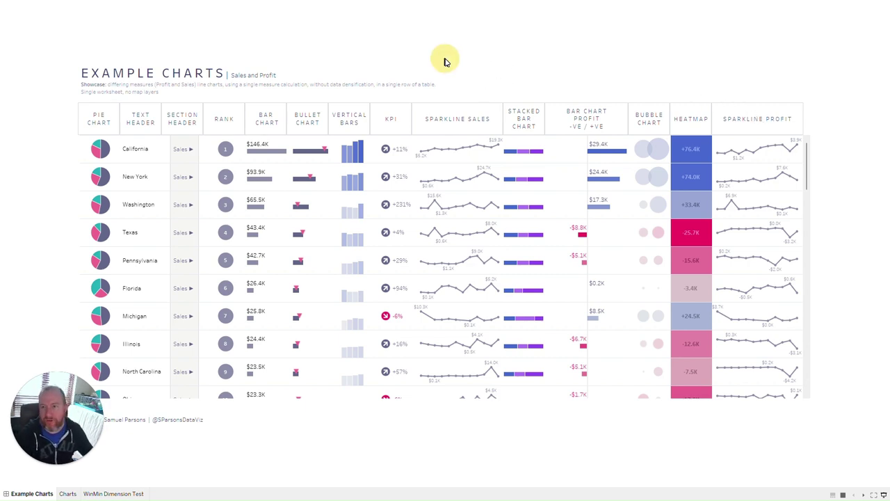
pyautogui.press('Escape')
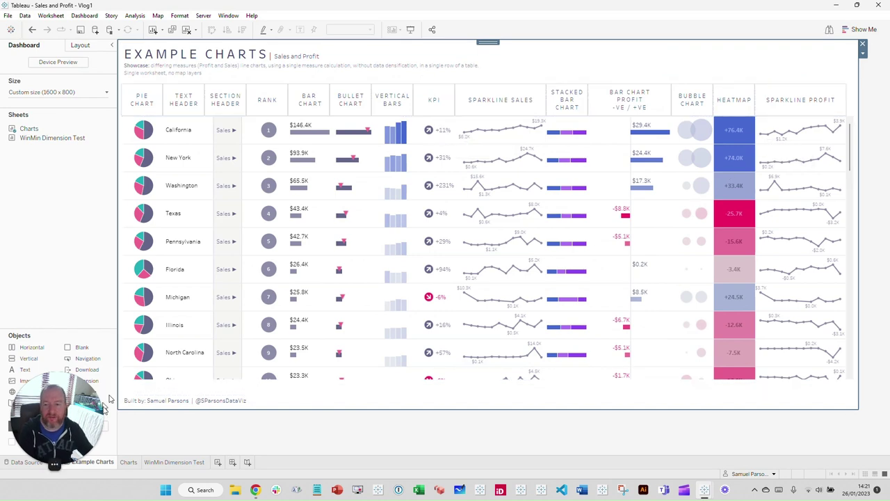
# Open the Charts worksheet and inspect the marks of its different chart columns
pyautogui.click(128, 462)
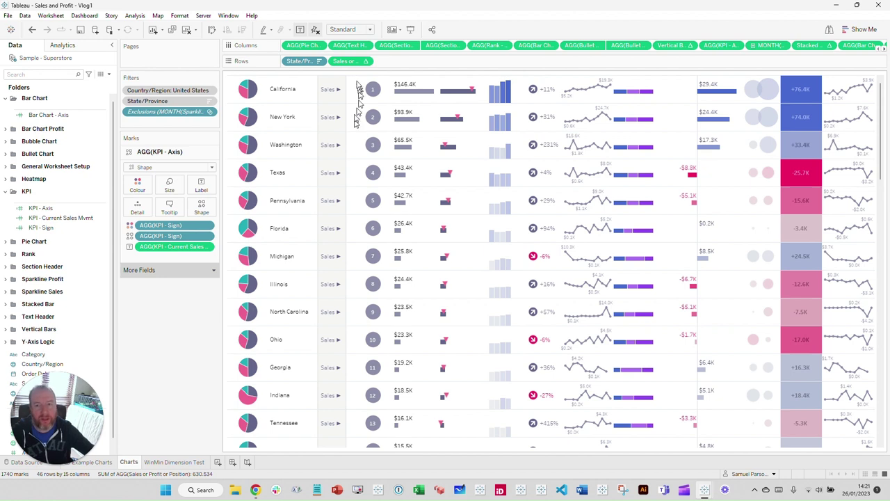
pyautogui.moveTo(356, 61)
pyautogui.mouseDown()
pyautogui.moveTo(334, 66)
pyautogui.moveTo(351, 63)
pyautogui.mouseUp()
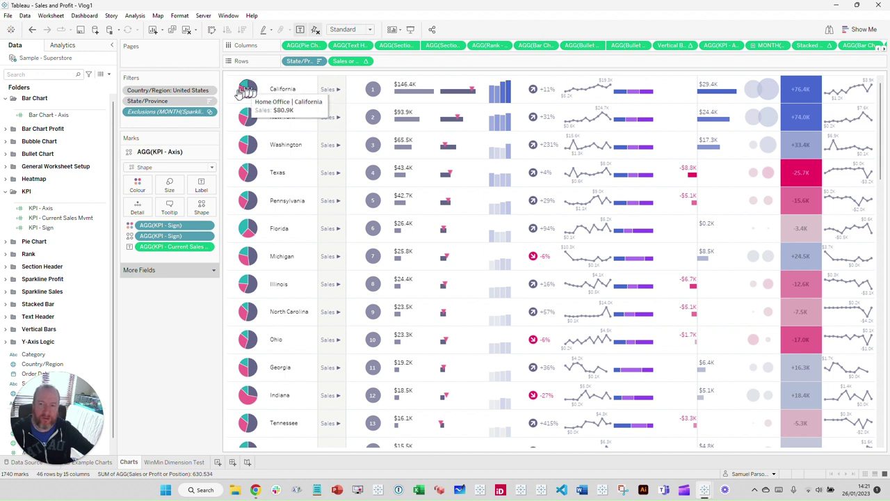
pyautogui.moveTo(253, 96)
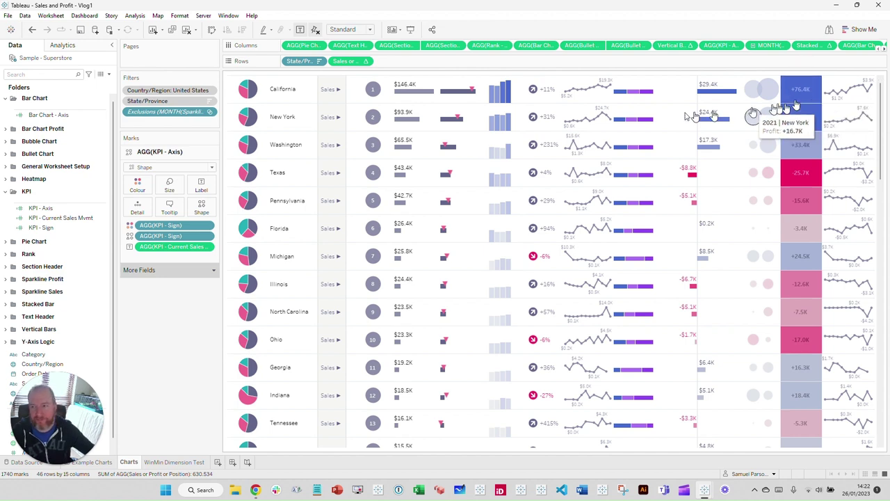
# Collapse the data pane and open the advanced table layout options for the Charts worksheet
pyautogui.click(112, 45)
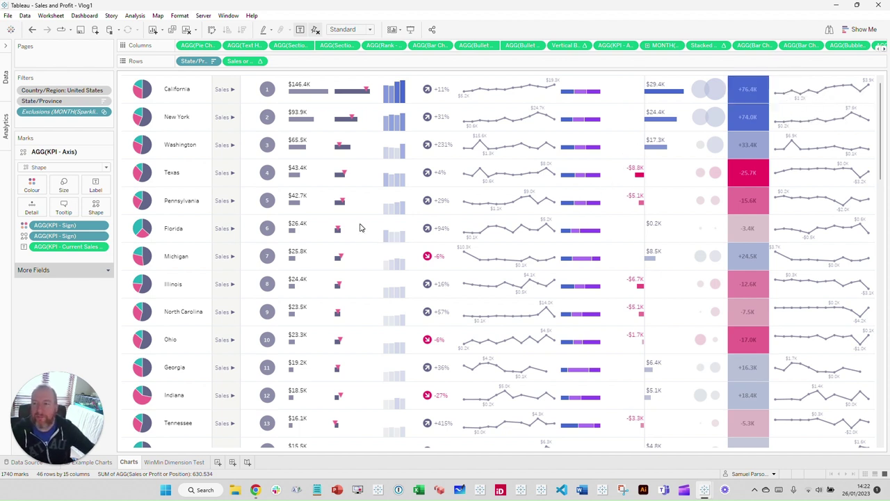
pyautogui.click(136, 17)
pyautogui.moveTo(178, 148)
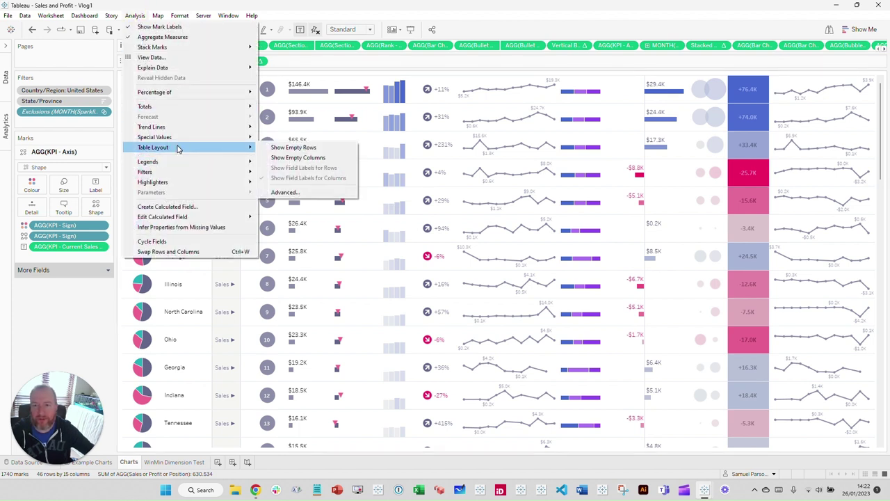
pyautogui.click(306, 192)
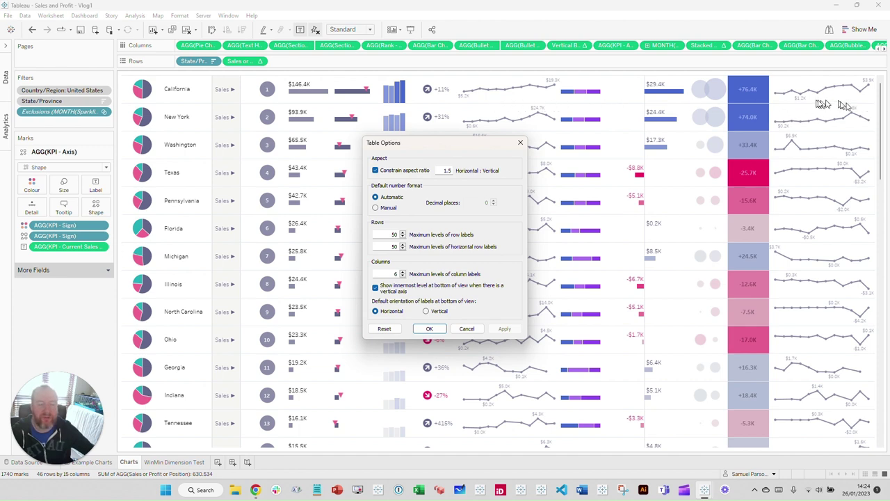
# Try horizontal-to-vertical aspect ratios of 1 and 2 for the table, applying each one
pyautogui.doubleClick(447, 171)
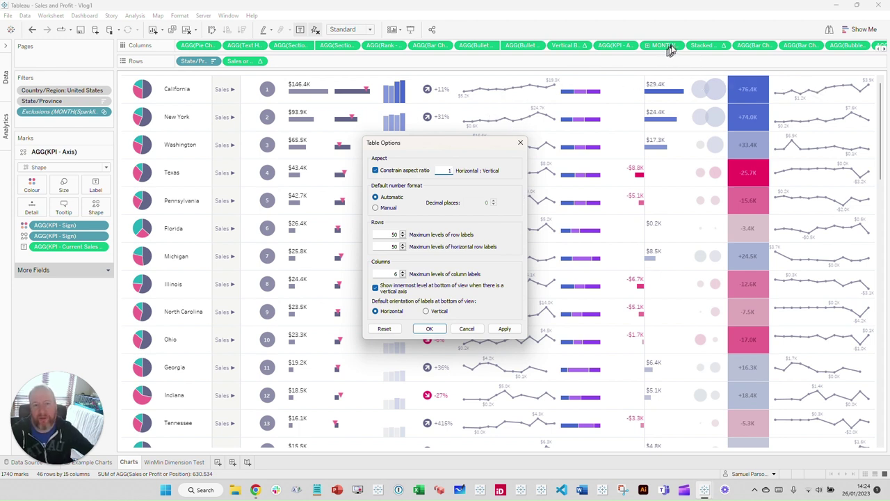
pyautogui.click(505, 329)
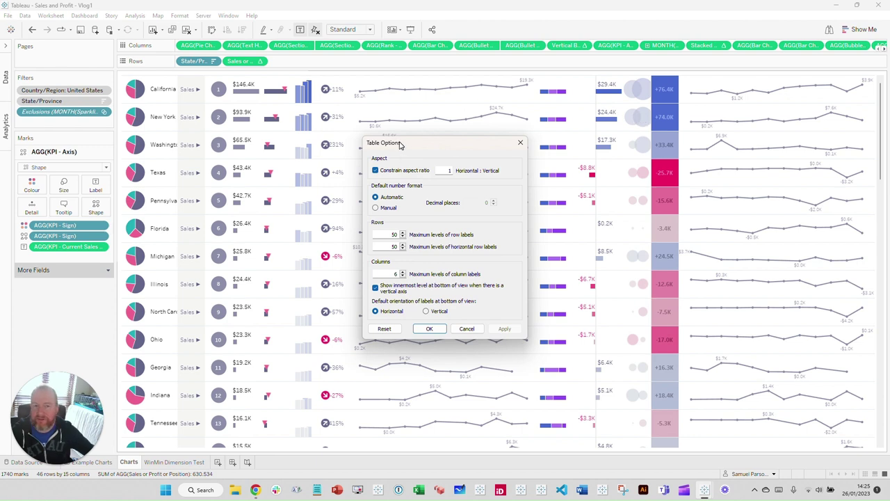
pyautogui.click(450, 171)
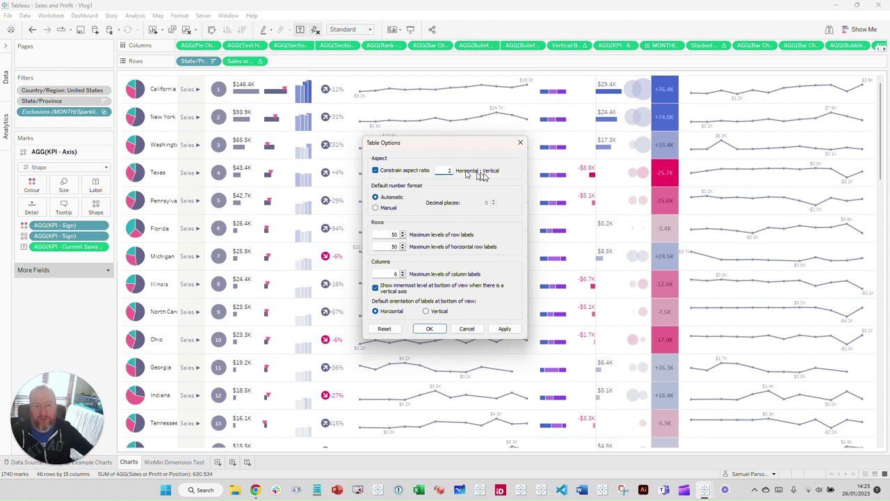
pyautogui.click(506, 330)
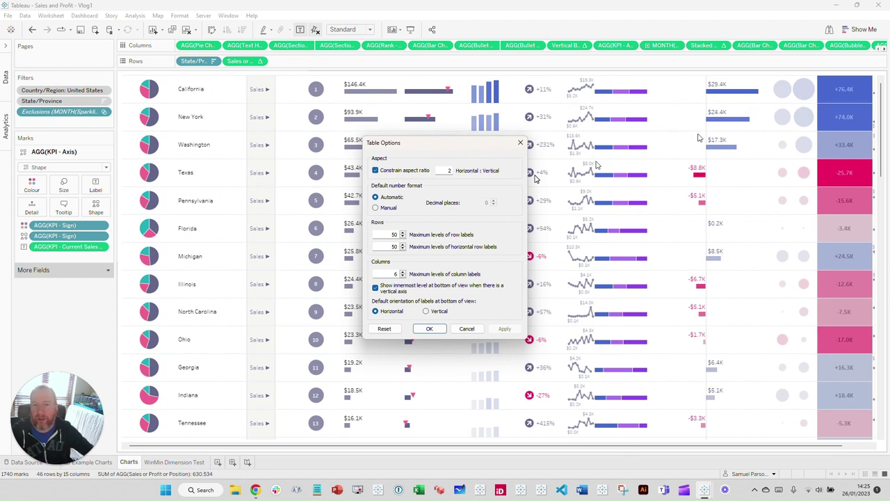
# Set the table's constrained aspect ratio to 0.5 horizontal to vertical, apply it and close the options
pyautogui.click(449, 170)
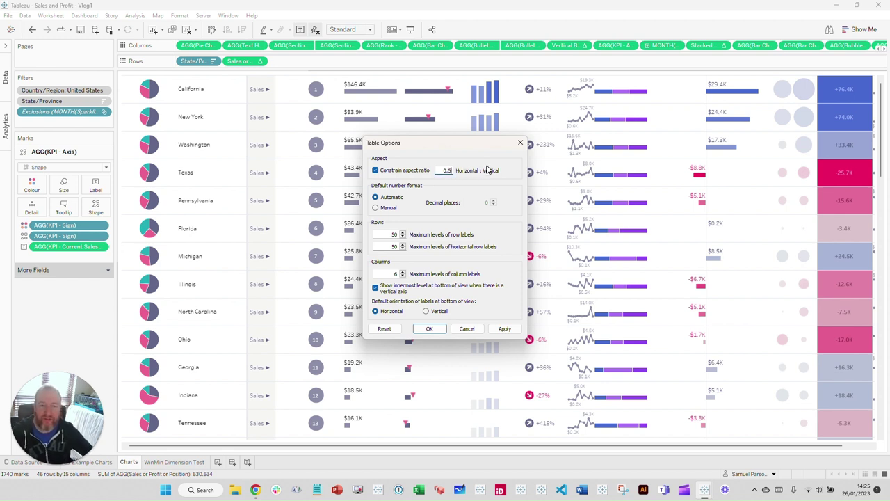
pyautogui.click(504, 328)
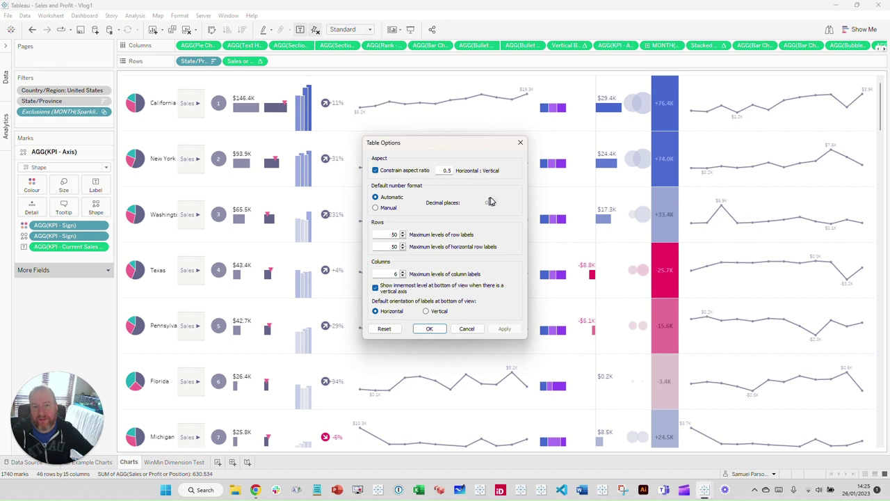
pyautogui.click(429, 329)
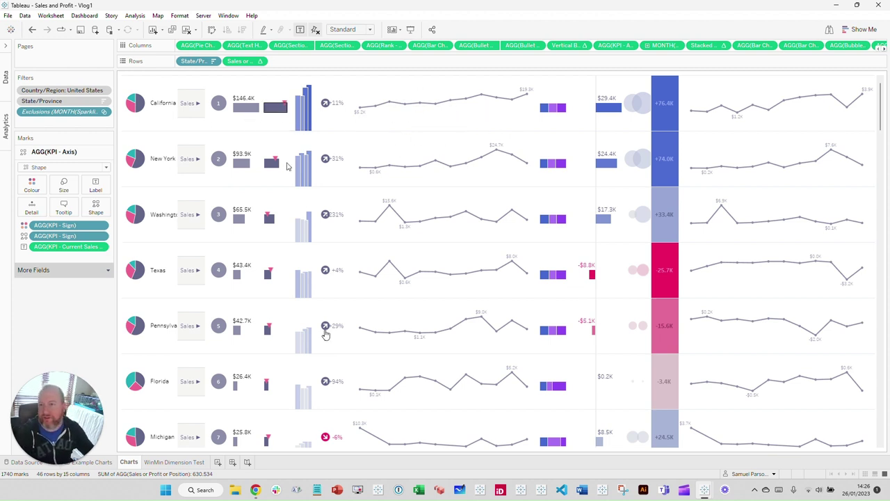
# Look at the cell size formatting commands available for the worksheet without choosing one
pyautogui.click(190, 15)
pyautogui.moveTo(254, 235)
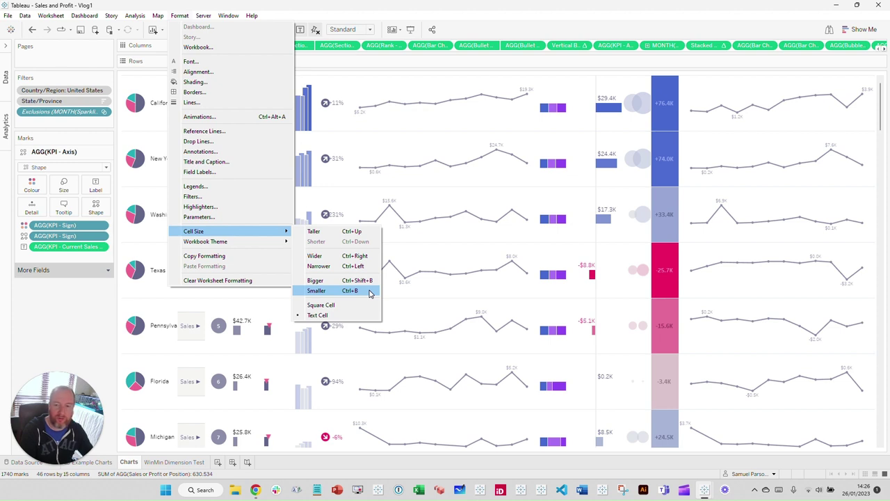
pyautogui.press('Escape')
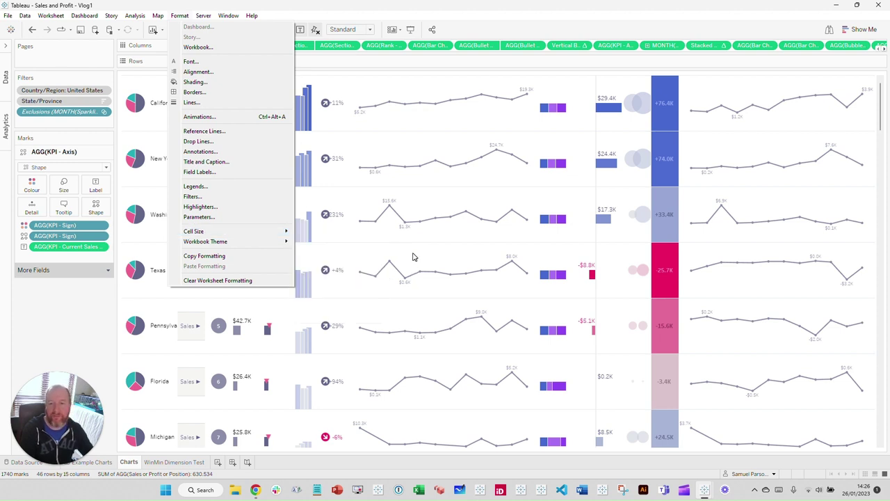
# Reduce the overall cell size of the Charts worksheet in several increments
pyautogui.press('Escape')
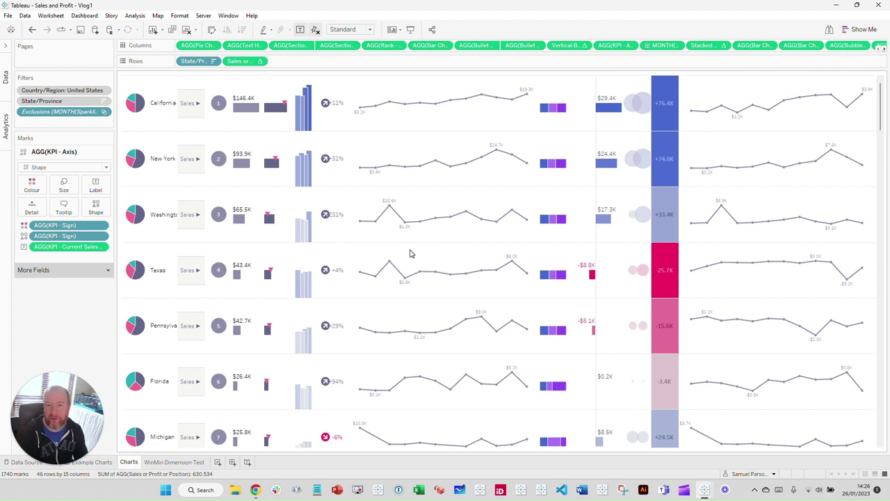
pyautogui.hotkey('ctrl', 'shift', 'b')
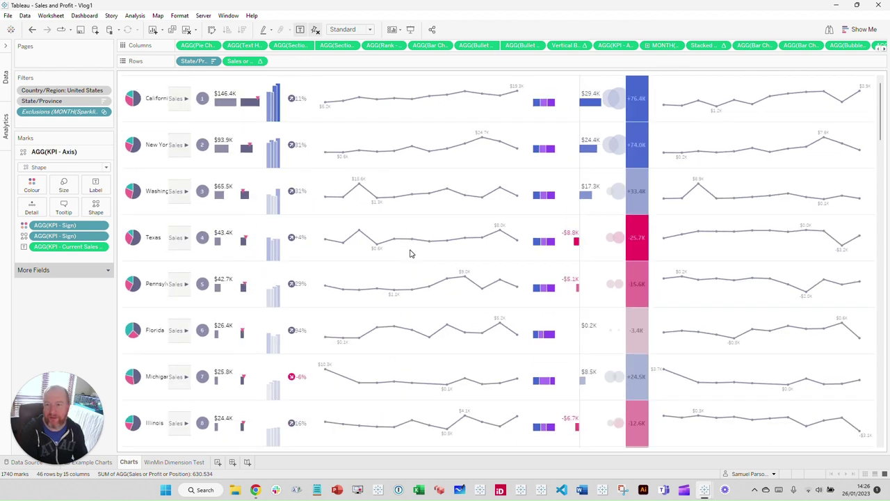
pyautogui.hotkey('ctrl', 'b')
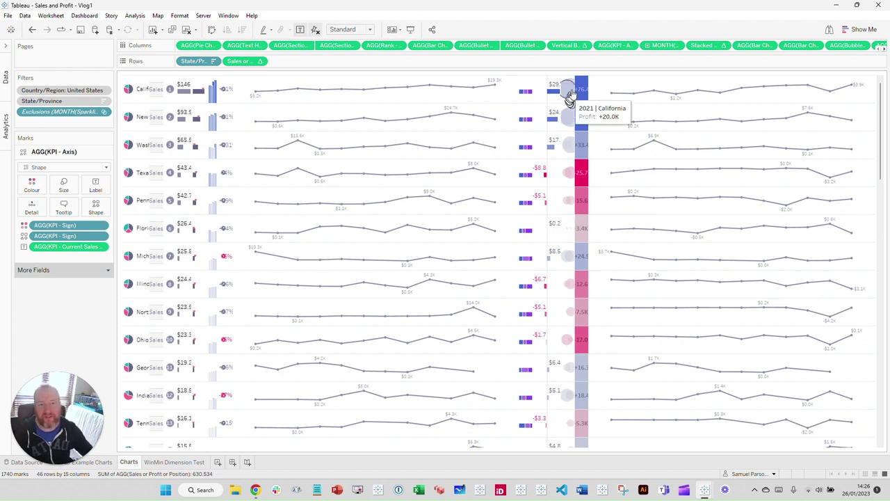
pyautogui.moveTo(576, 94)
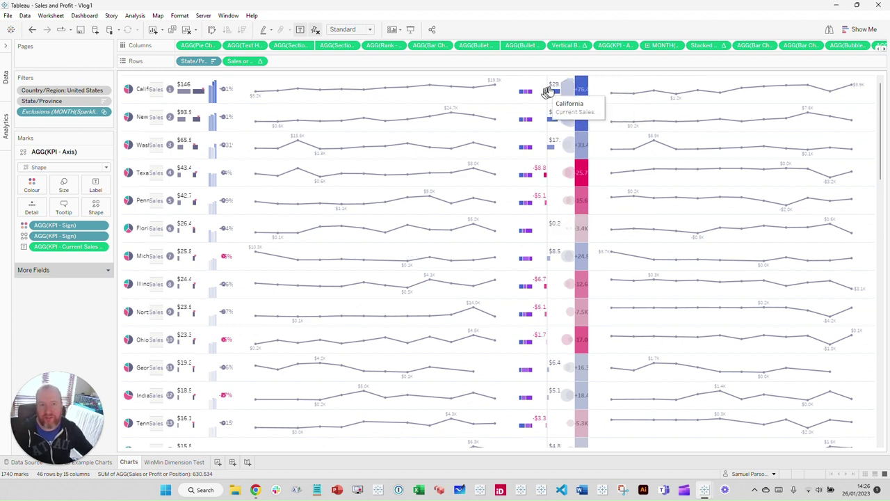
# Set the constrained aspect ratio to 1 horizontal to vertical in the advanced table layout options, apply it and close them
pyautogui.click(135, 16)
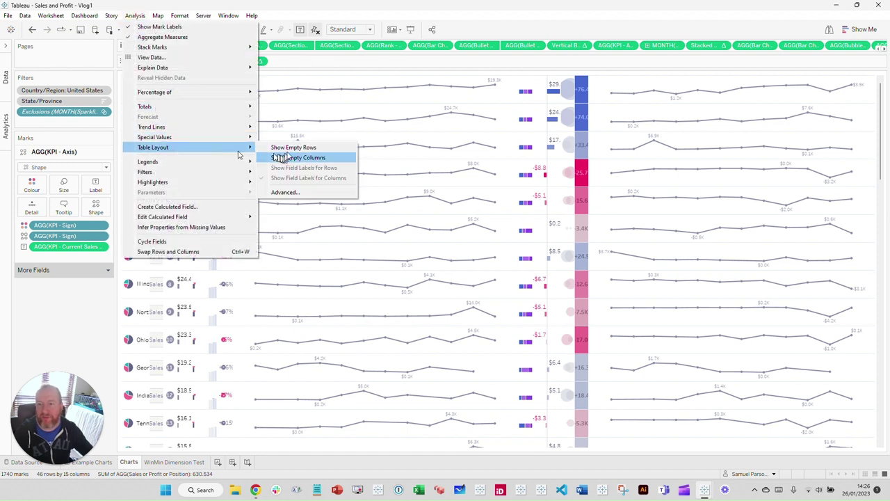
pyautogui.click(296, 193)
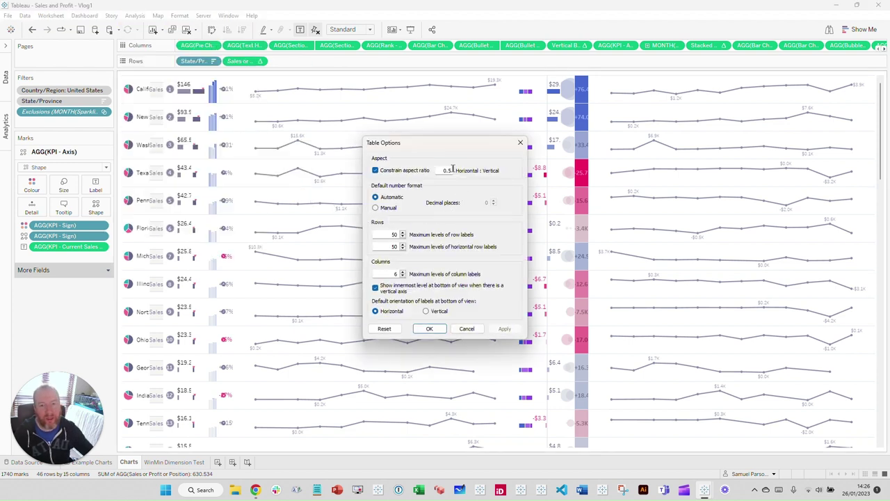
pyautogui.click(448, 170)
pyautogui.doubleClick(444, 171)
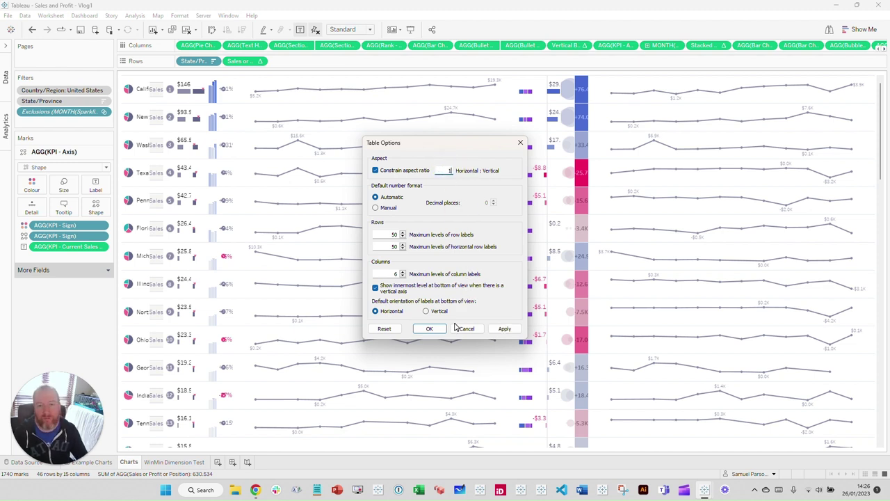
pyautogui.write('1')
pyautogui.click(511, 329)
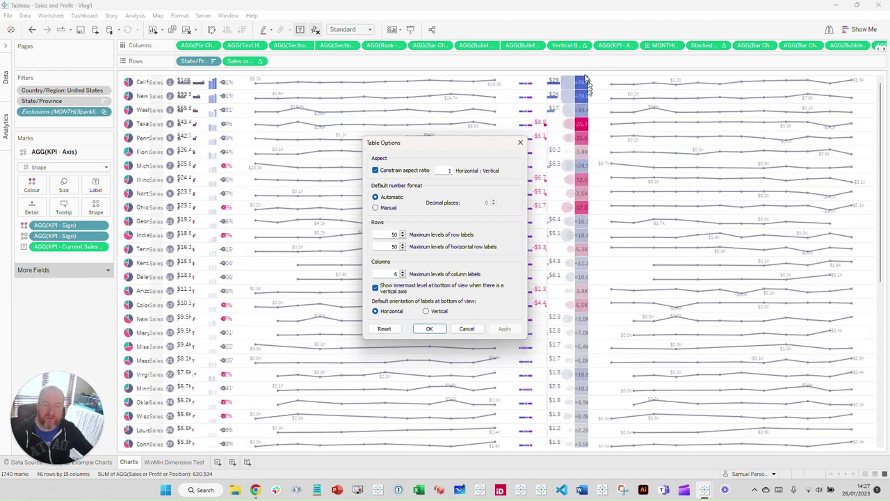
pyautogui.click(433, 329)
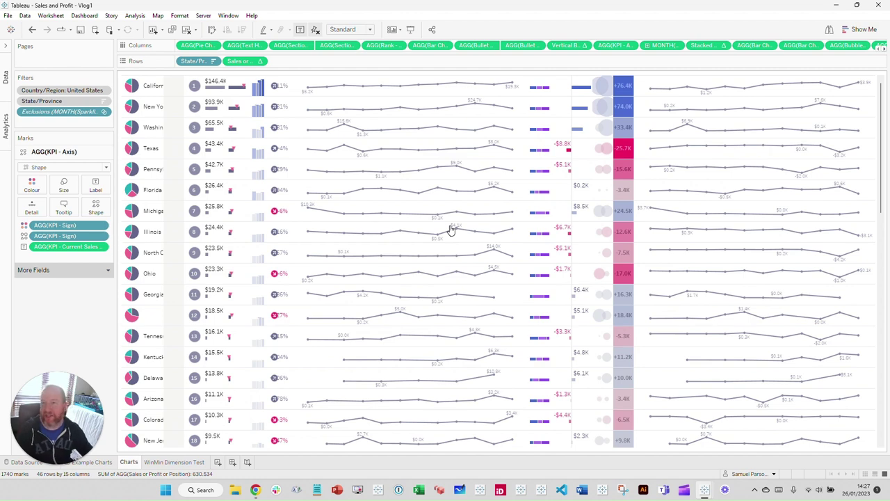
# Undo the series of cell size and aspect ratio changes until the Charts worksheet has its original layout
pyautogui.click(32, 31)
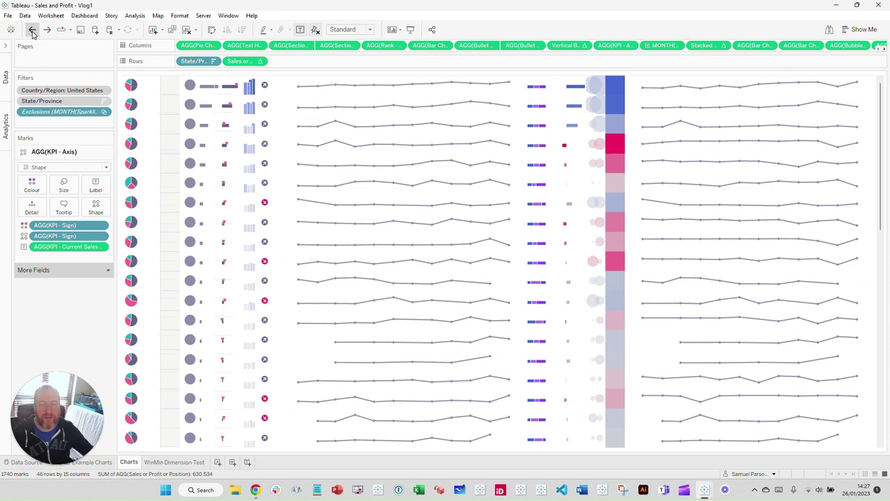
pyautogui.click(32, 31)
pyautogui.click(32, 31)
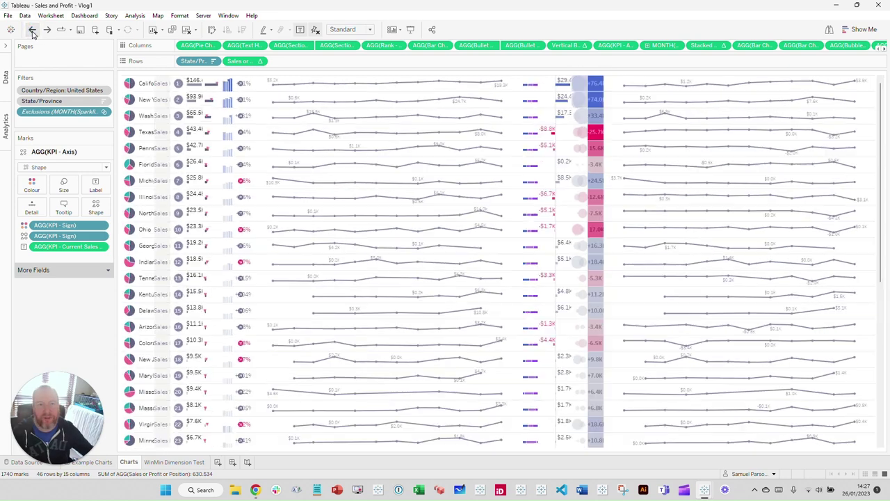
pyautogui.click(32, 31)
pyautogui.click(32, 31)
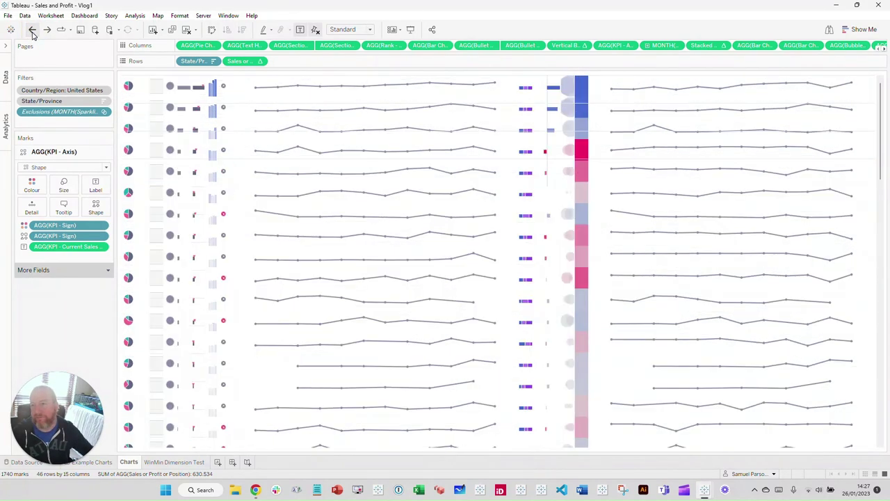
pyautogui.click(32, 32)
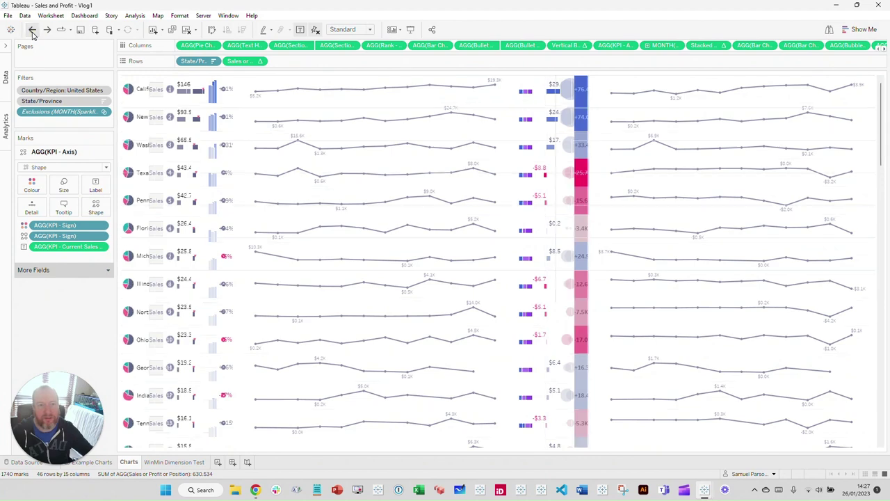
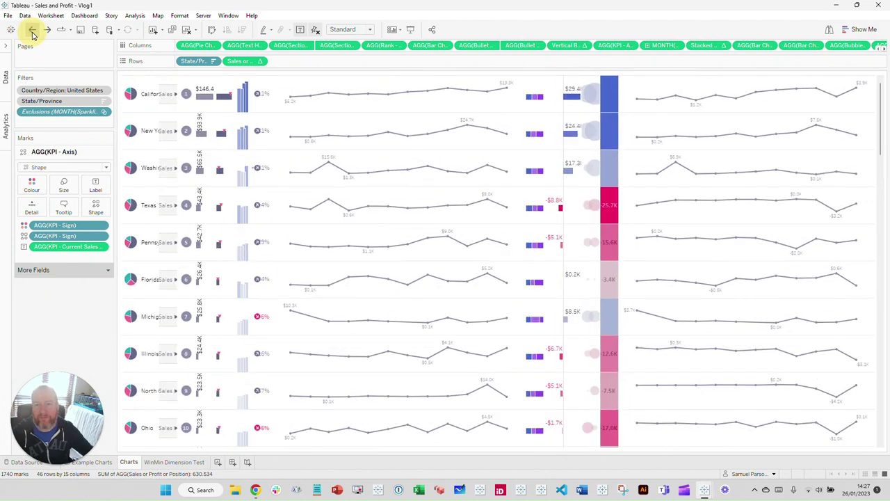
pyautogui.click(32, 33)
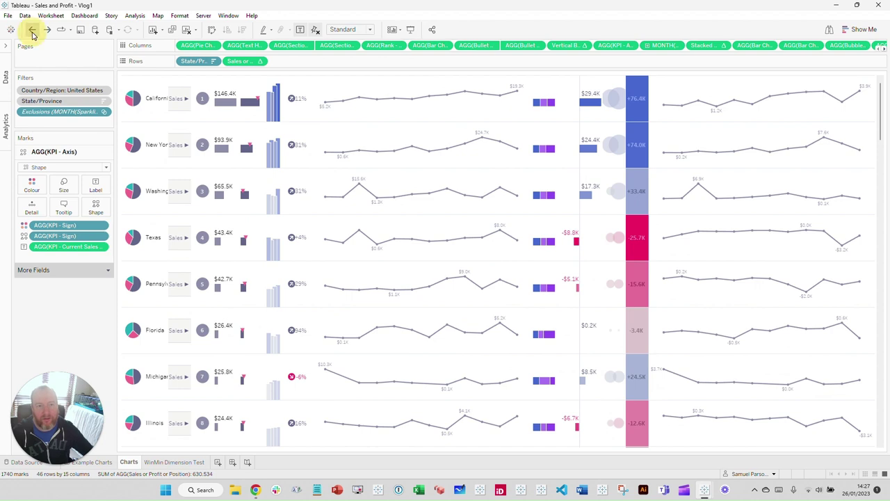
pyautogui.click(32, 33)
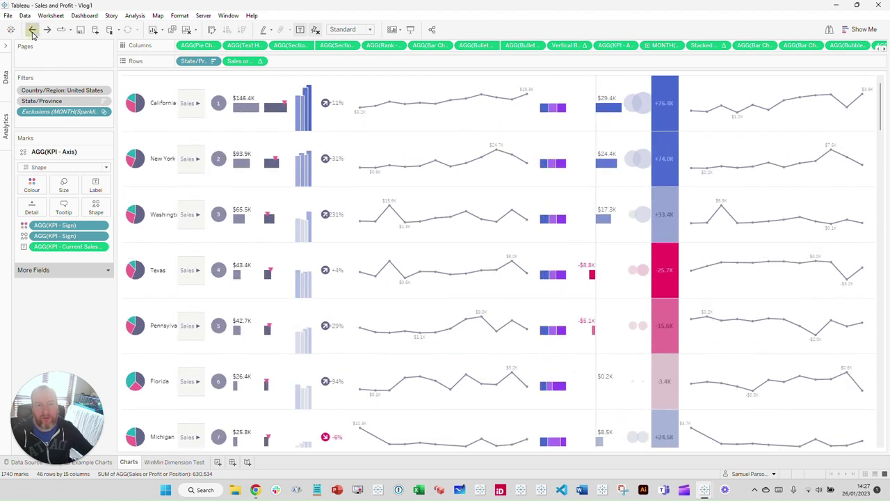
pyautogui.click(32, 33)
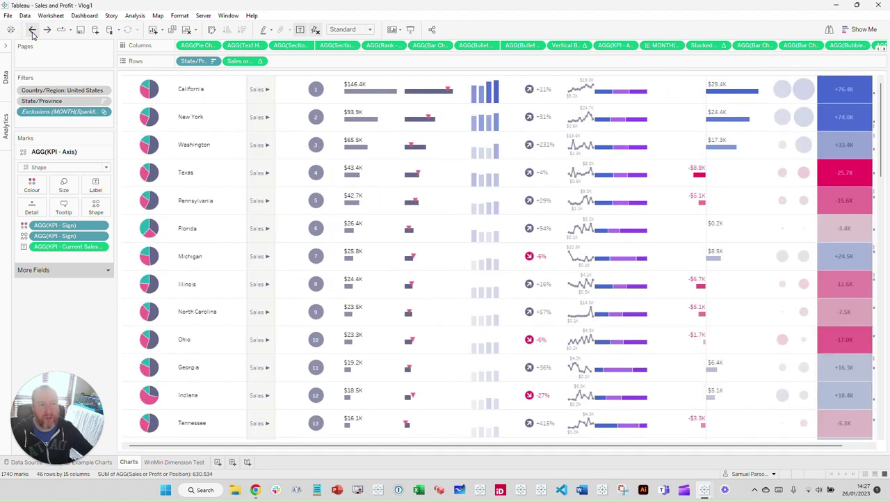
pyautogui.click(32, 33)
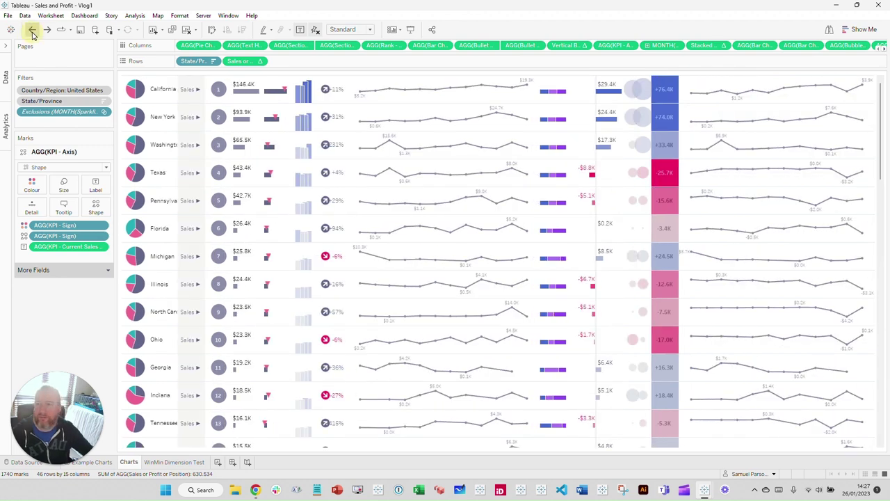
pyautogui.click(32, 32)
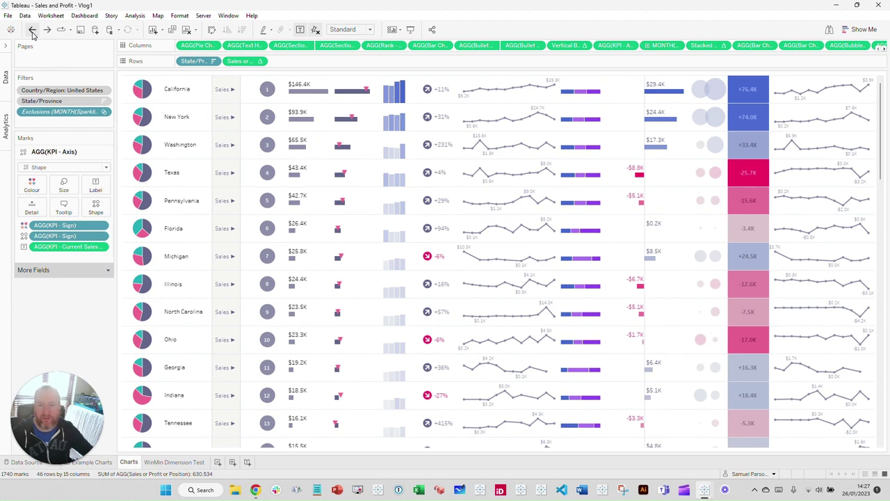
# Look over the column layout on the Example Charts dashboard and return to the Charts worksheet
pyautogui.click(106, 463)
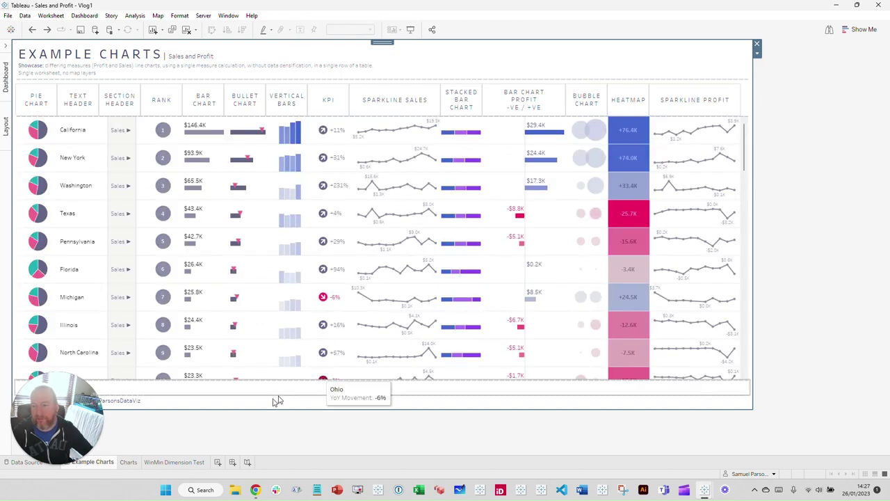
pyautogui.click(129, 463)
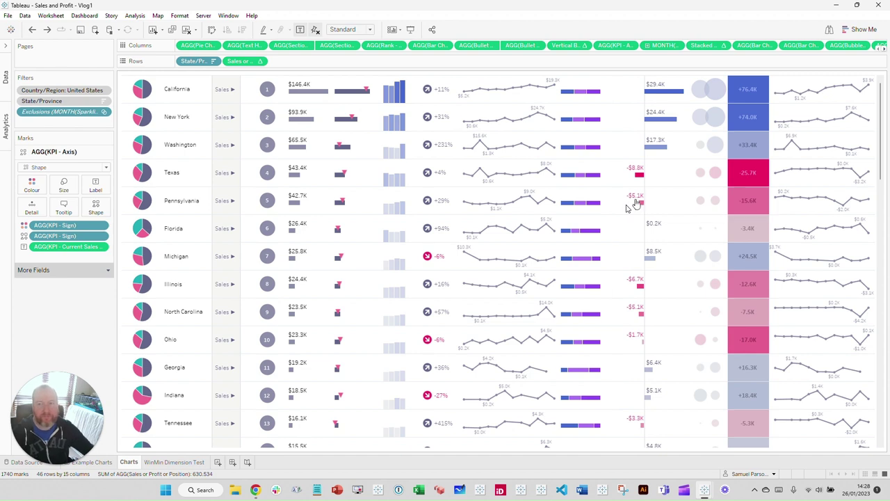
# Expand the data pane and collapse the Bar Chart and KPI folders
pyautogui.click(4, 50)
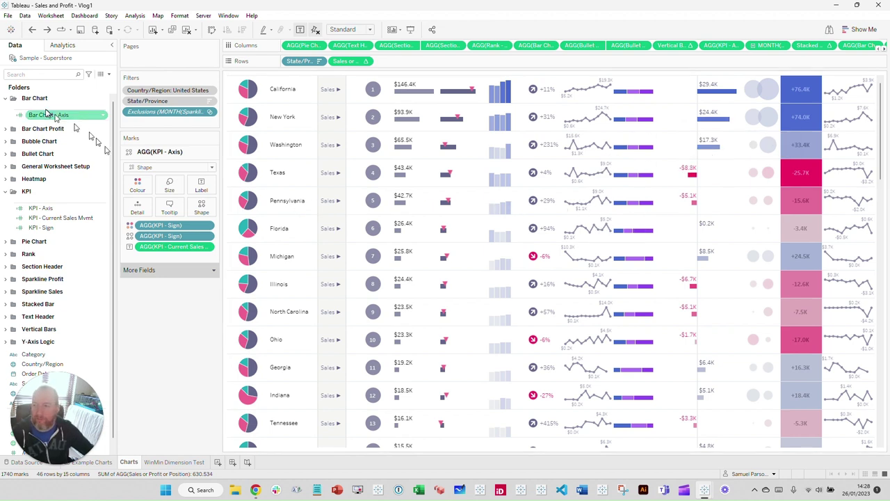
pyautogui.click(5, 98)
pyautogui.click(4, 174)
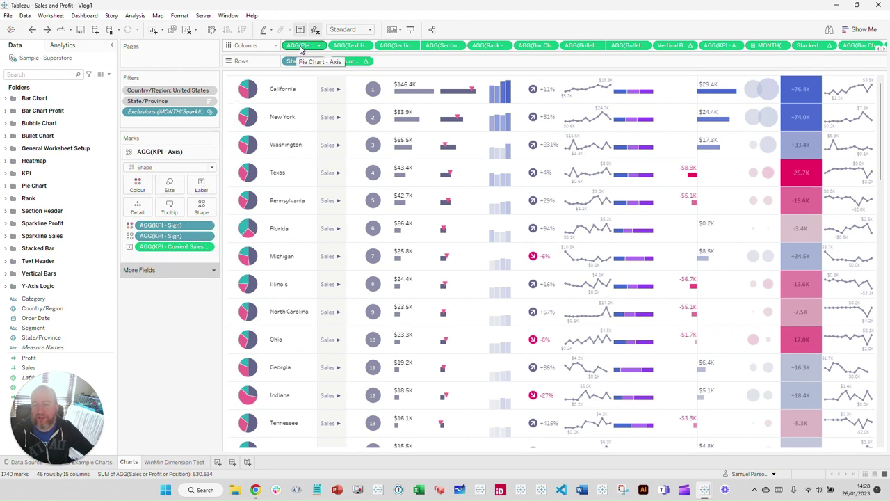
# Bring up the marks settings of the Pie Chart - Axis field and examine its mark type, colour and angle fields
pyautogui.click(215, 273)
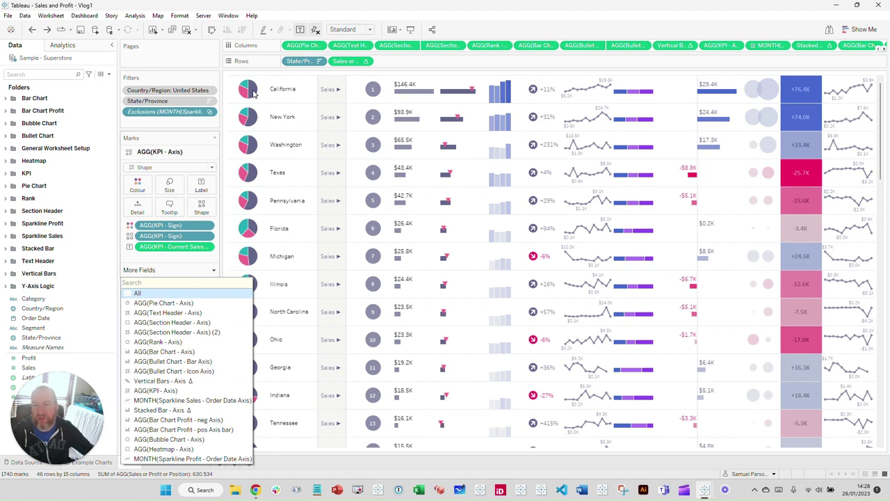
pyautogui.click(304, 47)
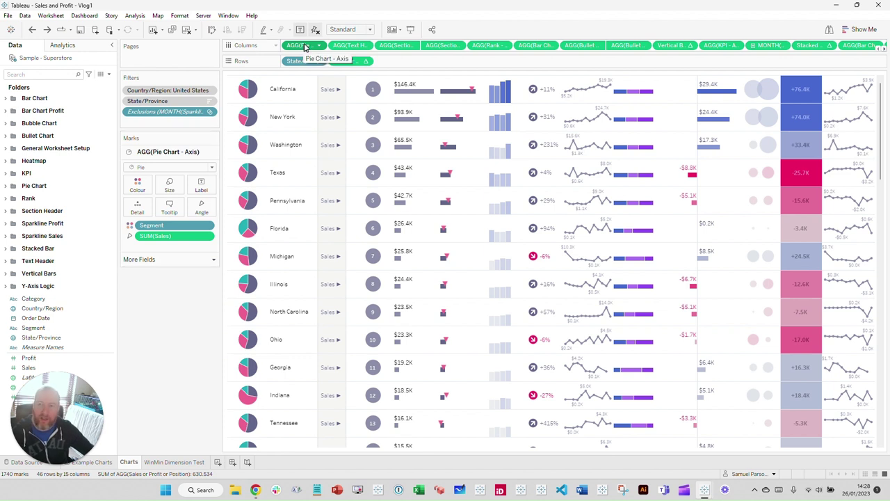
pyautogui.moveTo(642, 240)
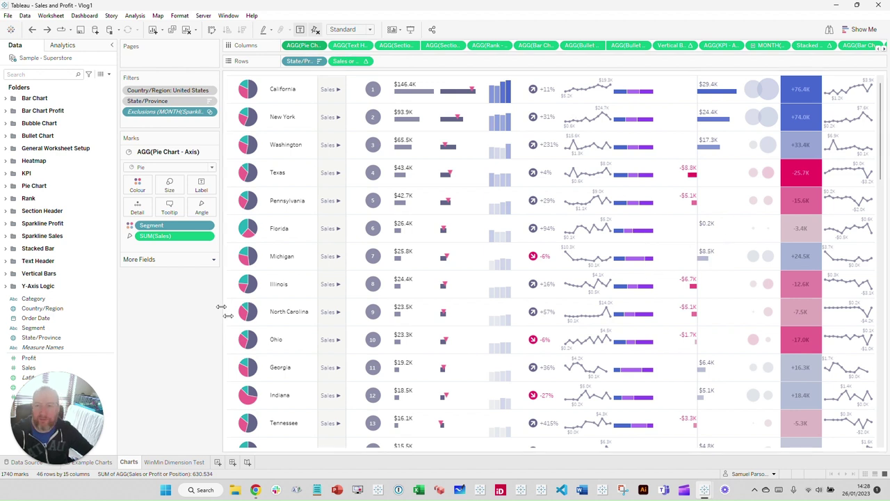
pyautogui.moveTo(508, 348)
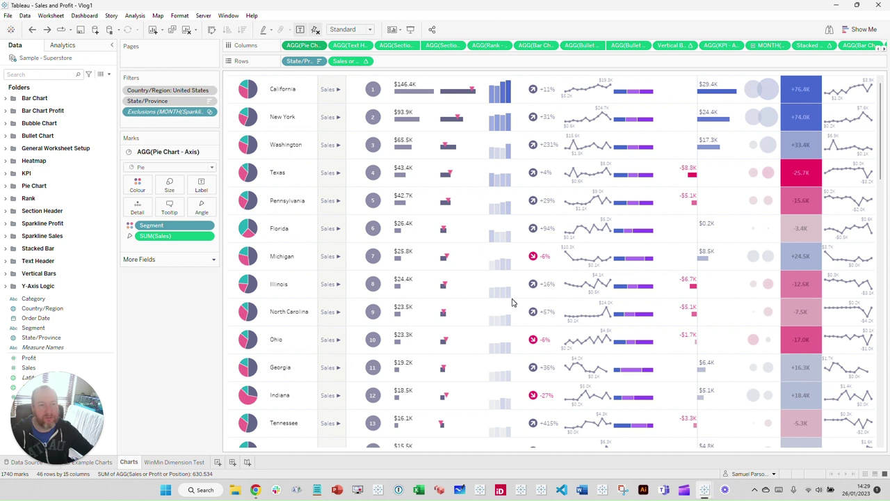
pyautogui.moveTo(375, 230)
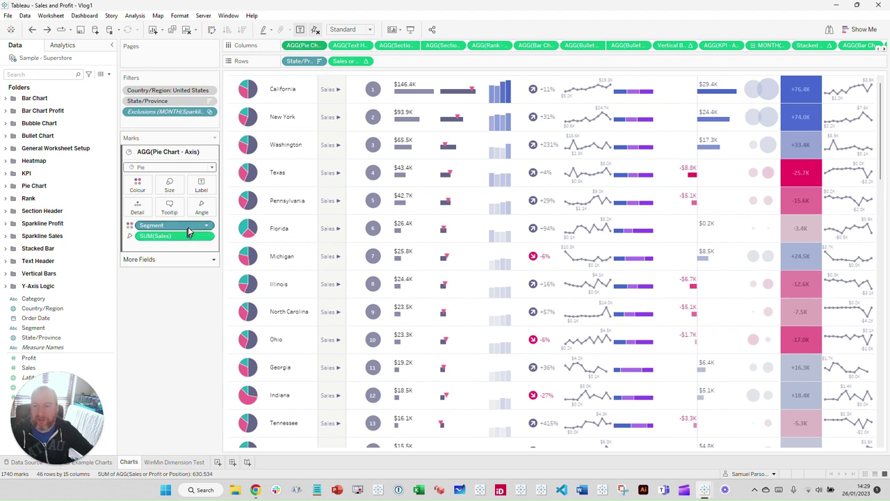
pyautogui.moveTo(251, 93)
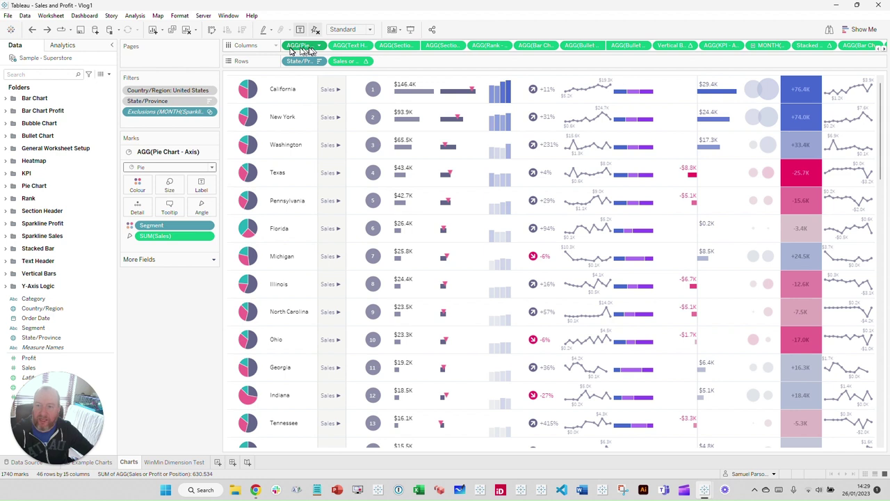
# Open the Pie Chart - Axis calculation from the Pie Chart folder, enlarge its text to examine the formula, and close it unchanged
pyautogui.click(5, 185)
pyautogui.click(40, 202)
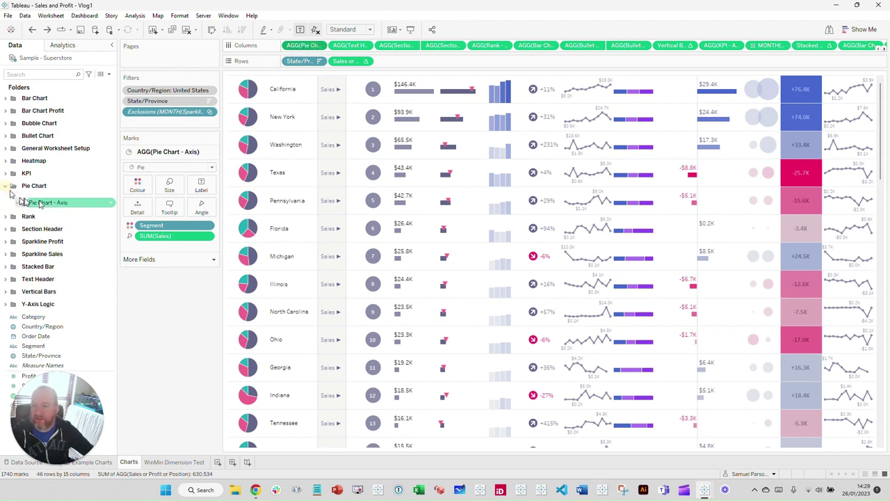
pyautogui.rightClick(40, 203)
pyautogui.click(78, 259)
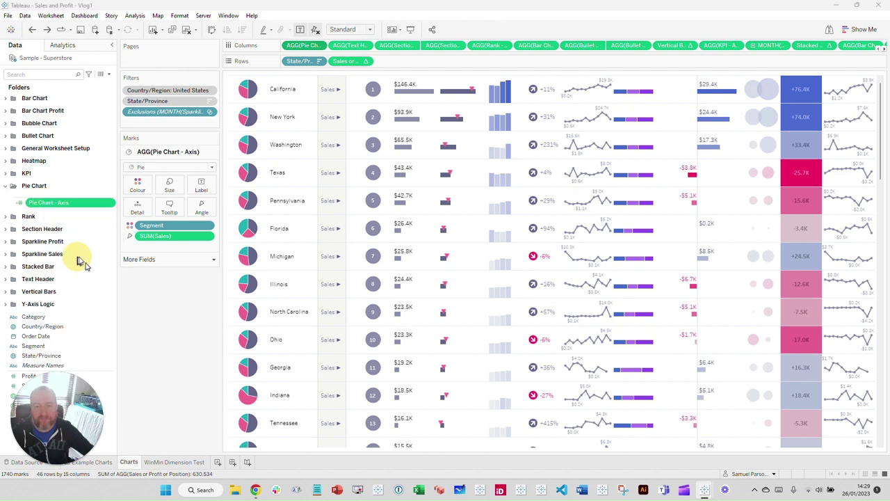
pyautogui.keyDown('ctrl'); pyautogui.scroll(5, 306, 125); pyautogui.keyUp('ctrl')
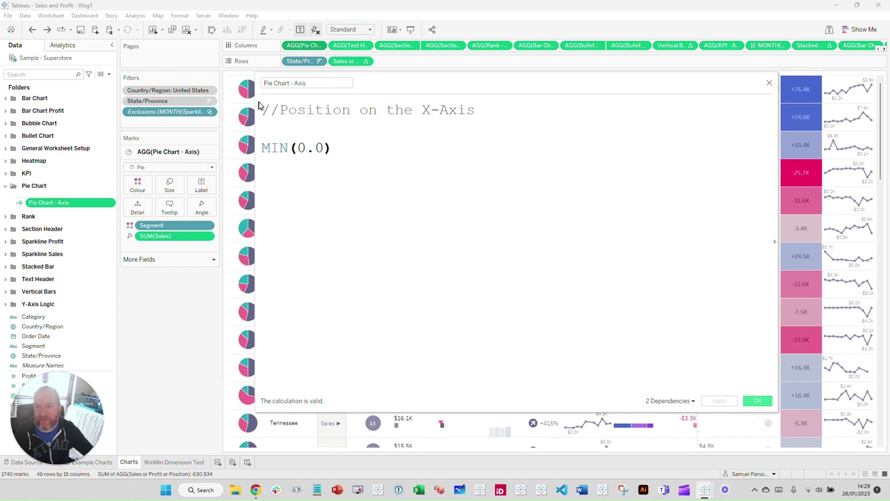
pyautogui.moveTo(309, 151); pyautogui.dragTo(324, 151)
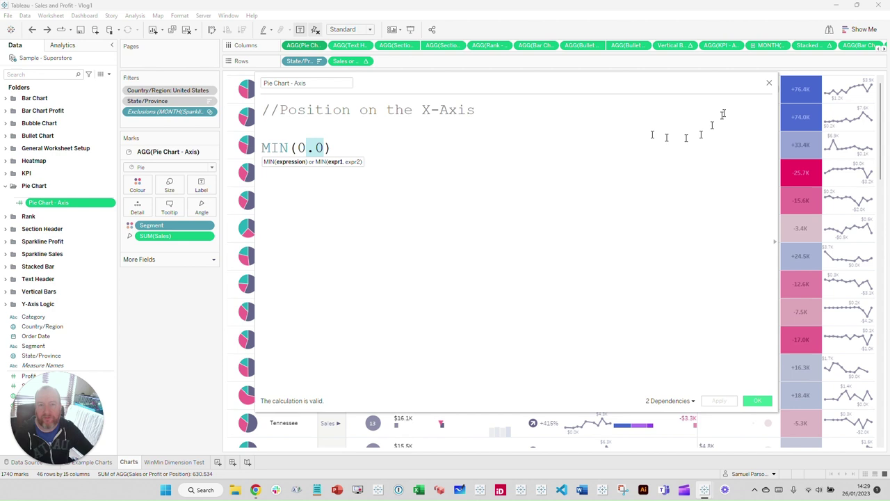
pyautogui.click(769, 84)
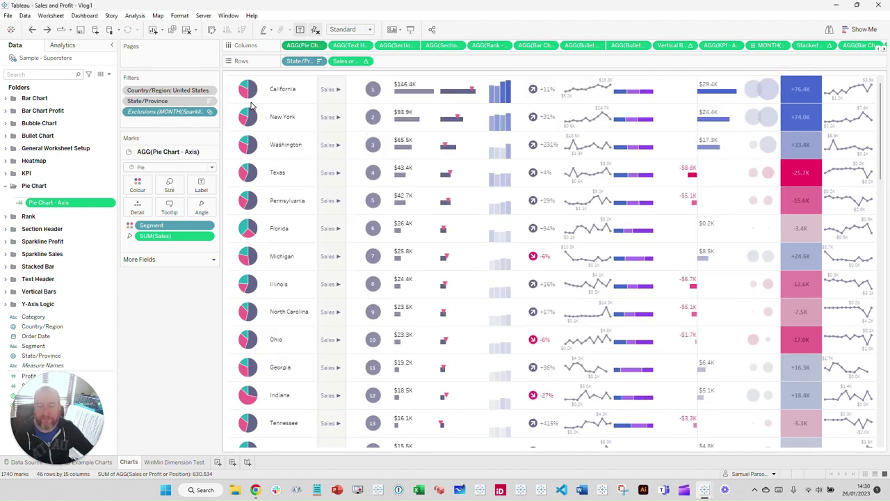
# Show the axis headers beneath the chart columns from the Pie Chart - Axis field, inspect the pie axis, and hide the headers again
pyautogui.rightClick(305, 46)
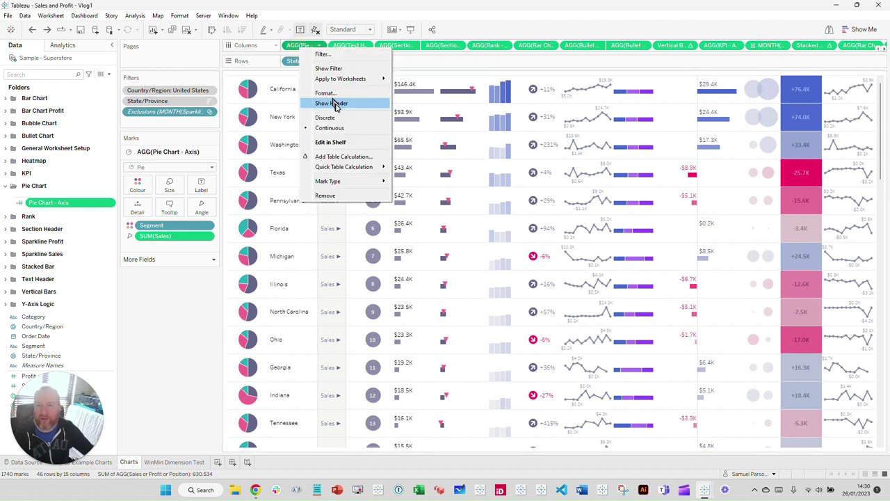
pyautogui.click(334, 104)
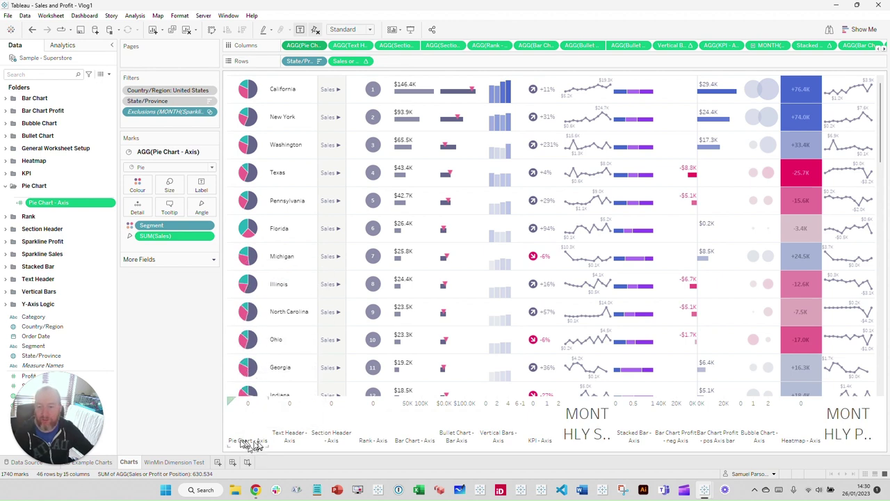
pyautogui.click(249, 404)
pyautogui.rightClick(251, 405)
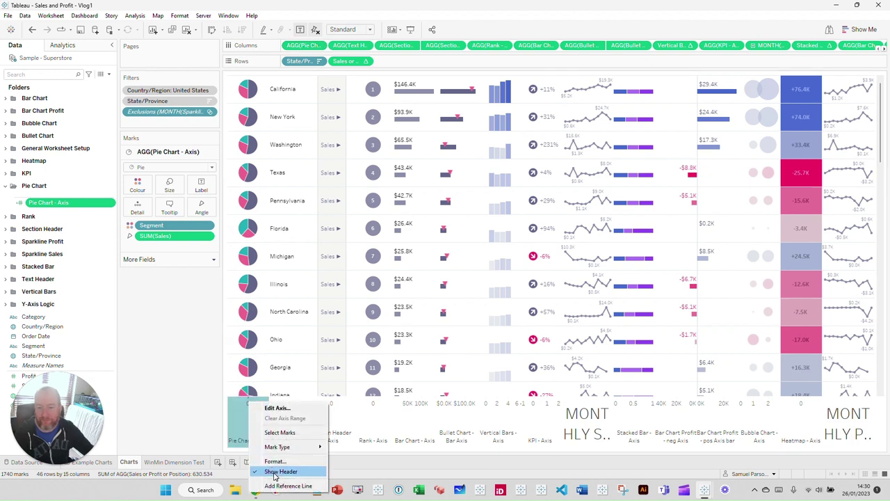
pyautogui.click(275, 474)
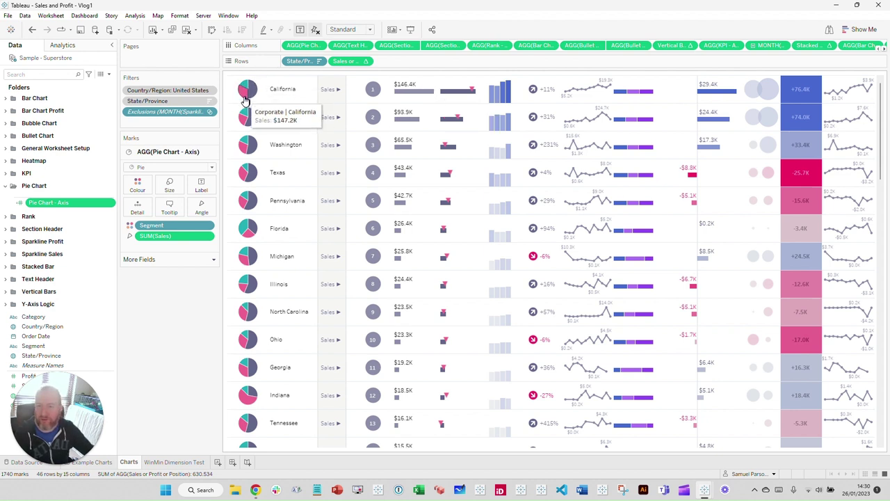
# Open the mark size setting of the Pie Chart - Axis field, examine it, and close it
pyautogui.moveTo(348, 63); pyautogui.dragTo(343, 62)
pyautogui.click(169, 185)
pyautogui.moveTo(230, 209)
pyautogui.mouseDown()
pyautogui.moveTo(223, 208)
pyautogui.moveTo(233, 212)
pyautogui.mouseUp()
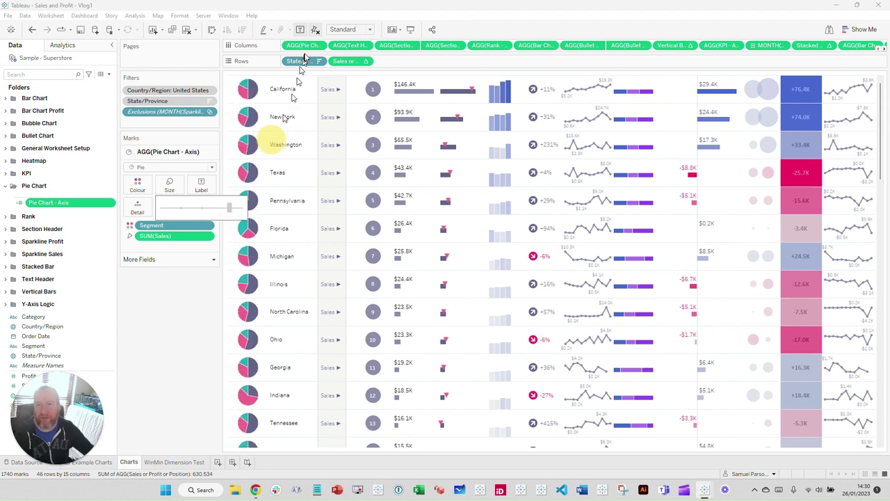
pyautogui.click(198, 300)
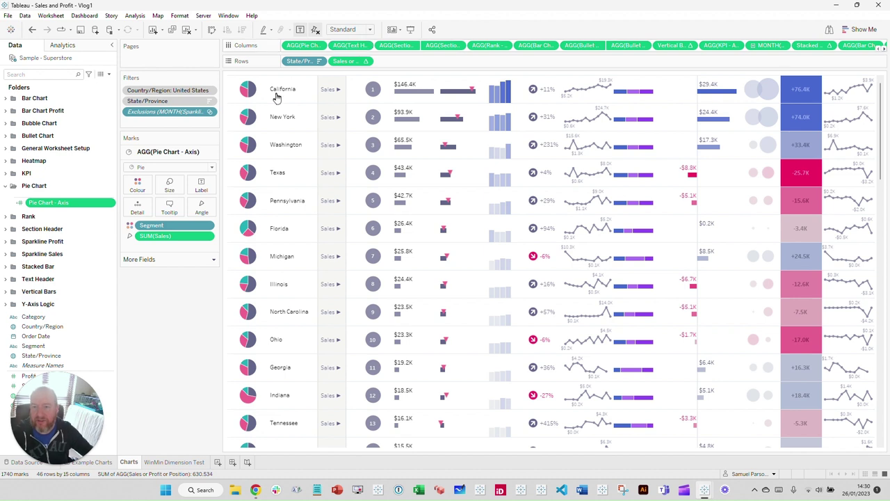
# Bring up the marks settings of the Text Header - Axis field, dismiss the OneDrive notification, and collapse the Pie Chart folder
pyautogui.click(350, 45)
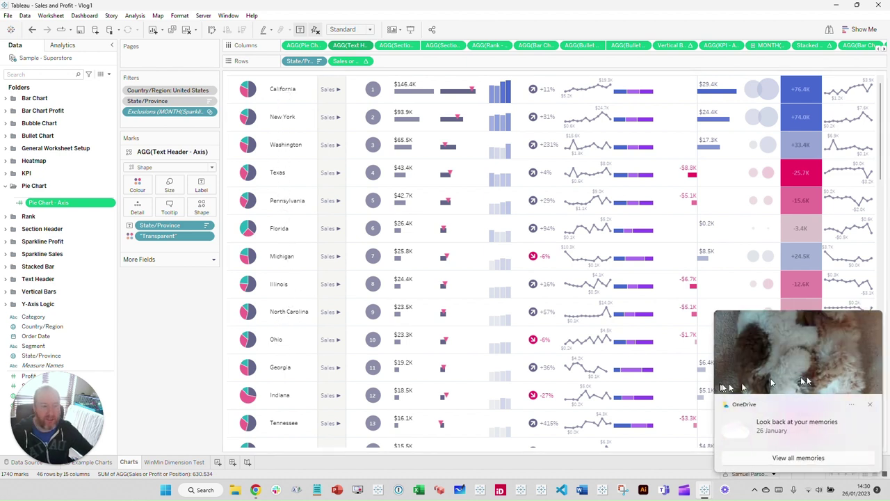
pyautogui.click(870, 404)
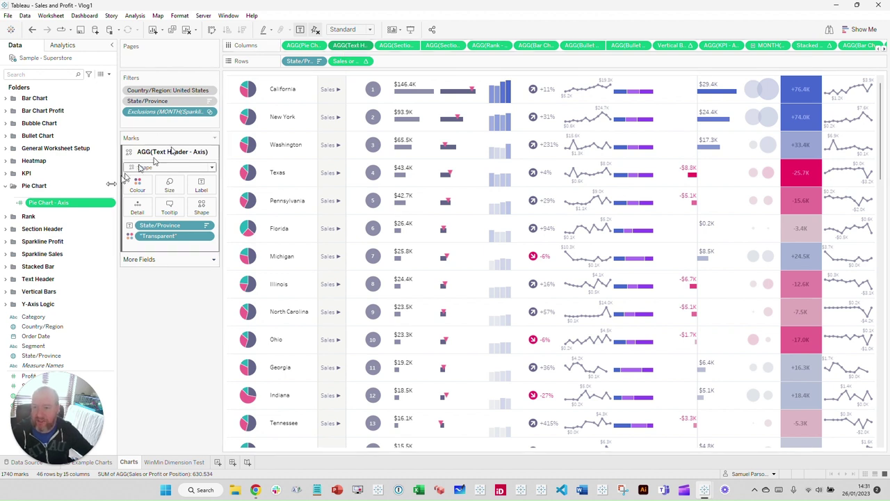
pyautogui.click(6, 185)
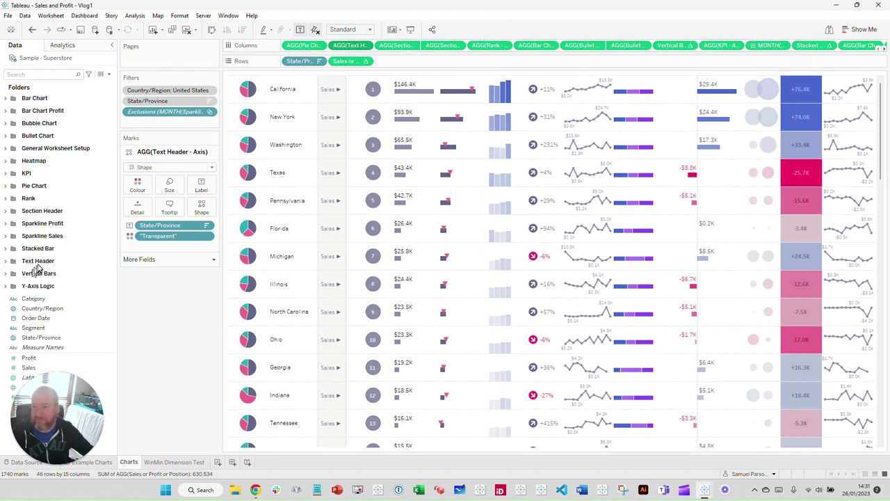
# Open the Text Header - Axis calculation from the Text Header folder, enlarge its text to examine the formula, and close it unchanged
pyautogui.click(6, 261)
pyautogui.rightClick(56, 278)
pyautogui.click(82, 332)
pyautogui.scroll(5, 290, 128)
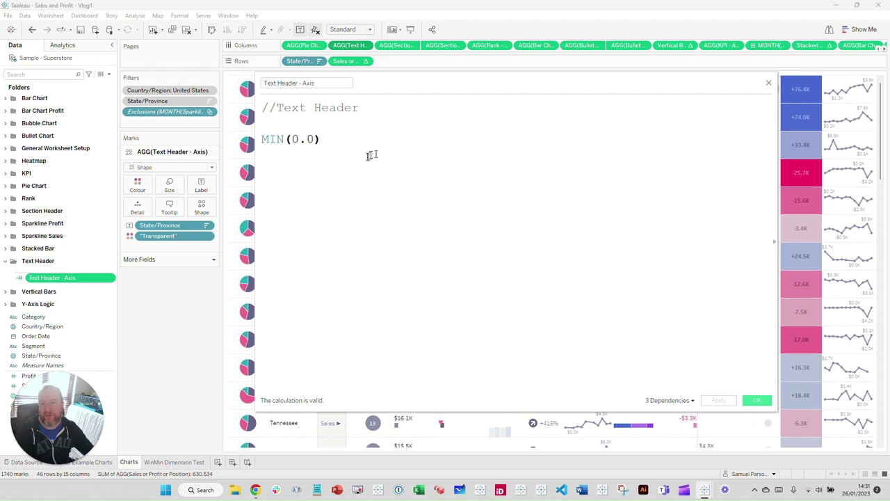
pyautogui.click(769, 84)
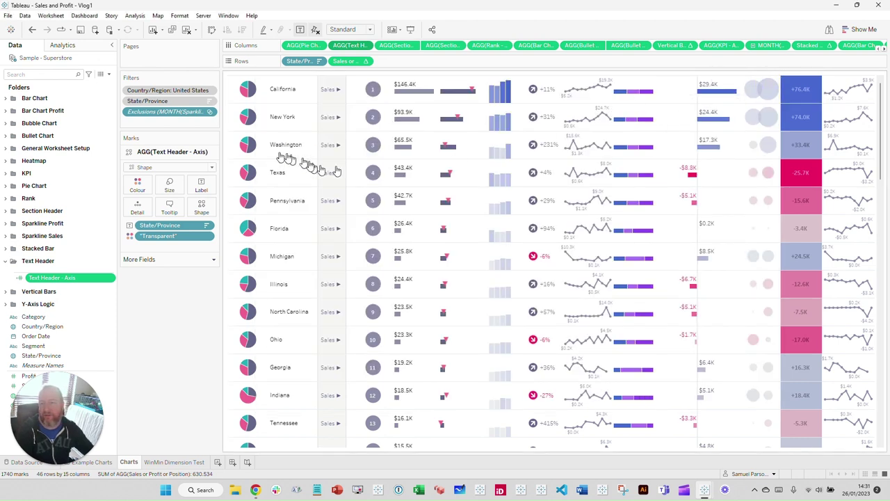
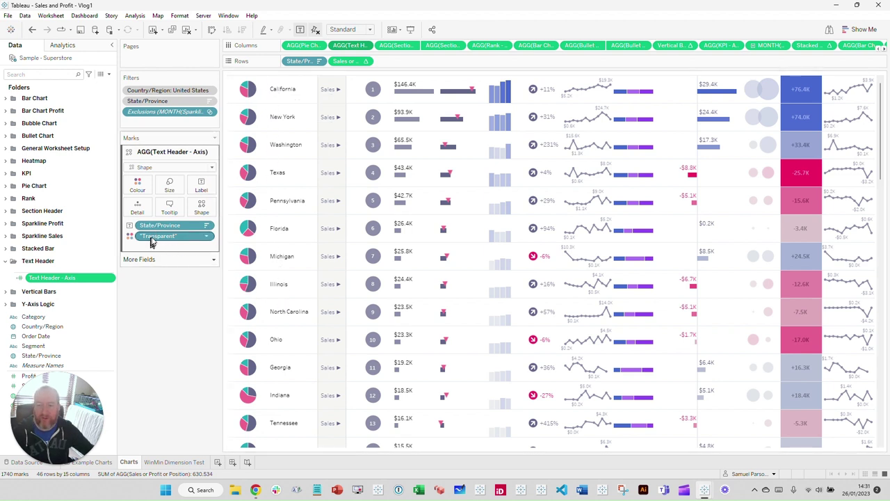
# Remove the "Transparent" field from the Text Header - Axis marks and assign the blank transparent shape from the IWD shape palette
pyautogui.doubleClick(188, 237)
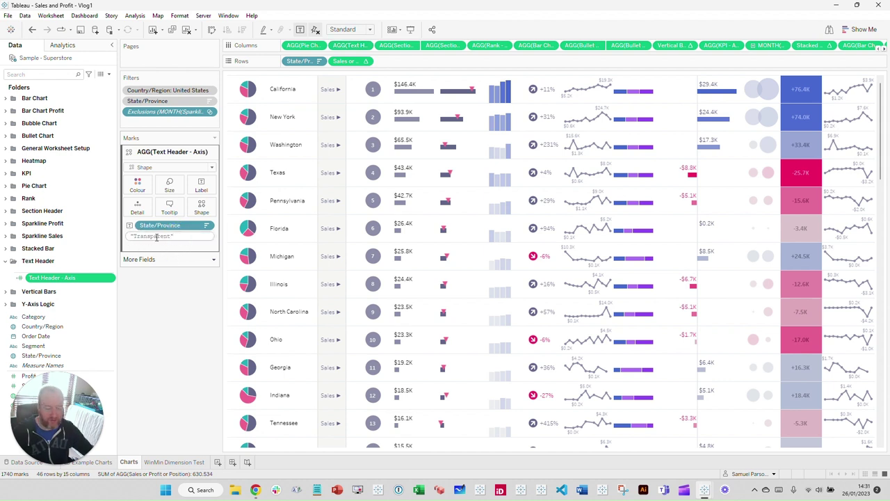
pyautogui.press('Return')
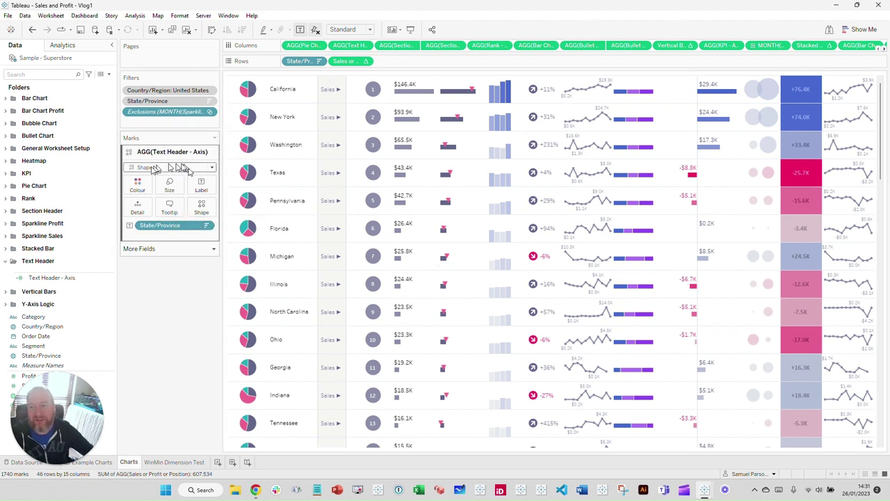
pyautogui.click(201, 208)
pyautogui.click(215, 273)
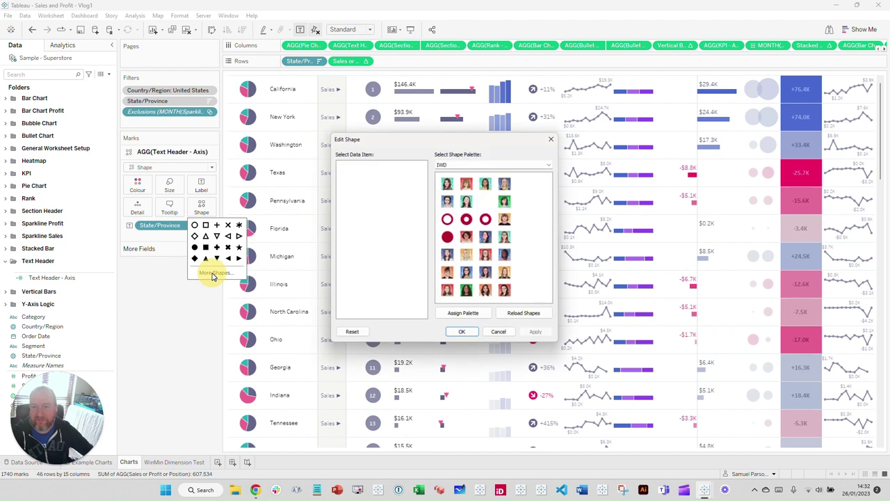
pyautogui.moveTo(489, 204); pyautogui.dragTo(358, 182)
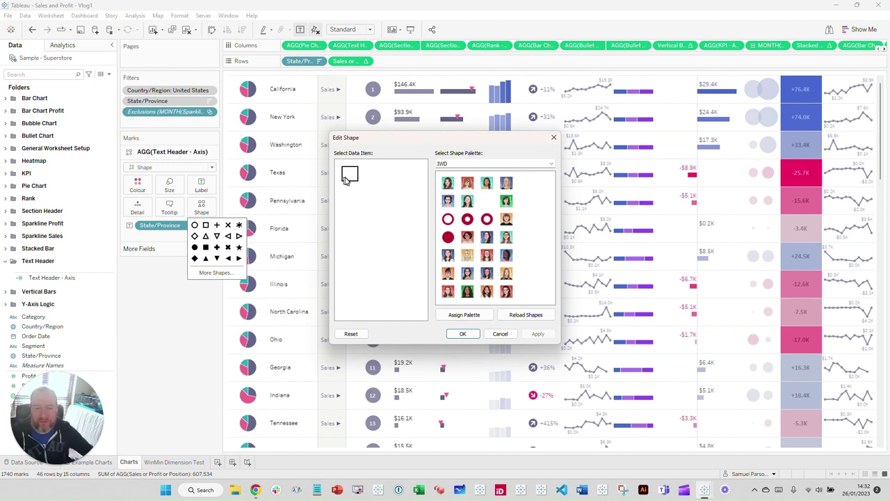
pyautogui.moveTo(346, 179); pyautogui.dragTo(387, 233)
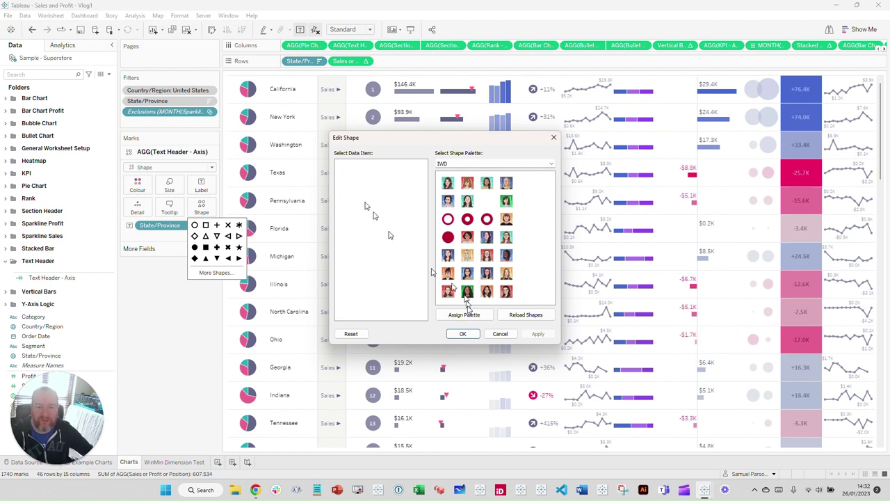
pyautogui.click(463, 335)
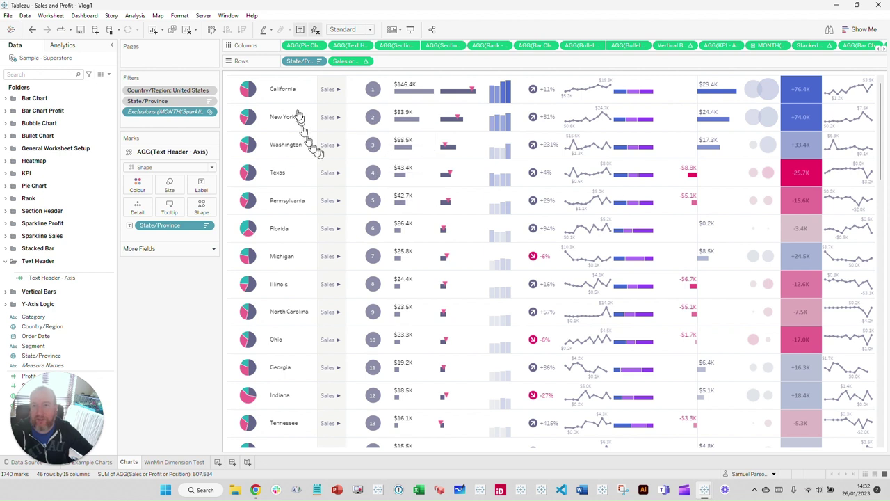
# Select and deselect the California text label to check its highlighting, and show the axis headers from the Text Header - Axis field
pyautogui.click(281, 89)
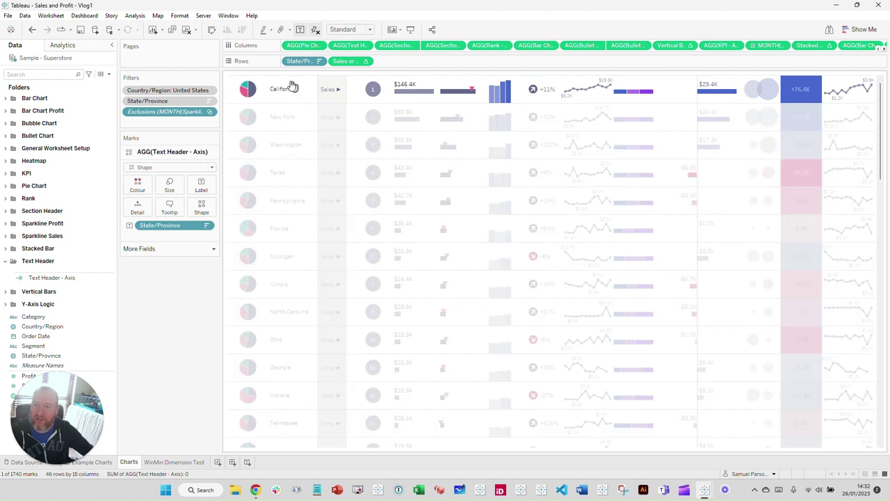
pyautogui.click(290, 101)
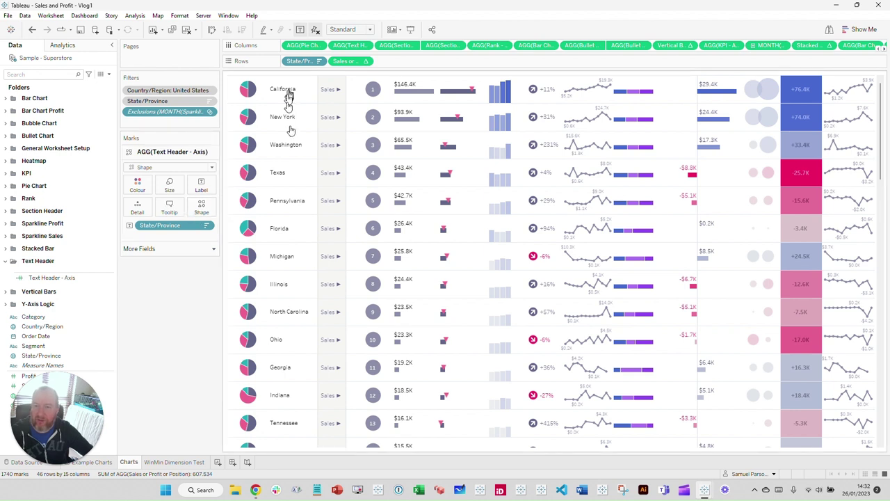
pyautogui.click(362, 46)
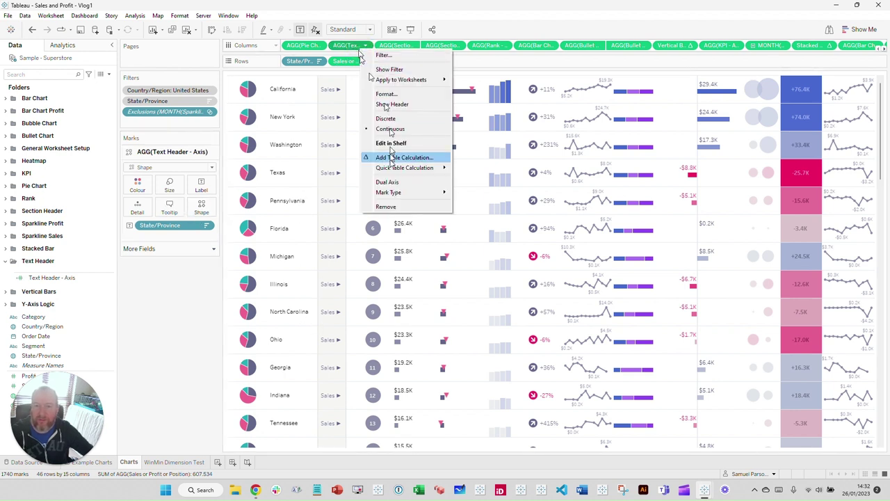
pyautogui.click(398, 103)
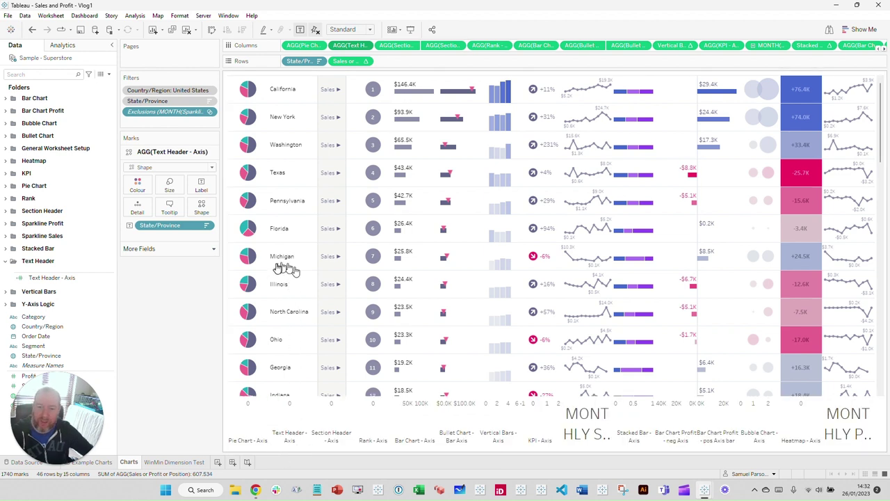
# Examine the Text Header - Axis label settings without changing them, and hide the axis headers from the Section Header - Axis
pyautogui.click(201, 185)
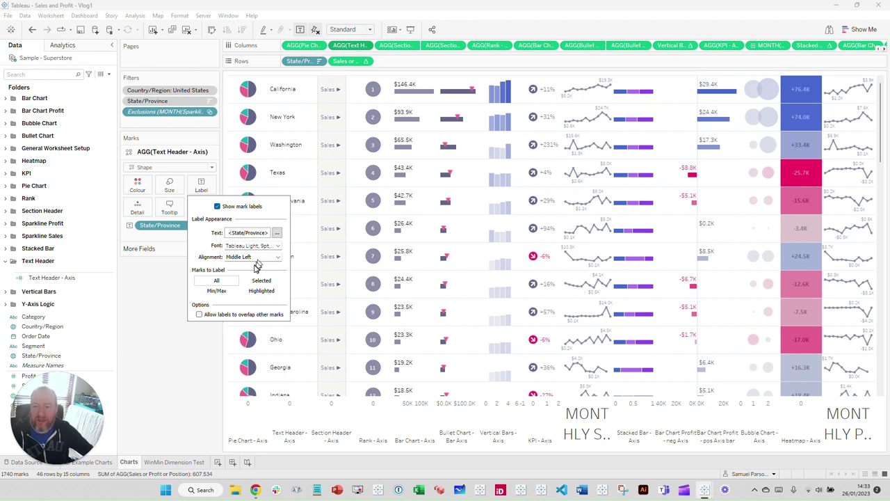
pyautogui.click(161, 292)
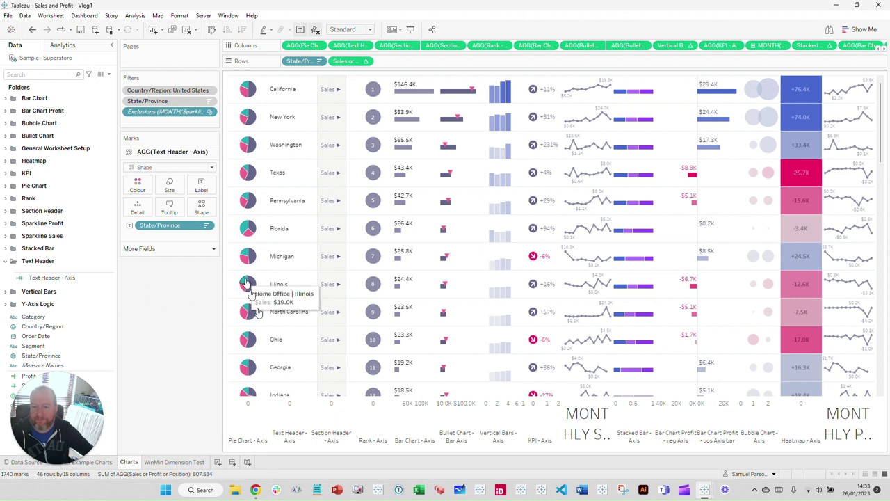
pyautogui.rightClick(293, 417)
pyautogui.click(194, 409)
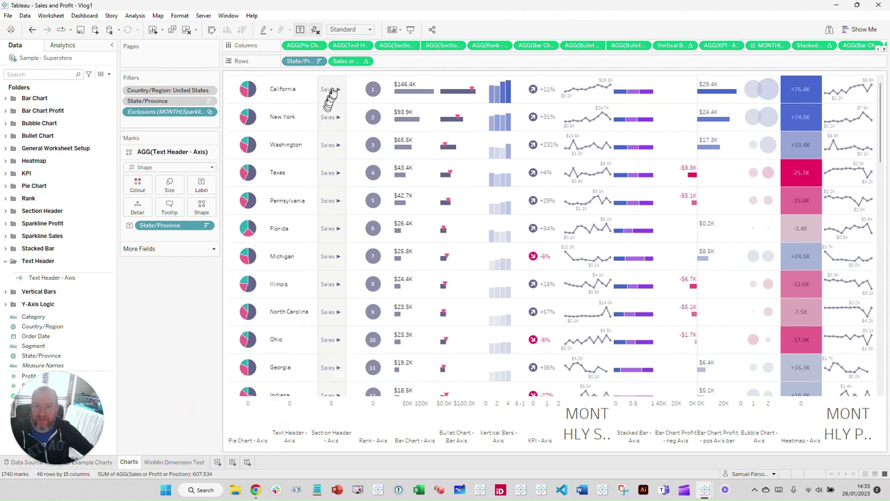
pyautogui.rightClick(333, 415)
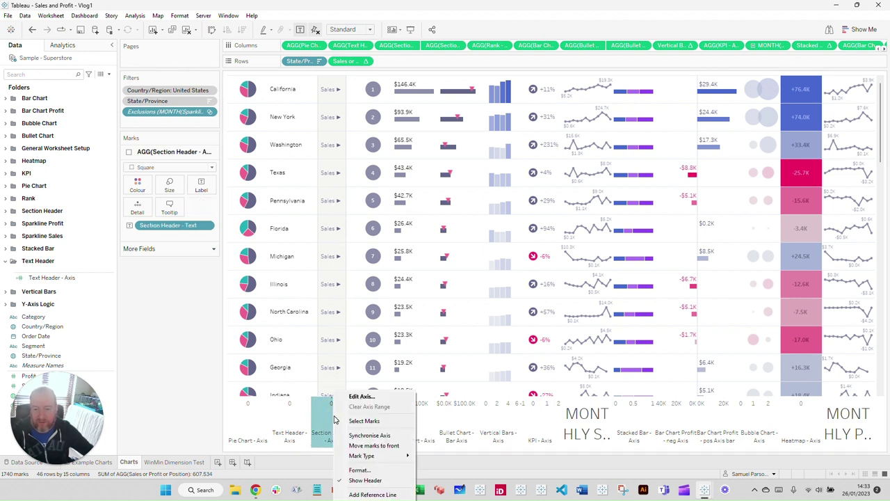
pyautogui.click(354, 480)
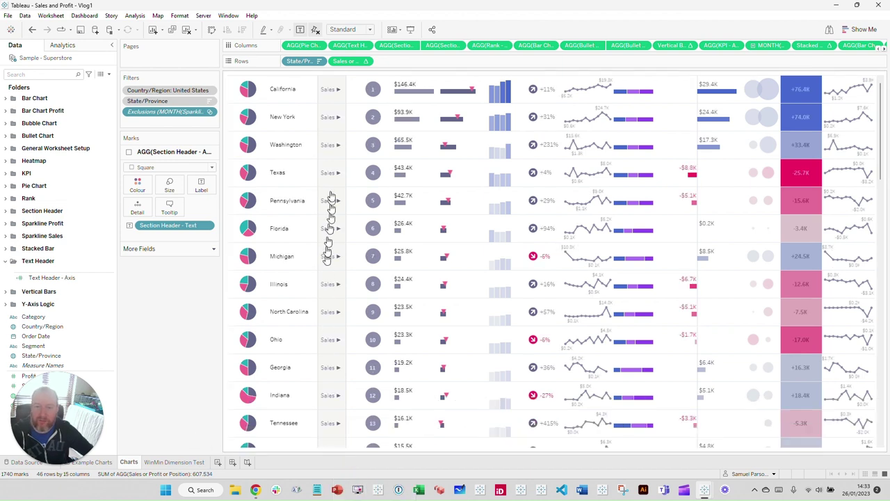
# Switch to the Sales and Profit 2 workbook, examine the shaded section header columns and their tooltips, and return to Sales and Profit - Vlog1
pyautogui.moveTo(704, 489)
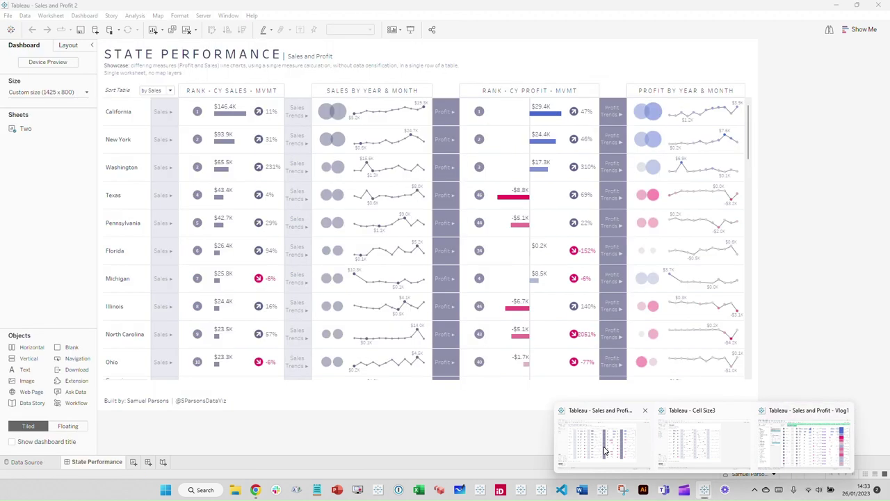
pyautogui.click(603, 450)
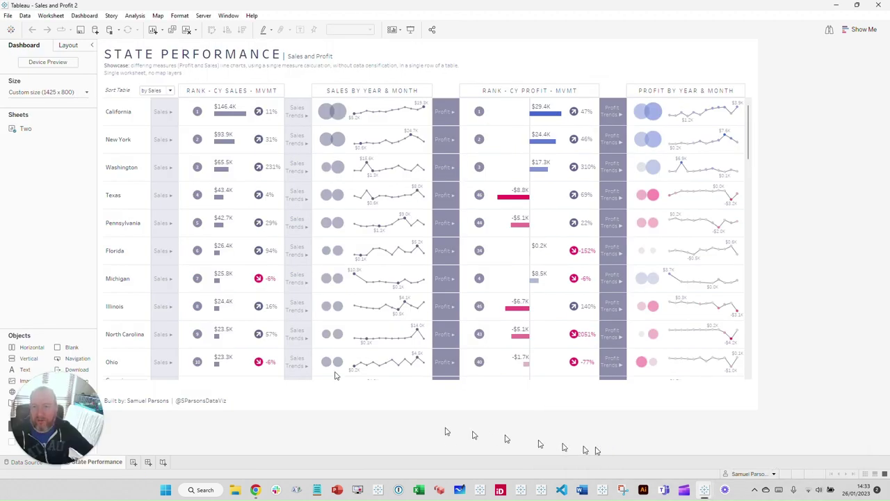
pyautogui.click(299, 76)
pyautogui.click(833, 133)
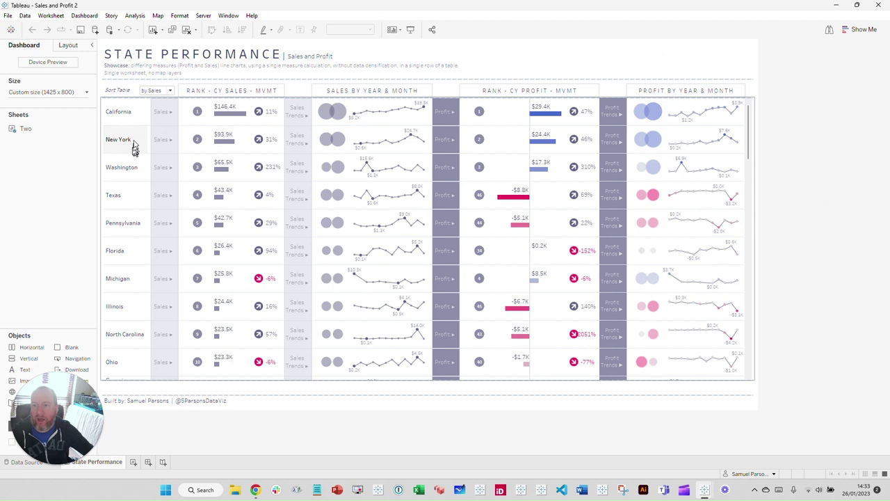
pyautogui.moveTo(157, 125)
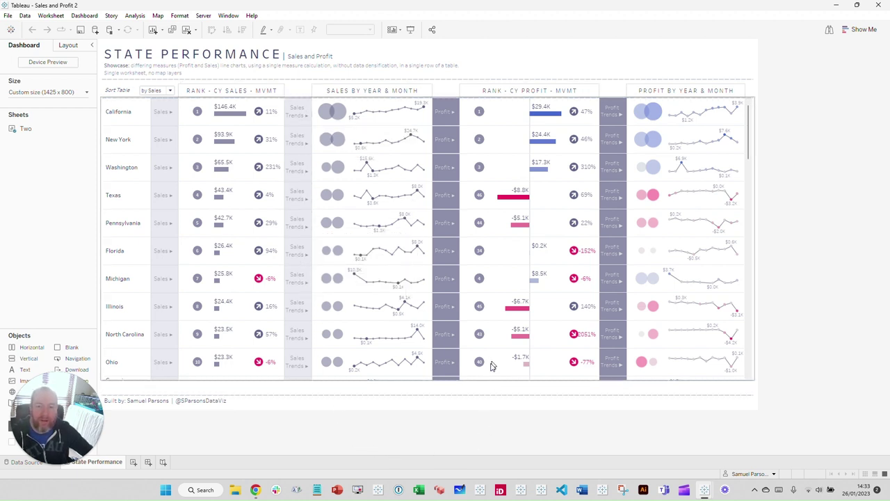
pyautogui.moveTo(449, 124)
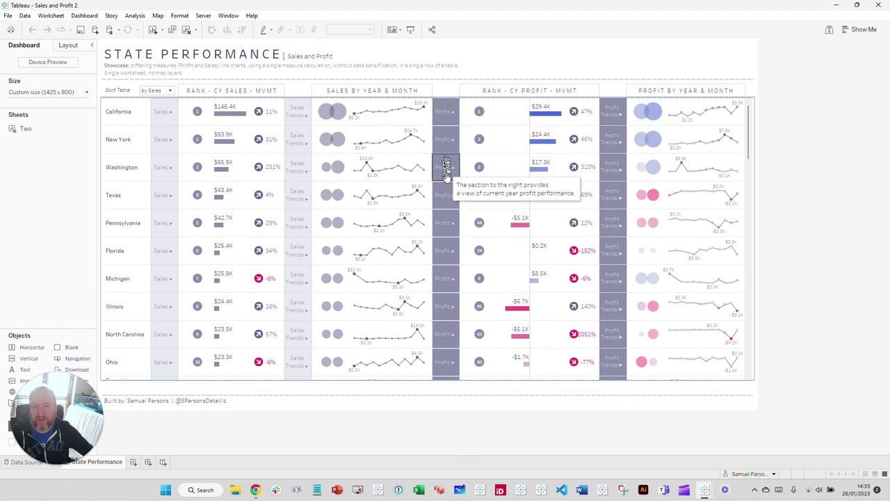
pyautogui.moveTo(295, 116)
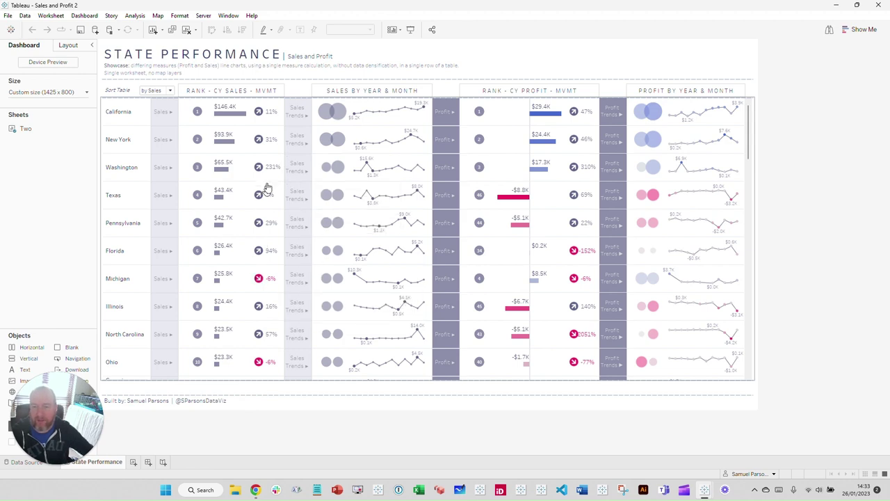
pyautogui.moveTo(705, 490)
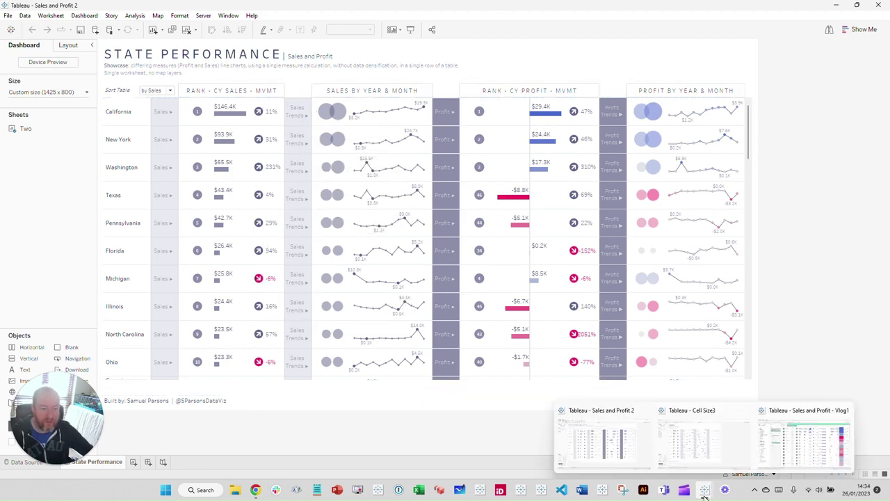
pyautogui.click(793, 445)
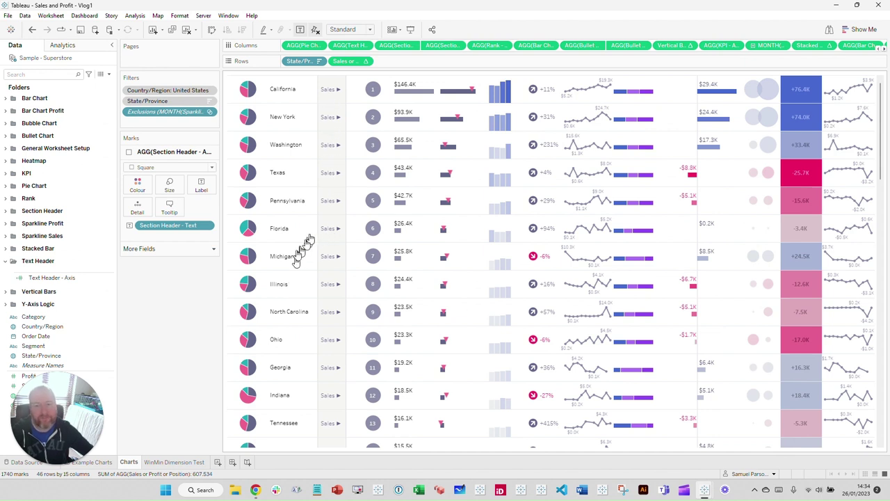
# Examine the size and colour settings of the first Section Header - Axis square marks without changing them
pyautogui.moveTo(421, 50); pyautogui.dragTo(398, 47)
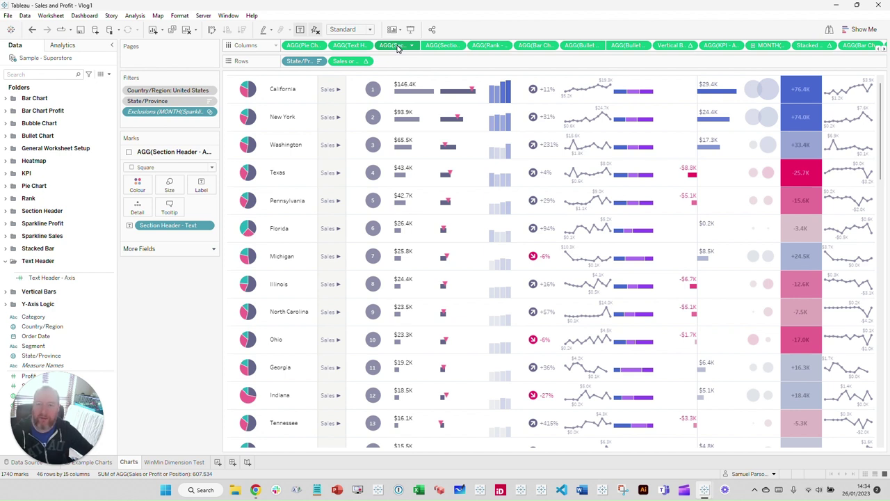
pyautogui.moveTo(398, 47); pyautogui.dragTo(328, 110)
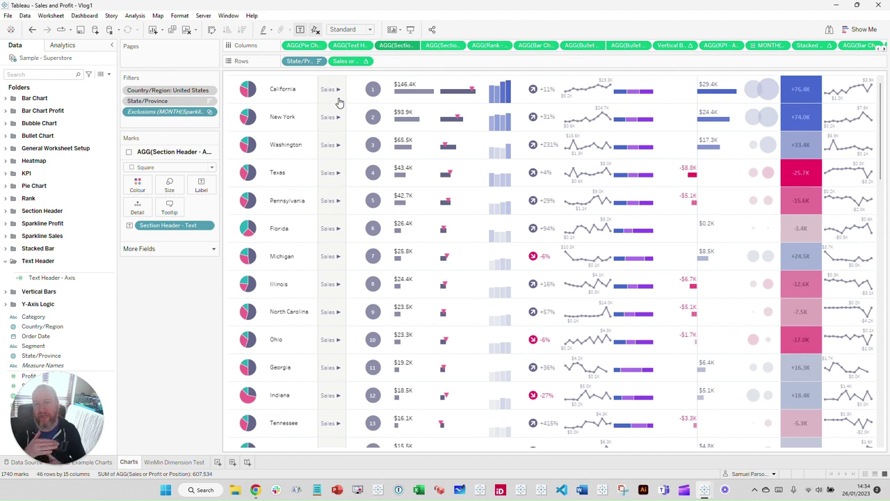
pyautogui.moveTo(325, 98); pyautogui.dragTo(146, 188)
pyautogui.click(169, 184)
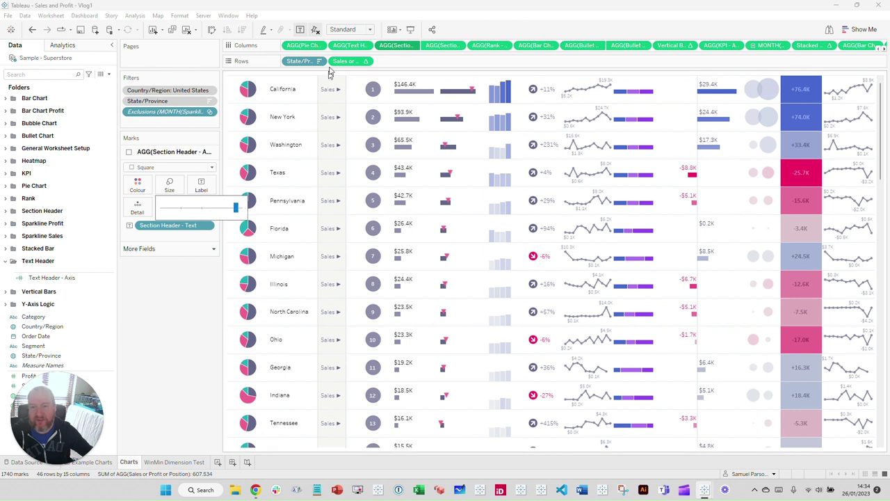
pyautogui.click(137, 184)
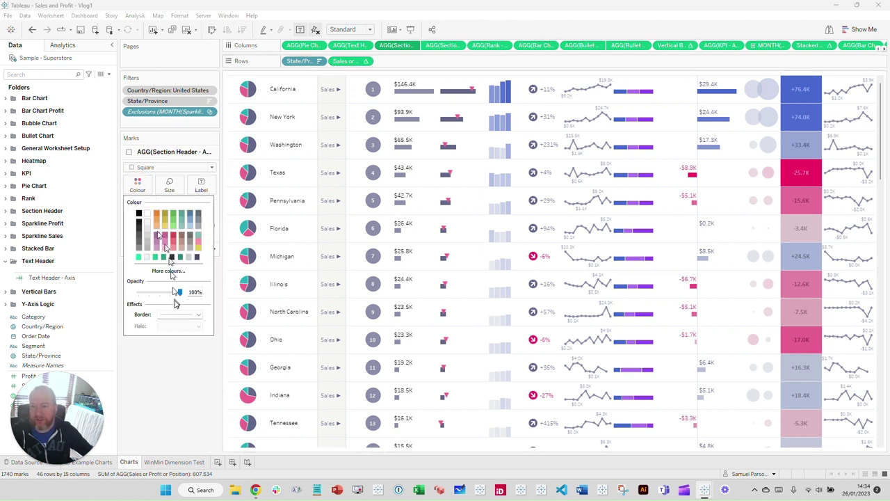
pyautogui.click(189, 351)
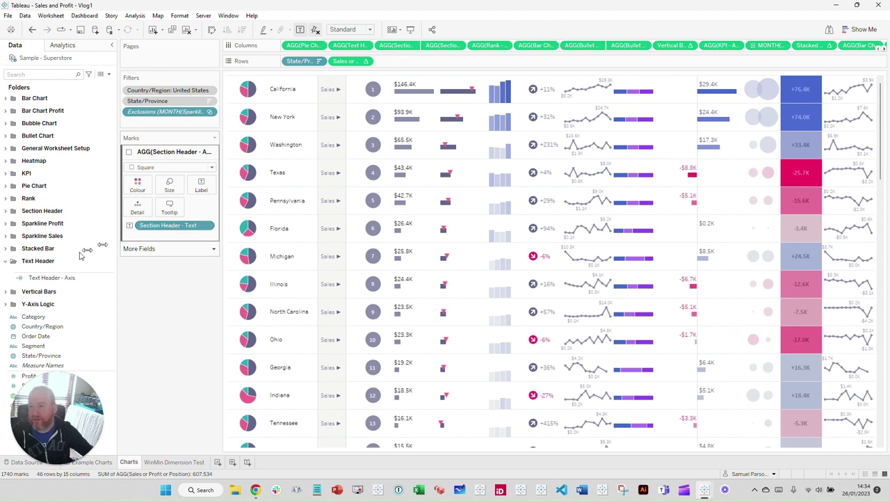
# Collapse the Text Header folder, expand Section Header, and read the enlarged Section Header - Text calculation without changing it
pyautogui.click(5, 261)
pyautogui.click(6, 211)
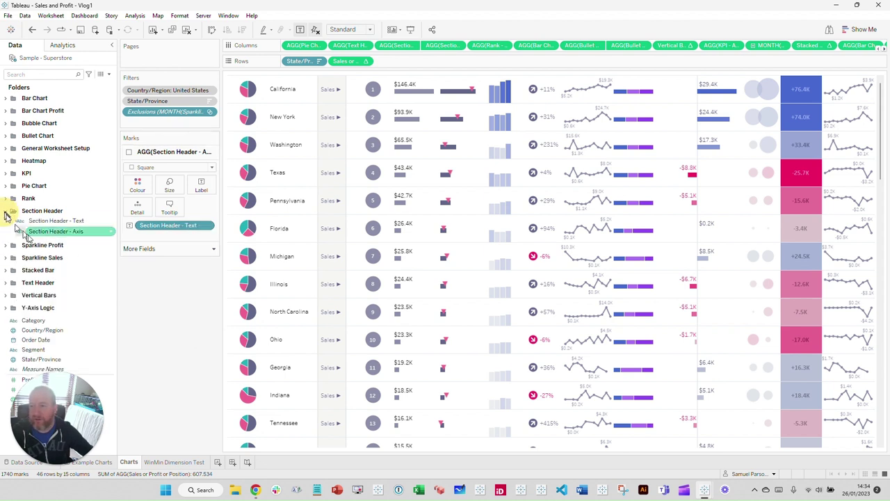
pyautogui.rightClick(70, 222)
pyautogui.click(81, 276)
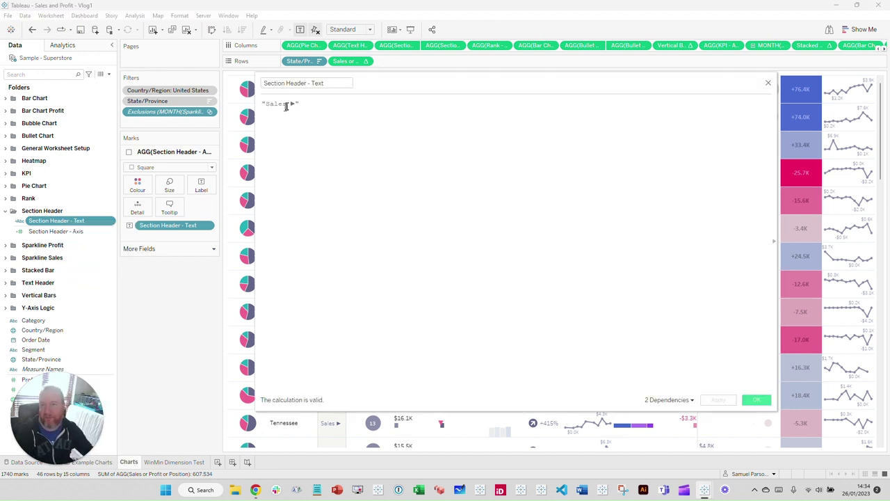
pyautogui.keyDown('ctrl'); pyautogui.scroll(4, 285, 106); pyautogui.keyUp('ctrl')
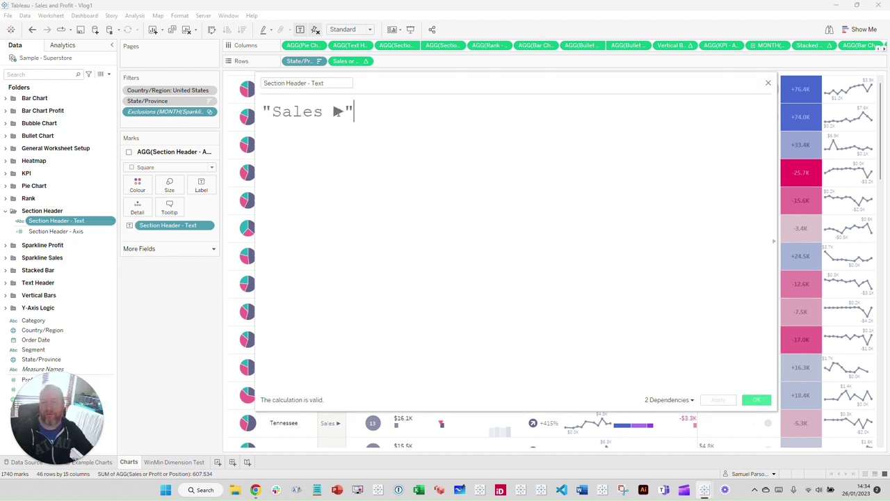
pyautogui.click(768, 83)
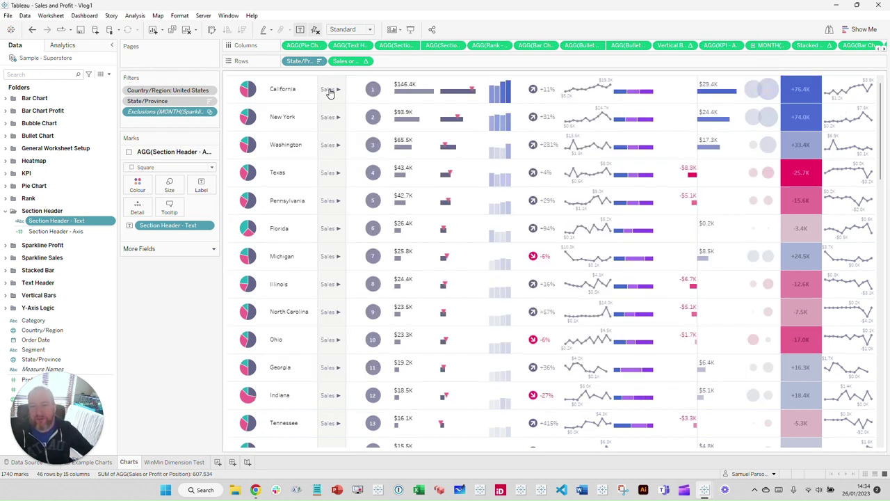
# Read the enlarged Section Header - Axis calculation and close it without changes
pyautogui.rightClick(78, 235)
pyautogui.click(101, 287)
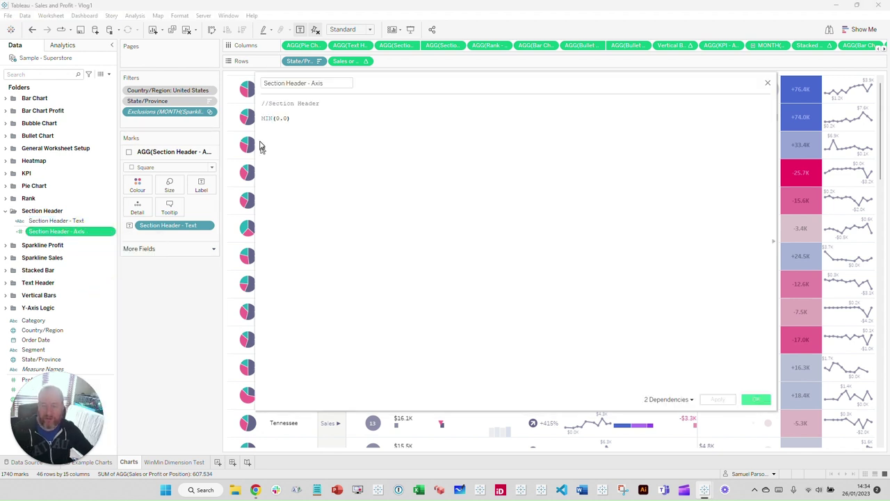
pyautogui.scroll(4, 265, 119)
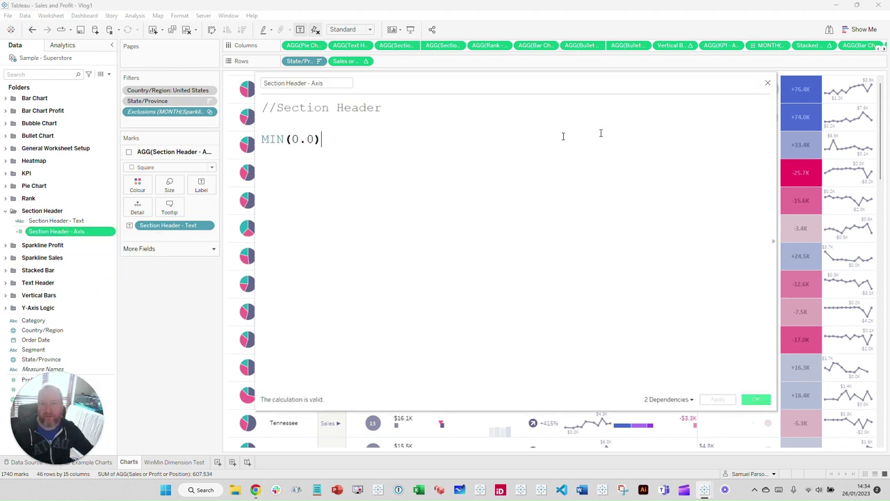
pyautogui.click(768, 83)
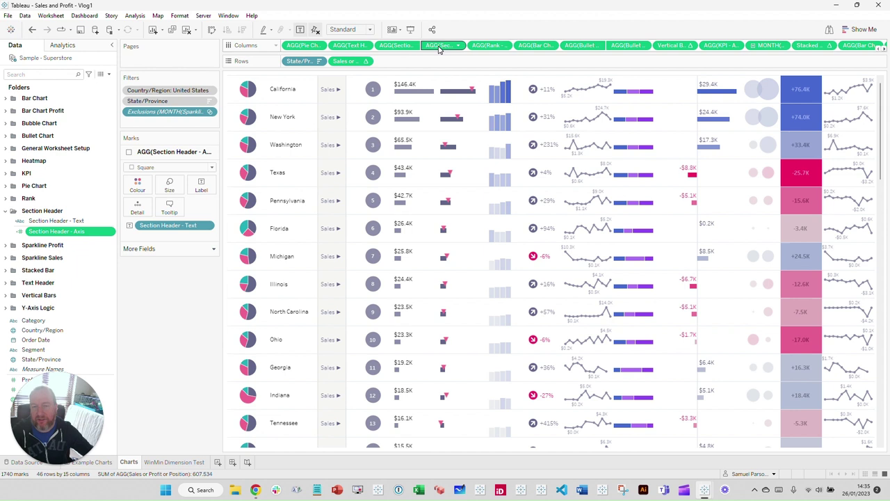
# Inspect the shape assignment of the second Section Header - Axis marks in the IWD palette, keeping it as is
pyautogui.hotkey('ctrl', 'z')
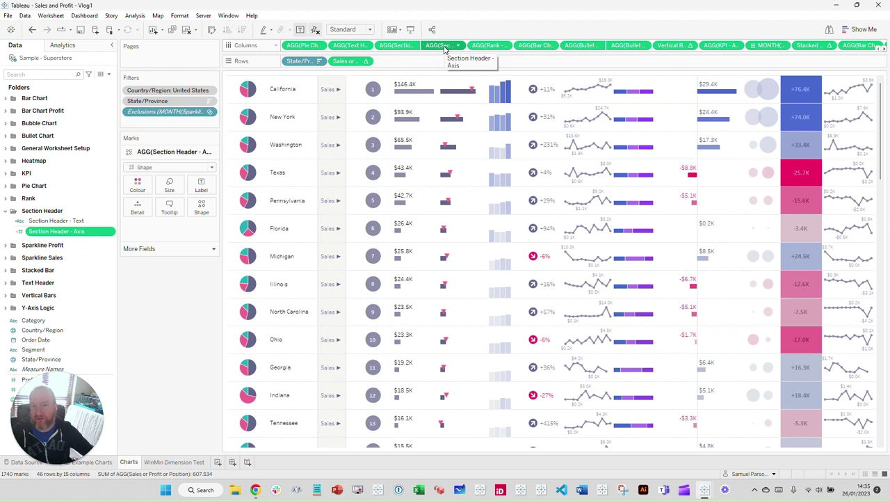
pyautogui.click(445, 49)
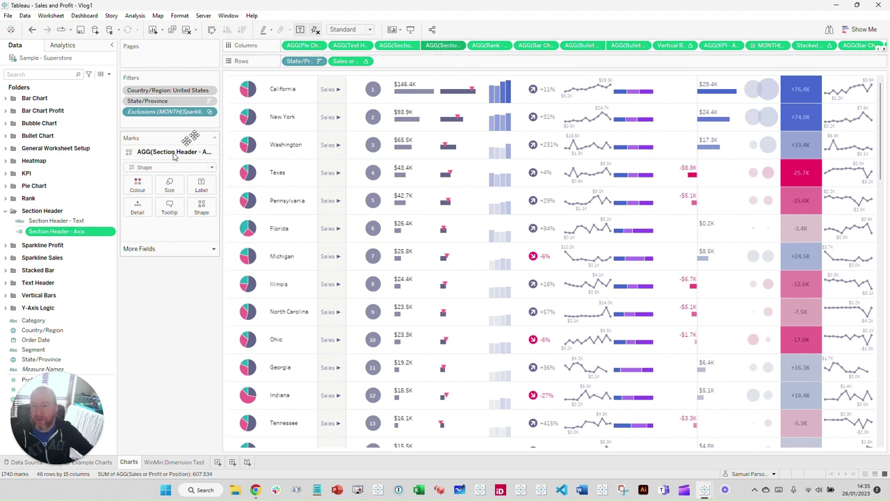
pyautogui.click(201, 207)
pyautogui.click(215, 272)
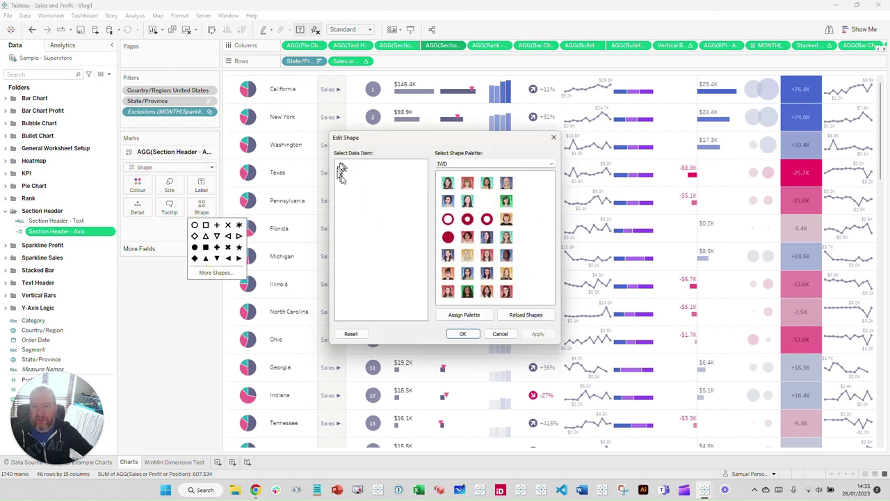
pyautogui.click(465, 334)
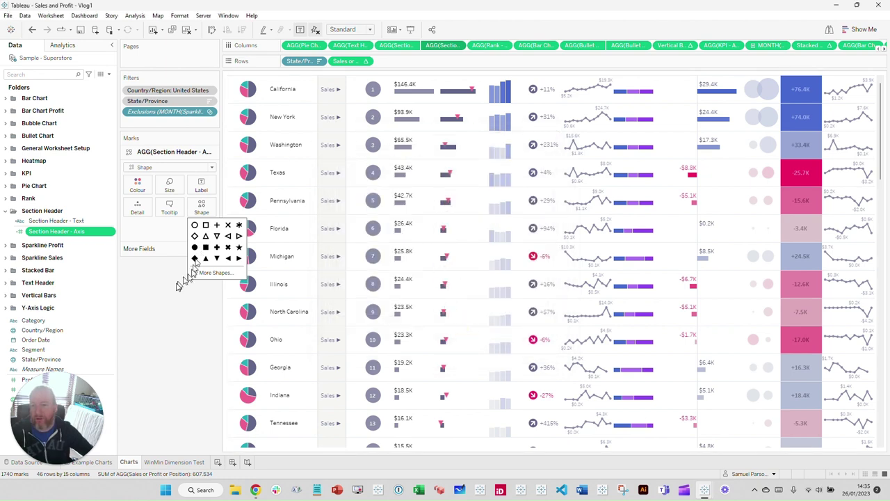
pyautogui.click(179, 307)
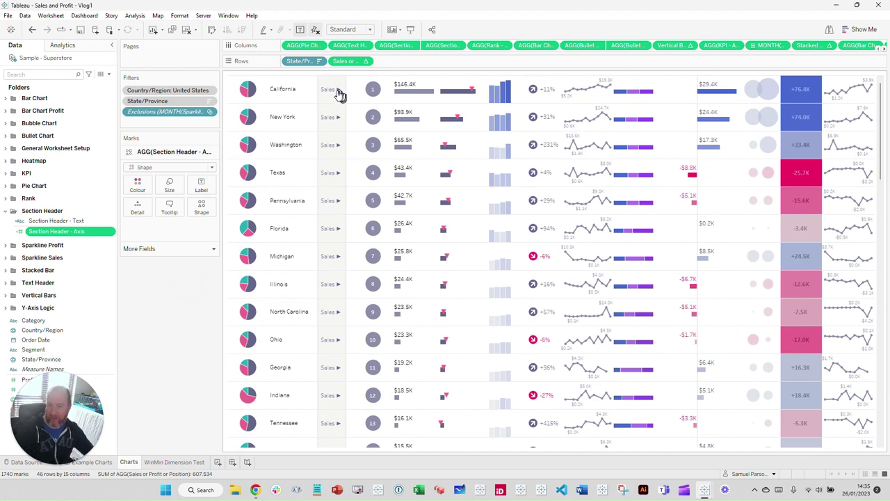
# Select and deselect the California text label and its section header mark to compare their highlighting
pyautogui.click(286, 91)
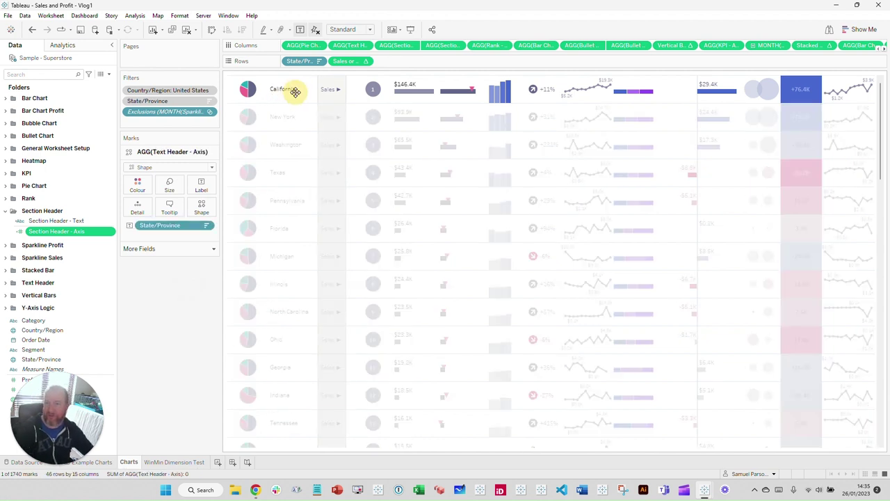
pyautogui.click(299, 102)
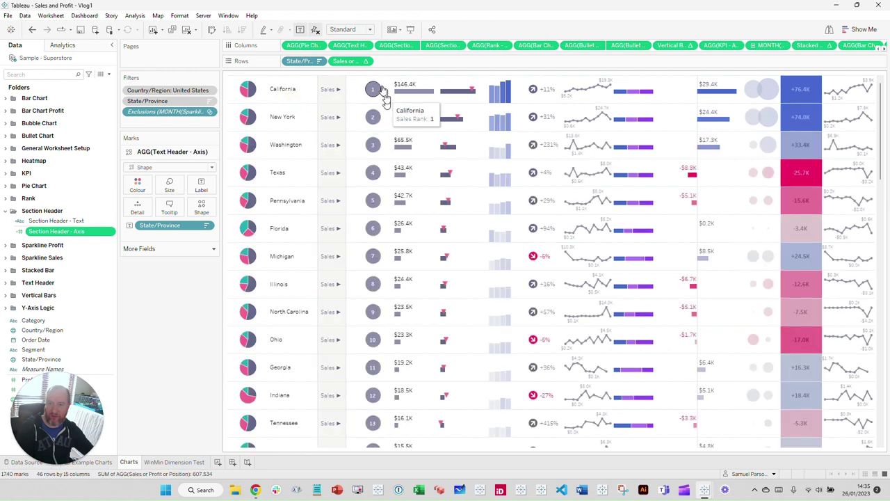
pyautogui.click(338, 96)
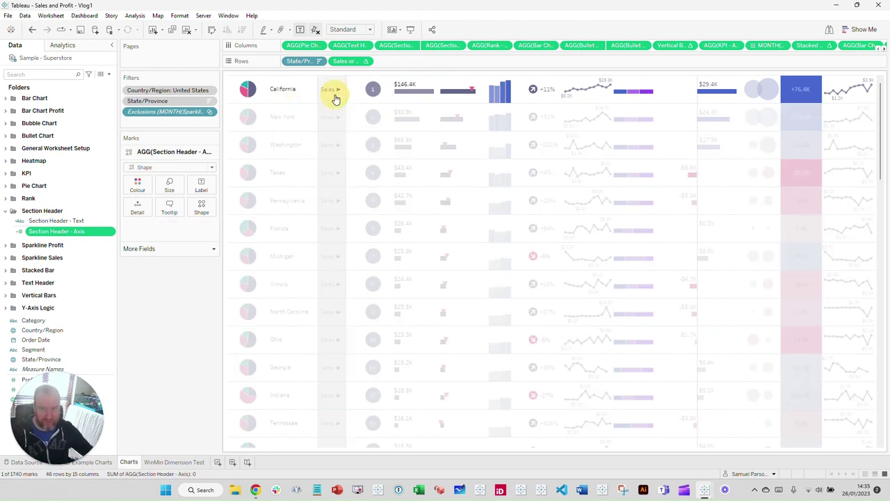
pyautogui.click(336, 102)
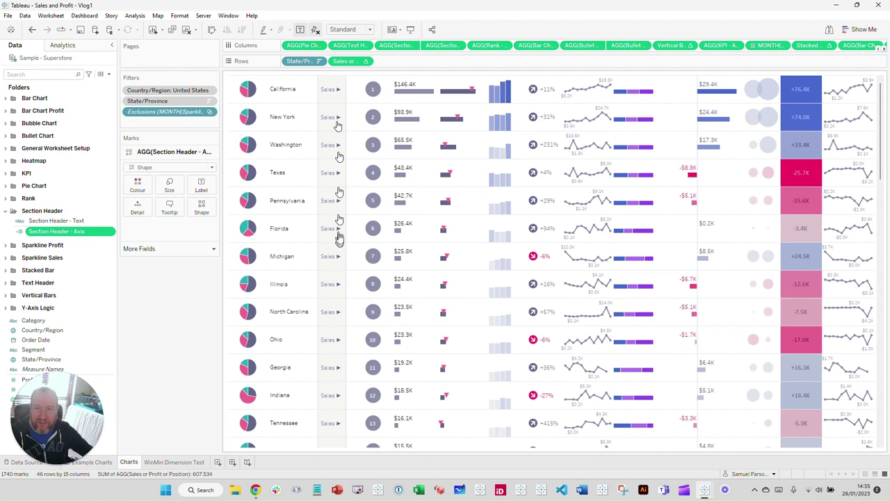
# Show the Rank - Axis marks, expand the Rank folder, and read the enlarged Rank - Axis calculation without changing it
pyautogui.click(489, 45)
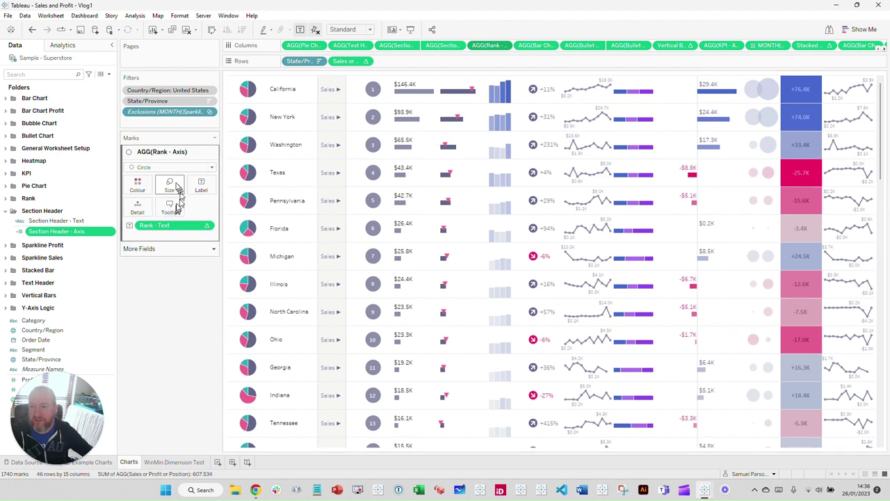
pyautogui.click(5, 210)
pyautogui.click(5, 198)
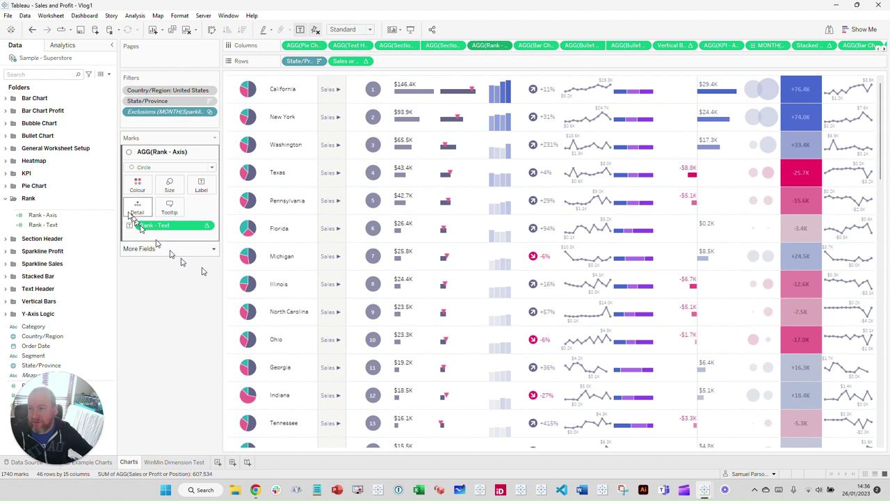
pyautogui.click(61, 225)
pyautogui.rightClick(66, 216)
pyautogui.click(86, 254)
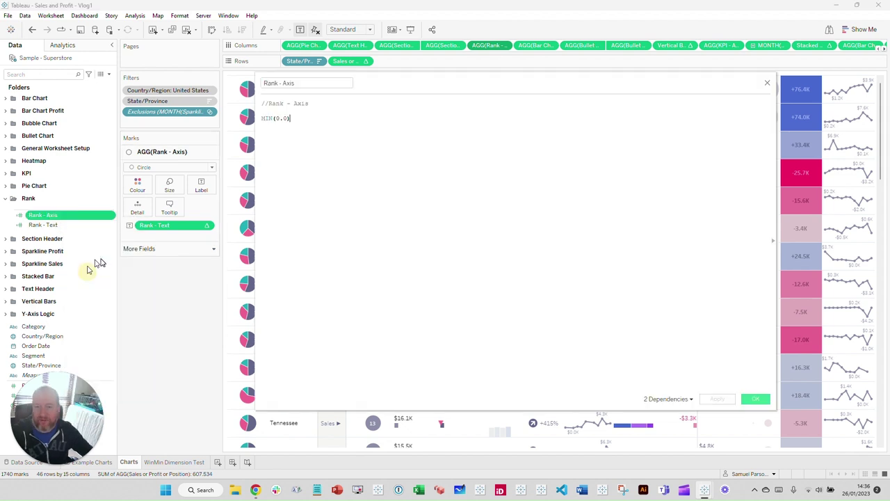
pyautogui.scroll(5, 292, 111)
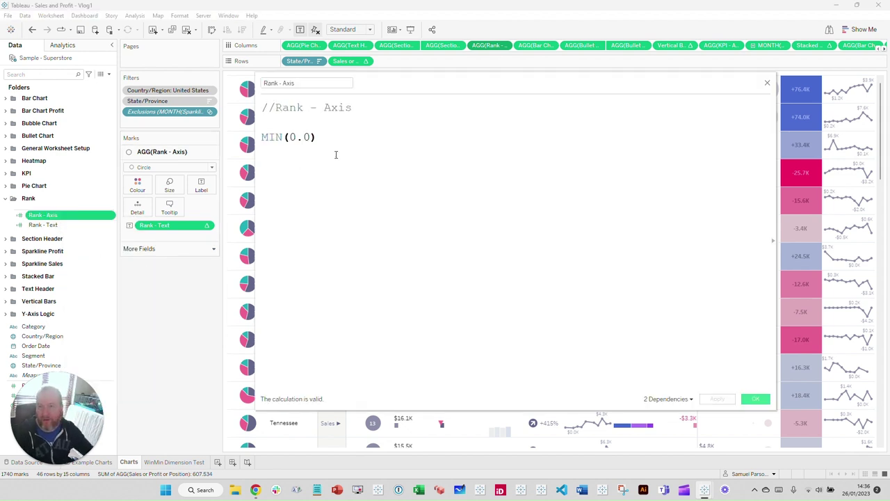
pyautogui.click(767, 83)
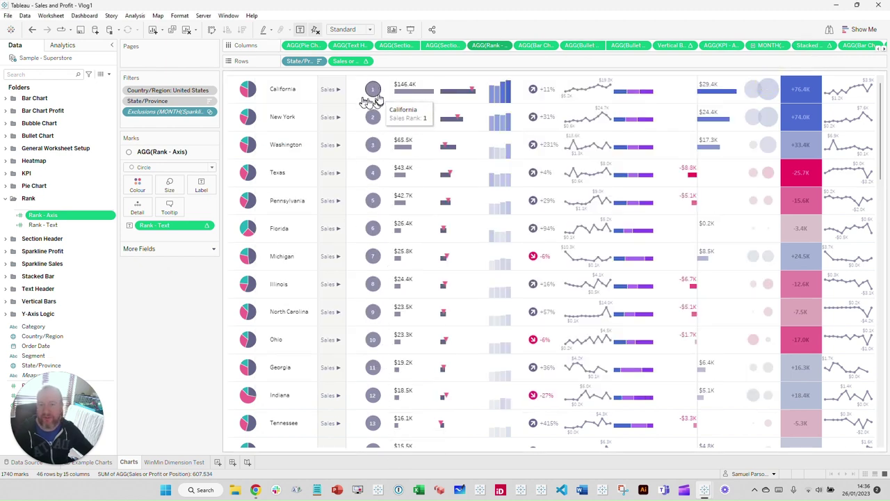
# Read the enlarged Rank - Text calculation and close it without changes
pyautogui.moveTo(367, 113)
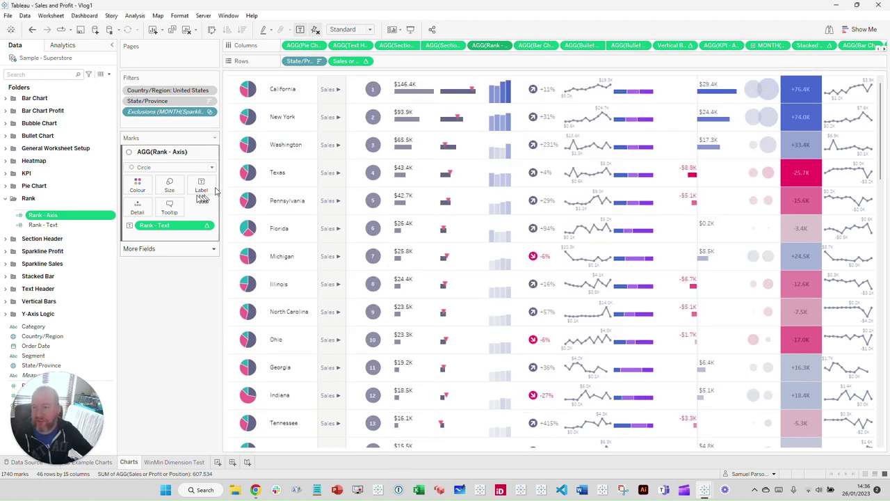
pyautogui.rightClick(69, 224)
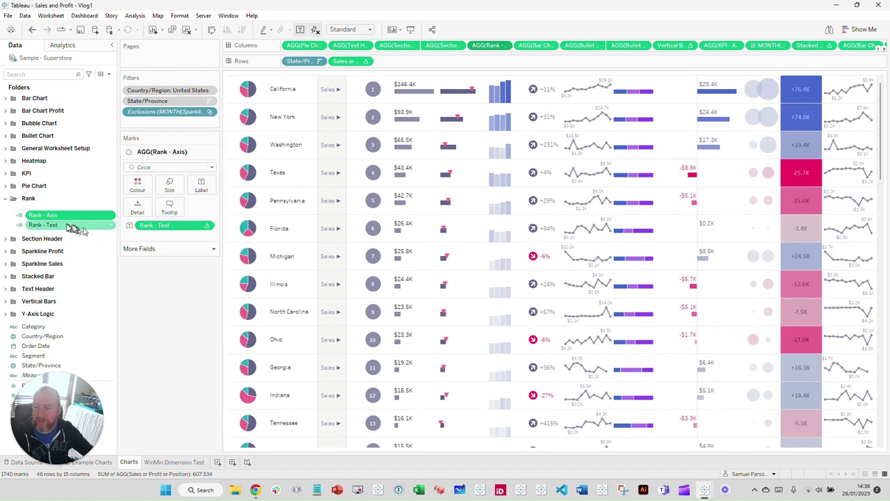
pyautogui.click(90, 270)
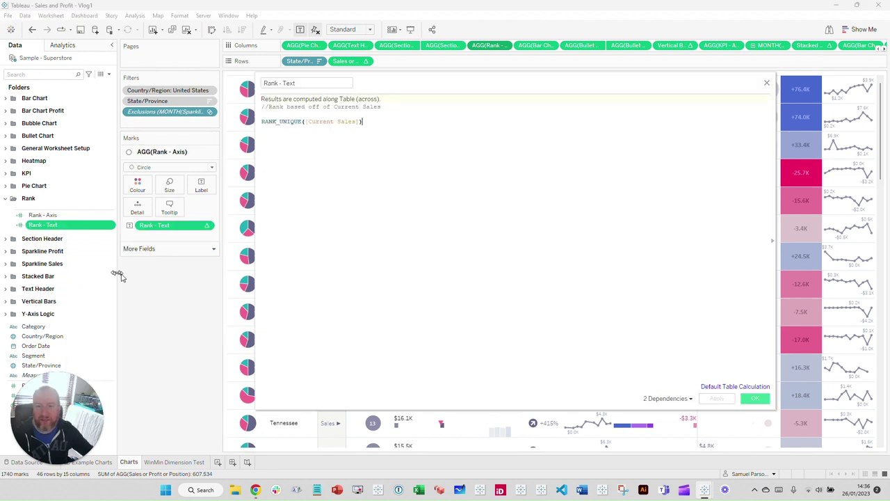
pyautogui.keyDown('ctrl'); pyautogui.scroll(5, 317, 120); pyautogui.keyUp('ctrl')
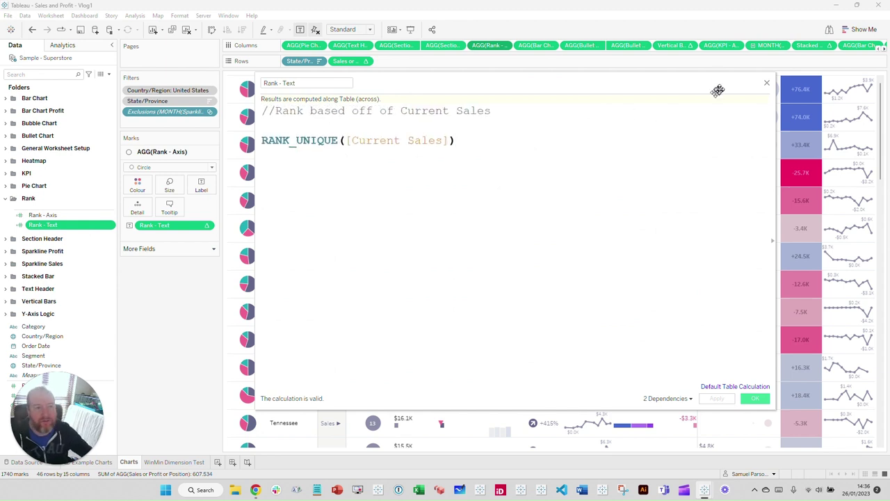
pyautogui.click(767, 83)
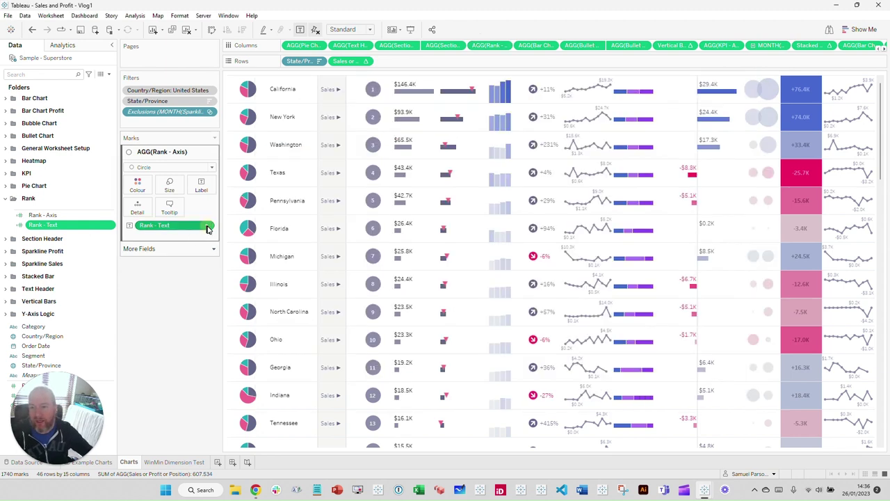
# Review the Compute Using settings of the Rank - Text table calculation on the marks without changing them
pyautogui.click(208, 227)
pyautogui.click(167, 330)
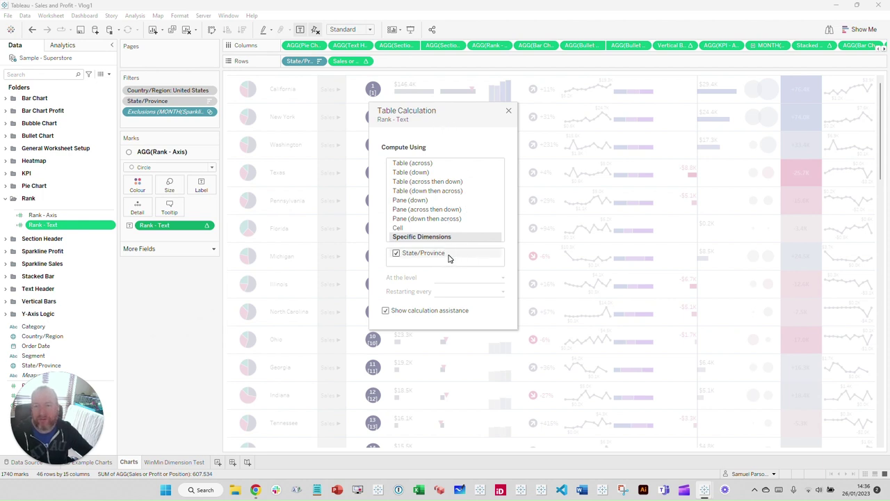
pyautogui.click(508, 112)
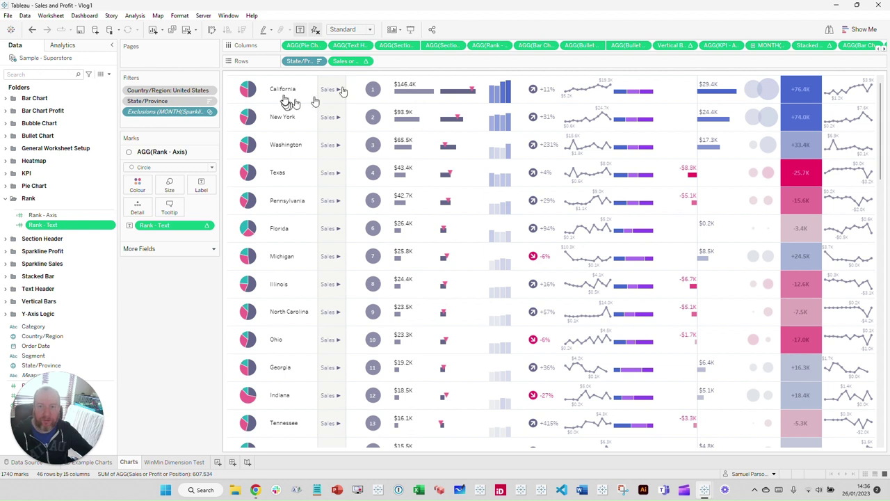
# Review the size setting of the Rank - Axis circle marks without changing it
pyautogui.click(311, 63)
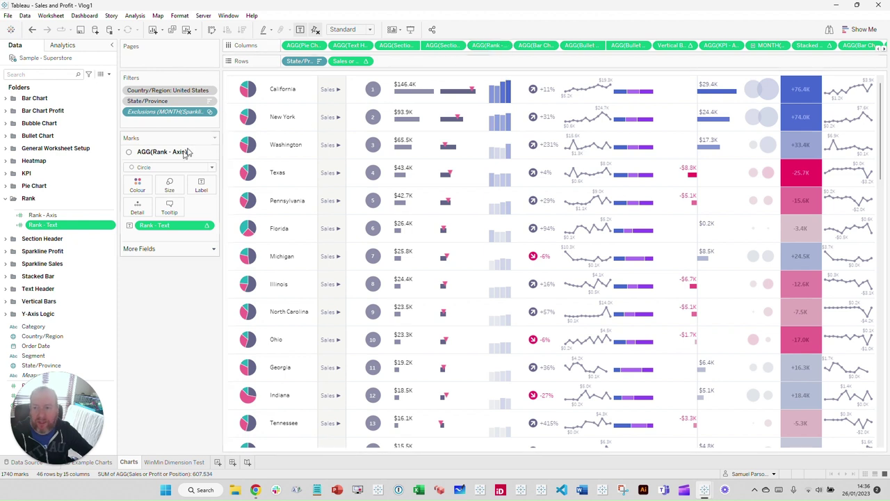
pyautogui.click(169, 185)
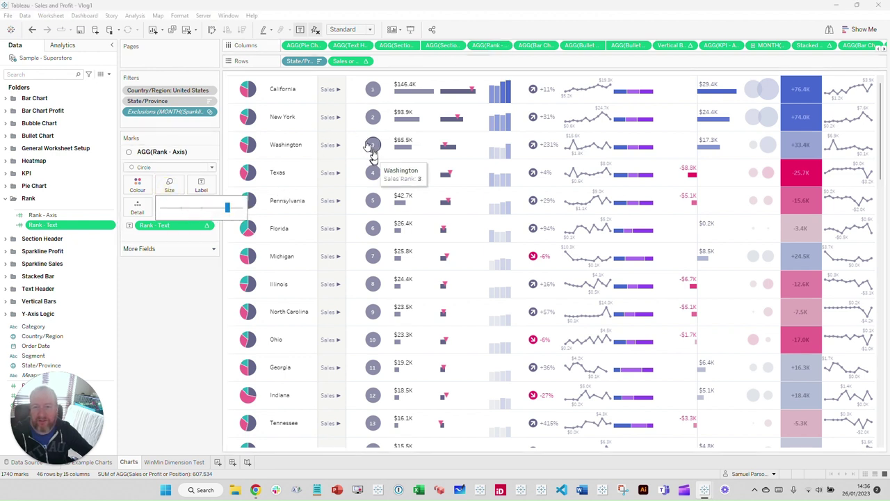
pyautogui.click(167, 299)
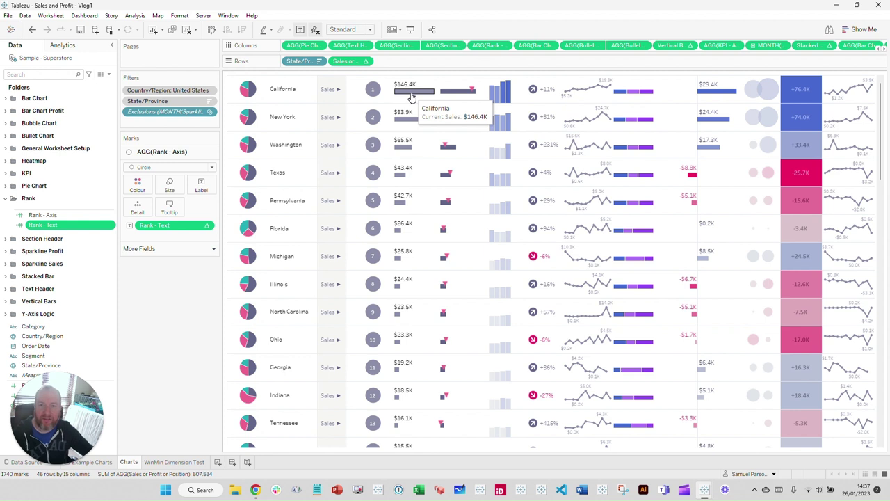
# Show the Bar Chart - Axis marks, expand the Bar Chart folder, and read the enlarged Bar Chart - Axis calculation without changing it
pyautogui.click(539, 47)
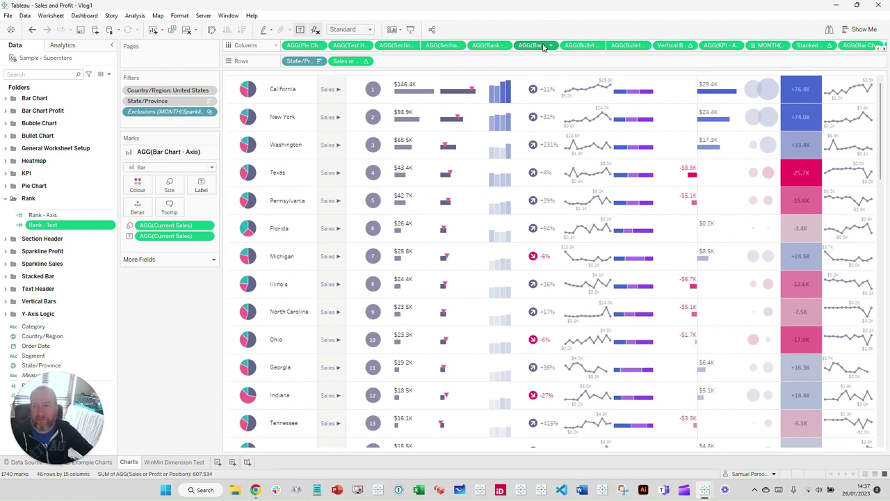
pyautogui.click(6, 199)
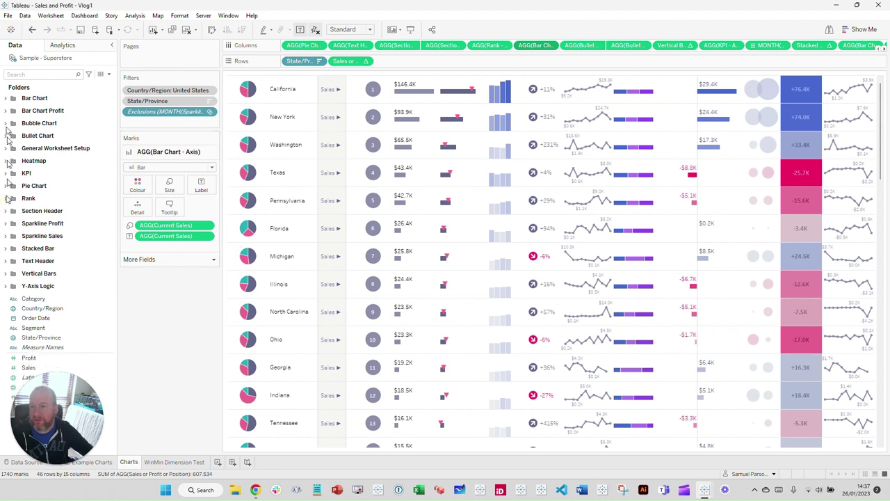
pyautogui.click(5, 98)
pyautogui.click(49, 115)
pyautogui.rightClick(48, 115)
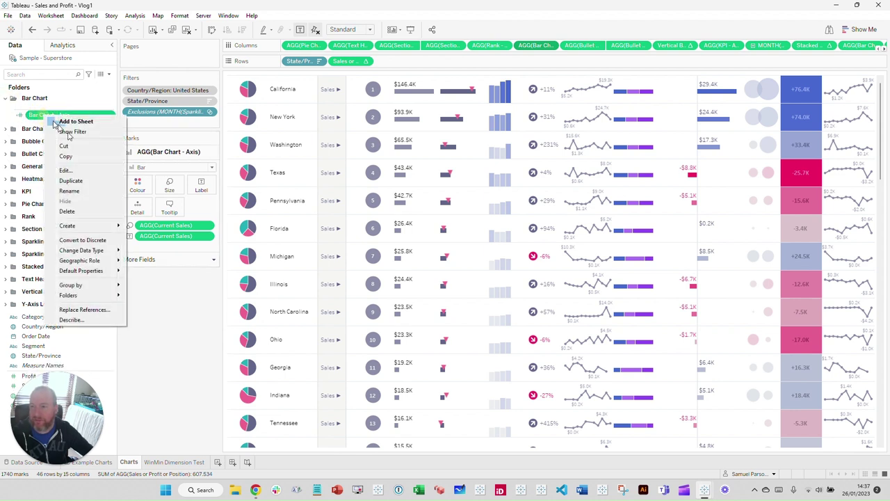
pyautogui.click(65, 171)
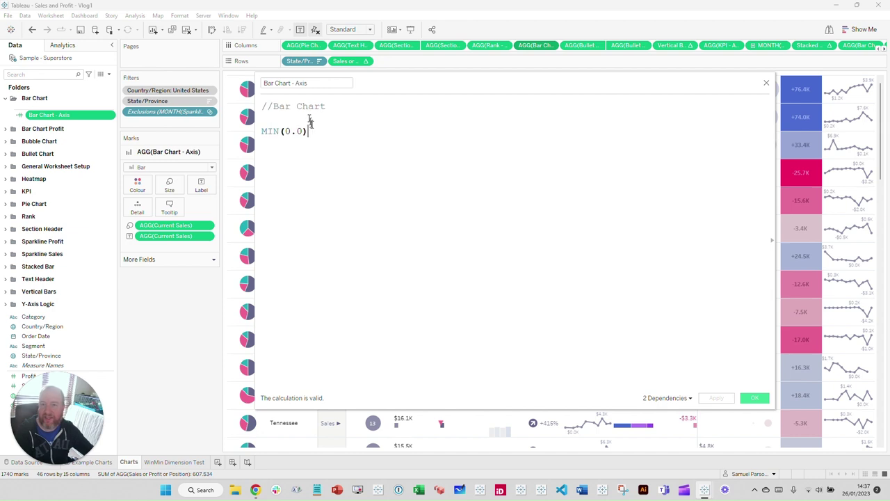
pyautogui.keyDown('ctrl'); pyautogui.scroll(2, 386, 139); pyautogui.keyUp('ctrl')
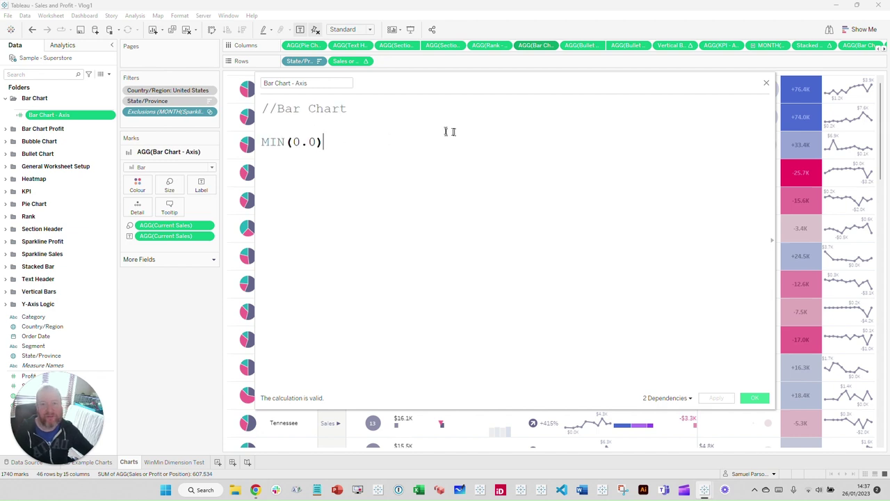
pyautogui.click(767, 83)
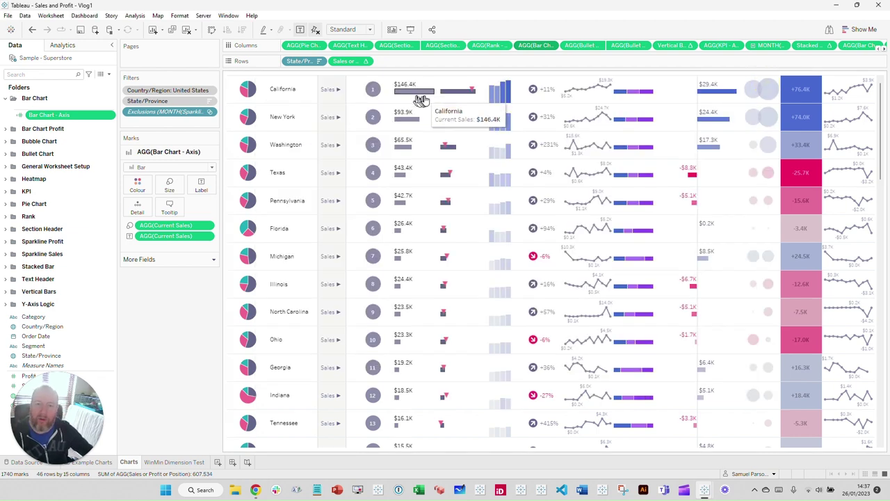
# Inspect the sales bars and review the fixed width and alignment settings of the Bar Chart - Axis marks without changing them
pyautogui.moveTo(395, 123)
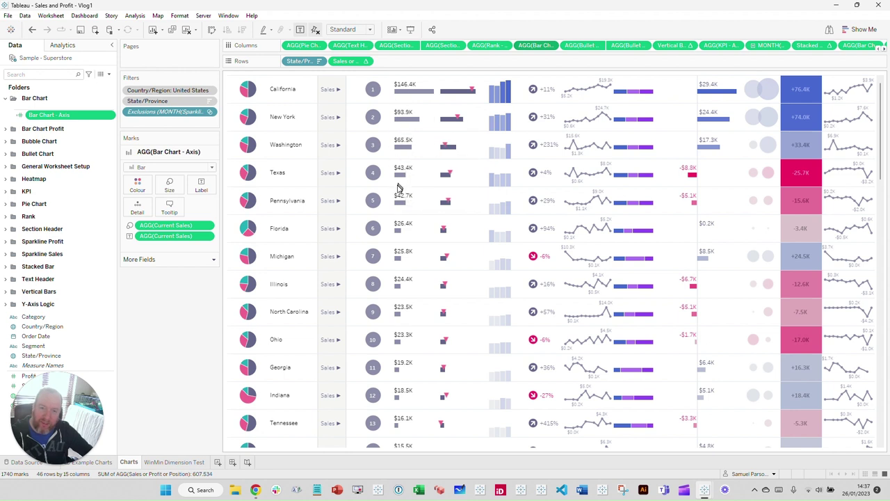
pyautogui.moveTo(402, 287)
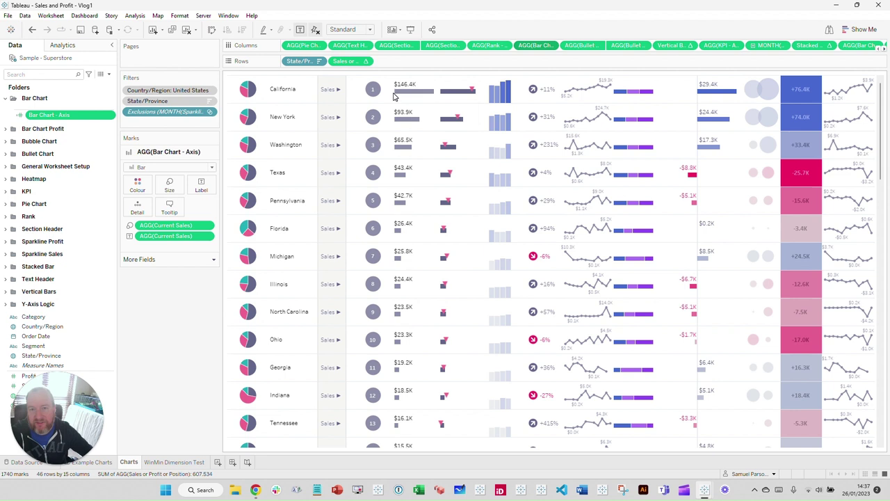
pyautogui.moveTo(412, 93)
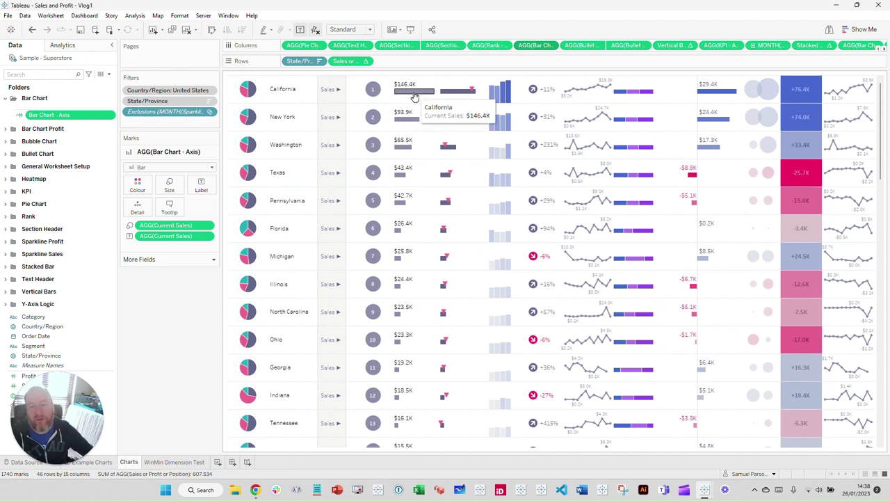
pyautogui.click(169, 188)
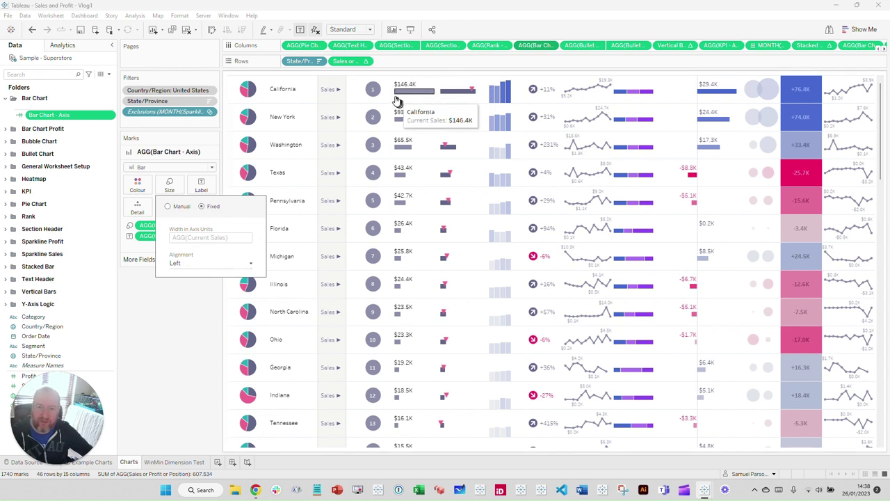
pyautogui.moveTo(428, 98)
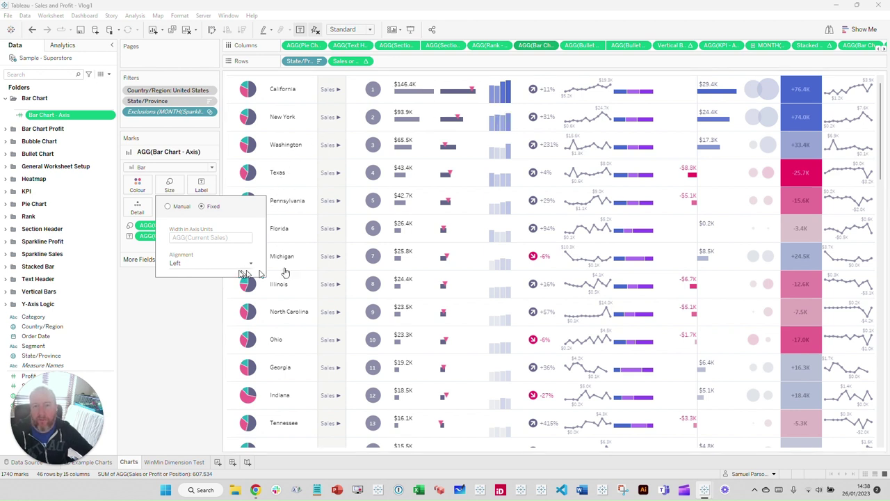
pyautogui.click(147, 329)
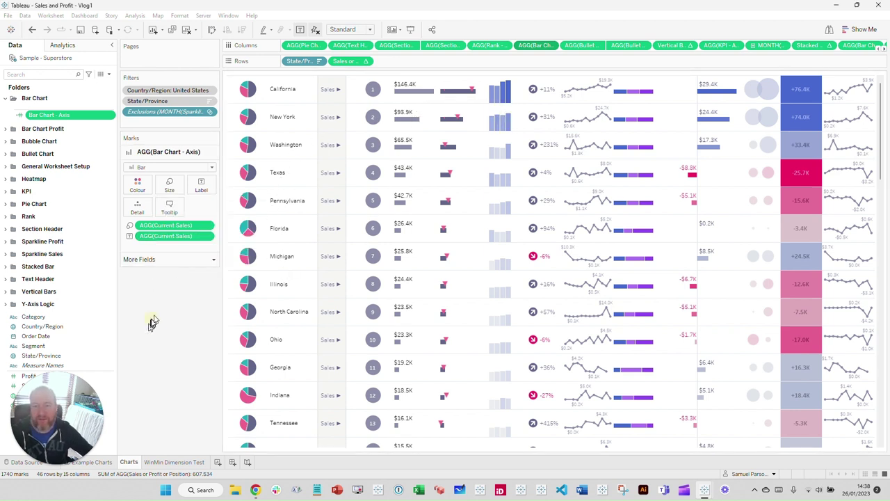
pyautogui.moveTo(400, 120)
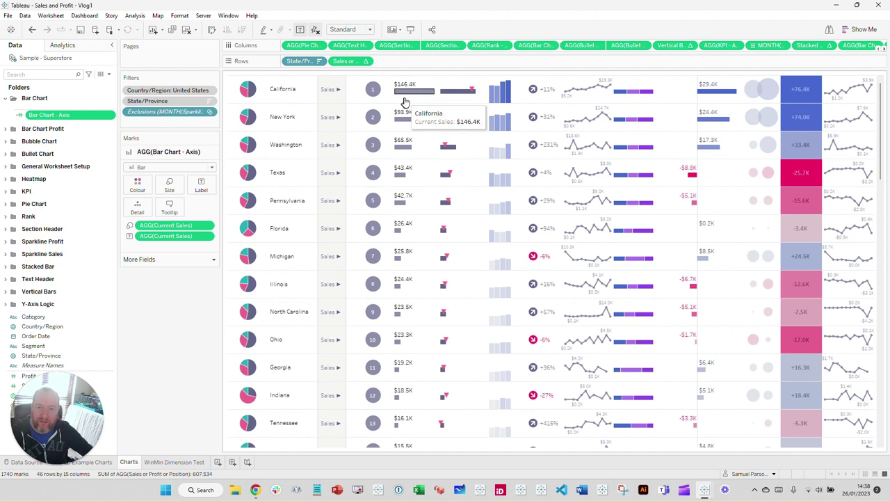
# Show the column axis headers and review the range settings of the Bar Chart - Axis without changing them
pyautogui.click(551, 46)
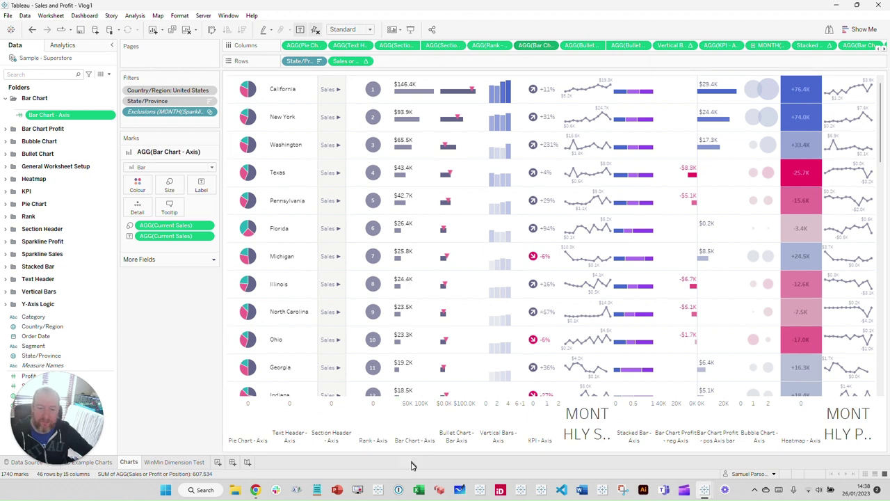
pyautogui.rightClick(408, 416)
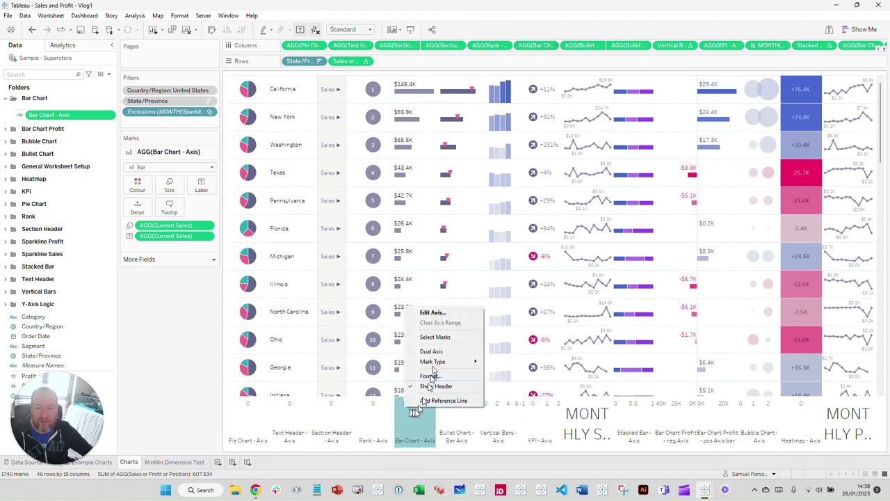
pyautogui.click(444, 313)
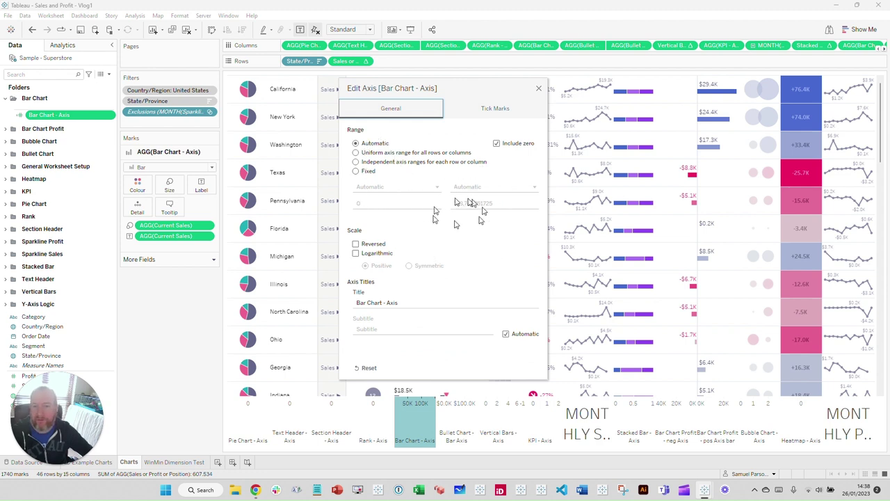
pyautogui.click(540, 90)
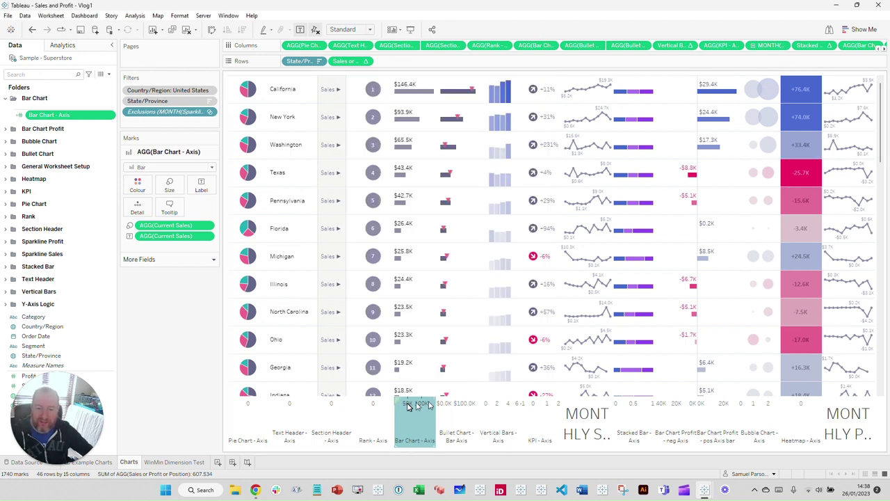
# Compare the California and Washington sales bars with the Bar Chart - Axis scale, and hide the axis headers again
pyautogui.moveTo(413, 96)
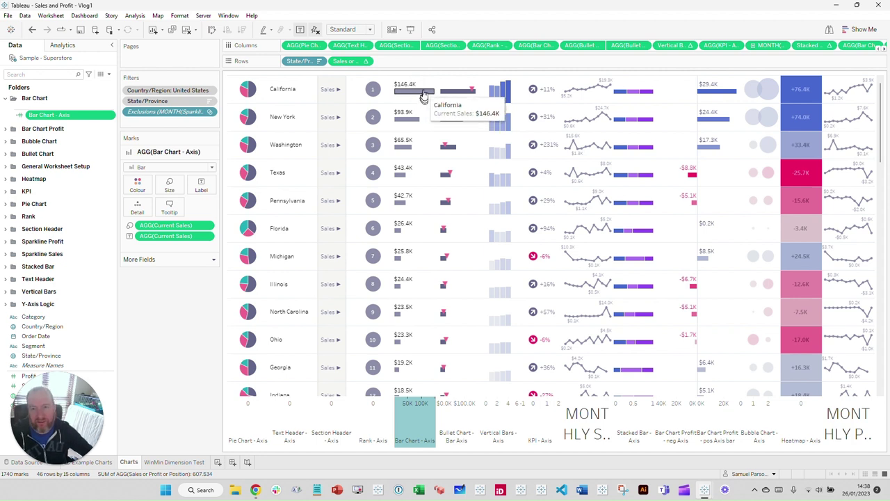
pyautogui.moveTo(406, 149)
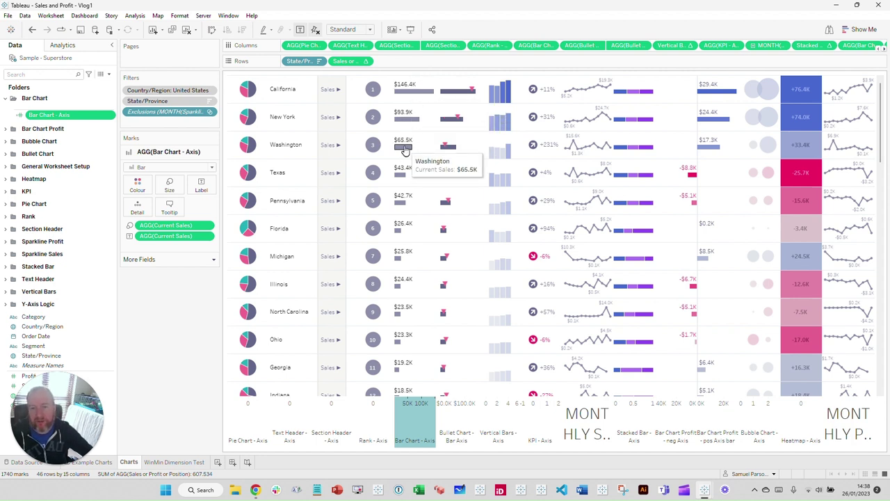
pyautogui.rightClick(404, 414)
pyautogui.click(418, 412)
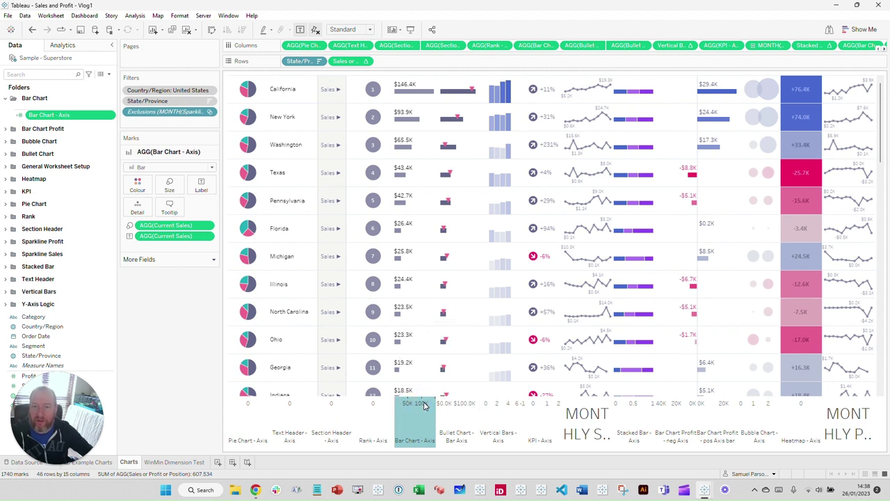
pyautogui.moveTo(416, 96)
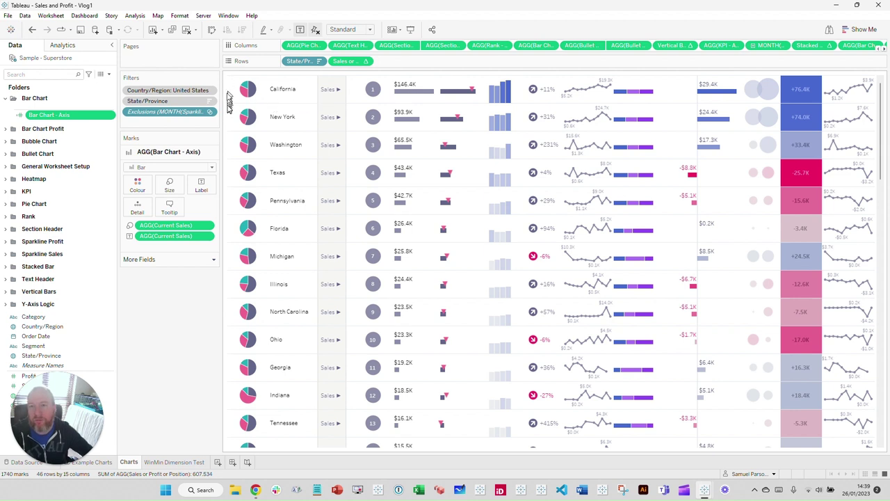
# Check how the Sales or Profit or Position field on Rows is computed, and locate that field in the Y-Axis Logic folder
pyautogui.moveTo(344, 61); pyautogui.dragTo(352, 64)
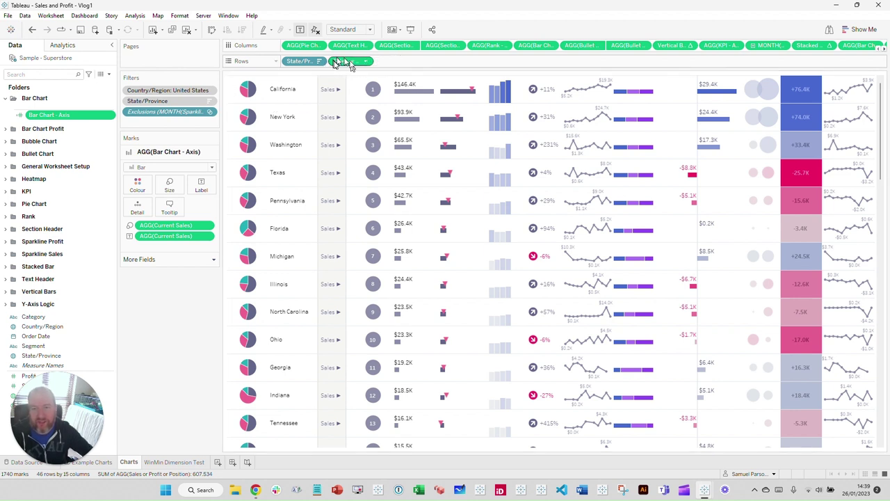
pyautogui.moveTo(342, 65)
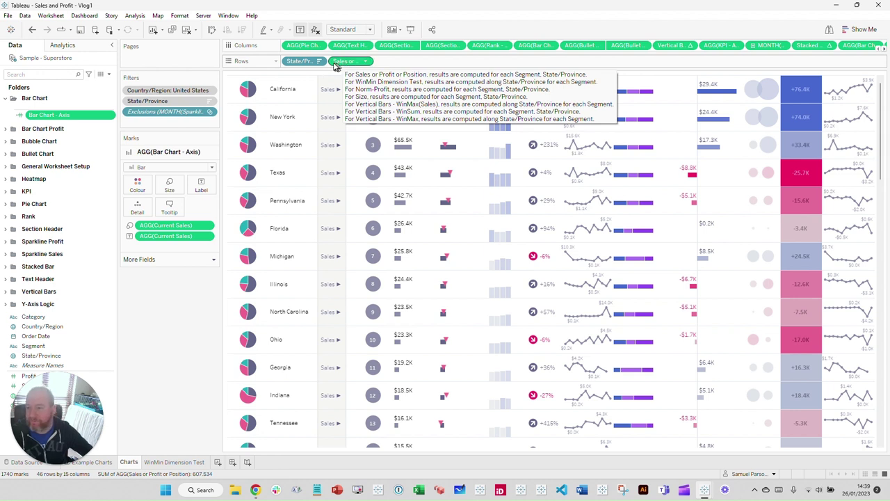
pyautogui.click(4, 307)
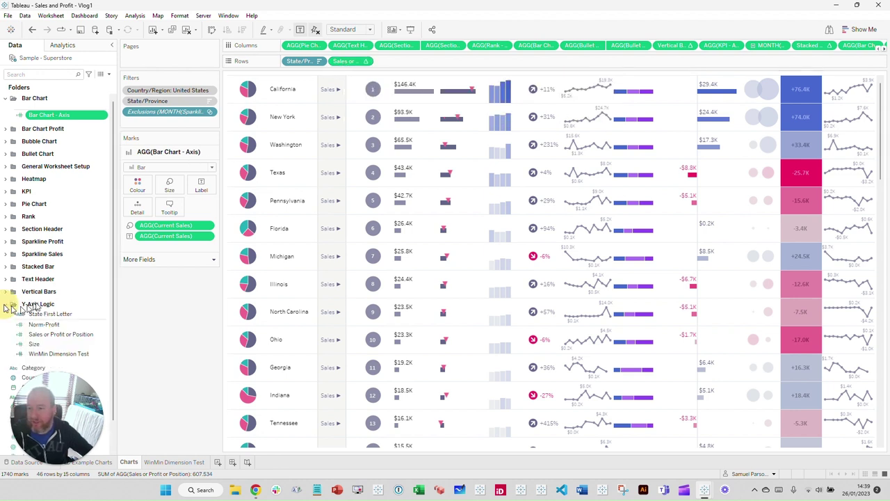
pyautogui.click(70, 327)
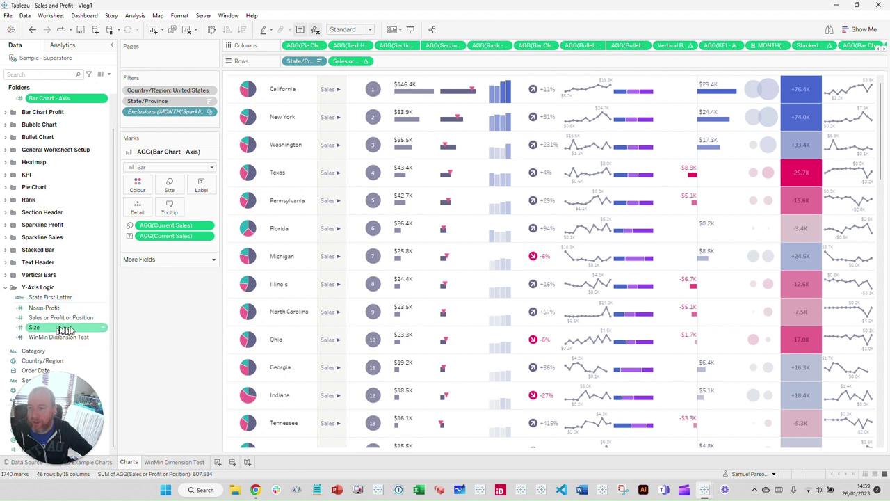
pyautogui.click(71, 318)
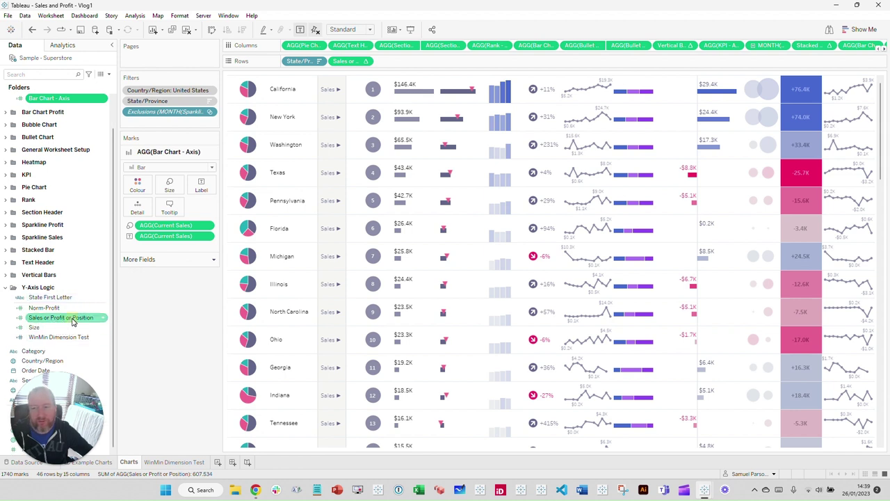
pyautogui.rightClick(73, 320)
pyautogui.click(151, 342)
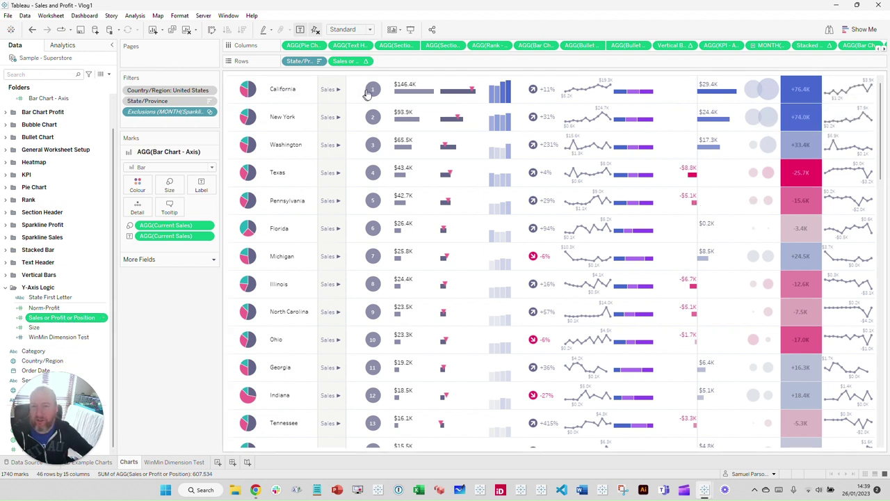
pyautogui.moveTo(373, 93)
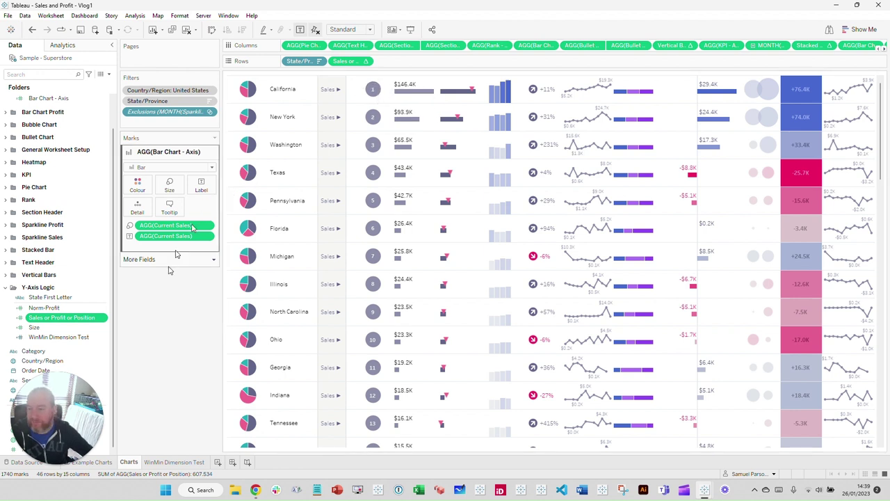
# Examine the Sales or Profit or Position calculation, especially the 0.5 default for standard partitions, and close it without changes
pyautogui.rightClick(59, 319)
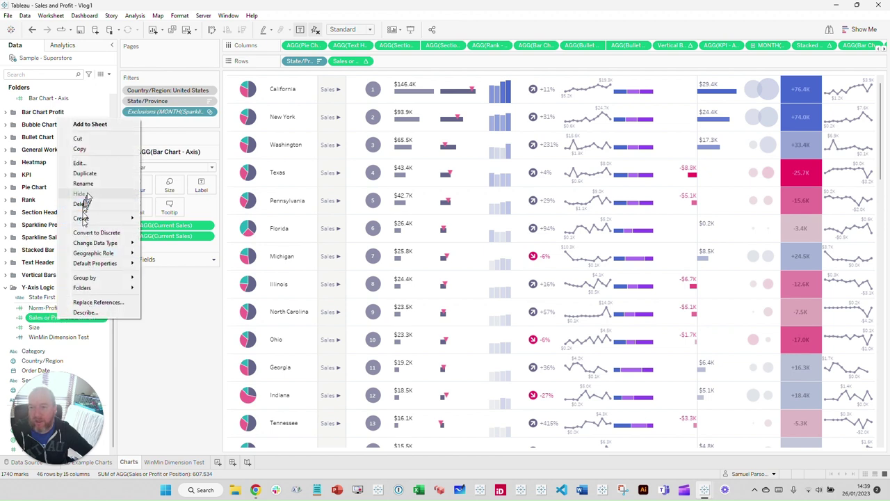
pyautogui.click(81, 163)
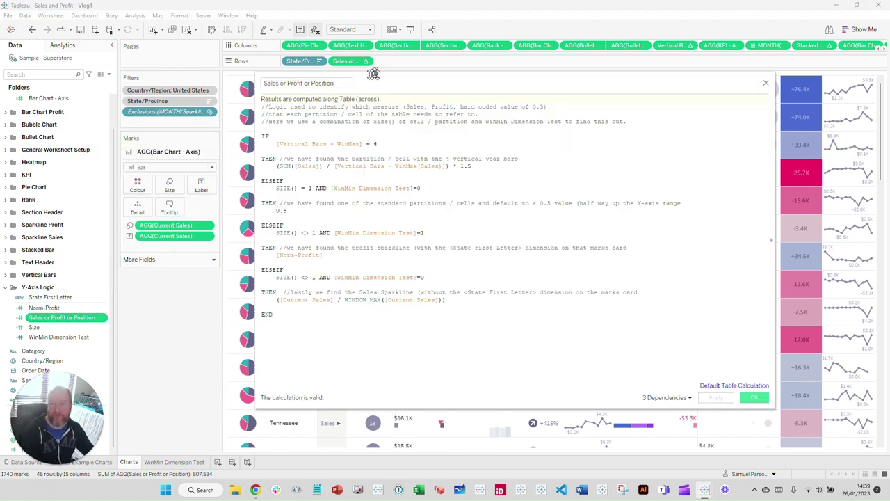
pyautogui.scroll(4, 398, 221)
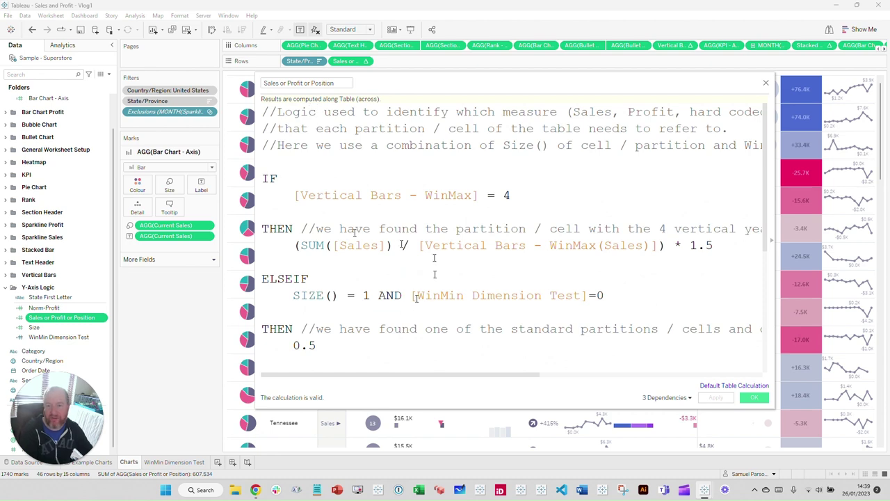
pyautogui.scroll(-2, 389, 314)
pyautogui.scroll(1, 390, 314)
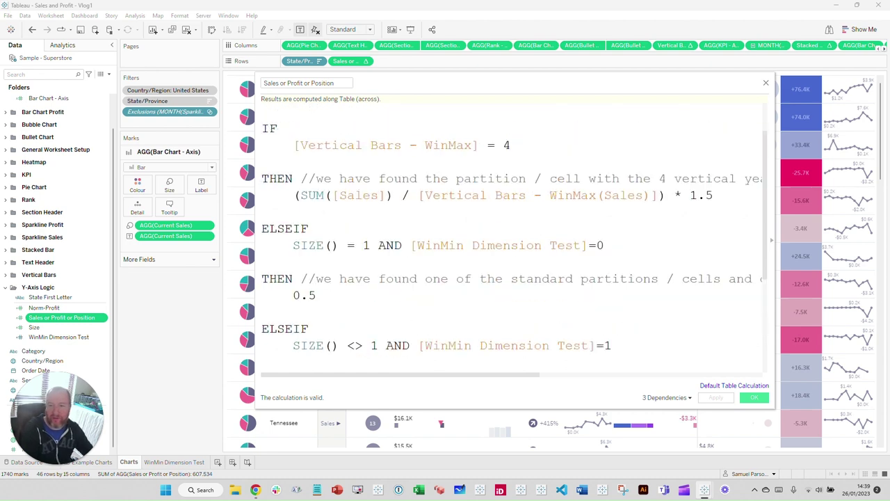
pyautogui.moveTo(257, 223); pyautogui.dragTo(147, 219)
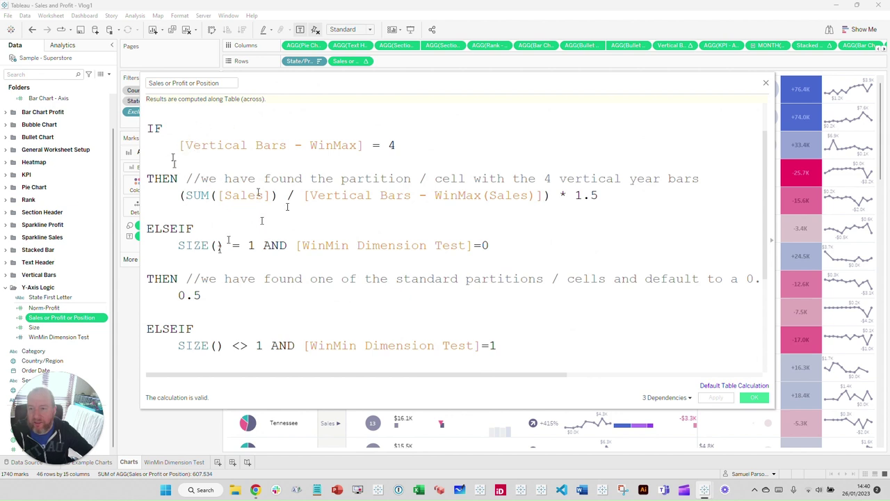
pyautogui.moveTo(213, 297); pyautogui.dragTo(147, 279)
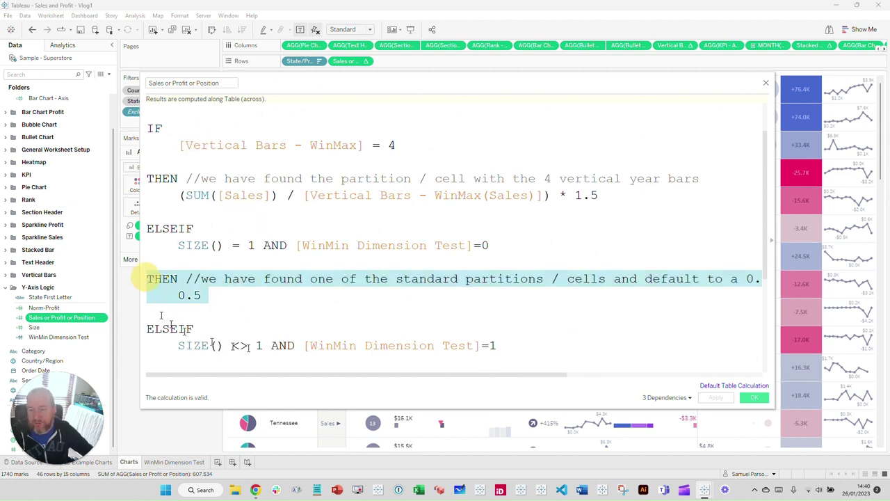
pyautogui.click(218, 297)
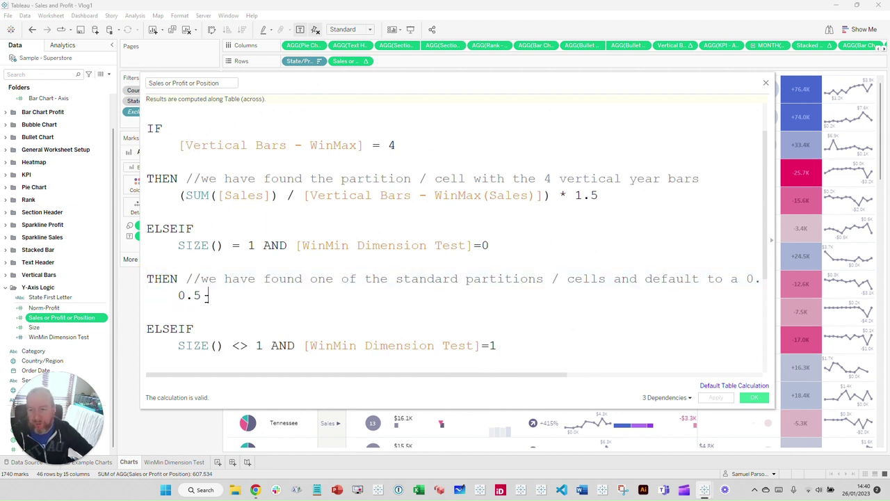
pyautogui.doubleClick(206, 296)
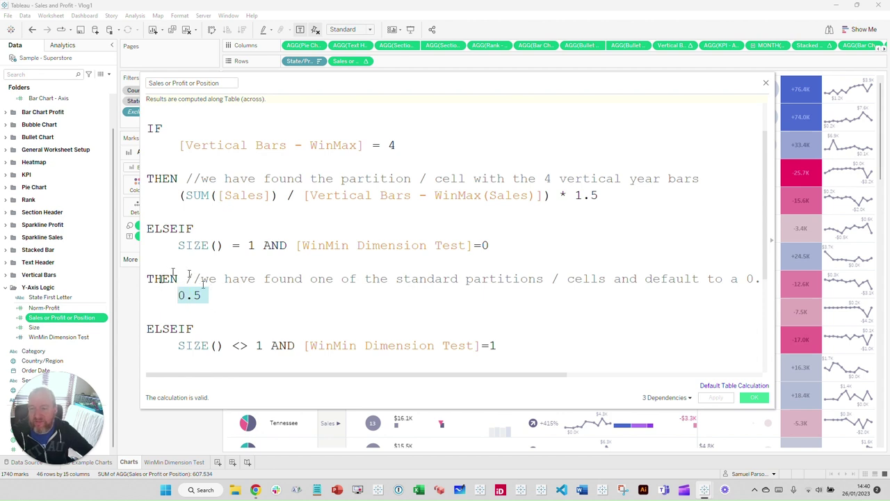
pyautogui.click(766, 84)
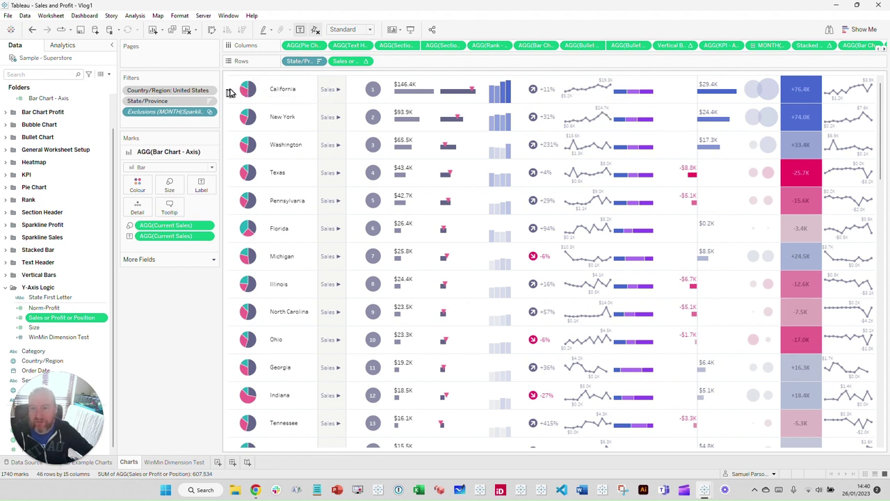
# Show the axis header for the Sales or Profit or Position field on Rows
pyautogui.rightClick(348, 61)
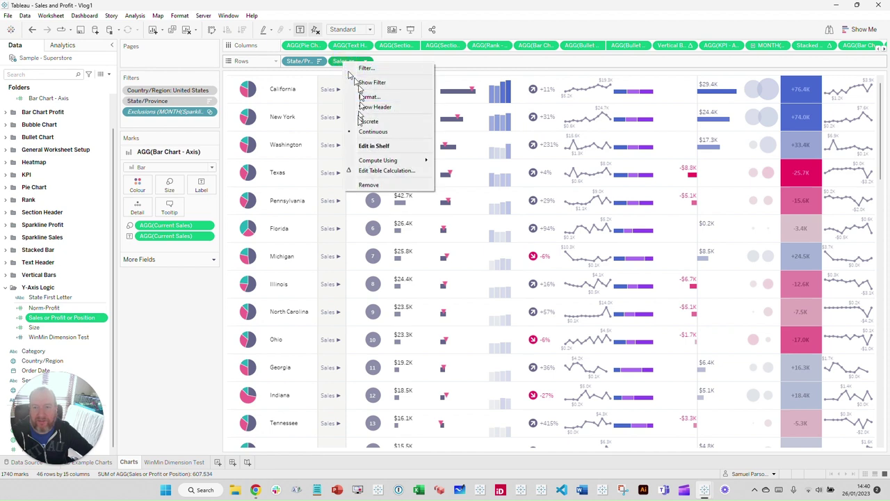
pyautogui.click(251, 139)
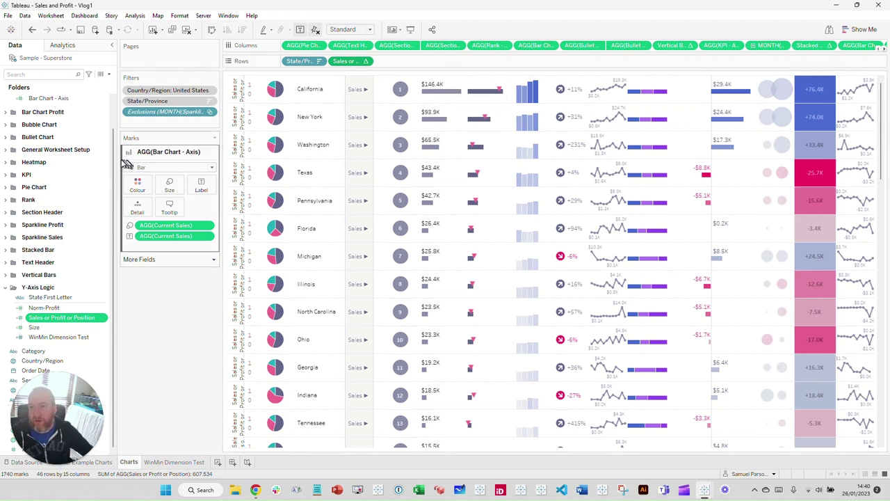
# Set the standard-partition value in the Sales or Profit or Position calculation to 1 and apply it with the table in view
pyautogui.rightClick(77, 317)
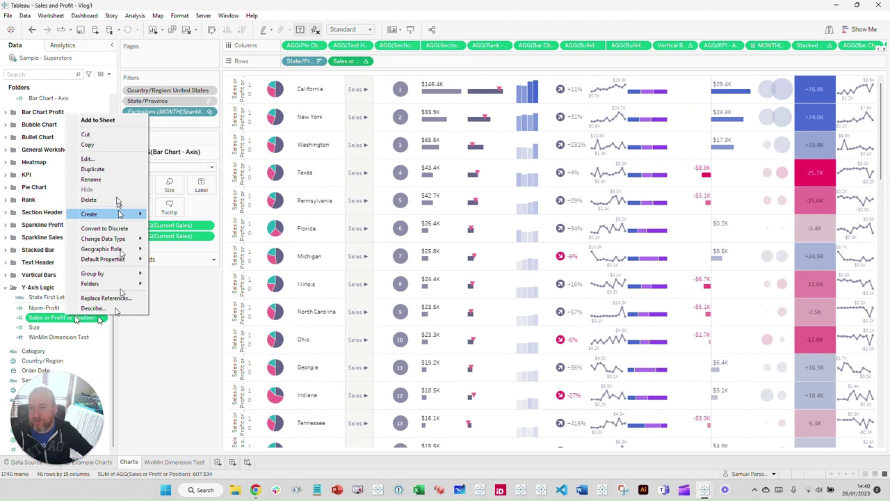
pyautogui.click(89, 159)
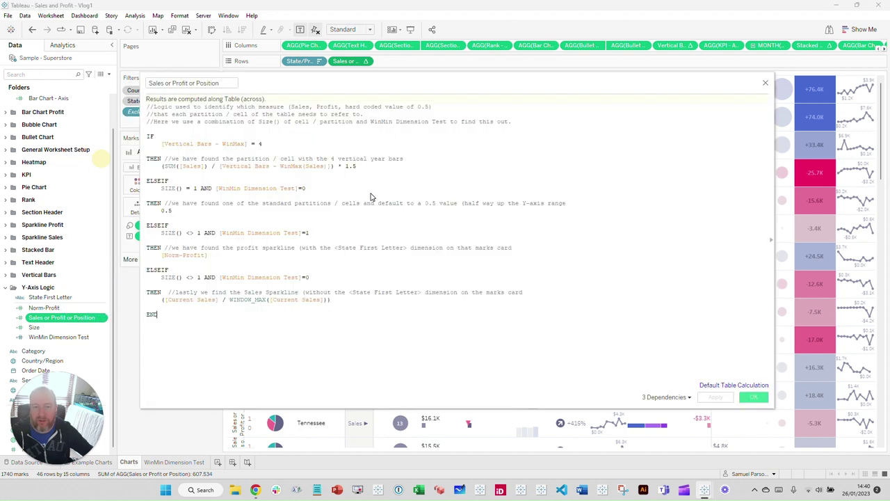
pyautogui.click(174, 209)
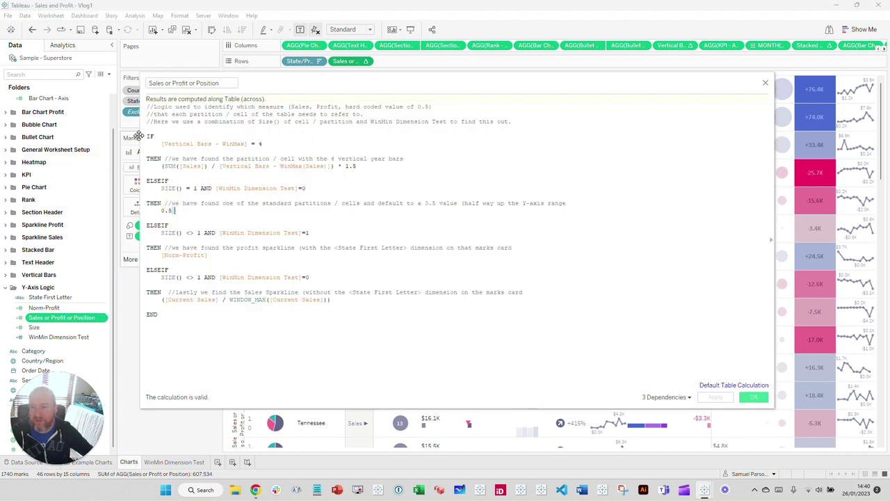
pyautogui.moveTo(141, 134); pyautogui.dragTo(441, 135)
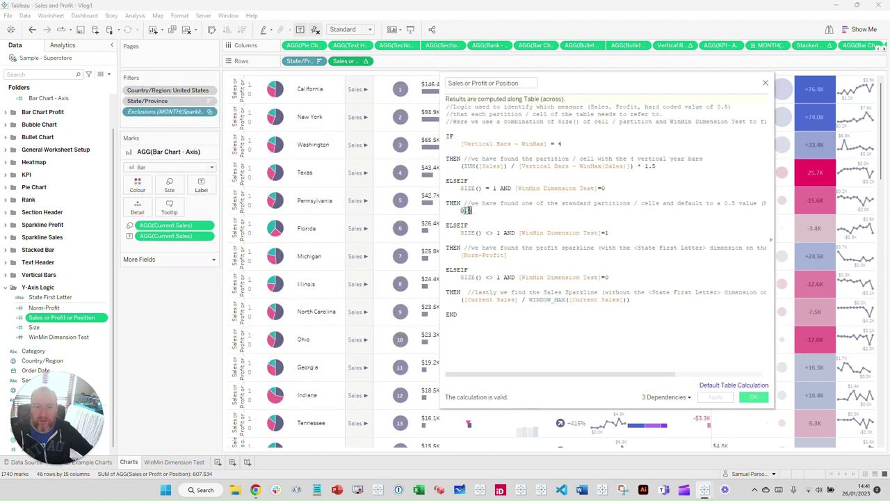
pyautogui.write('1')
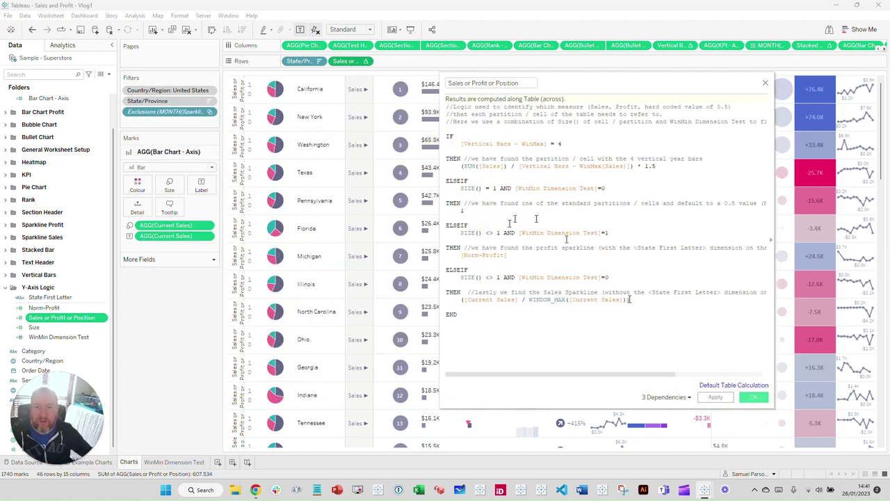
pyautogui.click(716, 397)
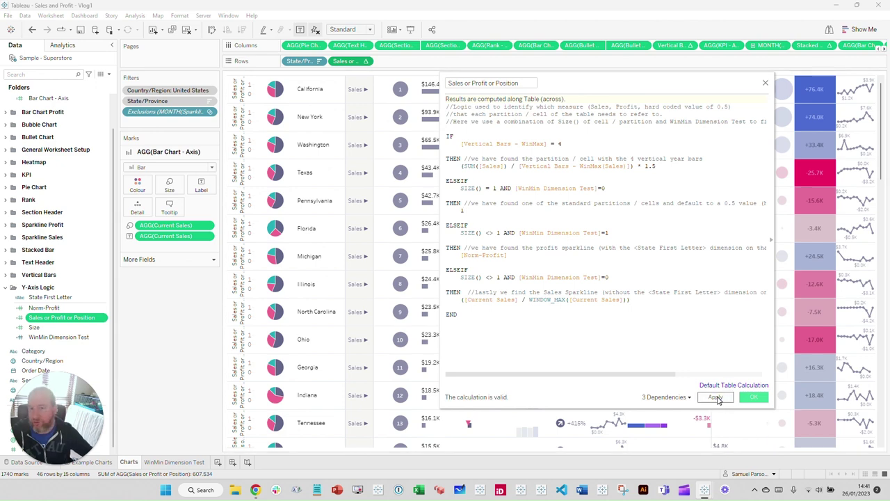
pyautogui.click(716, 397)
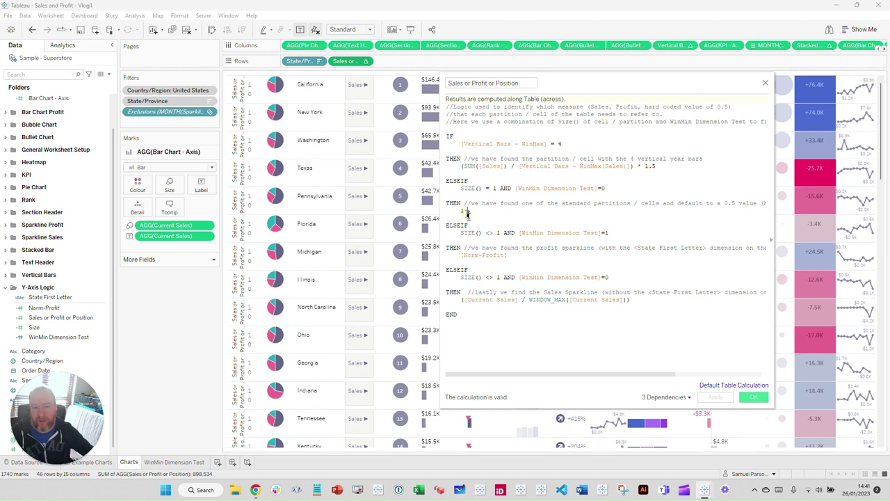
# Restore the standard-partition value in the Sales or Profit or Position calculation to 0.5 and save the calculation
pyautogui.press('BackSpace')
pyautogui.write('0.5')
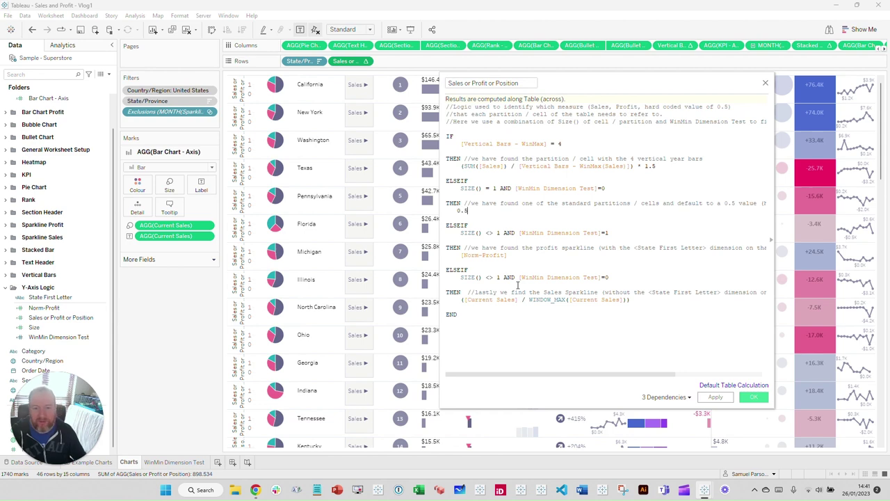
pyautogui.press('Return')
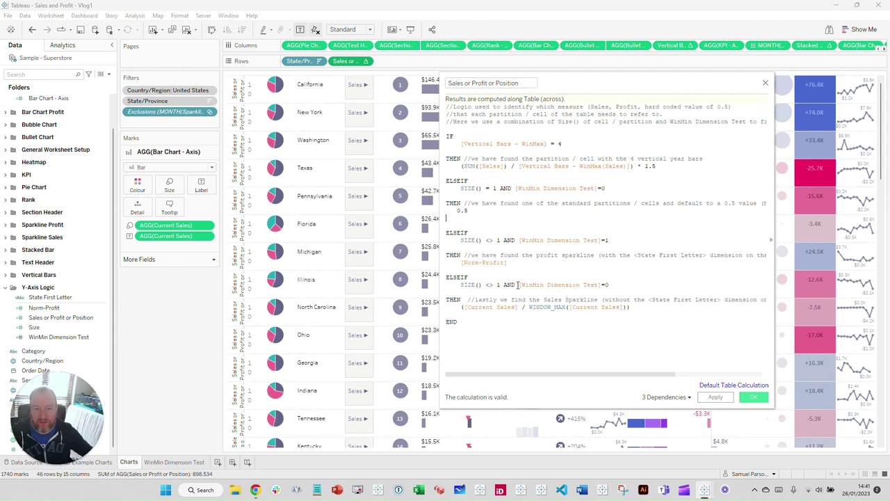
pyautogui.press('BackSpace')
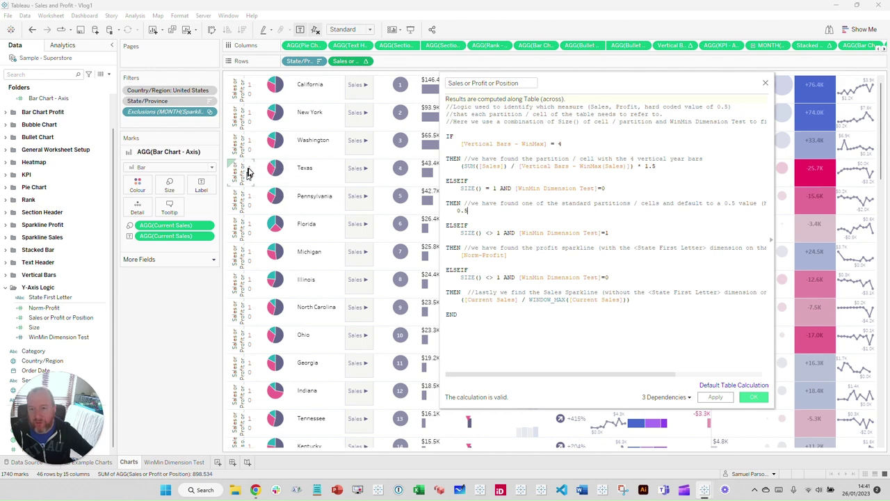
pyautogui.moveTo(468, 211); pyautogui.dragTo(445, 203)
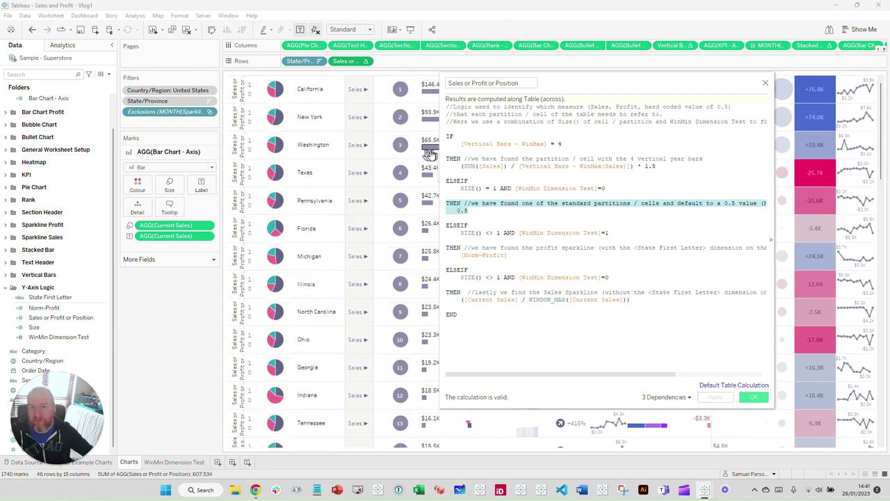
pyautogui.click(753, 399)
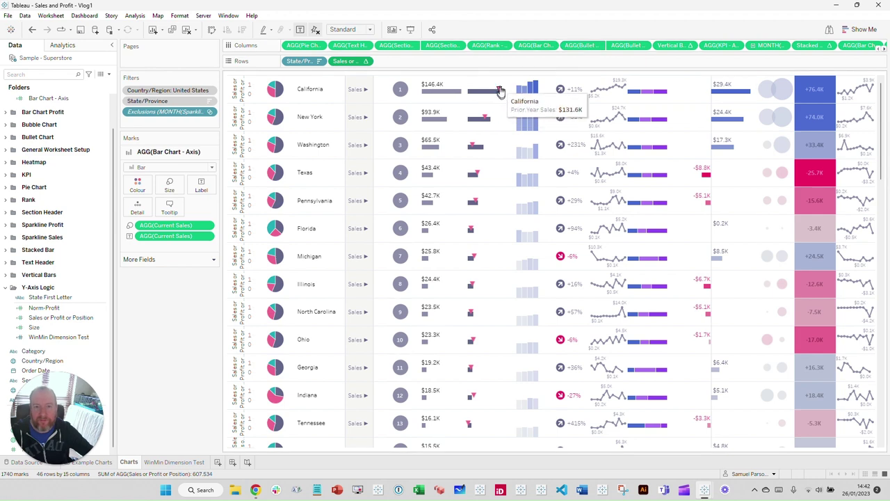
# Display the Bullet Chart - Bar Axis marks and expand the Bullet Chart folder, collapsing the Y-Axis Logic and Bar Chart folders
pyautogui.click(586, 46)
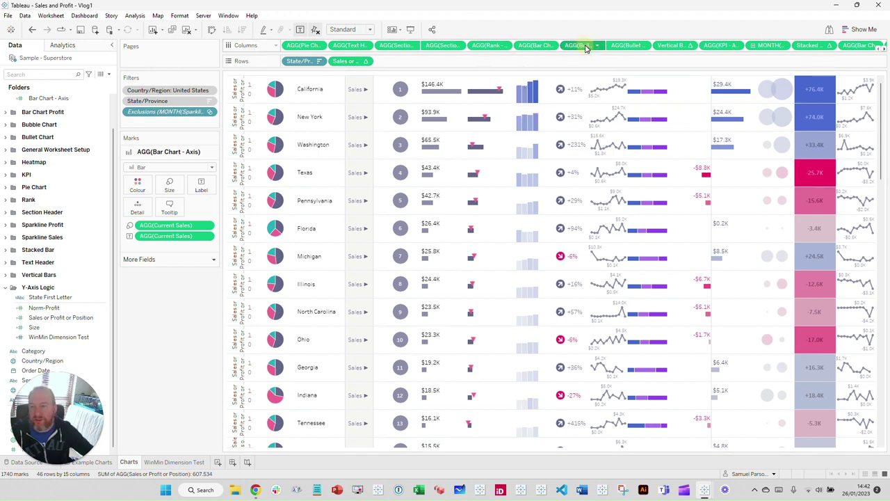
pyautogui.click(6, 287)
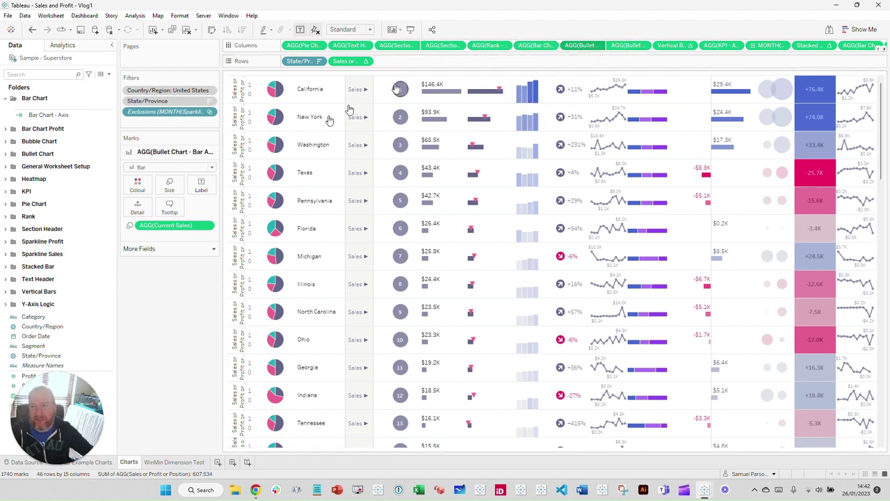
pyautogui.click(5, 154)
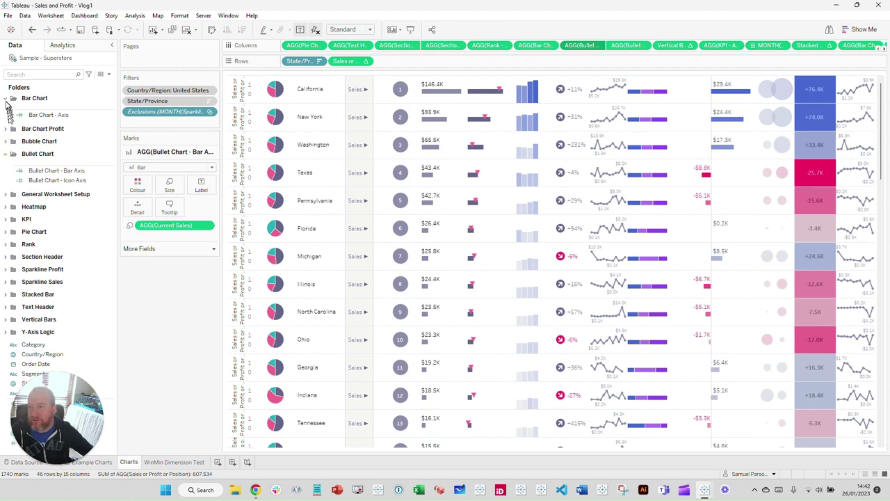
pyautogui.click(5, 98)
# Review the Bullet Chart - Bar Axis calculation and the fixed size and alignment settings of its marks without changing them
pyautogui.click(60, 162)
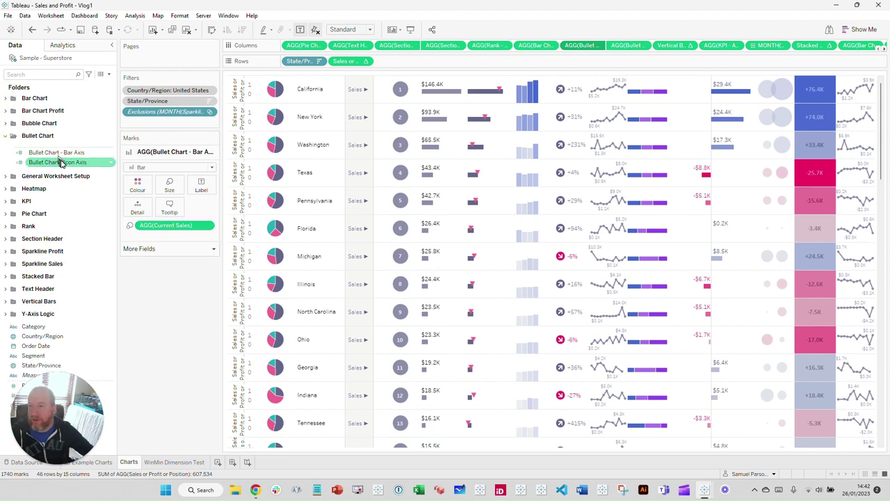
pyautogui.click(57, 153)
pyautogui.rightClick(71, 152)
pyautogui.click(85, 208)
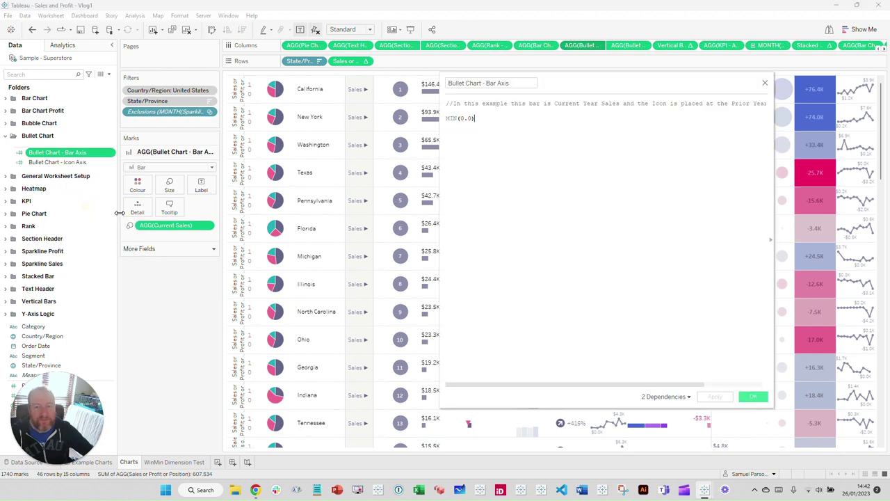
pyautogui.keyDown('ctrl'); pyautogui.scroll(2, 473, 132); pyautogui.keyUp('ctrl')
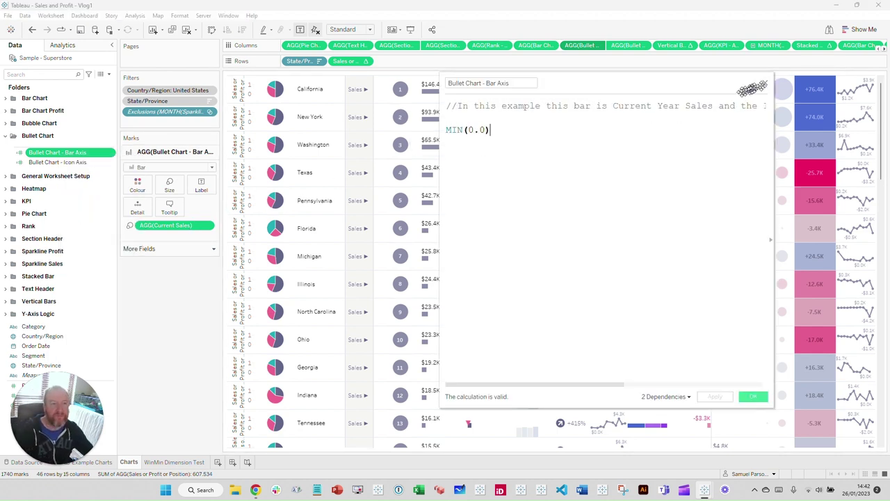
pyautogui.click(765, 83)
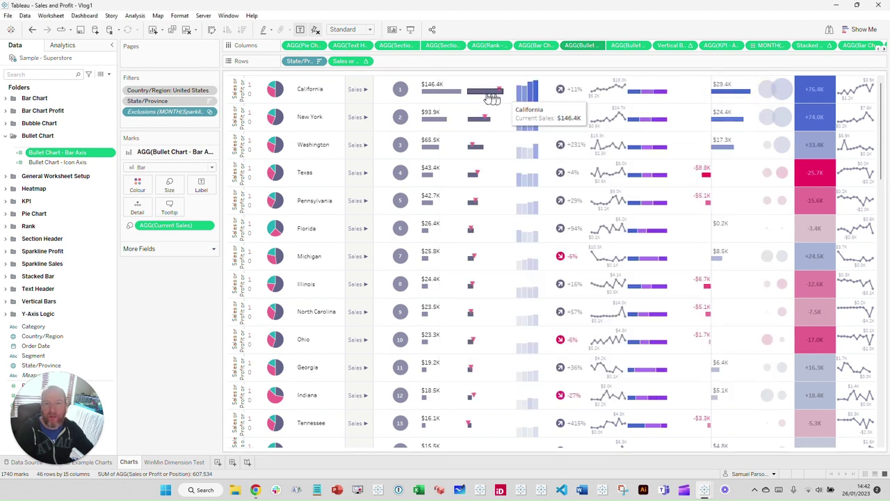
pyautogui.click(169, 184)
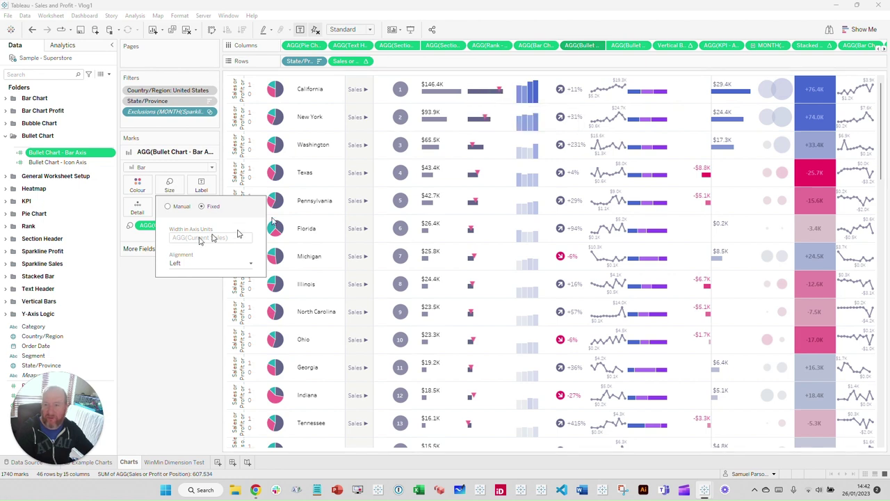
pyautogui.click(170, 285)
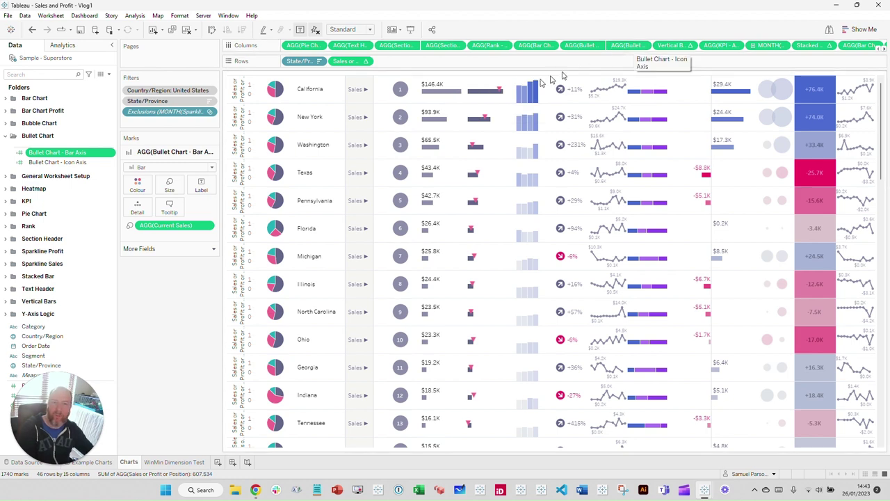
# Display the Bullet Chart - Icon Axis marks and review that field's calculation without changing it
pyautogui.click(629, 45)
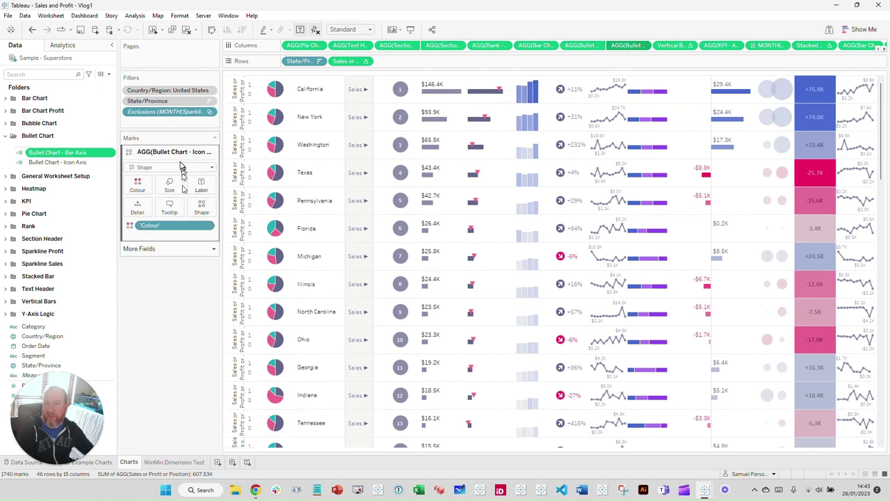
pyautogui.rightClick(77, 162)
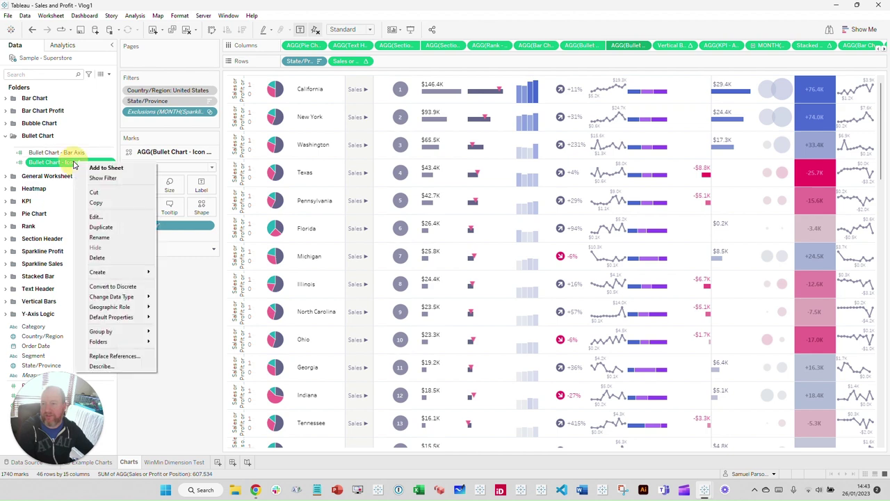
pyautogui.click(96, 216)
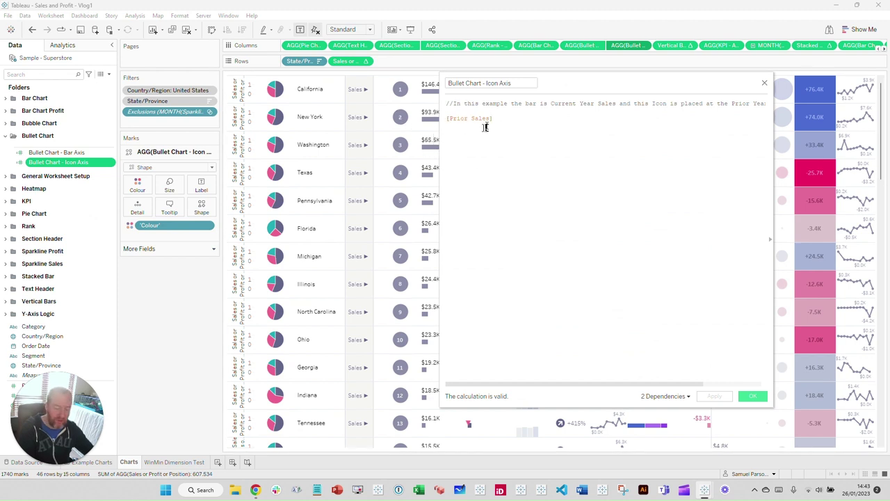
pyautogui.keyDown('ctrl'); pyautogui.scroll(4, 475, 109); pyautogui.keyUp('ctrl')
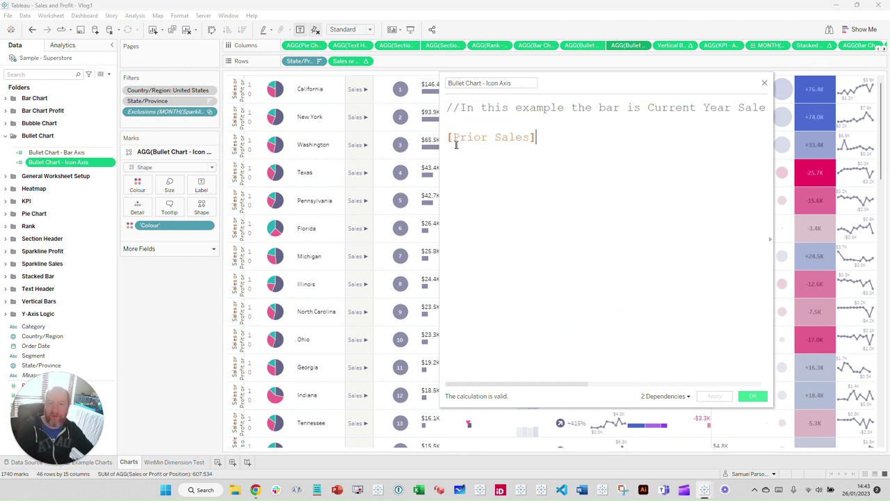
pyautogui.click(764, 83)
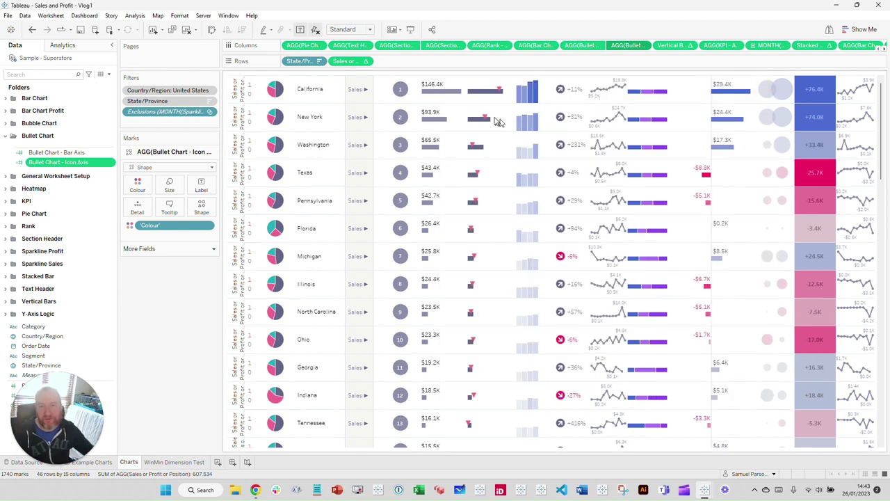
# Show the headers of the Bullet Chart - Bar Axis and Bullet Chart - Icon Axis fields
pyautogui.rightClick(586, 46)
pyautogui.click(612, 98)
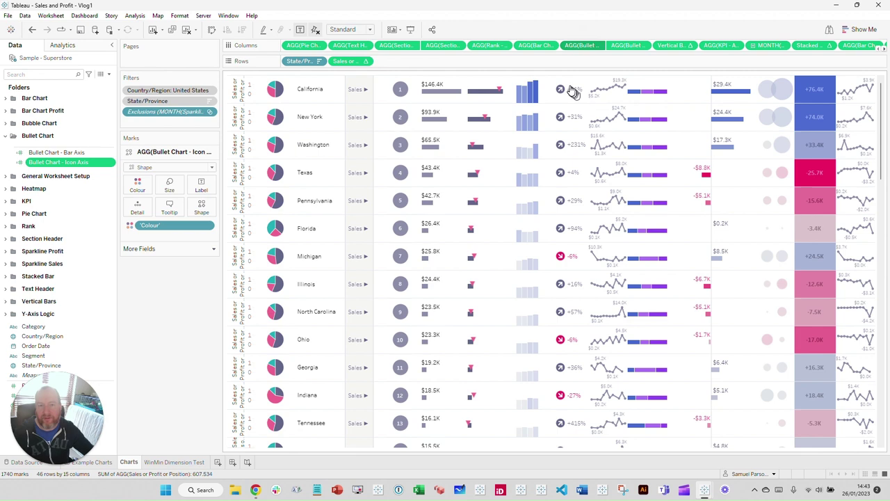
pyautogui.rightClick(636, 46)
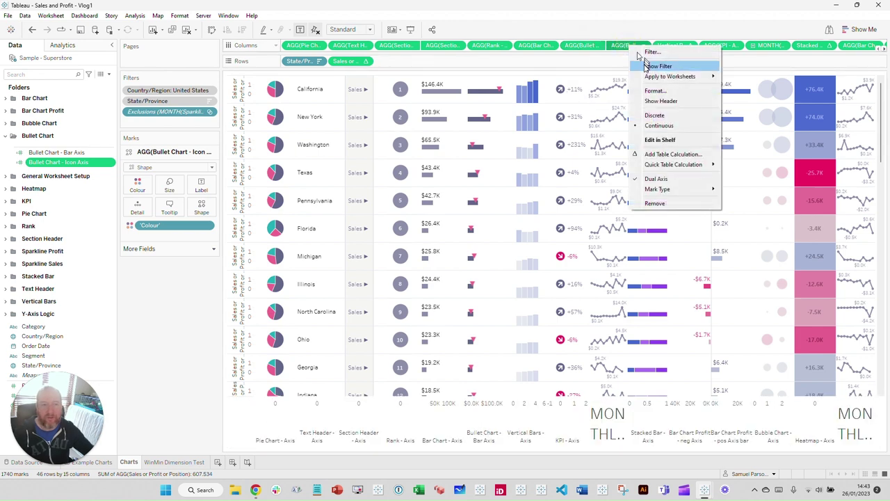
pyautogui.click(661, 101)
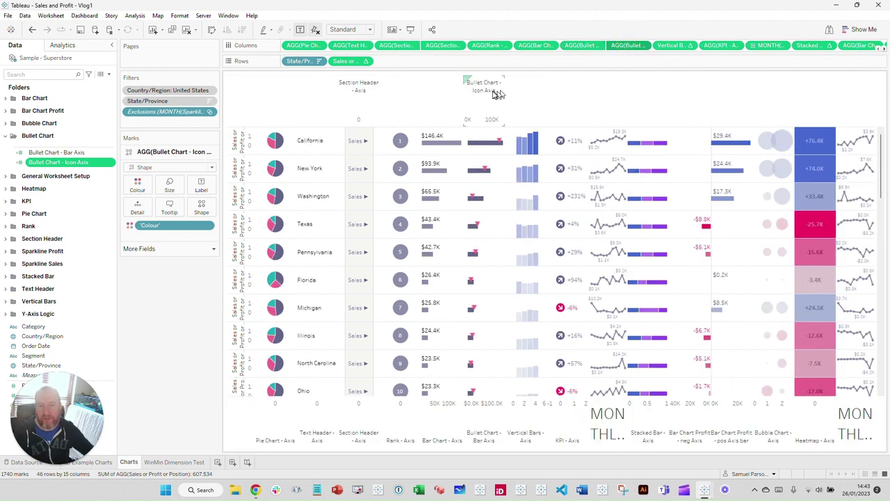
# Compare the bullet chart's bar and icon axes, and check the mark tooltips for California, New York and Washington
pyautogui.click(476, 428)
pyautogui.click(491, 434)
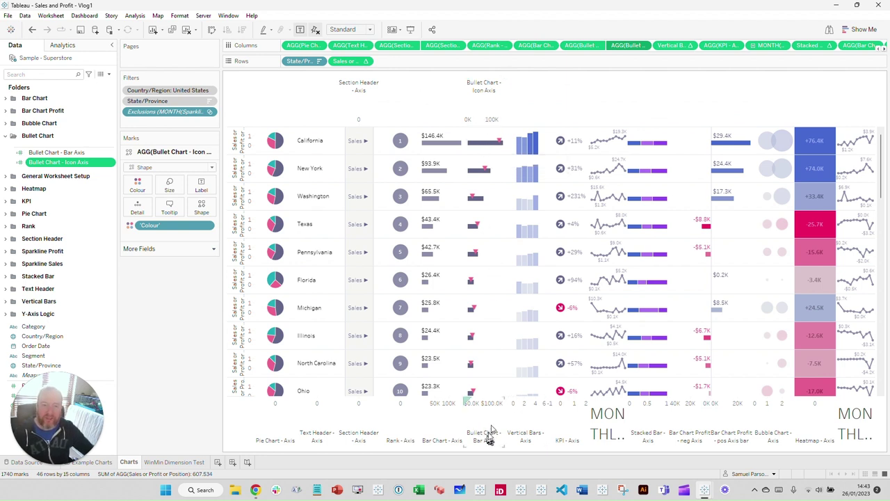
pyautogui.moveTo(479, 127); pyautogui.dragTo(464, 404)
pyautogui.click(489, 118)
pyautogui.moveTo(499, 141)
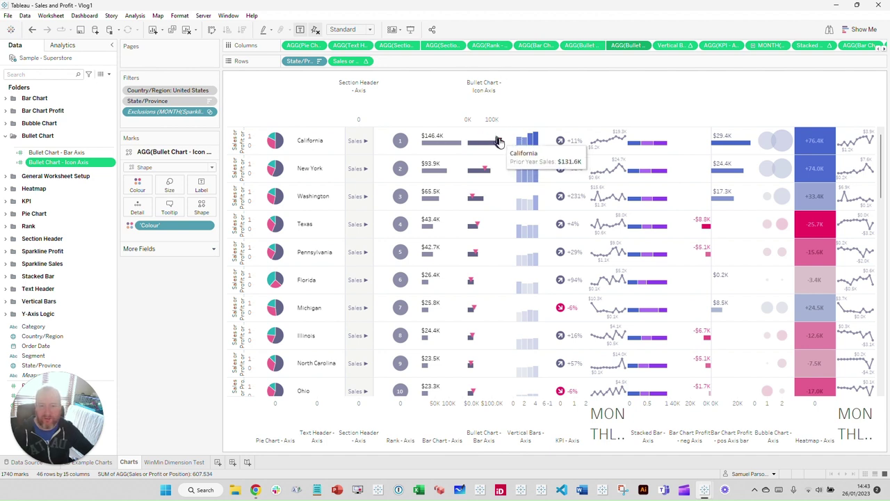
pyautogui.moveTo(485, 172)
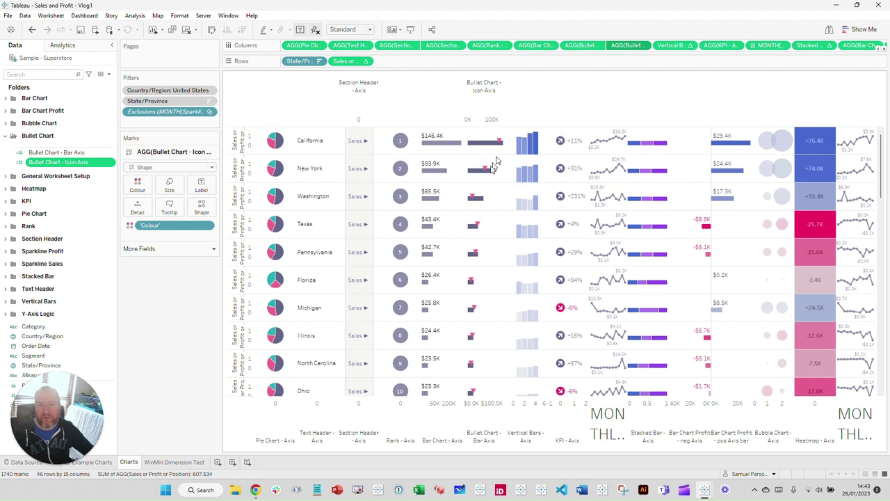
pyautogui.moveTo(479, 200)
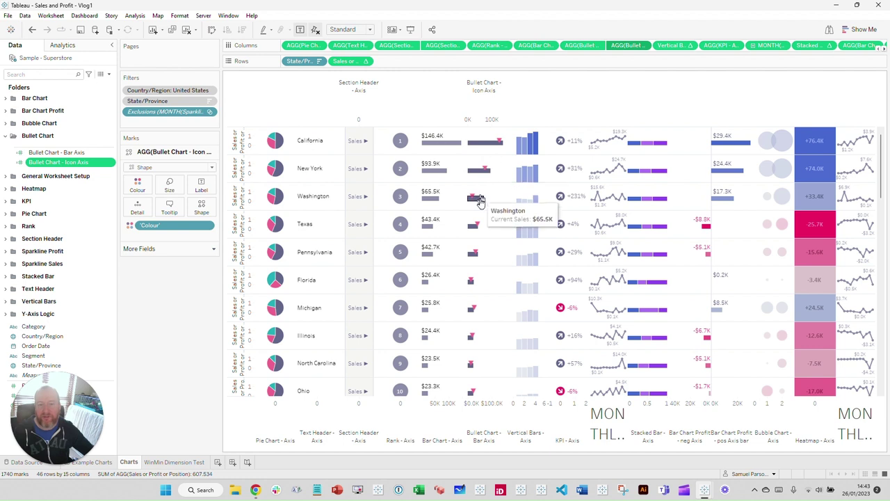
# Hide the headers of the Bullet Chart - Icon Axis and Bullet Chart - Bar Axis fields
pyautogui.rightClick(619, 47)
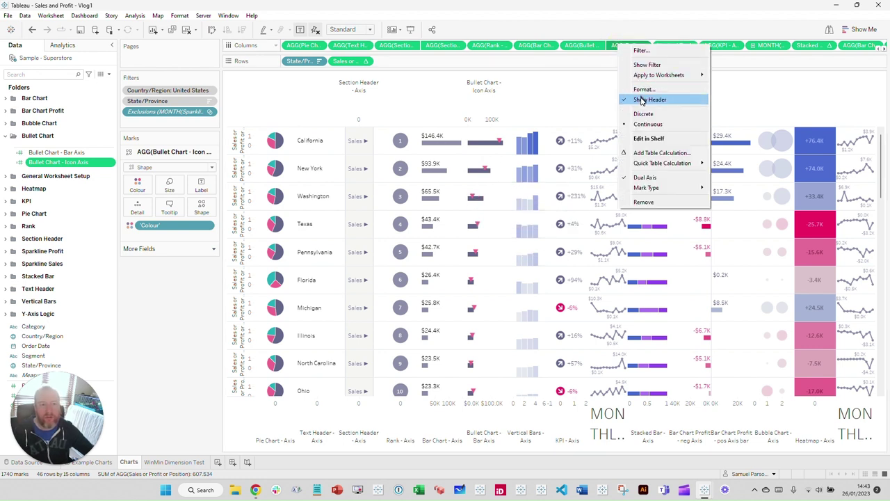
pyautogui.click(596, 39)
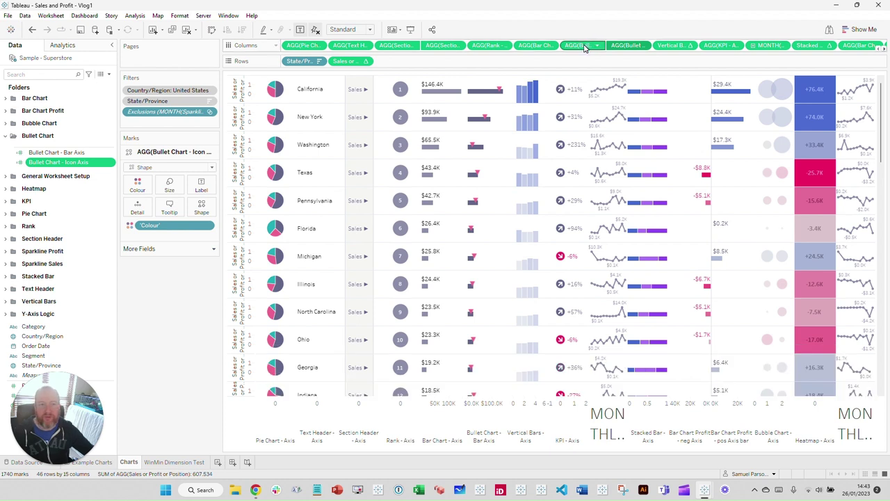
pyautogui.click(596, 46)
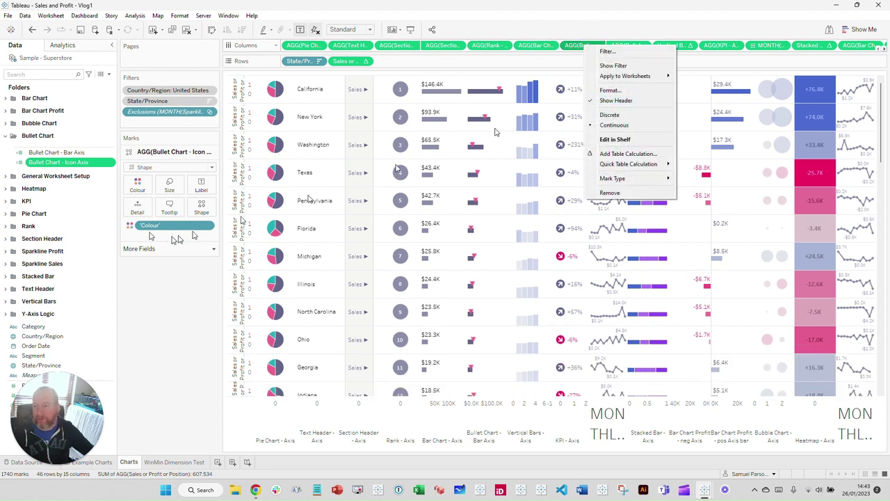
pyautogui.click(612, 102)
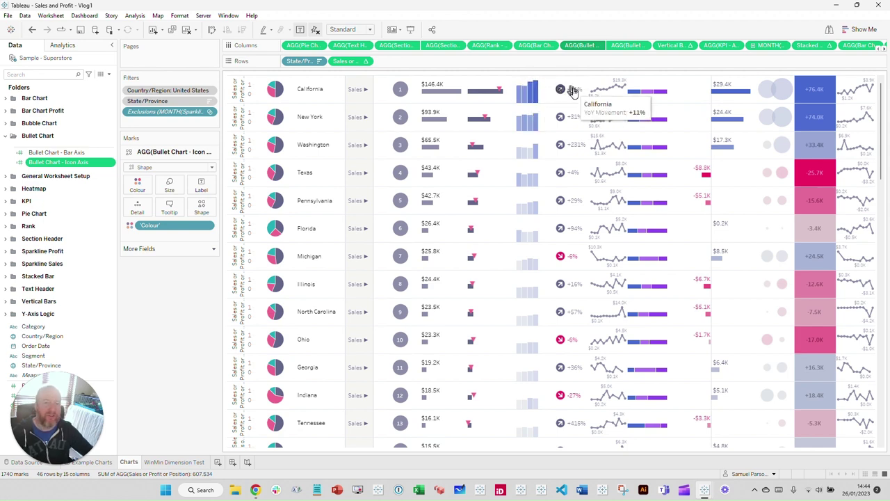
# Display the KPI - Axis marks and expand the KPI folder, collapsing the Bullet Chart folder
pyautogui.moveTo(560, 97)
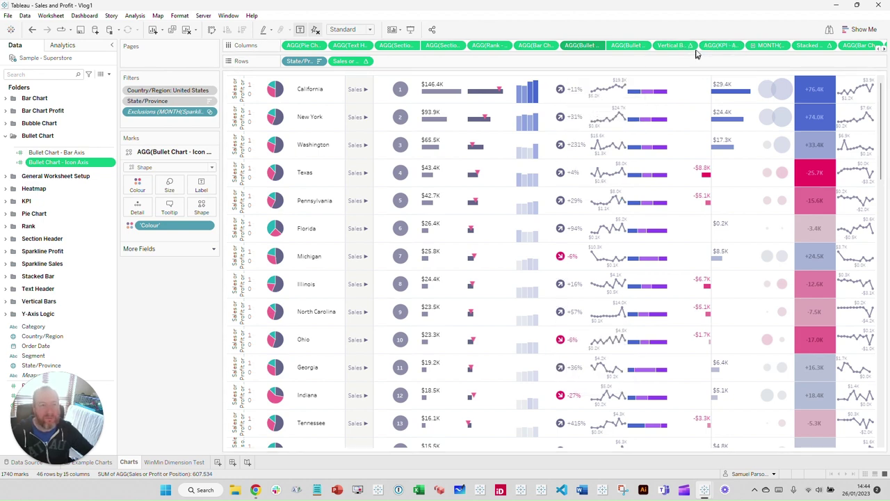
pyautogui.click(718, 47)
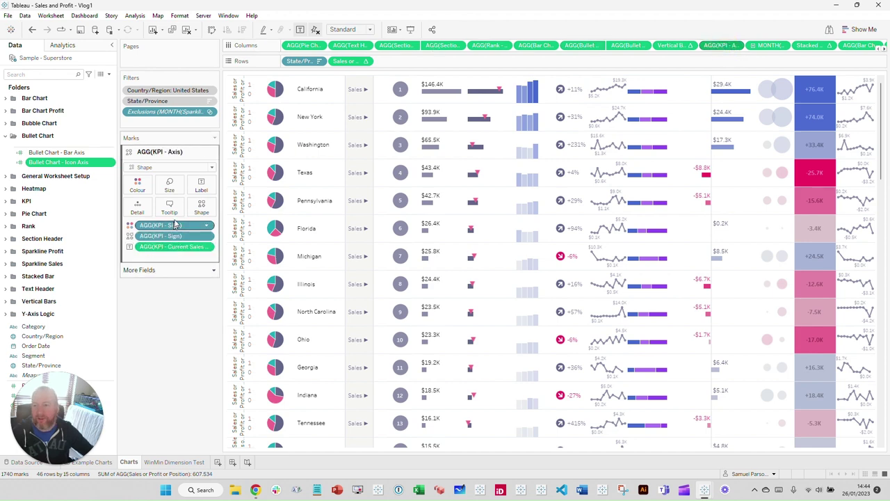
pyautogui.click(6, 137)
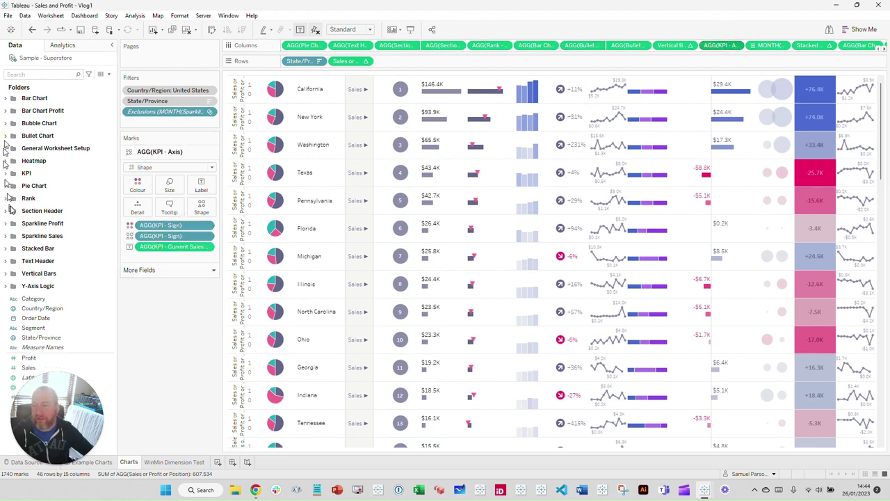
pyautogui.click(6, 173)
# Review the KPI - Axis calculation in an enlarged font without changing it
pyautogui.rightClick(56, 190)
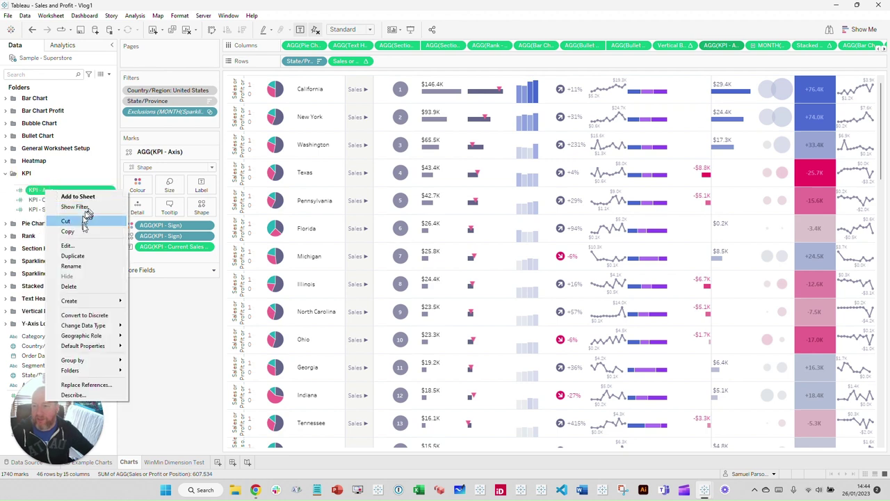
pyautogui.click(81, 248)
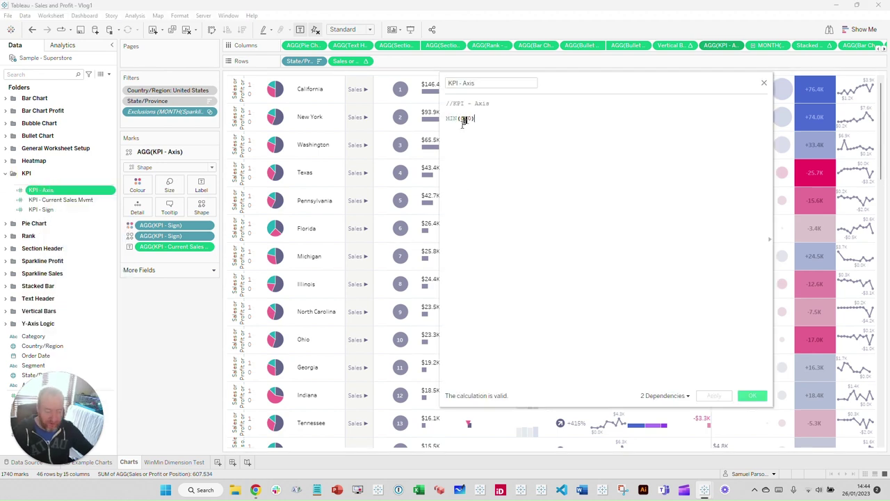
pyautogui.keyDown('ctrl'); pyautogui.scroll(2, 480, 137); pyautogui.keyUp('ctrl')
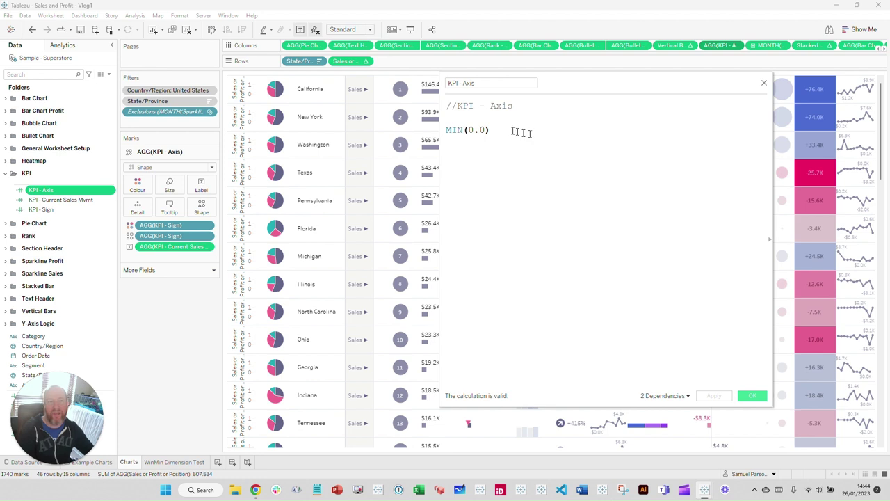
pyautogui.click(764, 83)
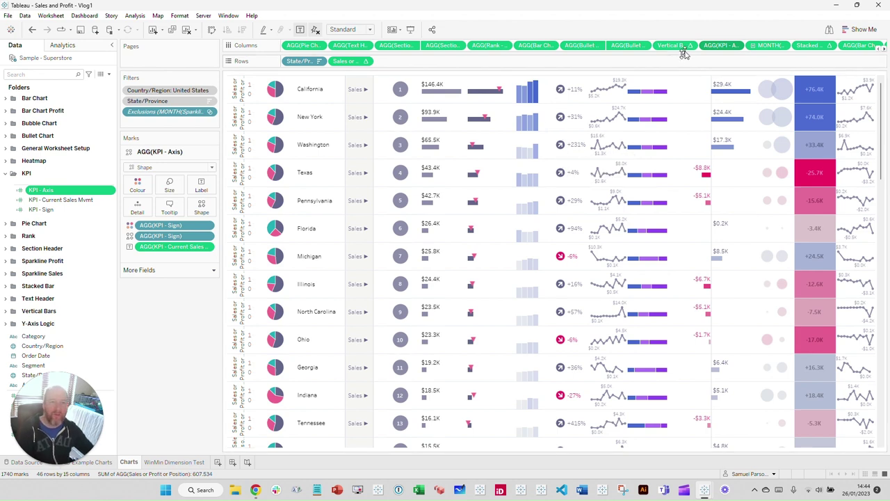
# Show the KPI - Axis header and review its axis range settings and how the KPI marks are placed
pyautogui.rightClick(719, 48)
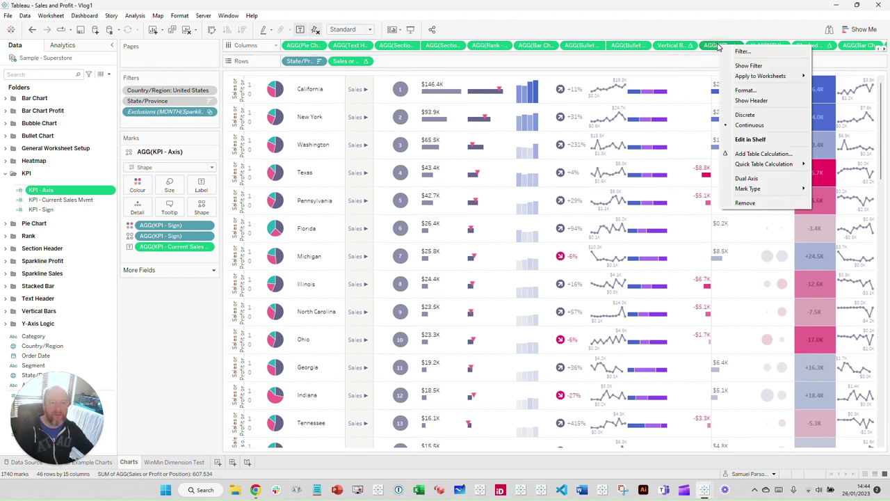
pyautogui.click(745, 101)
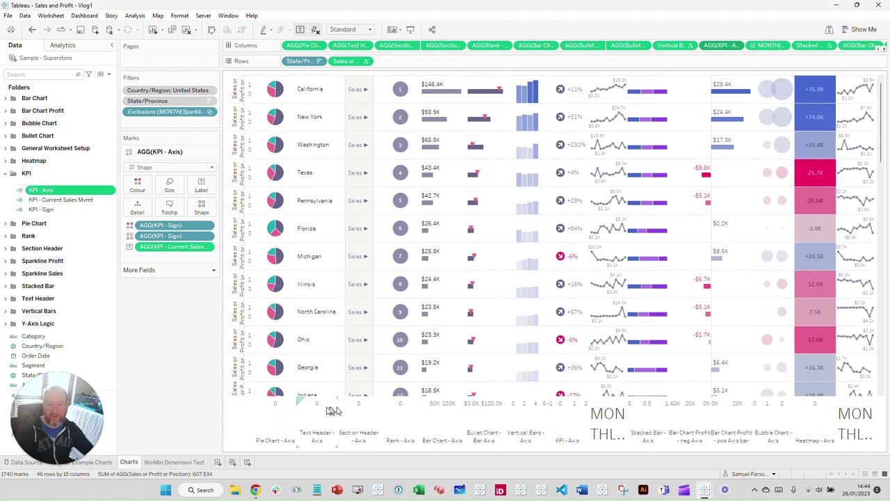
pyautogui.rightClick(571, 416)
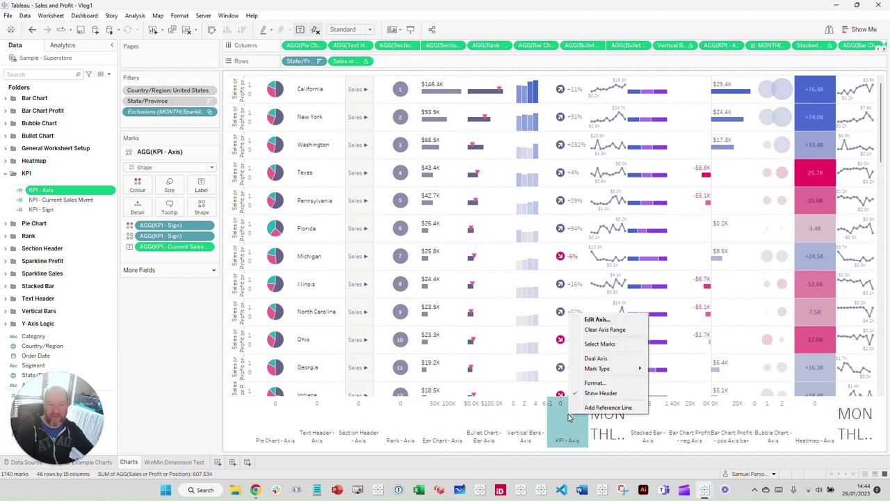
pyautogui.click(596, 319)
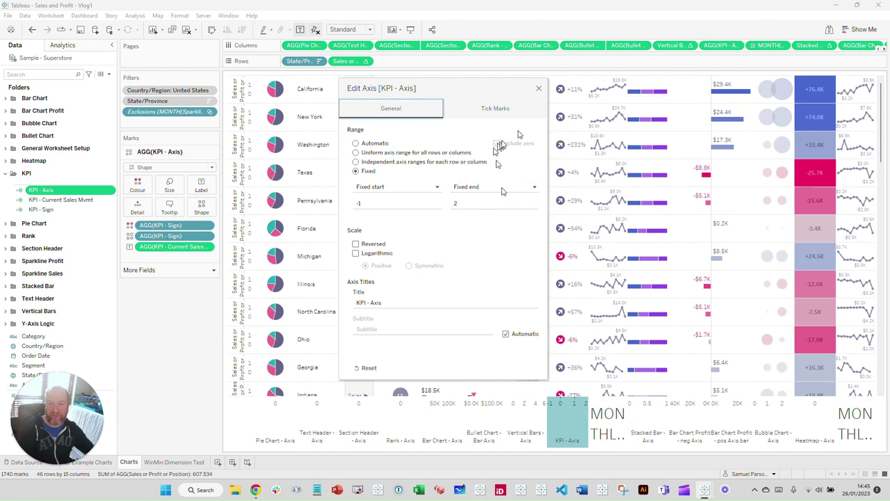
pyautogui.click(538, 87)
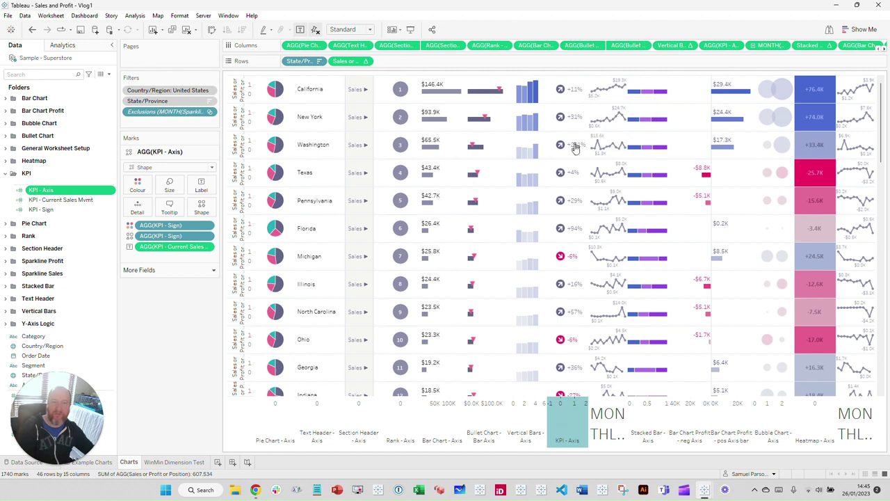
pyautogui.moveTo(562, 142)
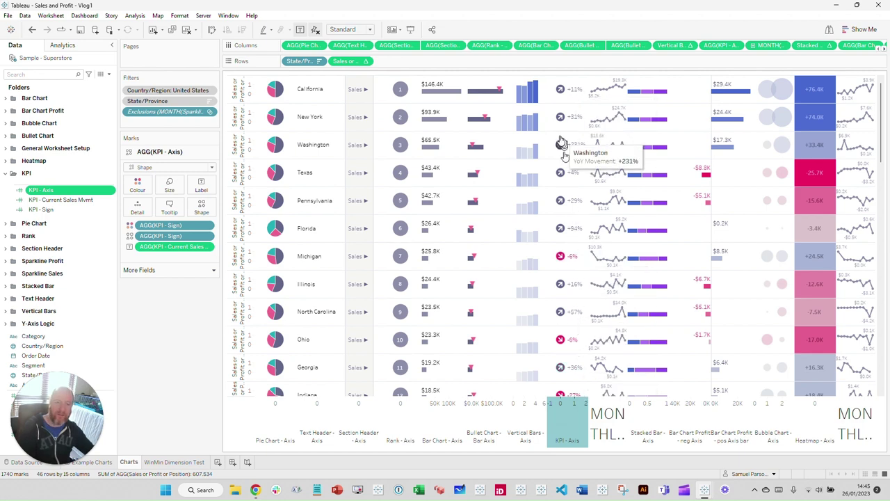
pyautogui.moveTo(561, 94)
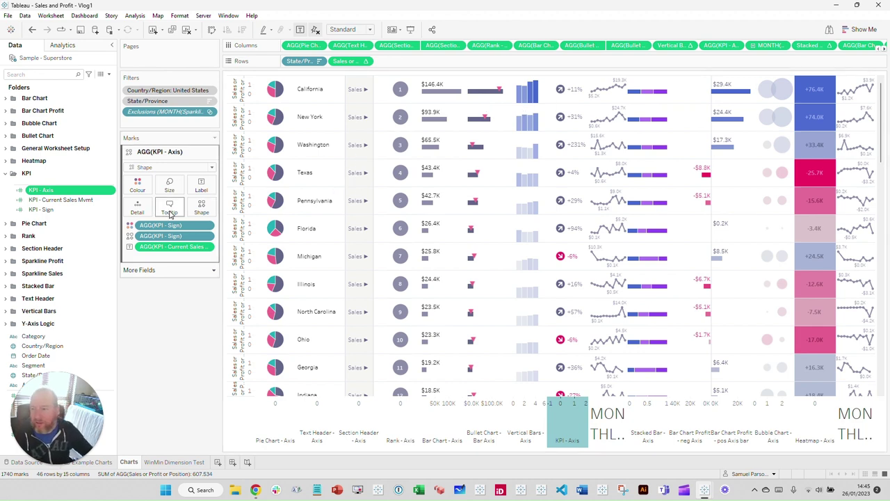
# Review the KPI - Current Sales Mvmt calculation in an enlarged font and a widened editor, leaving the formula as is
pyautogui.rightClick(70, 202)
pyautogui.click(89, 256)
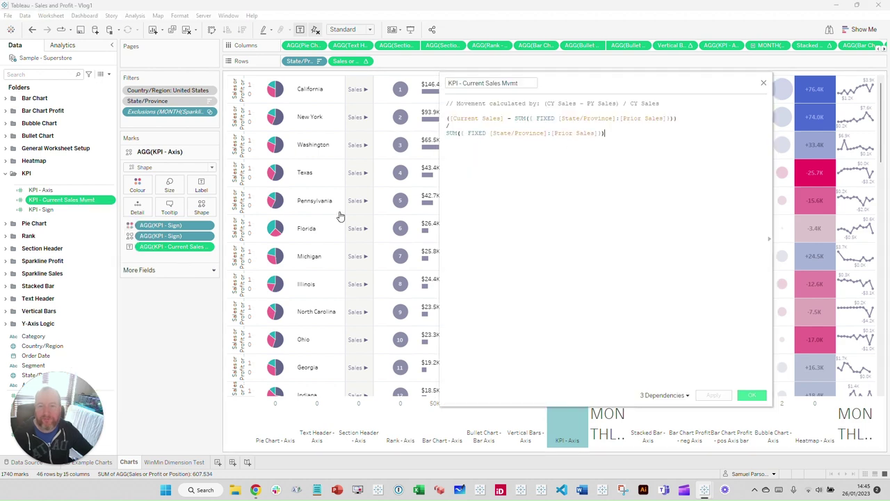
pyautogui.keyDown('ctrl'); pyautogui.scroll(3, 577, 89); pyautogui.keyUp('ctrl')
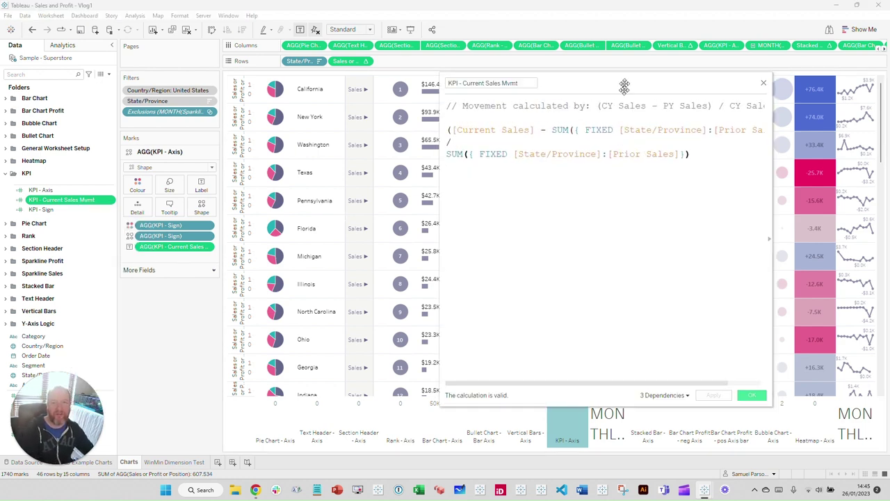
pyautogui.moveTo(439, 136); pyautogui.dragTo(367, 135)
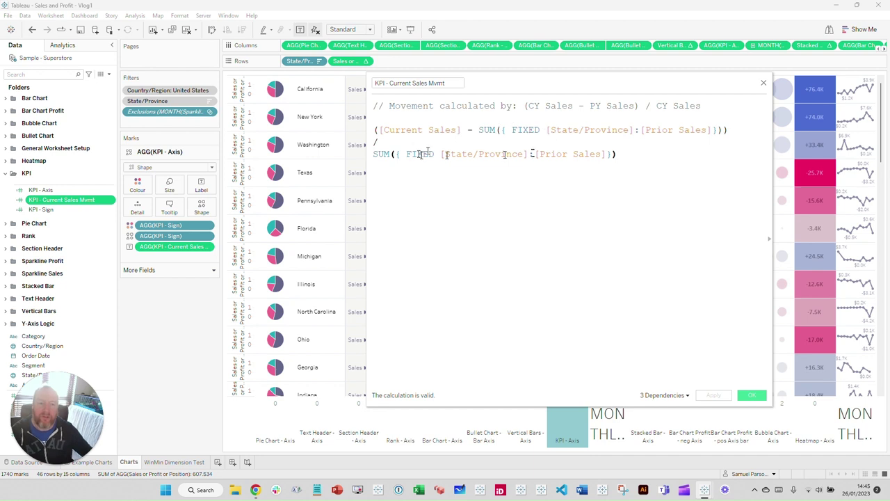
pyautogui.click(672, 130)
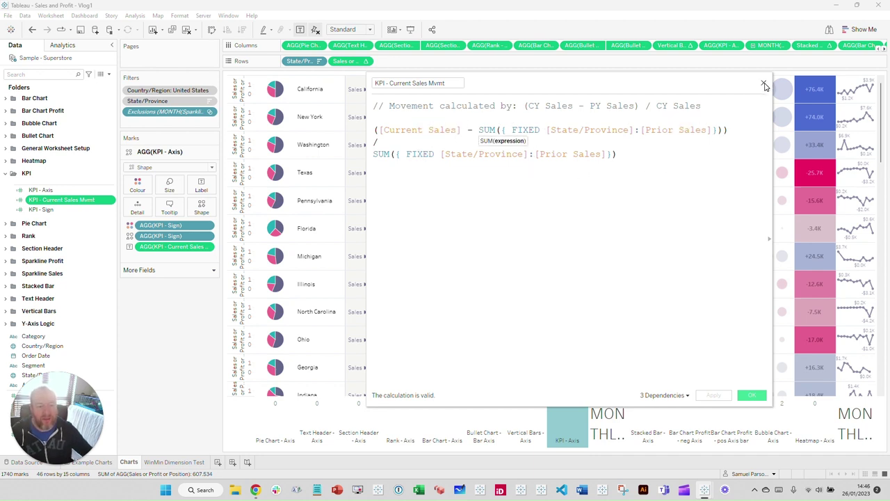
pyautogui.click(763, 85)
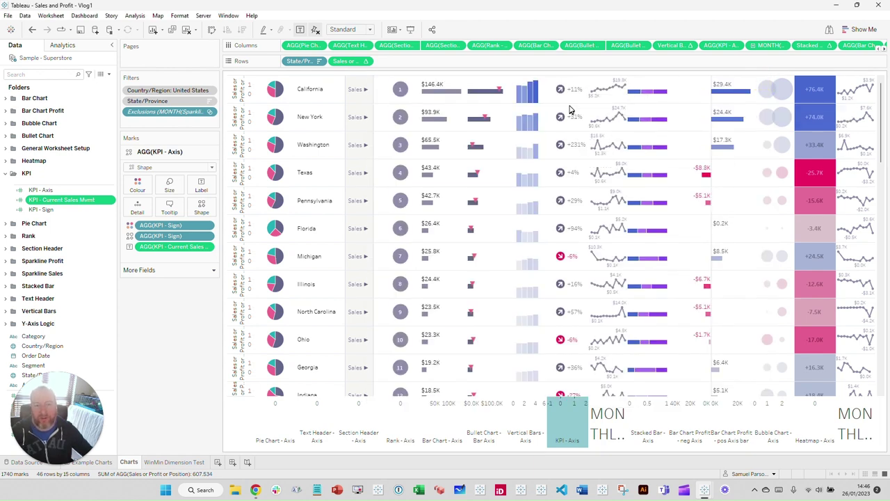
# Review the KPI - Sign calculation in an enlarged font, leaving the formula as is
pyautogui.rightClick(59, 210)
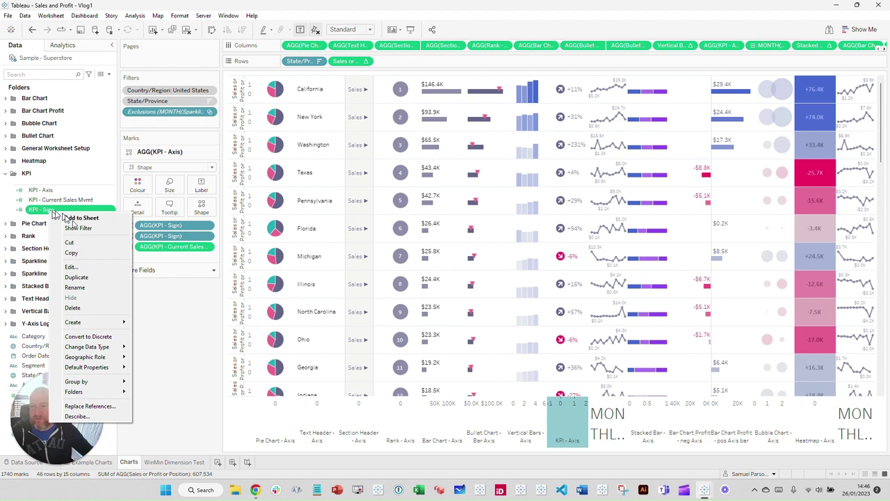
pyautogui.click(72, 267)
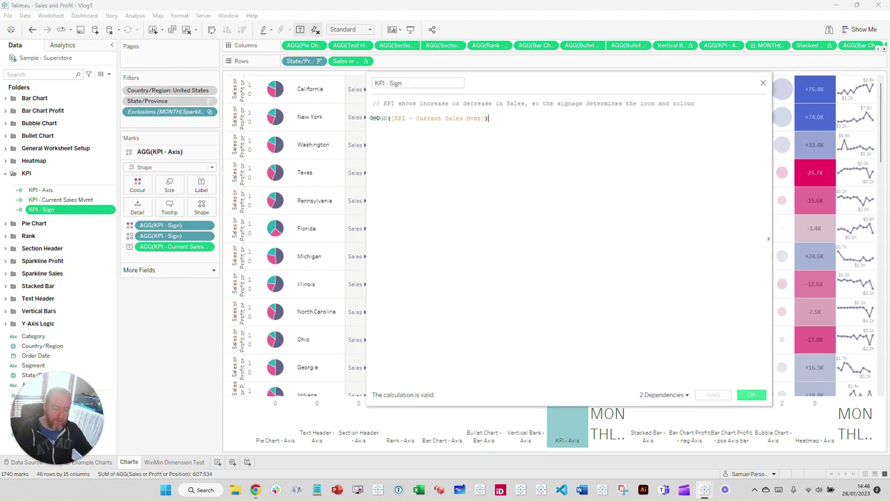
pyautogui.scroll(4, 403, 125)
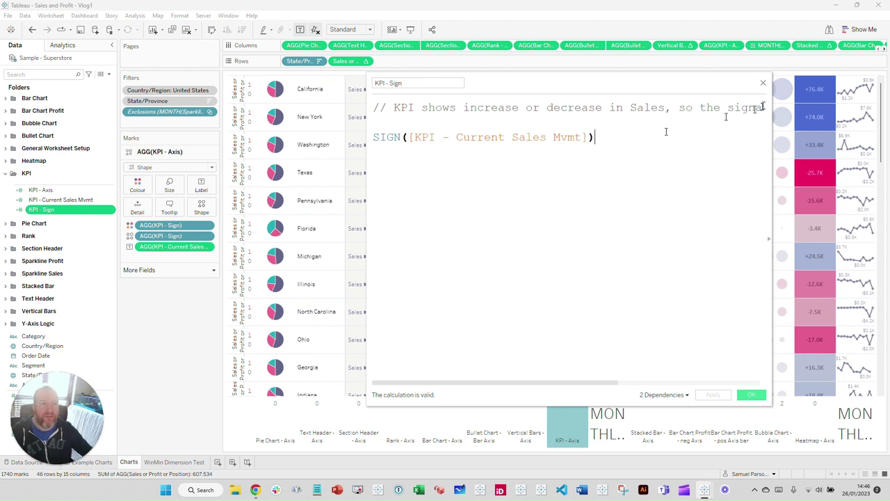
pyautogui.click(764, 85)
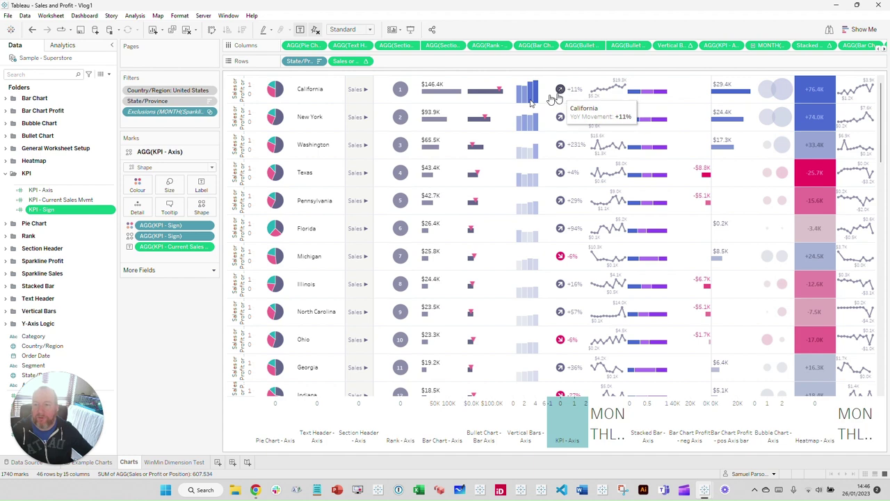
# Review how KPI - Sign is used on the KPI marks and hide the KPI - Axis header
pyautogui.moveTo(162, 237); pyautogui.dragTo(164, 237)
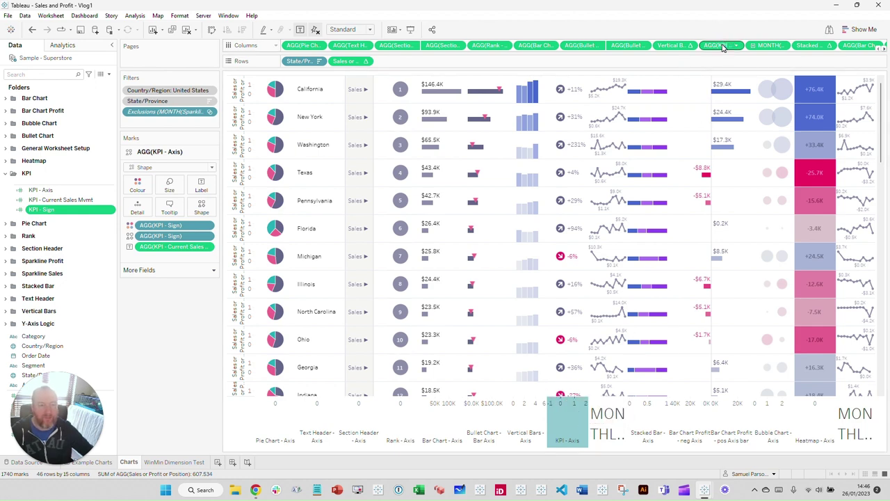
pyautogui.rightClick(570, 416)
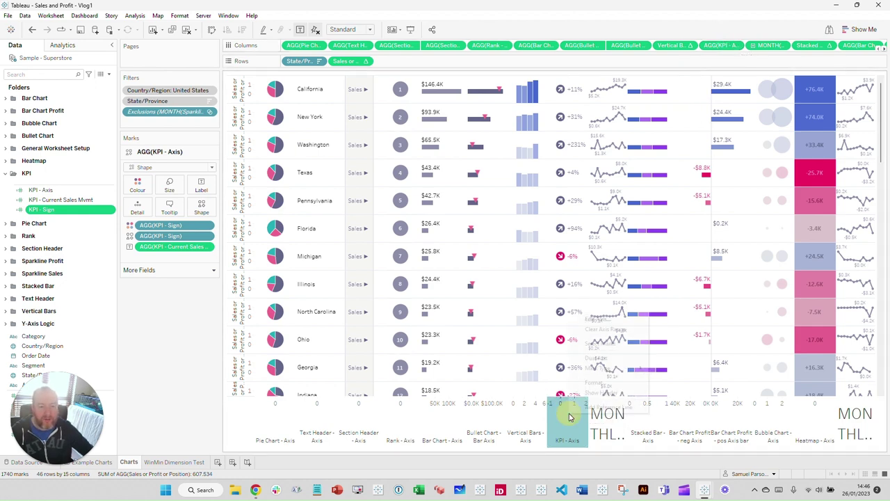
pyautogui.click(596, 393)
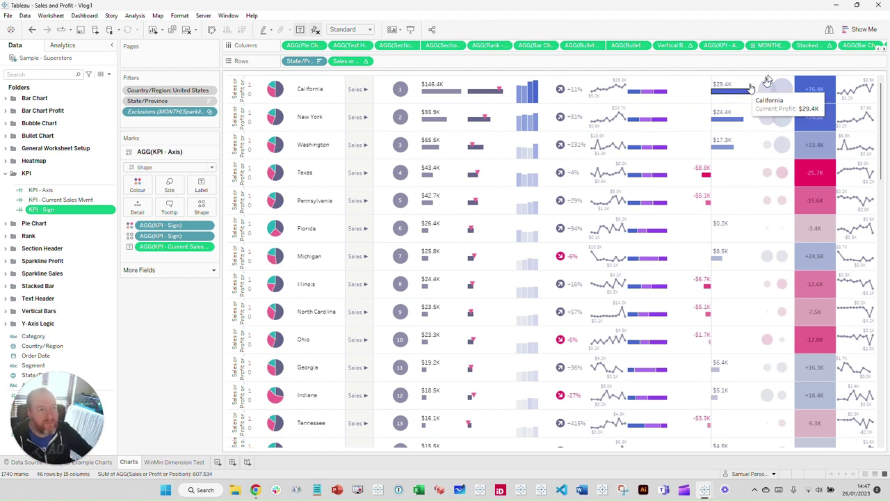
# Display the Stacked Bar - Axis marks and expand the Stacked Bar folder, collapsing the KPI folder
pyautogui.click(806, 45)
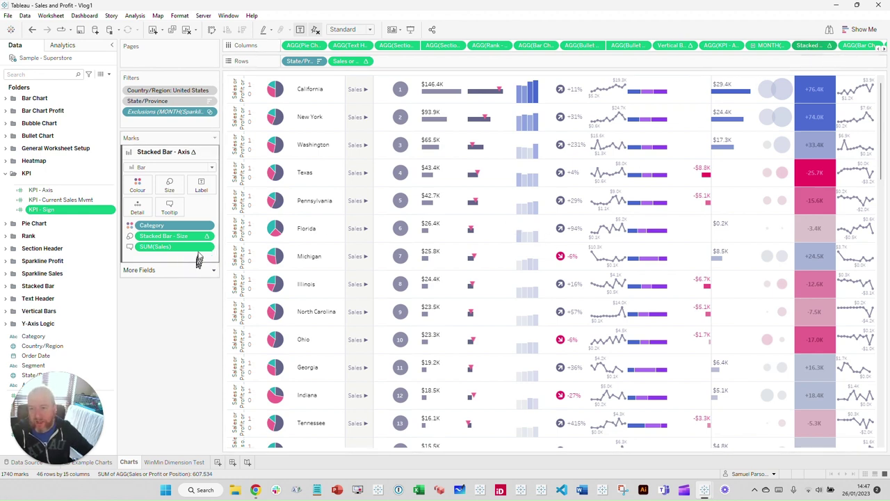
pyautogui.click(6, 174)
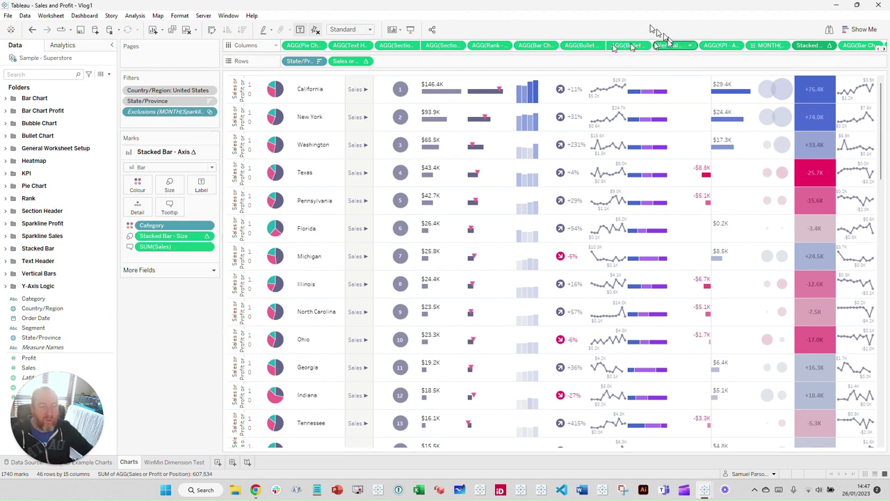
pyautogui.click(6, 249)
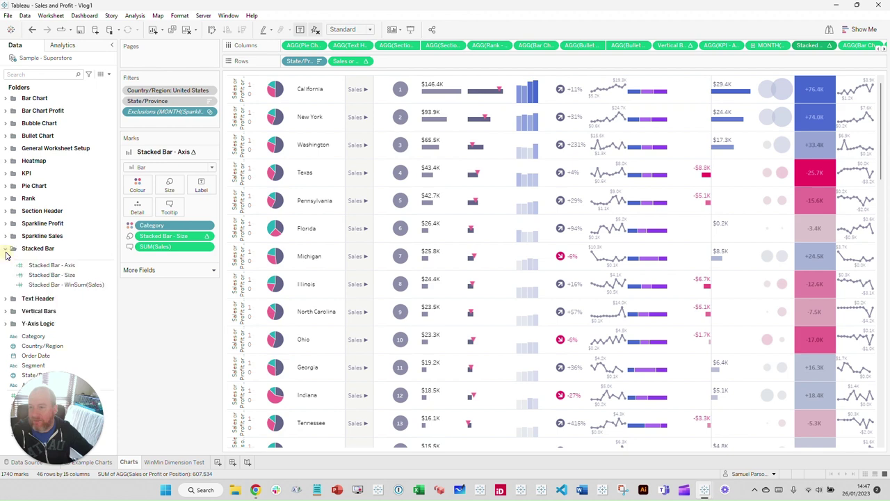
# Examine the three calculated fields in the Stacked Bar folder and how Stacked Bar - Size is used on the marks
pyautogui.click(69, 276)
pyautogui.click(80, 267)
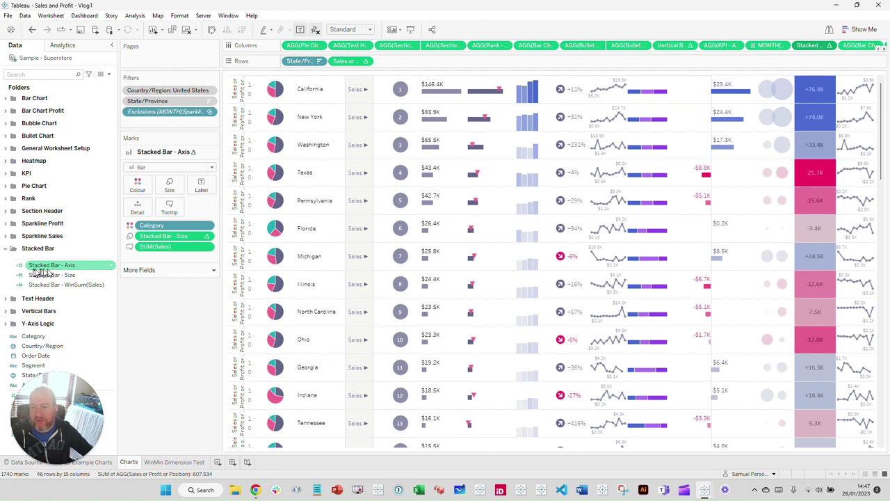
pyautogui.click(82, 285)
pyautogui.click(81, 269)
pyautogui.click(82, 285)
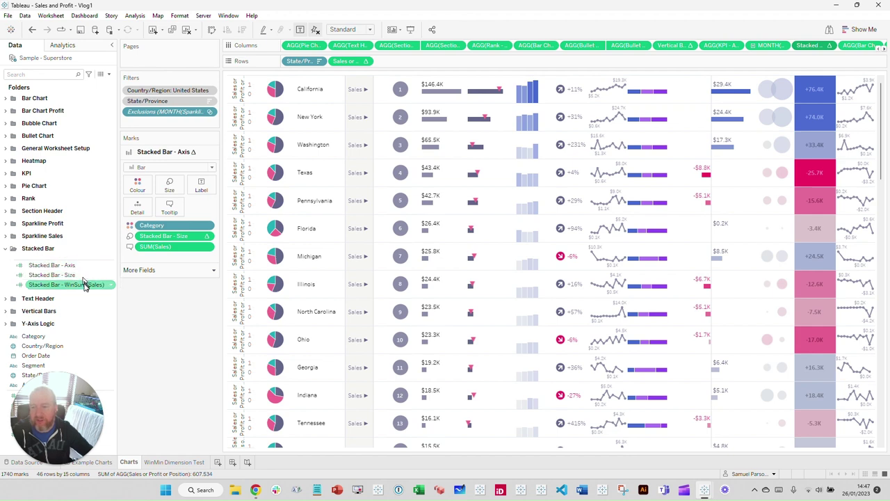
pyautogui.click(82, 266)
pyautogui.click(83, 284)
pyautogui.click(186, 237)
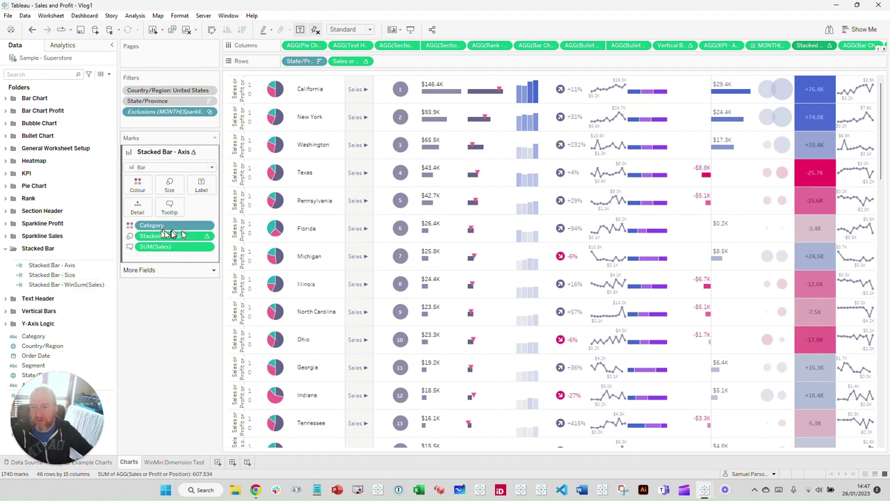
pyautogui.click(98, 285)
pyautogui.moveTo(100, 295); pyautogui.dragTo(57, 288)
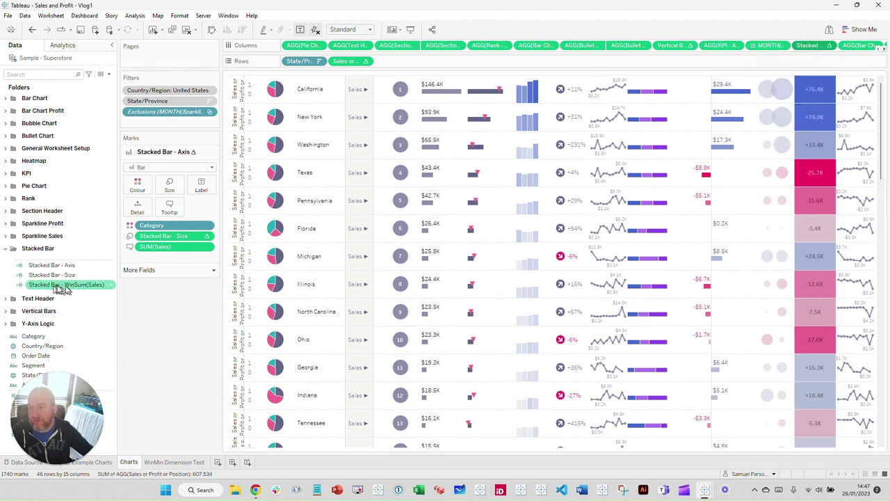
# Review the Stacked Bar - Axis calculation and close it without changes
pyautogui.click(70, 265)
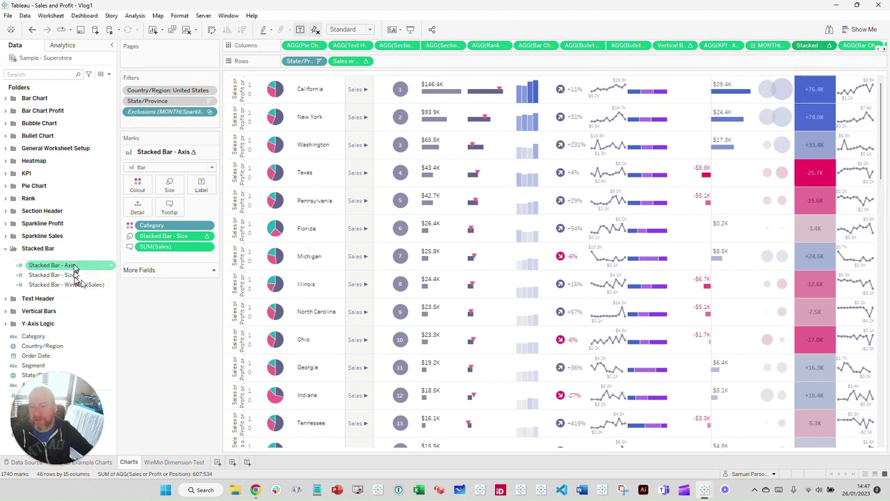
pyautogui.rightClick(70, 268)
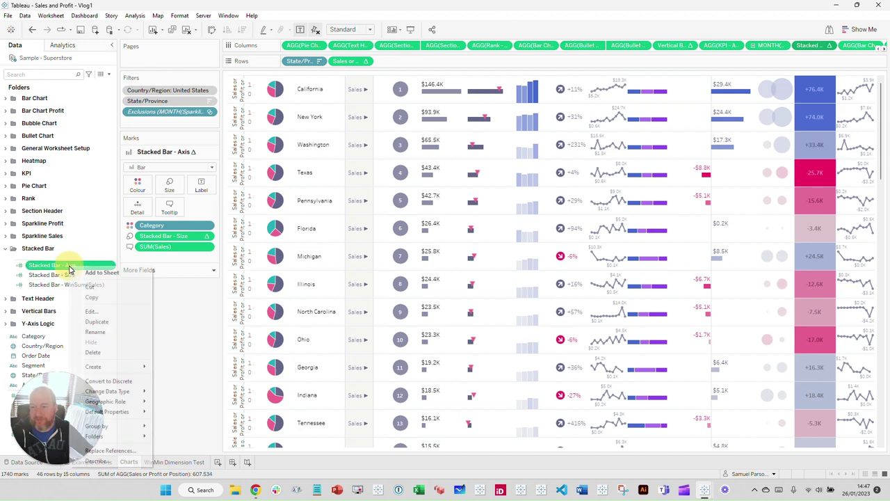
pyautogui.click(90, 313)
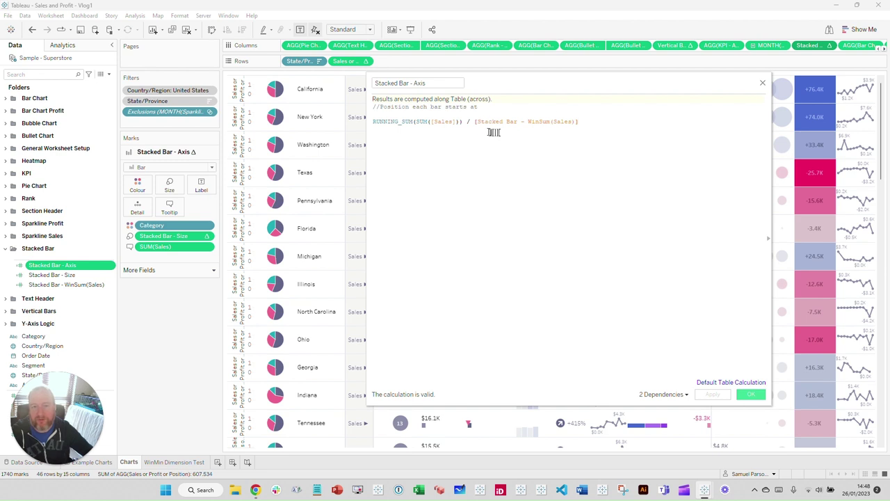
pyautogui.click(764, 85)
# Review the Stacked Bar - WinSum(Sales) calculation, shrinking the editor to uncover the top stacked bars for comparison
pyautogui.click(87, 285)
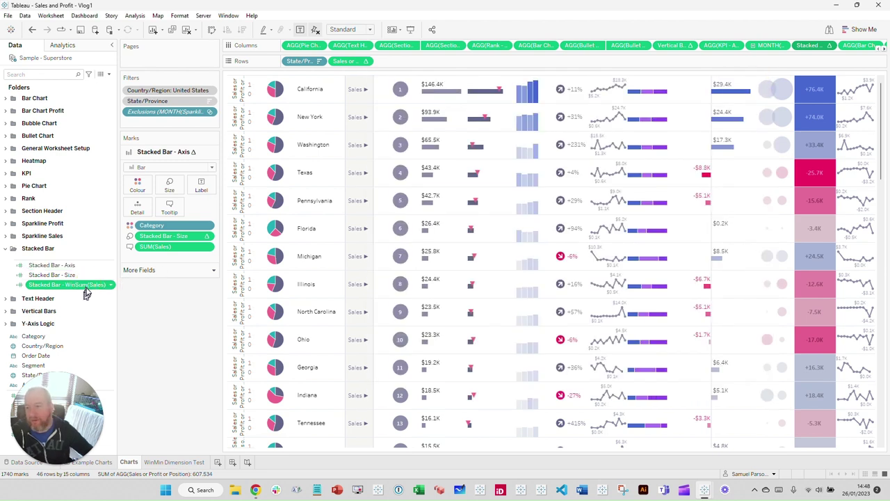
pyautogui.rightClick(86, 291)
pyautogui.click(109, 333)
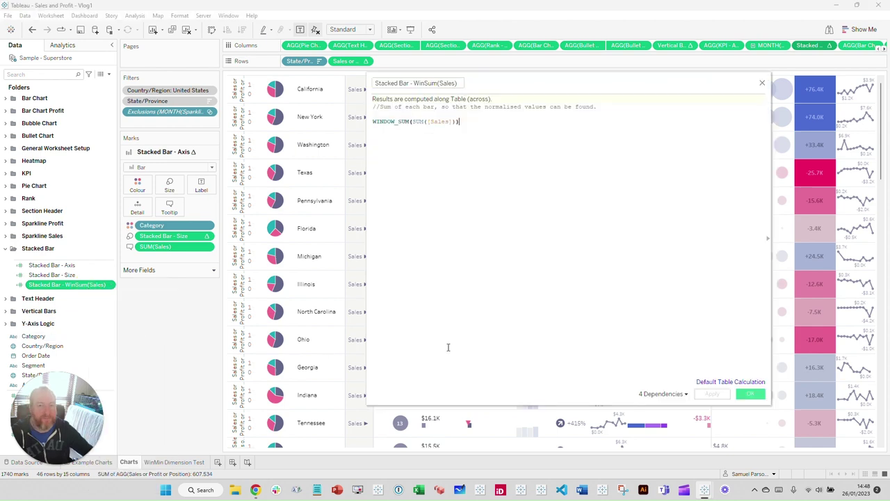
pyautogui.moveTo(568, 73); pyautogui.dragTo(567, 105)
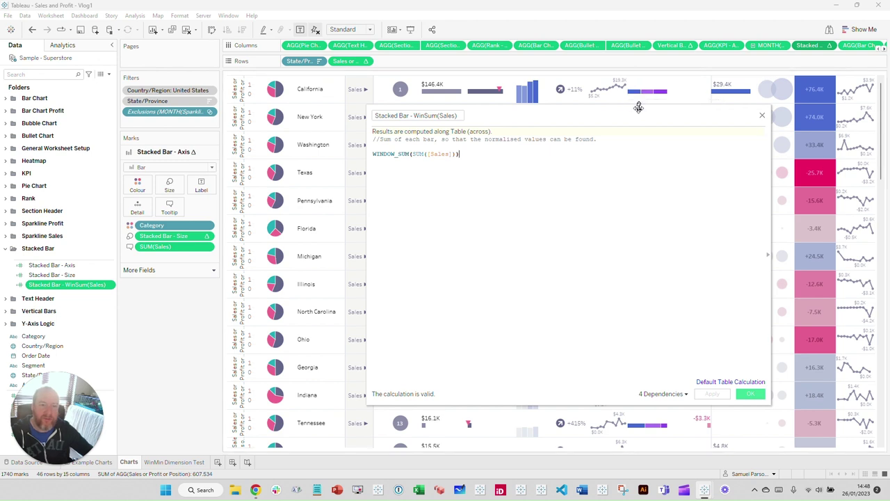
pyautogui.moveTo(634, 104); pyautogui.dragTo(641, 133)
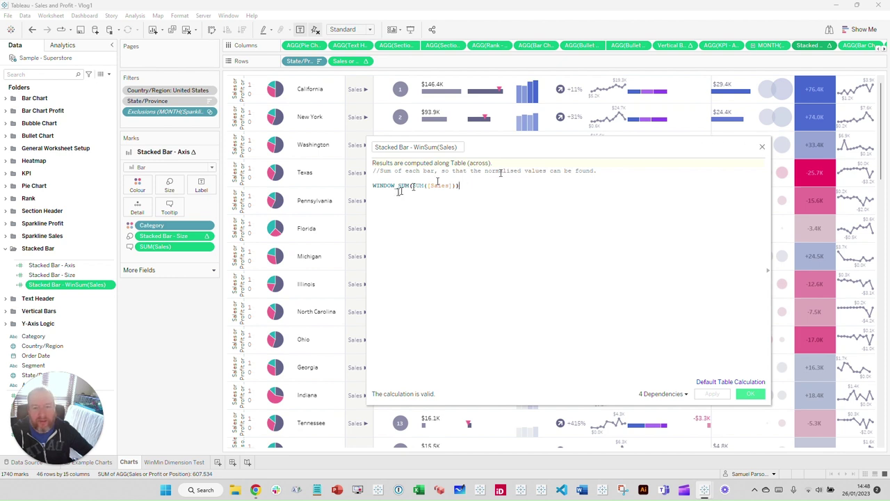
pyautogui.moveTo(650, 91)
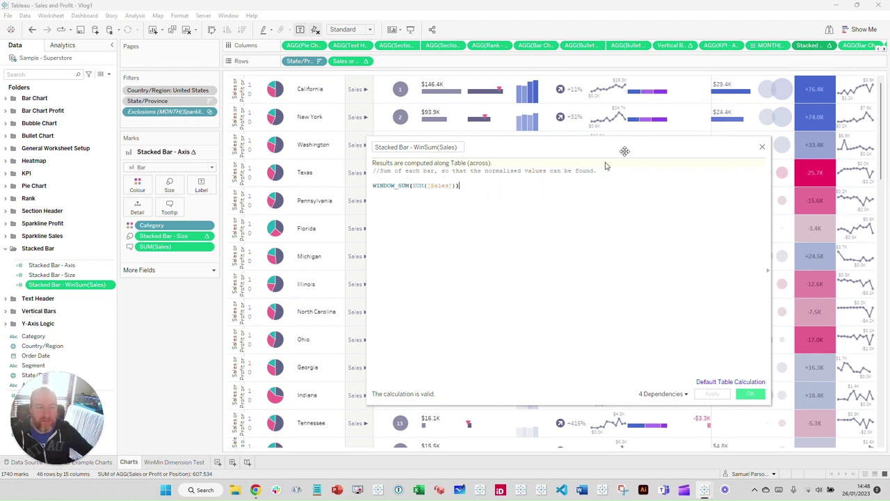
pyautogui.click(761, 147)
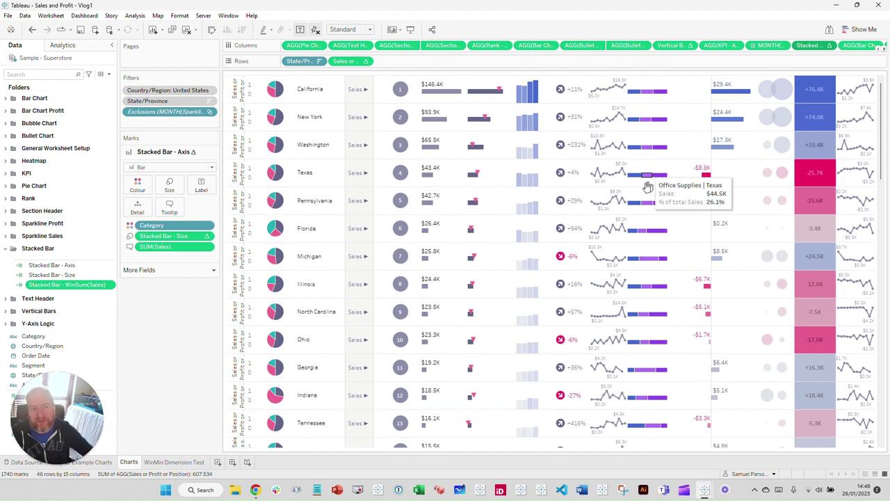
# Reopen the Stacked Bar - Axis calculation and examine its running sum of Sales and its divisor, leaving the formula as is
pyautogui.rightClick(91, 267)
pyautogui.click(110, 310)
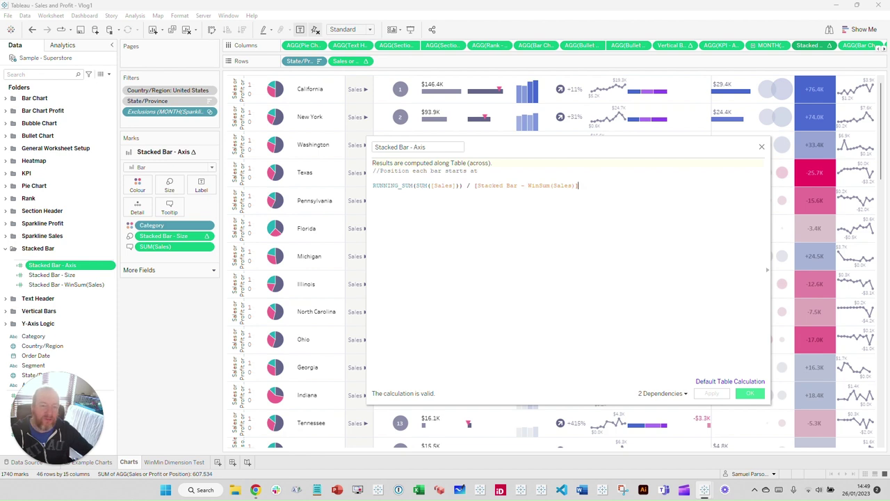
pyautogui.moveTo(634, 98)
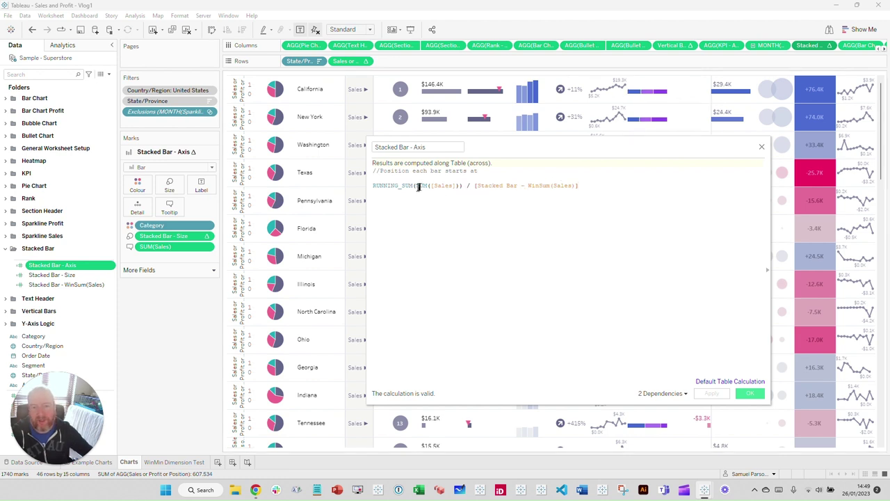
pyautogui.moveTo(475, 186); pyautogui.dragTo(516, 187)
pyautogui.click(563, 186)
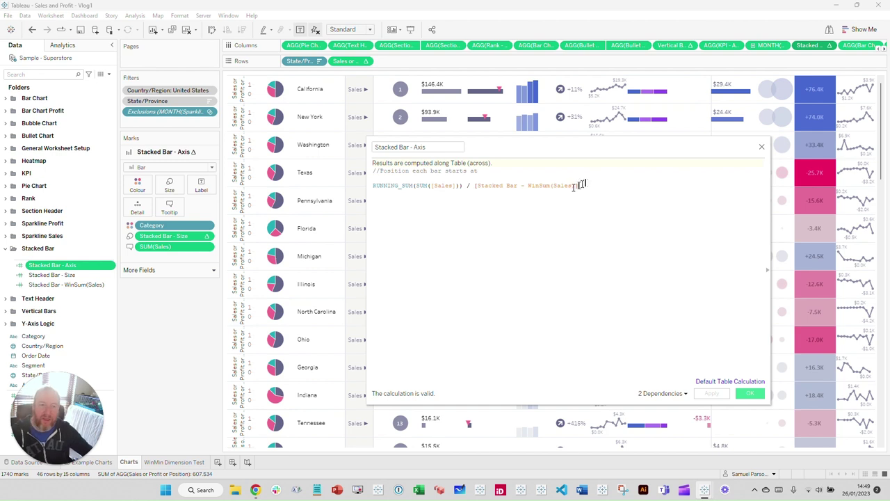
pyautogui.click(462, 187)
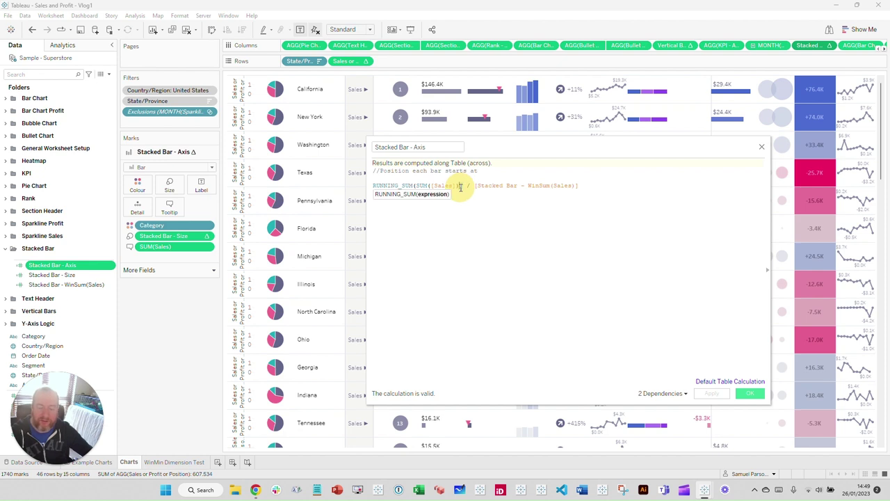
pyautogui.moveTo(462, 187); pyautogui.dragTo(381, 188)
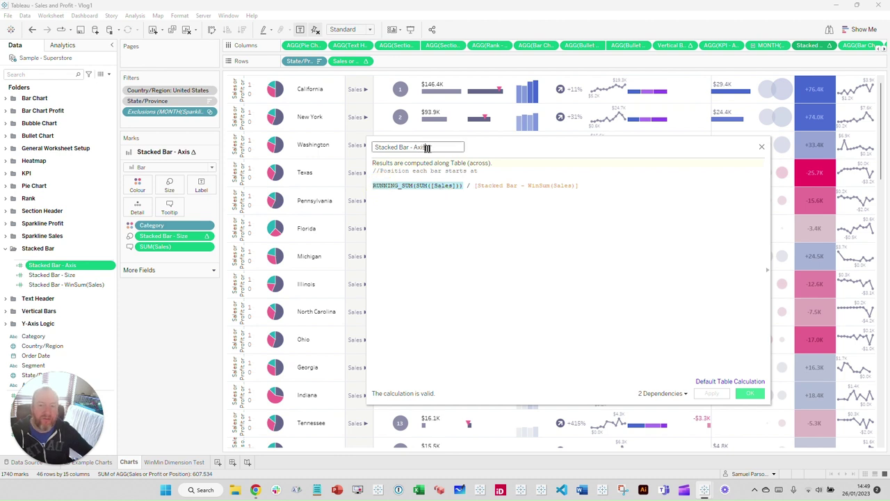
pyautogui.click(613, 230)
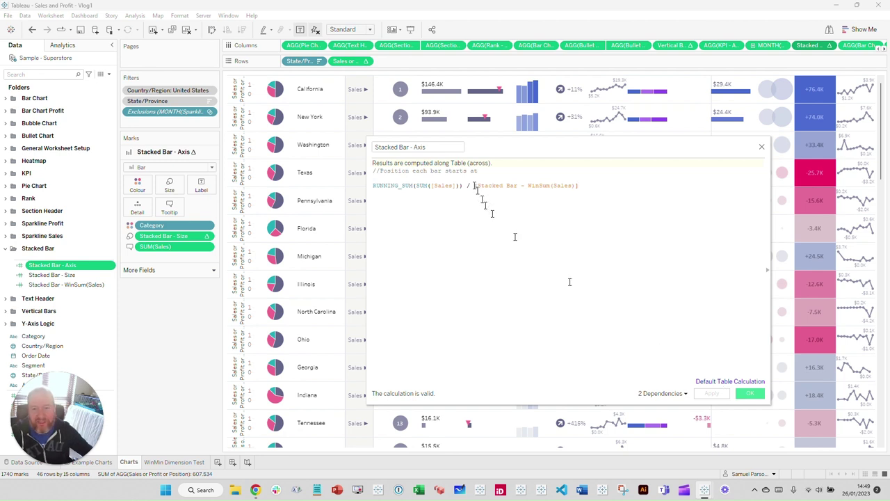
pyautogui.click(750, 393)
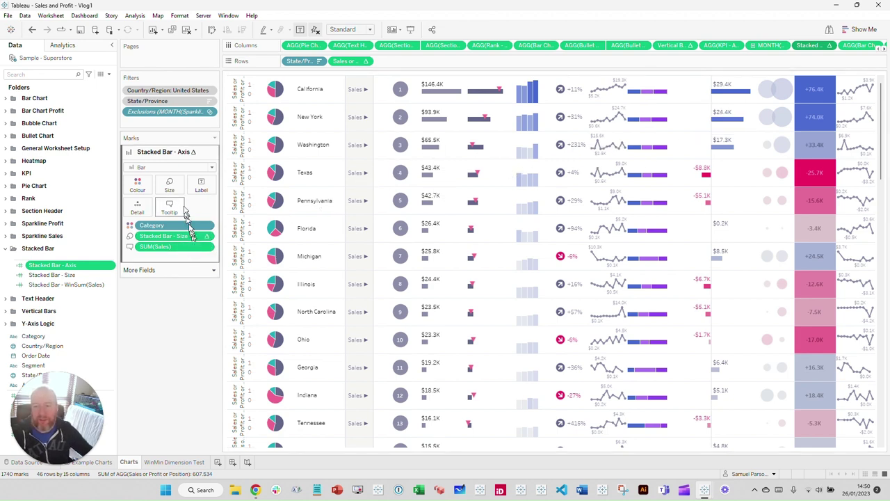
# Review the size settings of the stacked bar marks, including the fixed width in axis units and the alignment
pyautogui.moveTo(189, 235); pyautogui.dragTo(172, 188)
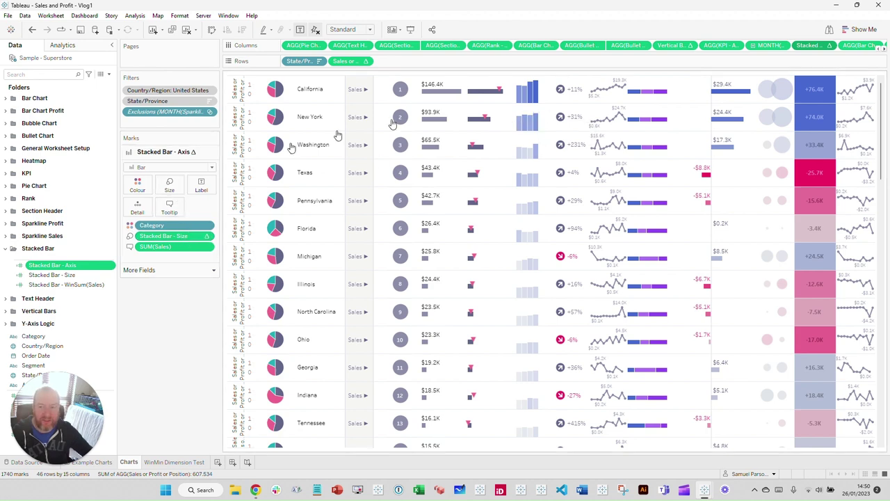
pyautogui.click(169, 187)
pyautogui.click(202, 206)
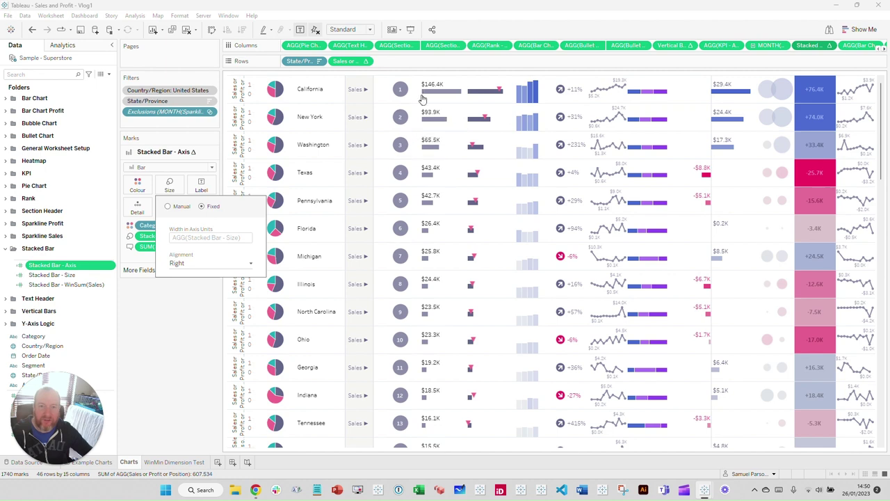
pyautogui.moveTo(440, 94)
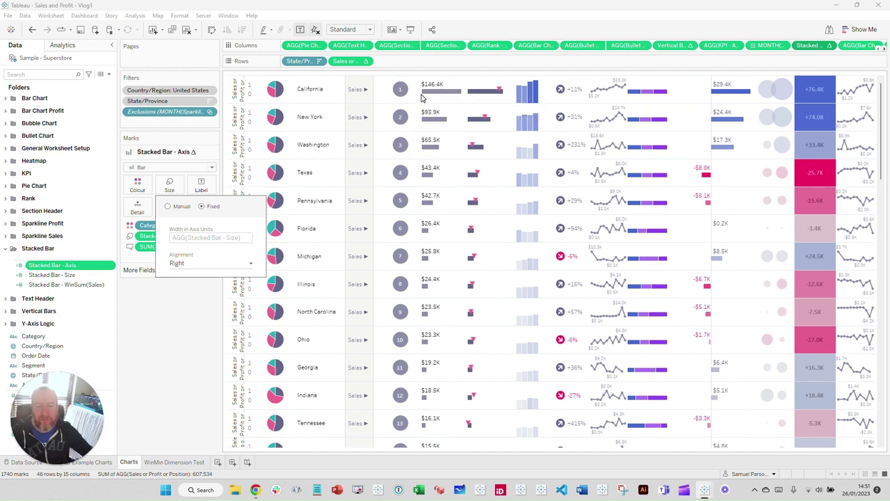
pyautogui.moveTo(683, 105)
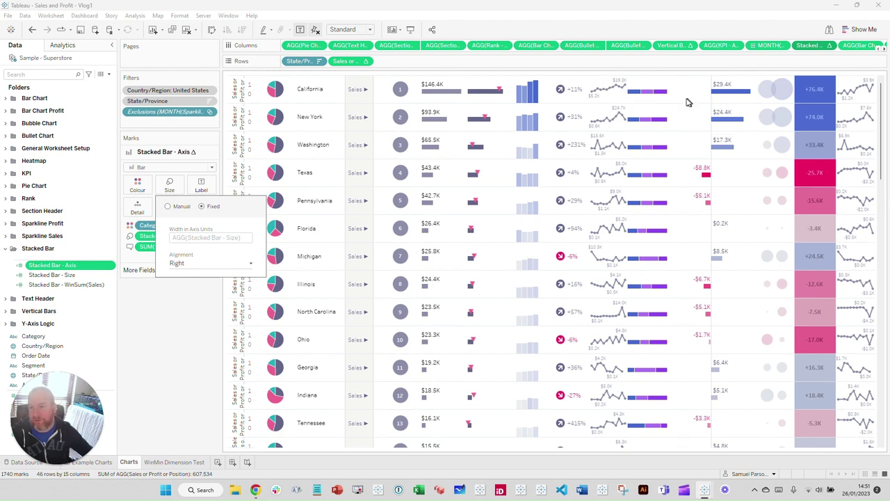
pyautogui.click(188, 310)
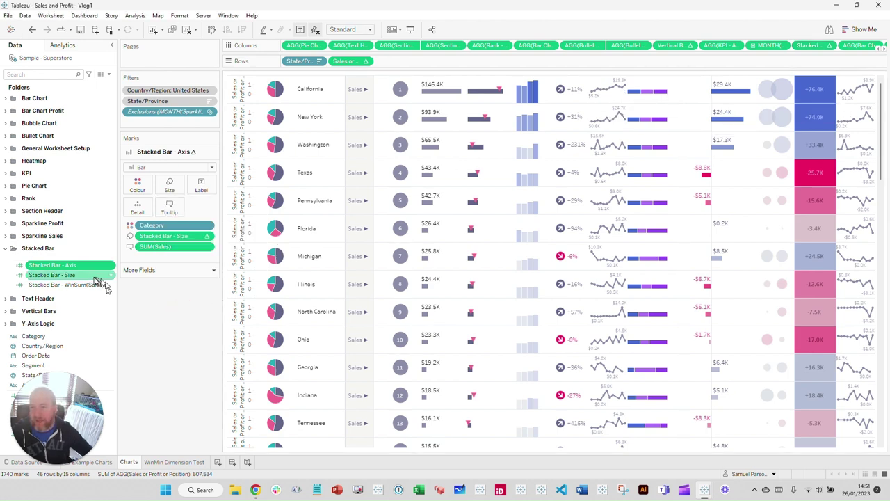
# Review the Stacked Bar - Size calculation, which divides the sum of Sales by the window sum, and close it without changes
pyautogui.rightClick(84, 277)
pyautogui.click(105, 324)
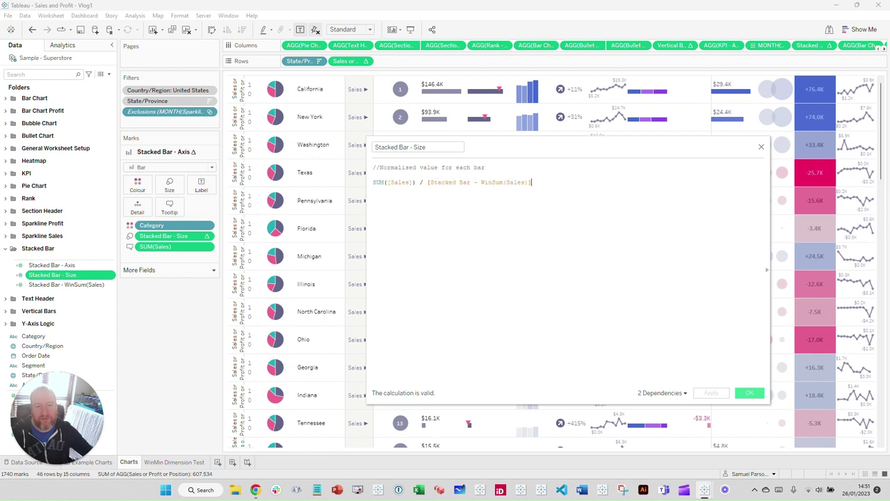
pyautogui.click(761, 147)
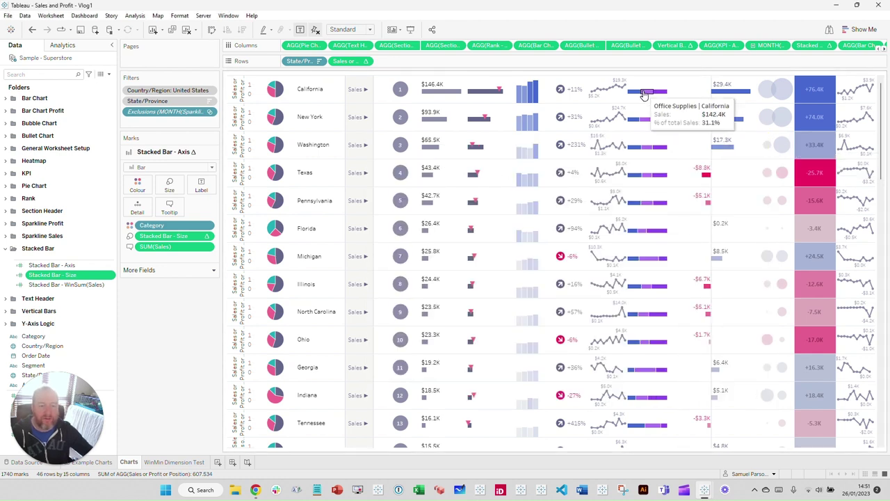
# Show the axis headers, review the range settings of the Stacked Bar - Axis without changing them, and hide the headers again
pyautogui.rightClick(802, 49)
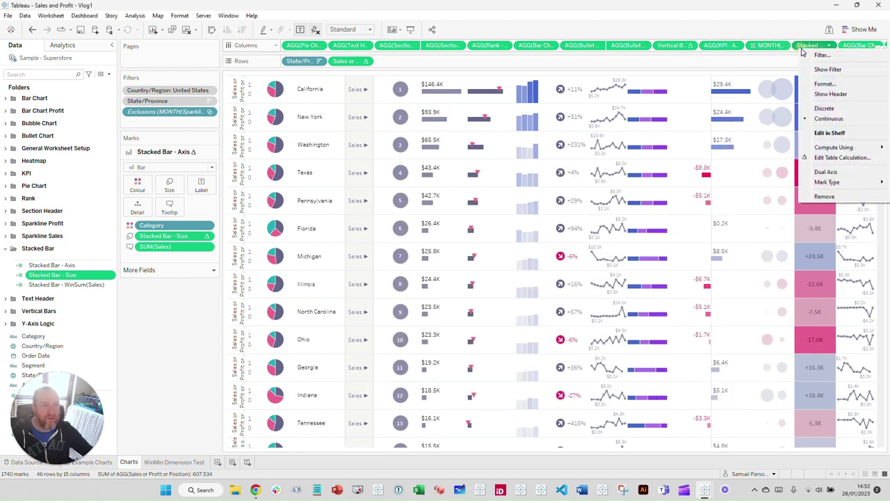
pyautogui.click(822, 93)
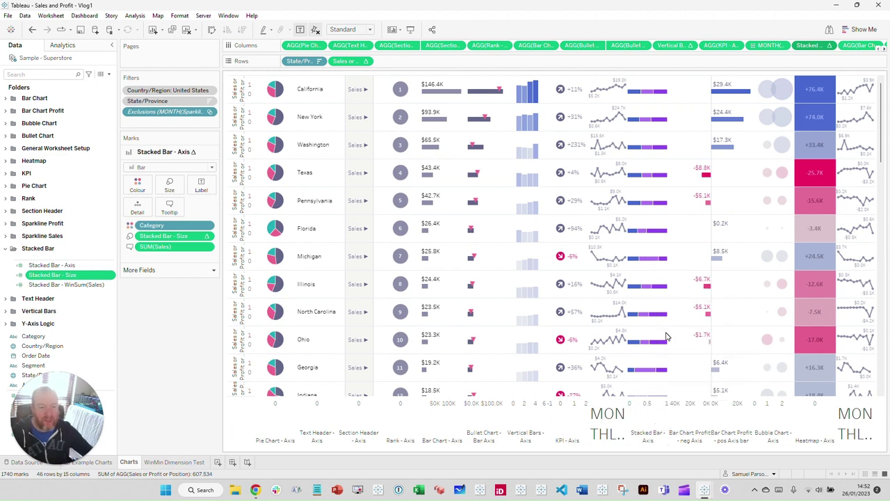
pyautogui.moveTo(646, 345)
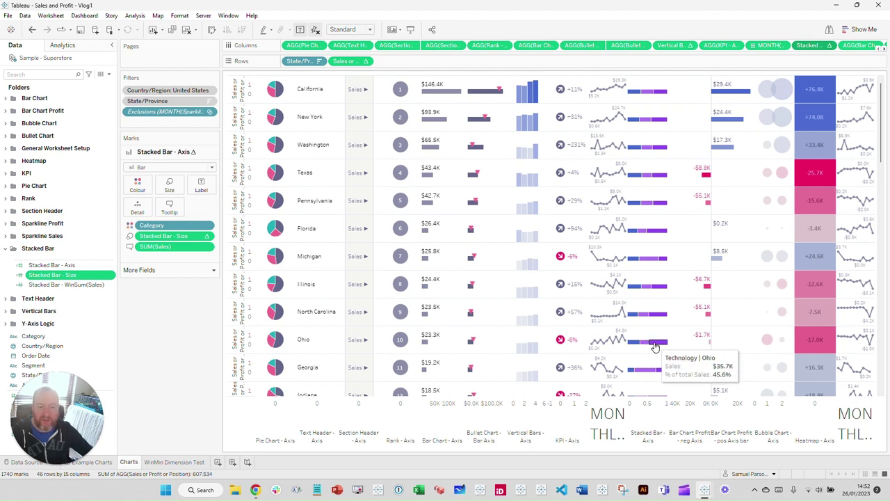
pyautogui.rightClick(652, 408)
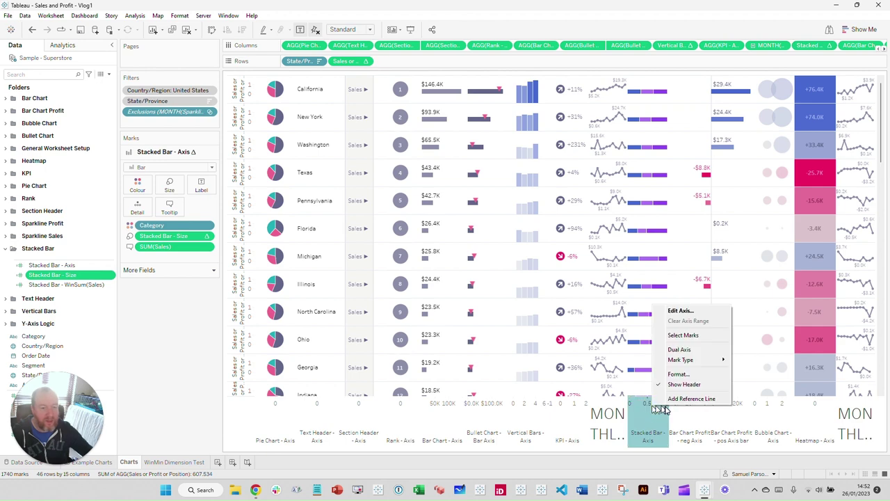
pyautogui.click(647, 310)
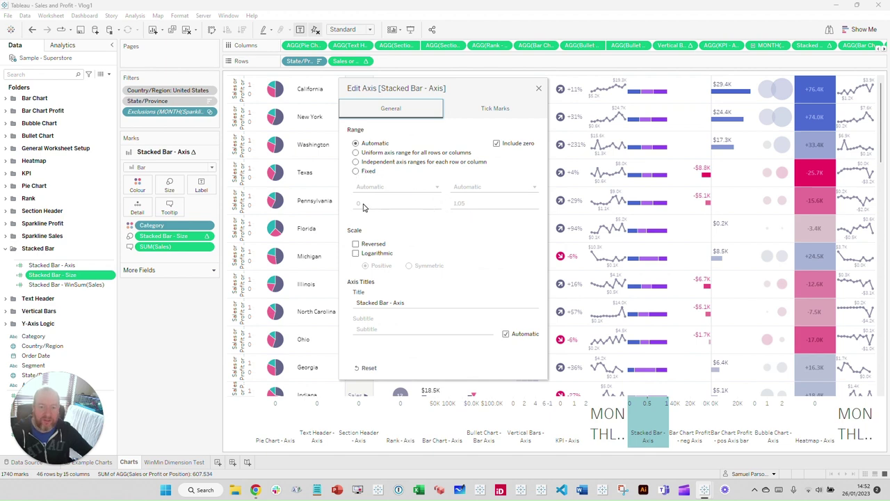
pyautogui.click(538, 89)
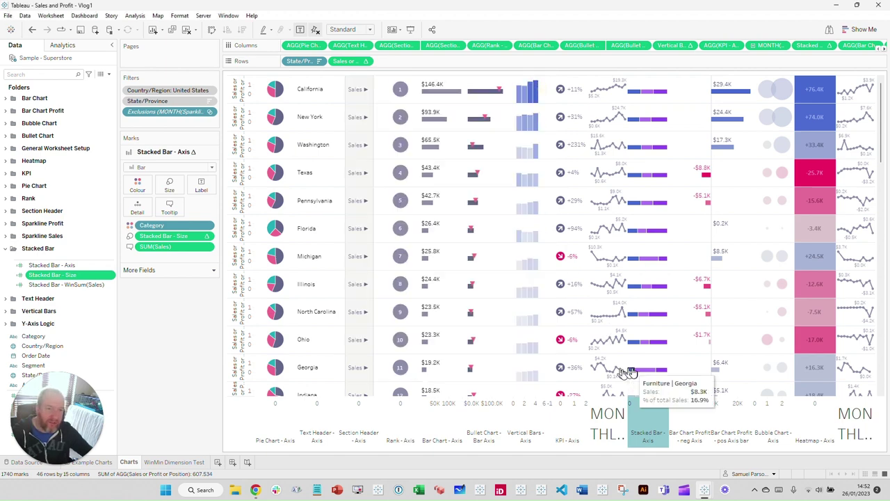
pyautogui.rightClick(654, 406)
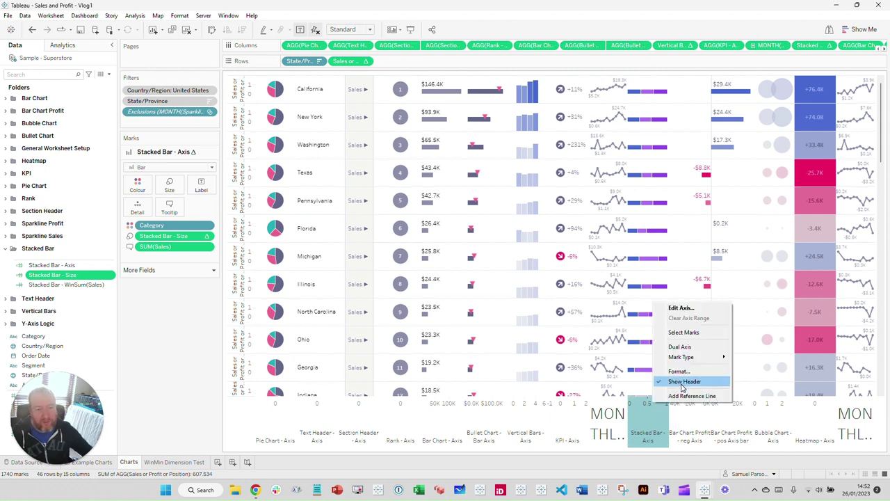
pyautogui.click(681, 381)
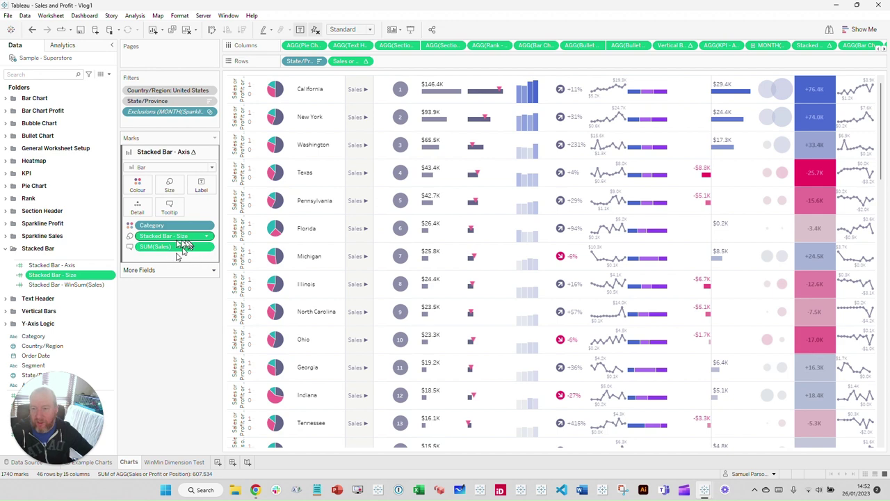
# Review the table calculation settings of Stacked Bar - Size, including the Category addressing, and close them unchanged
pyautogui.click(206, 237)
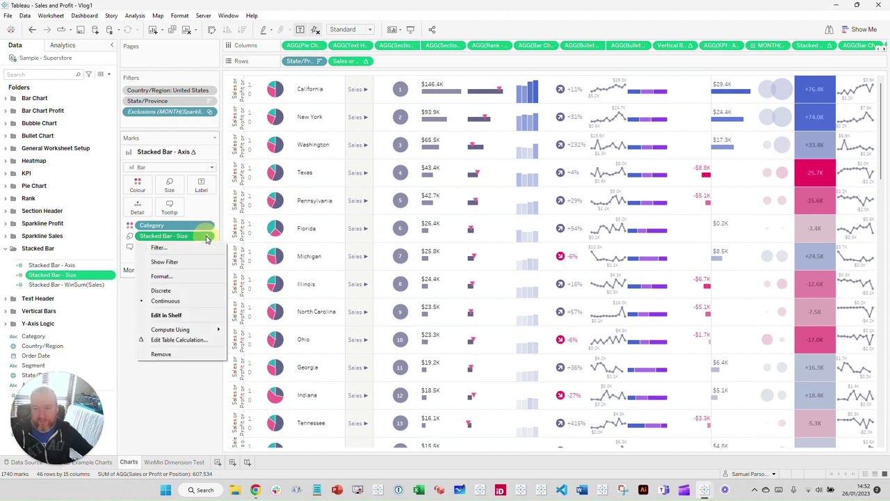
pyautogui.click(175, 340)
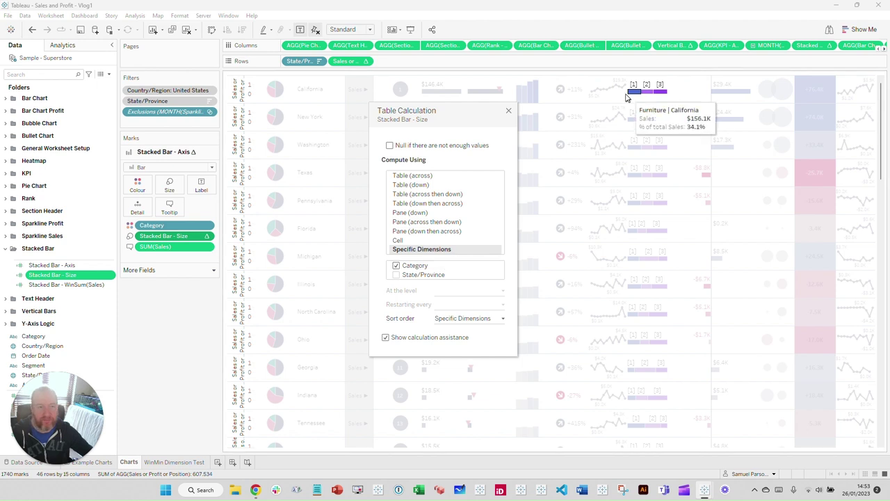
pyautogui.moveTo(655, 95)
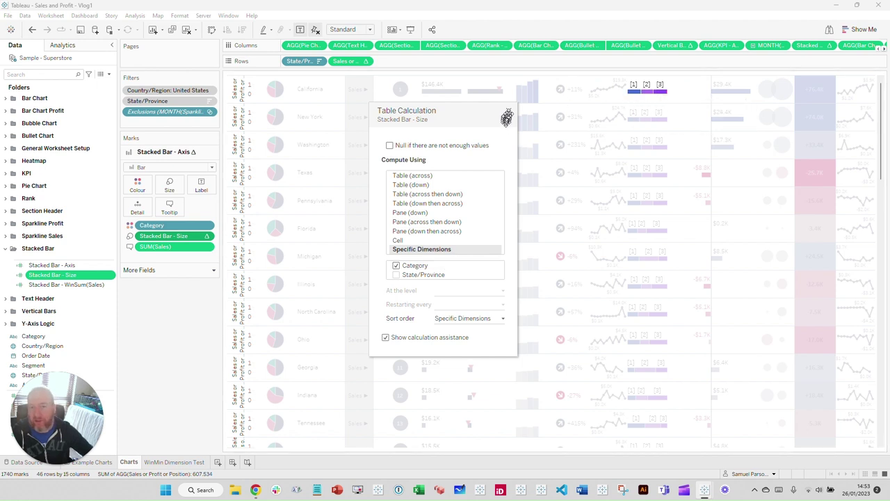
pyautogui.click(508, 112)
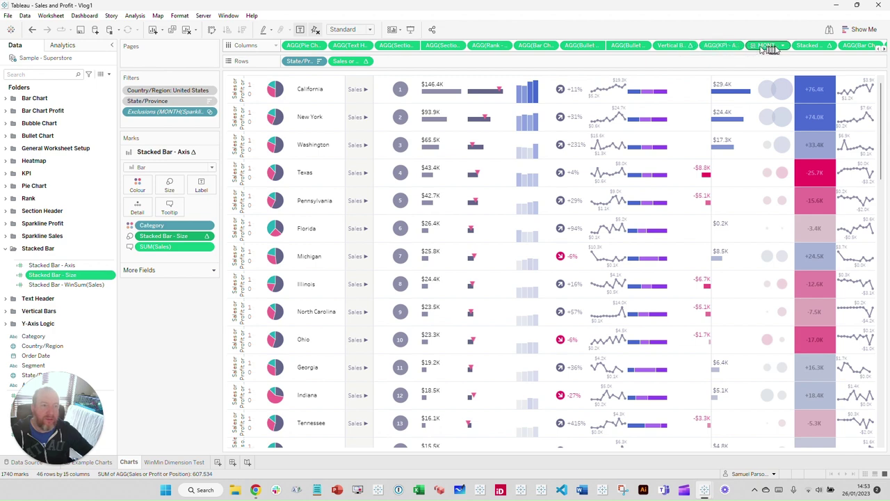
# Review the Stacked Bar - Axis table calculation settings for both nested calculations, Stacked Bar - WinSum(Sales) and Stacked Bar - Axis, leaving them unchanged
pyautogui.click(829, 45)
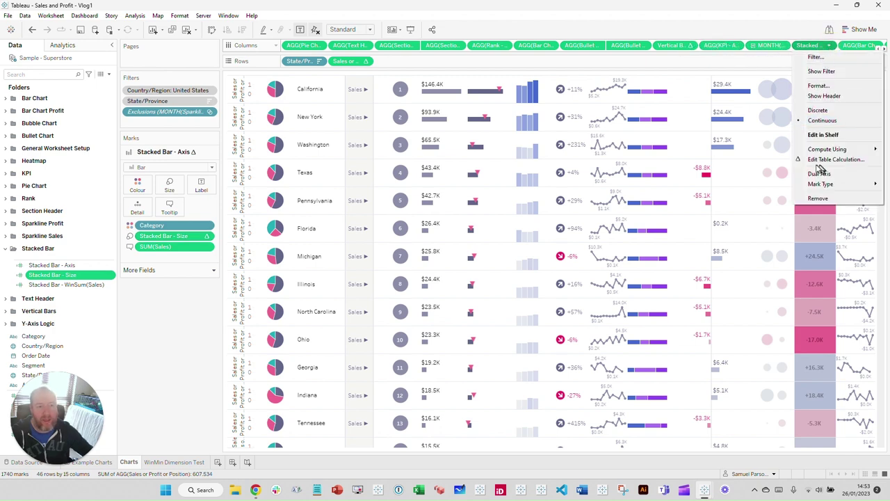
pyautogui.click(815, 159)
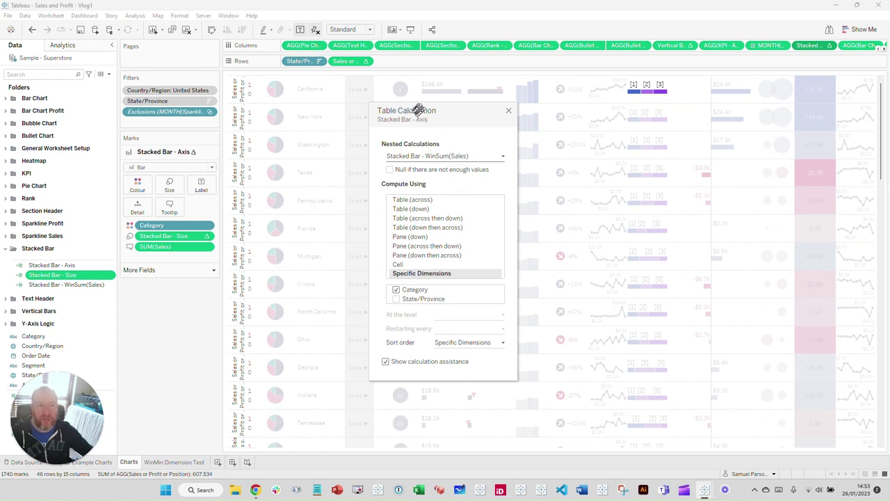
pyautogui.click(467, 158)
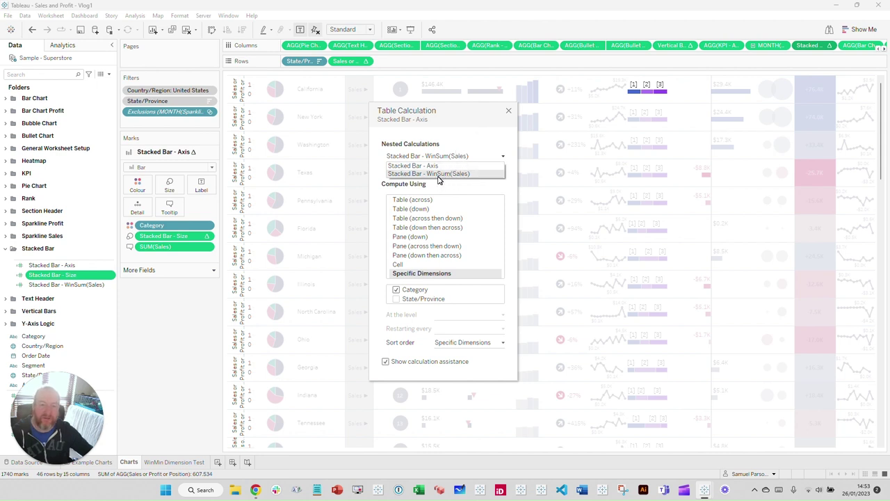
pyautogui.click(462, 138)
pyautogui.click(454, 157)
pyautogui.click(472, 139)
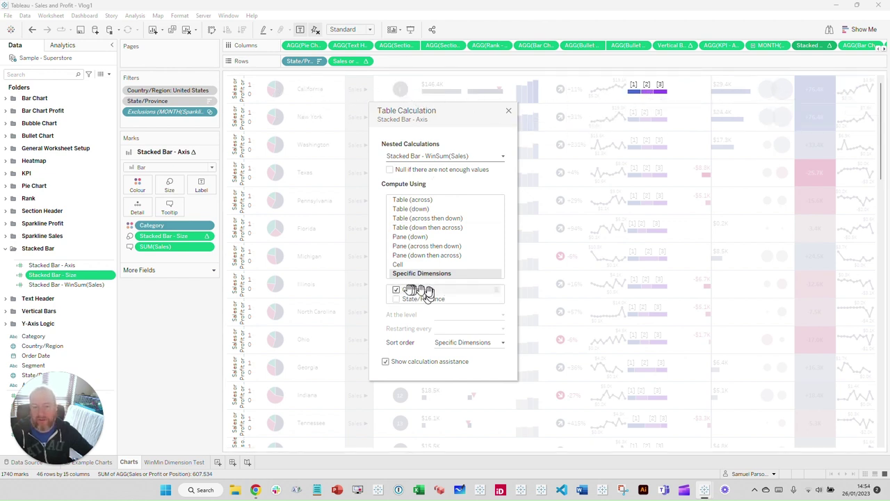
pyautogui.click(463, 155)
pyautogui.click(427, 167)
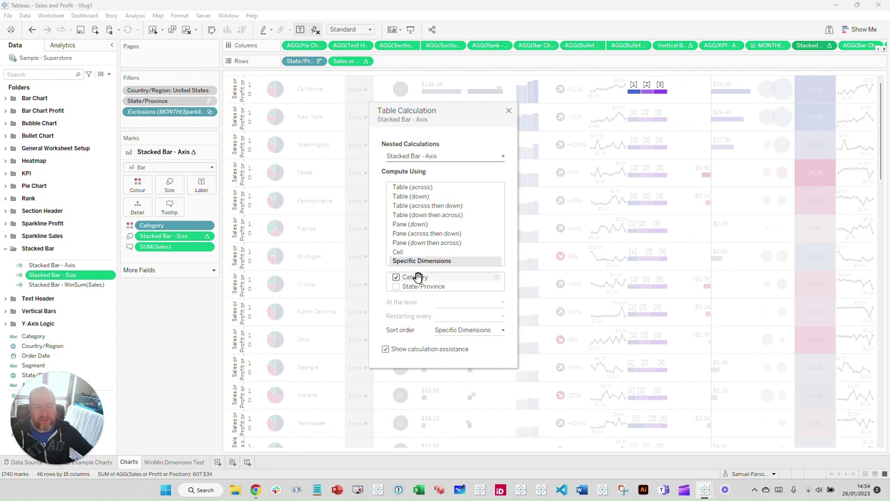
pyautogui.click(509, 113)
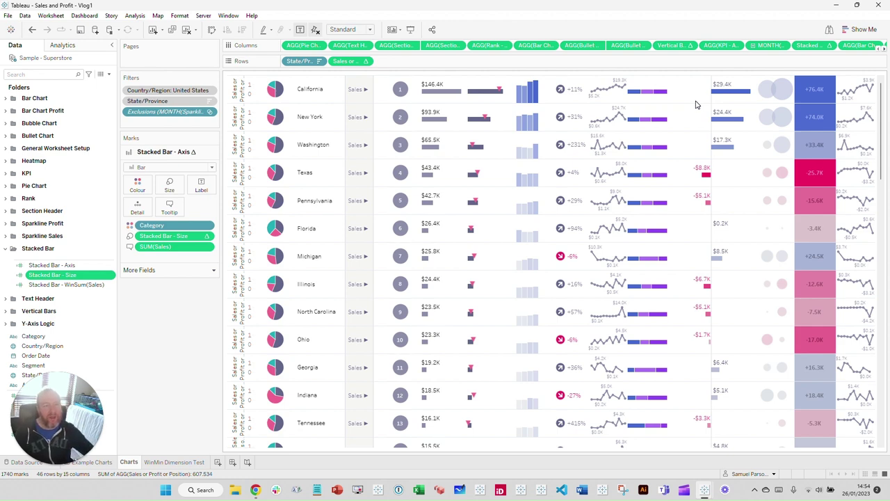
# Examine the positive and negative profit bars and locate the Bar Chart Profit measures among the column fields
pyautogui.moveTo(732, 94)
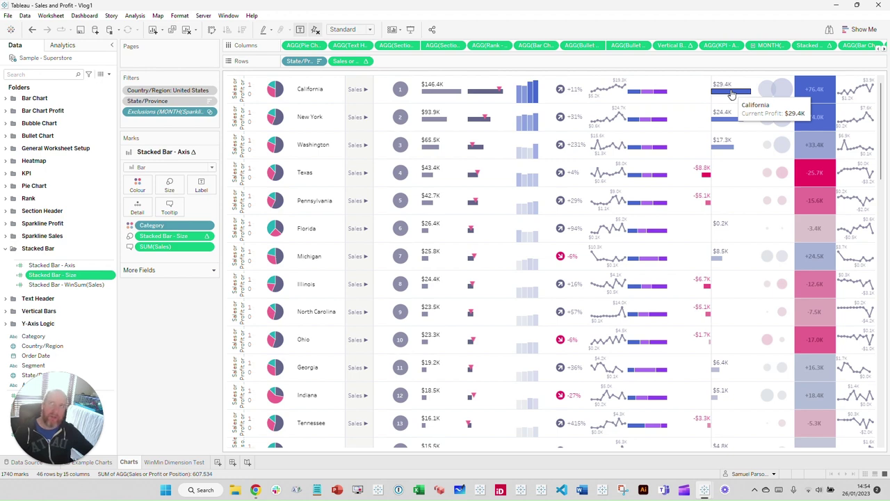
pyautogui.moveTo(433, 98)
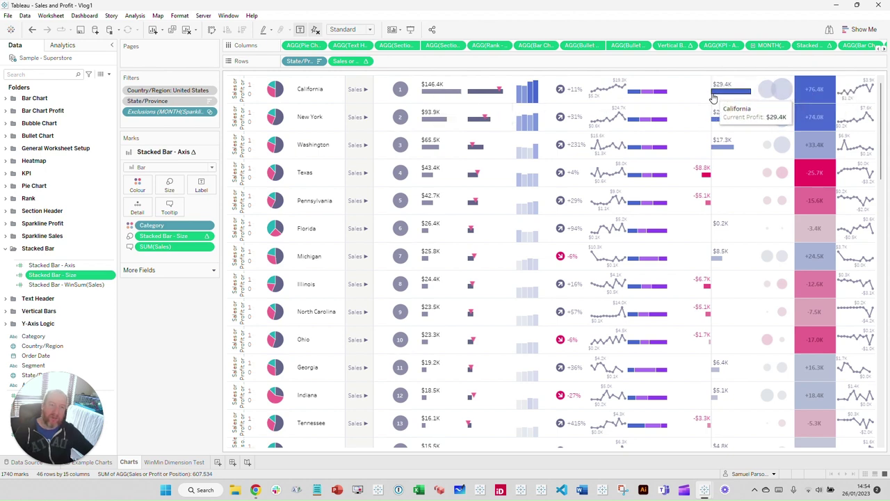
pyautogui.moveTo(713, 181)
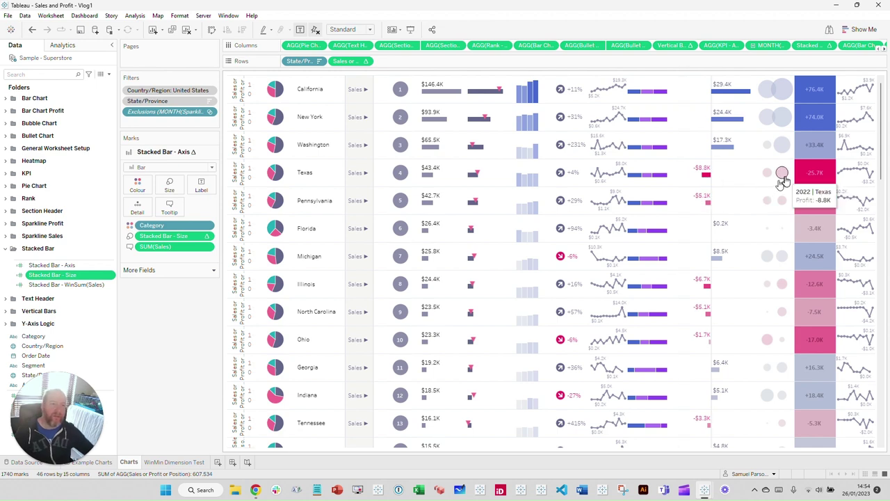
pyautogui.click(882, 48)
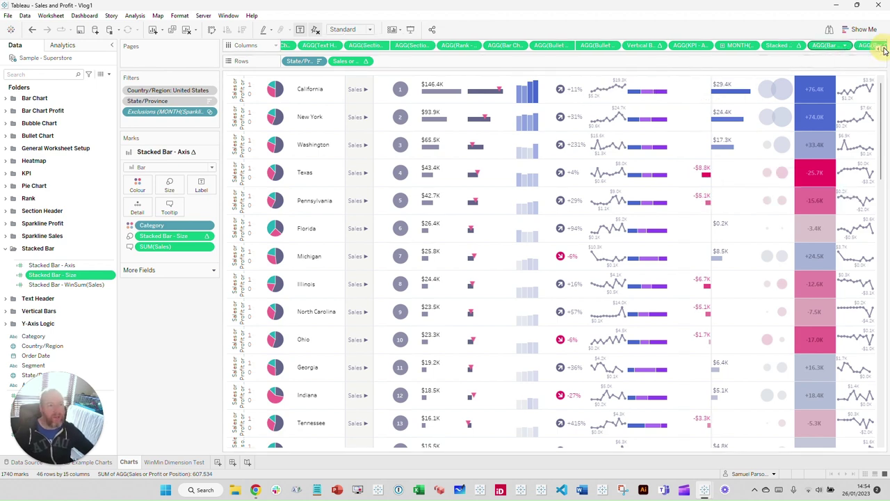
pyautogui.click(881, 49)
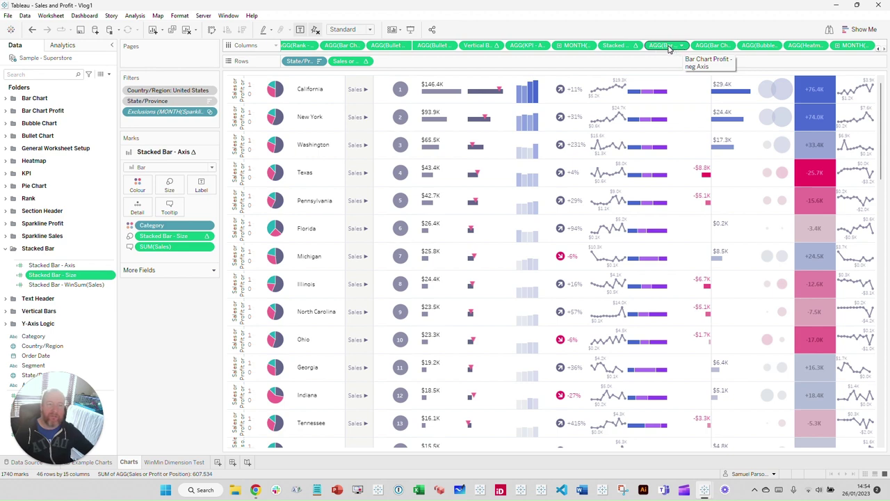
pyautogui.moveTo(669, 48); pyautogui.dragTo(693, 96)
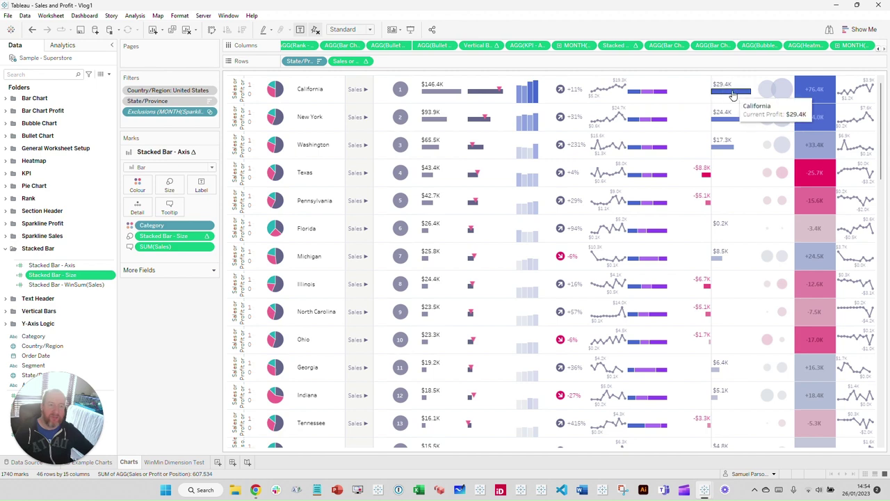
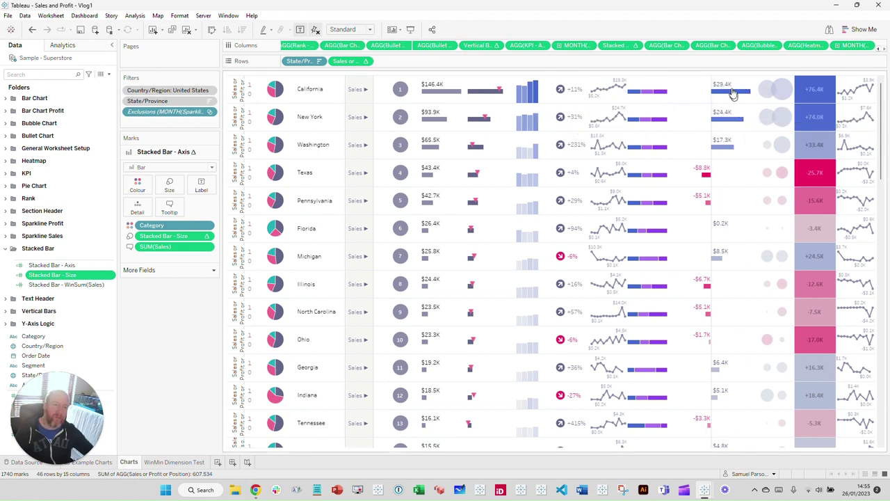
# Display the positive profit bar's marks and review the Bar Chart Profit - pos Axis bar calculation, leaving it unchanged
pyautogui.click(709, 46)
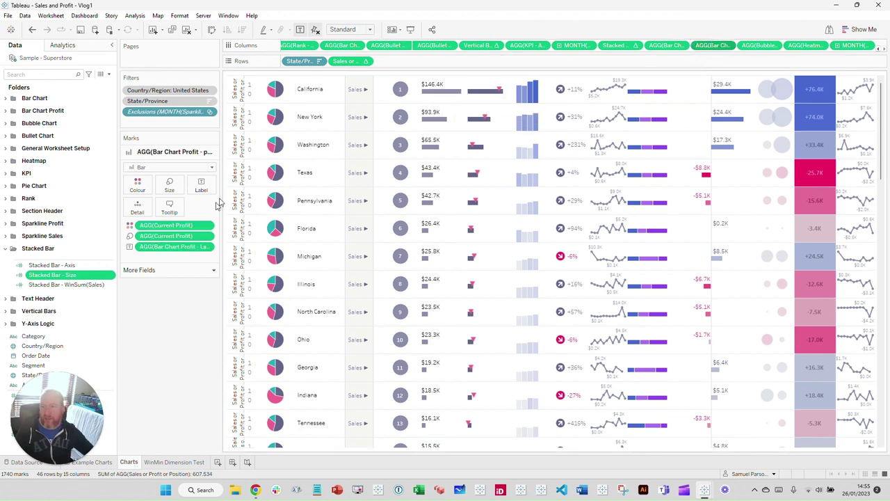
pyautogui.click(6, 249)
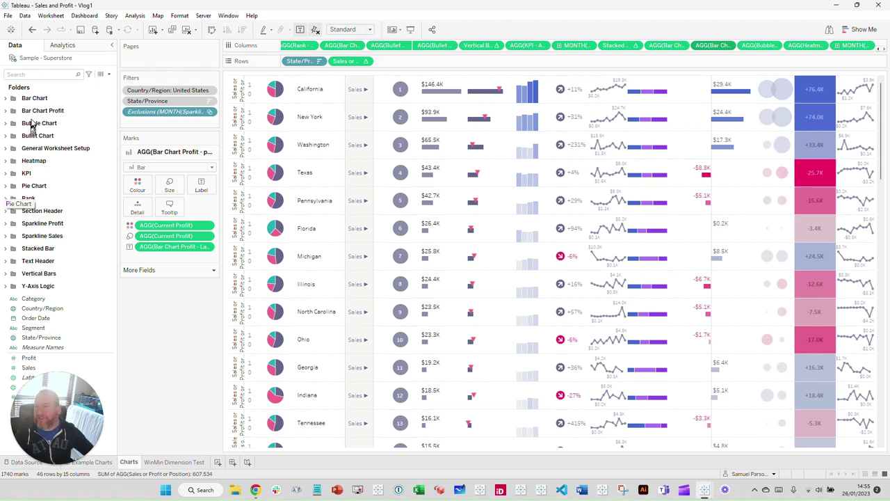
pyautogui.click(5, 110)
pyautogui.click(98, 168)
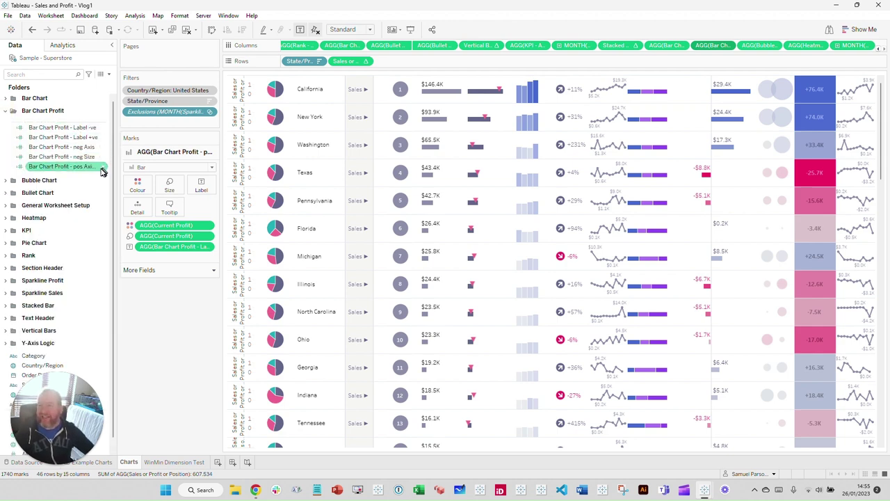
pyautogui.rightClick(85, 169)
pyautogui.click(120, 224)
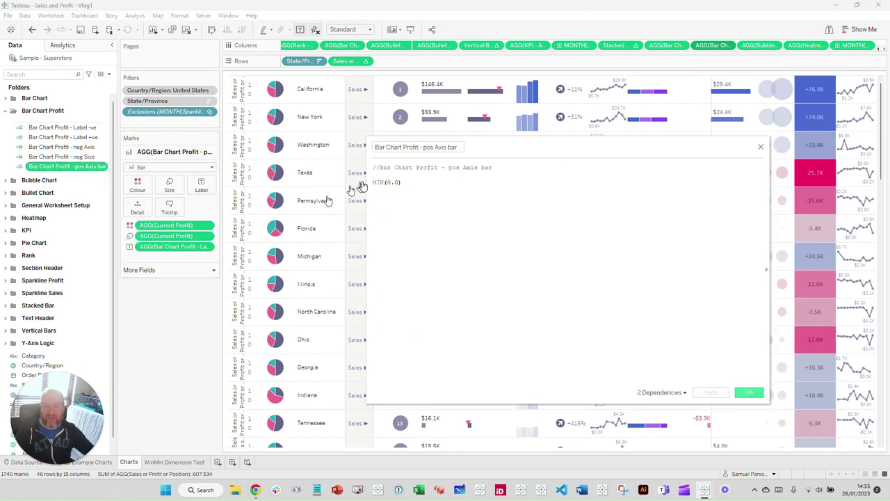
pyautogui.keyDown('ctrl'); pyautogui.scroll(3, 400, 184); pyautogui.keyUp('ctrl')
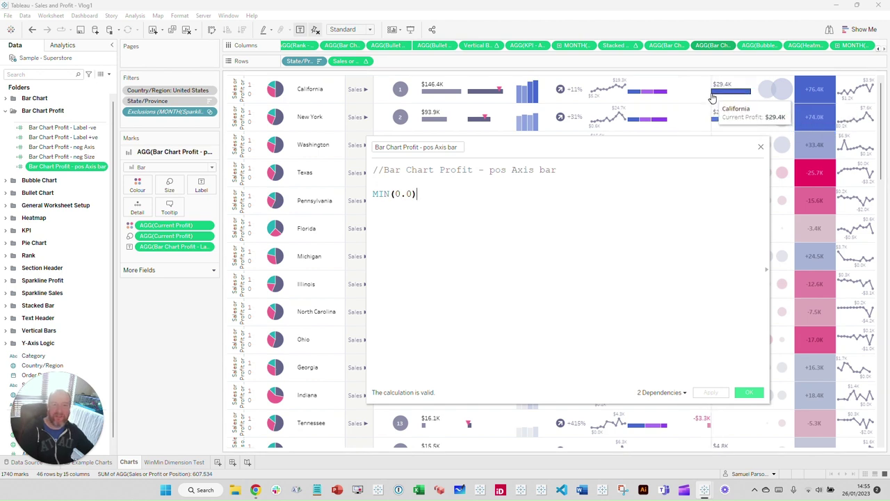
pyautogui.click(759, 147)
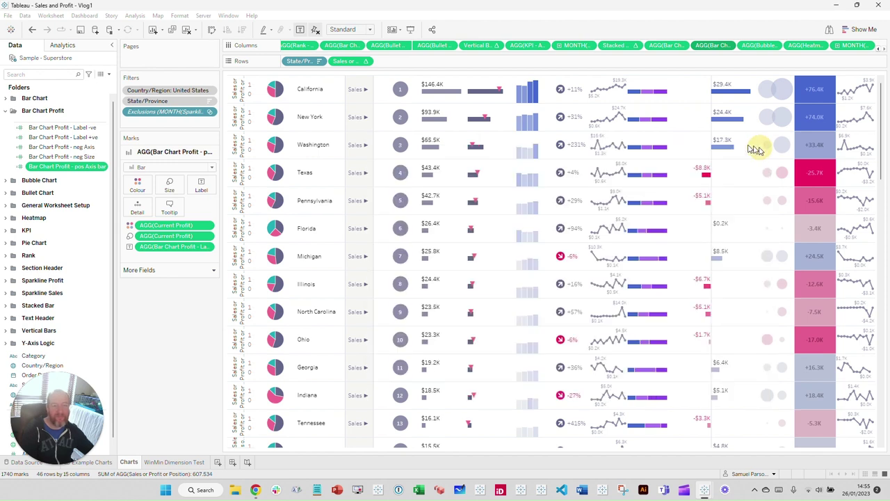
# Review the size settings of the positive profit bar marks and compare them with the Sales bars
pyautogui.click(171, 194)
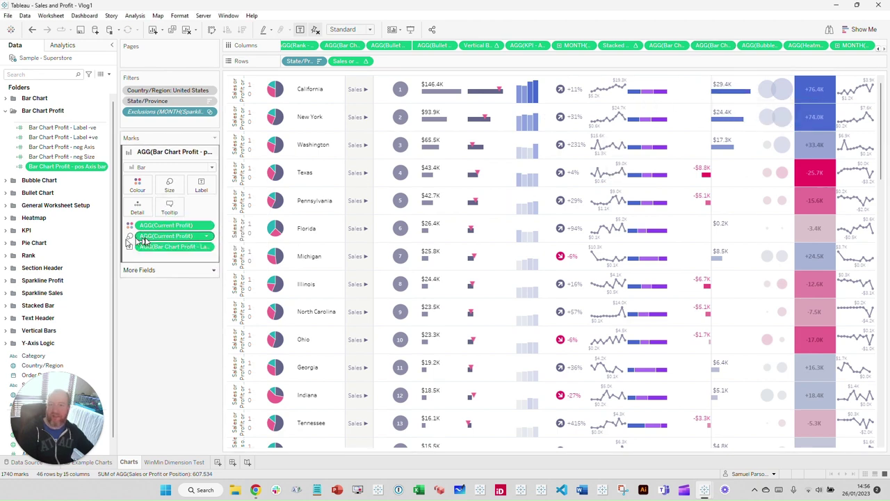
pyautogui.moveTo(459, 96)
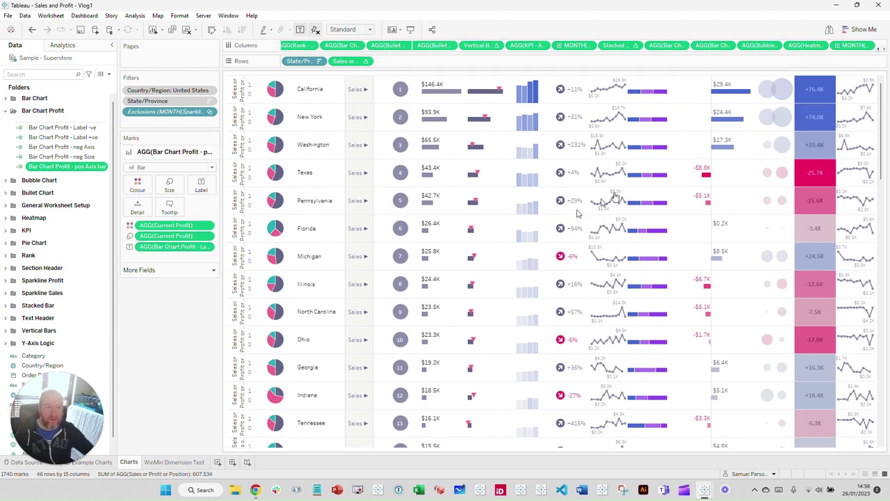
# Show the header for Bar Chart Profit - pos Axis bar and review its axis range settings
pyautogui.click(726, 46)
pyautogui.click(743, 102)
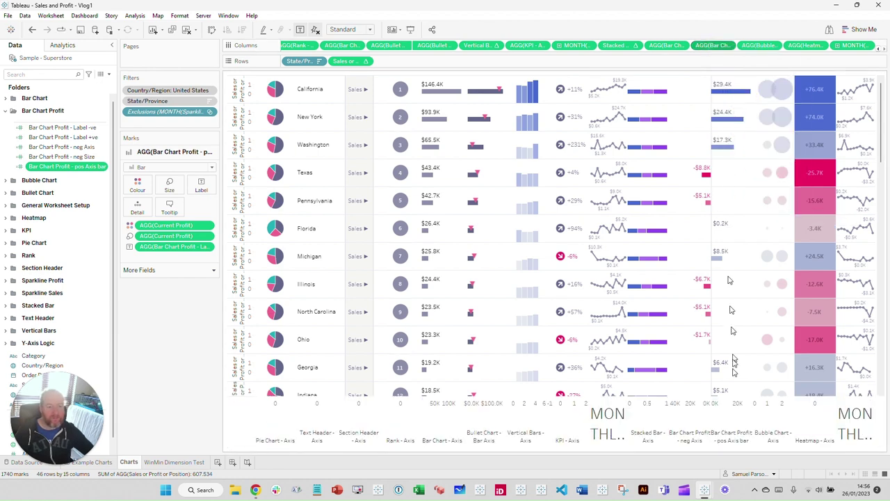
pyautogui.rightClick(727, 411)
pyautogui.click(756, 268)
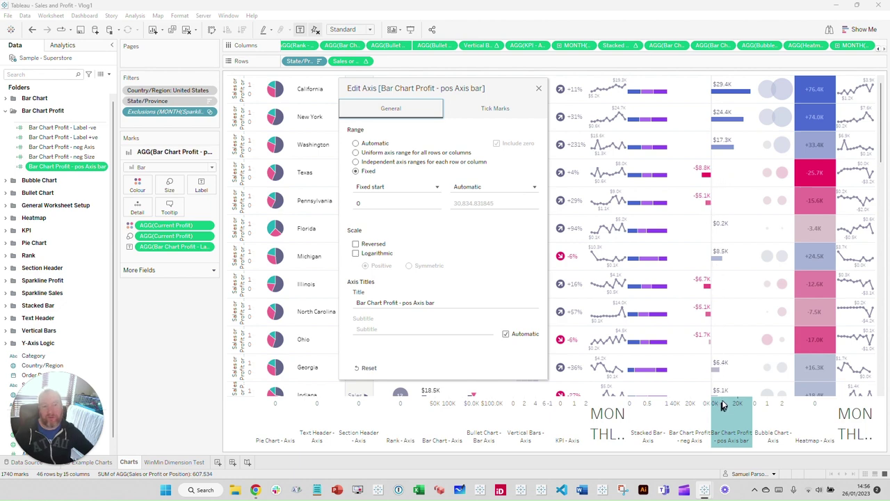
pyautogui.click(361, 205)
pyautogui.click(539, 89)
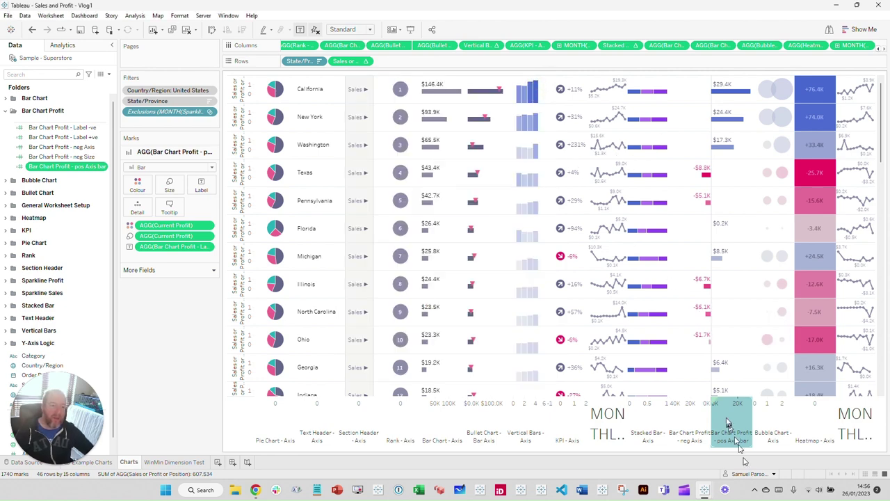
# Display the negative profit bar's marks and review the Bar Chart Profit - neg Axis calculation
pyautogui.moveTo(721, 410); pyautogui.dragTo(685, 416)
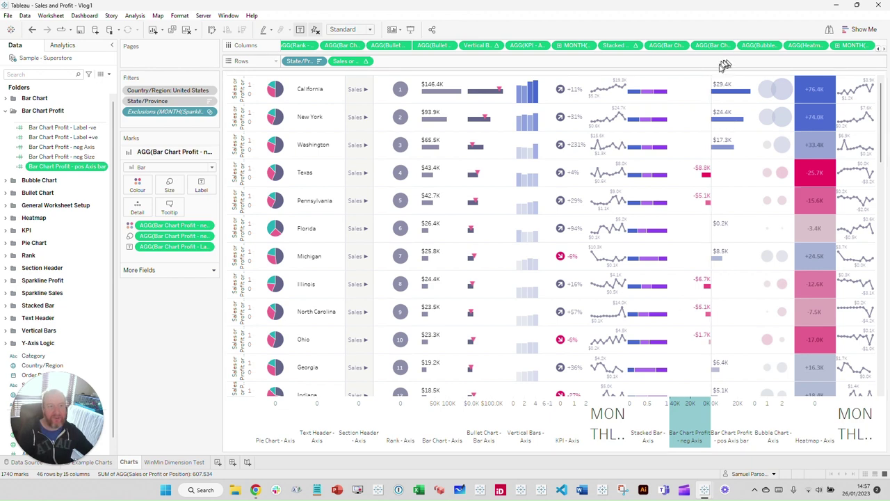
pyautogui.moveTo(726, 93)
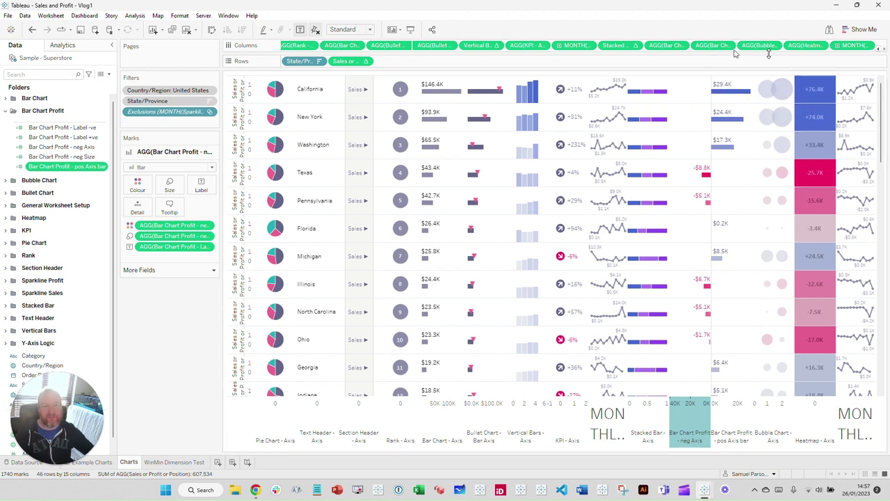
pyautogui.click(664, 45)
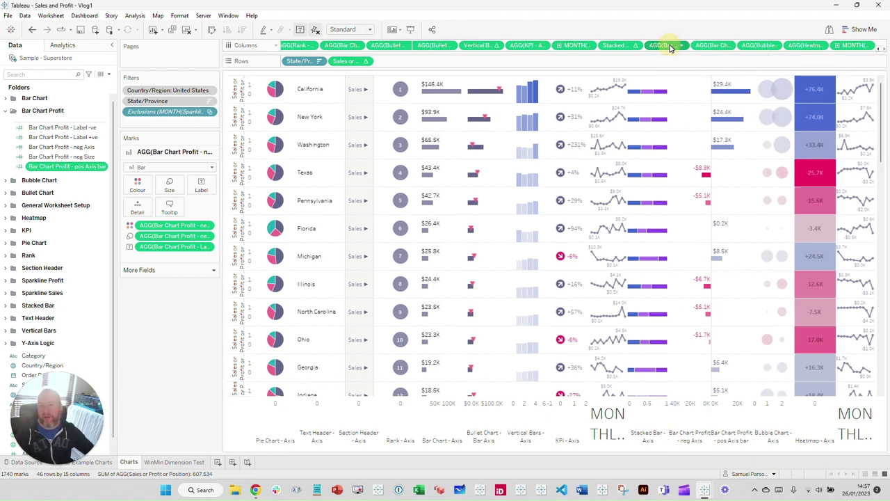
pyautogui.rightClick(95, 151)
pyautogui.click(174, 199)
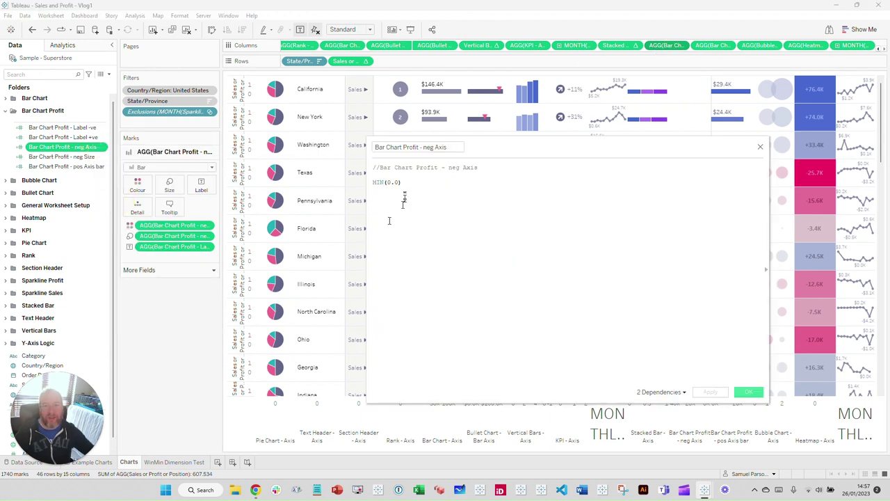
pyautogui.tripleClick(383, 183)
pyautogui.click(761, 147)
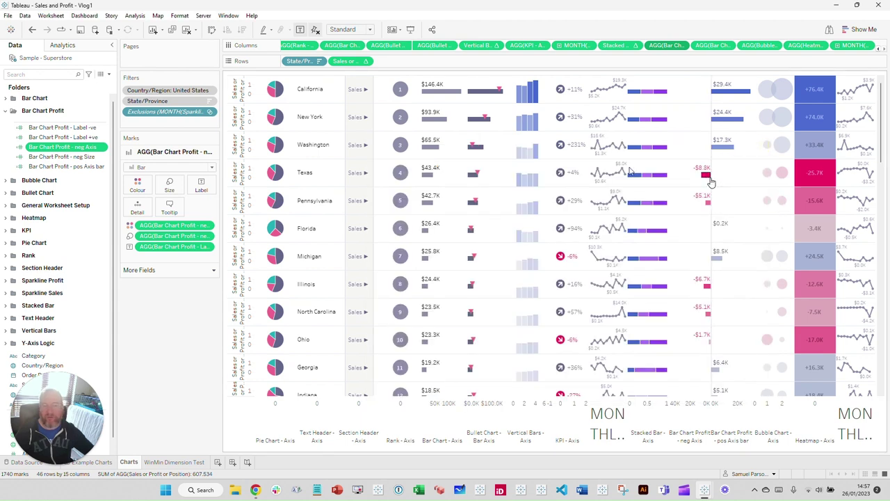
# Review the negative profit bar's size settings and the Bar Chart Profit - neg Size calculation behind them
pyautogui.moveTo(490, 167); pyautogui.dragTo(144, 201)
pyautogui.click(168, 185)
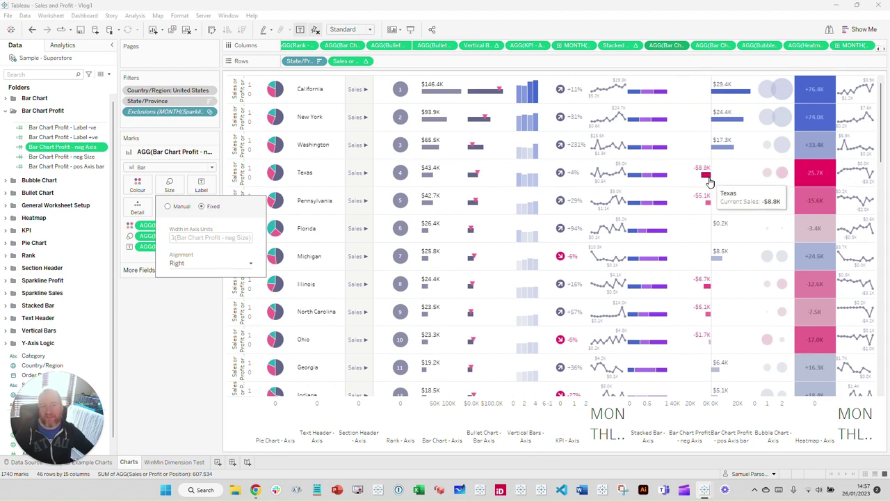
pyautogui.click(176, 329)
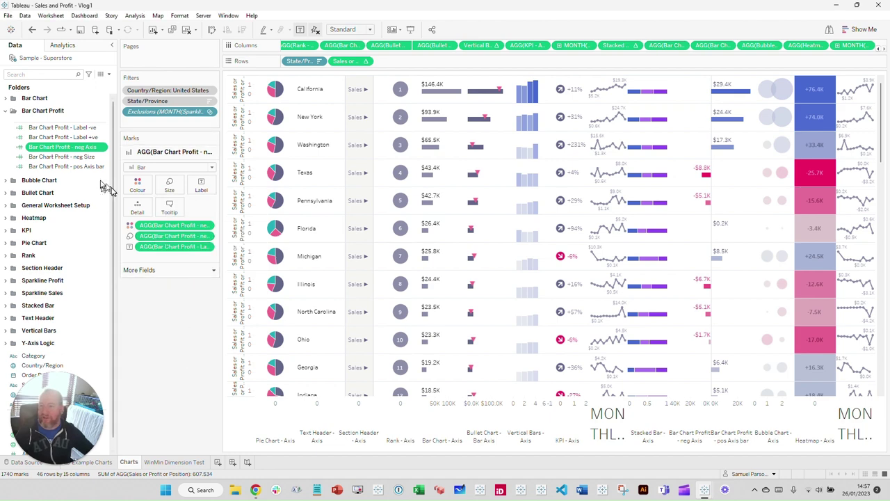
pyautogui.rightClick(63, 156)
pyautogui.click(104, 215)
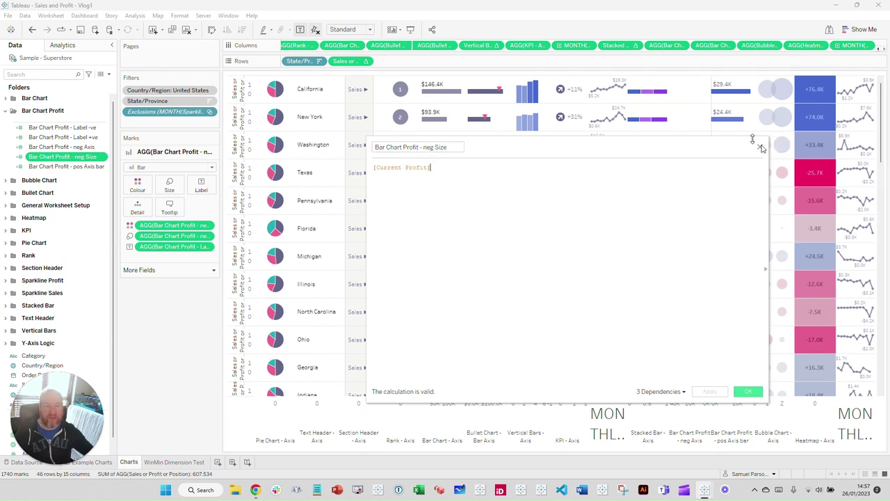
pyautogui.click(761, 147)
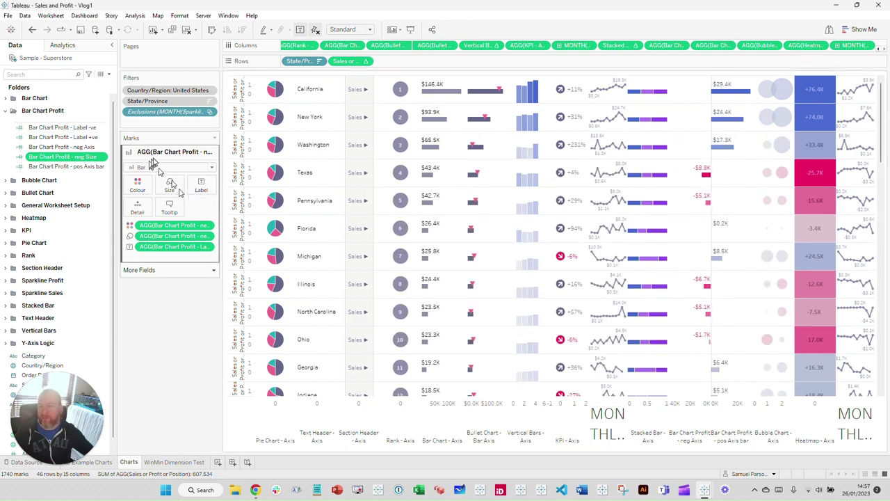
# Display the positive profit bar's marks and examine the Current Profit field that controls their size
pyautogui.click(715, 45)
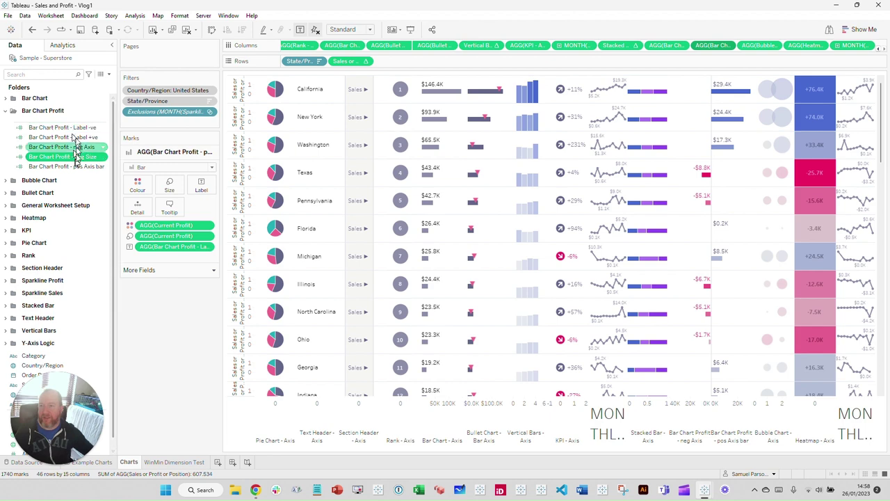
pyautogui.moveTo(87, 164); pyautogui.dragTo(160, 239)
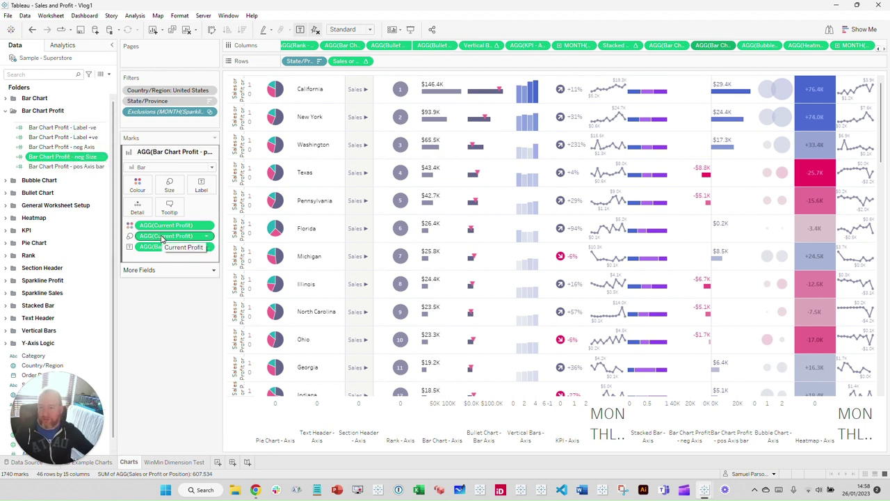
pyautogui.rightClick(161, 237)
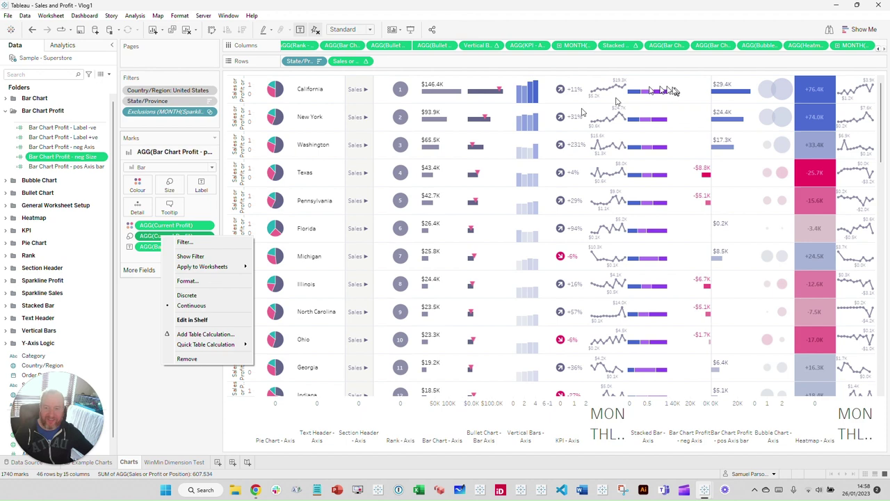
pyautogui.click(146, 289)
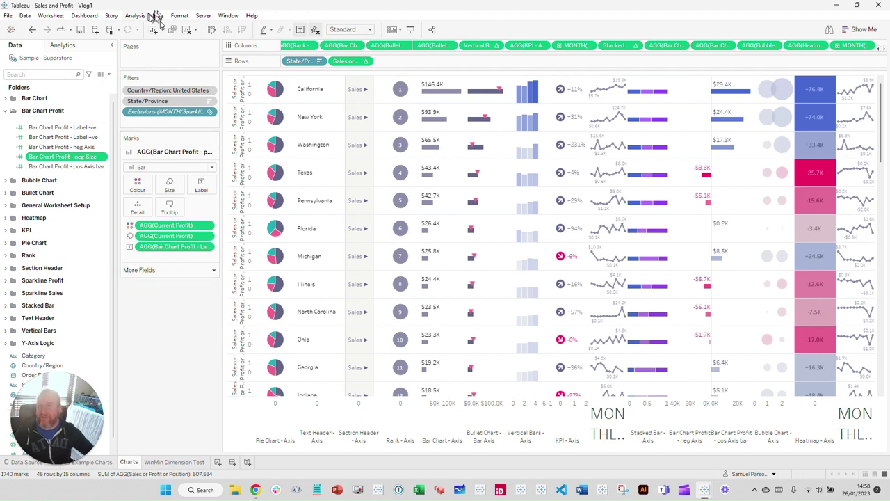
# Check the width and alignment settings that size the negative profit bars from Bar Chart Profit - neg Size
pyautogui.moveTo(162, 235)
pyautogui.mouseDown()
pyautogui.moveTo(182, 245)
pyautogui.moveTo(147, 227)
pyautogui.mouseUp()
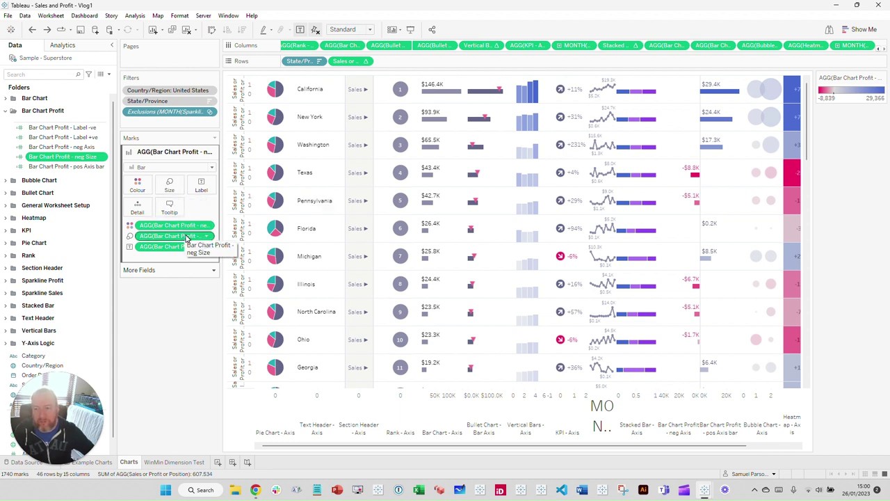
pyautogui.click(169, 185)
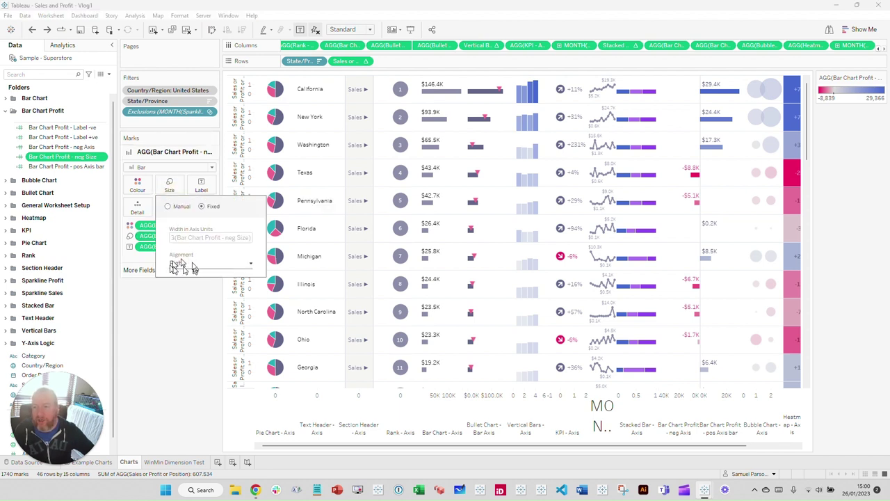
pyautogui.click(169, 320)
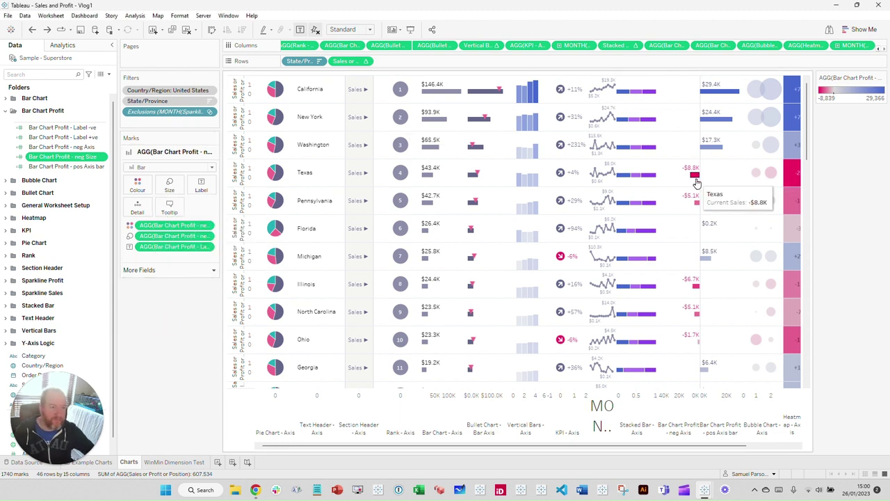
# Hide the Bar Chart Profit colour legend card
pyautogui.moveTo(774, 121)
pyautogui.click(882, 78)
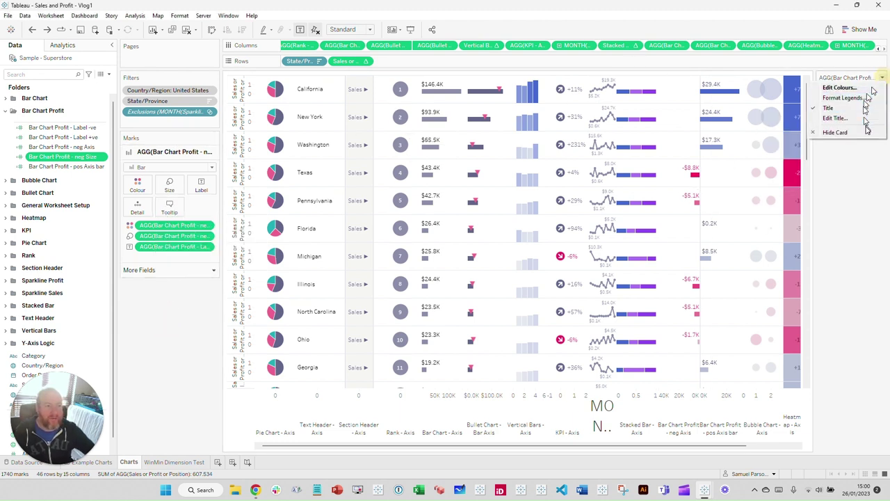
pyautogui.click(850, 134)
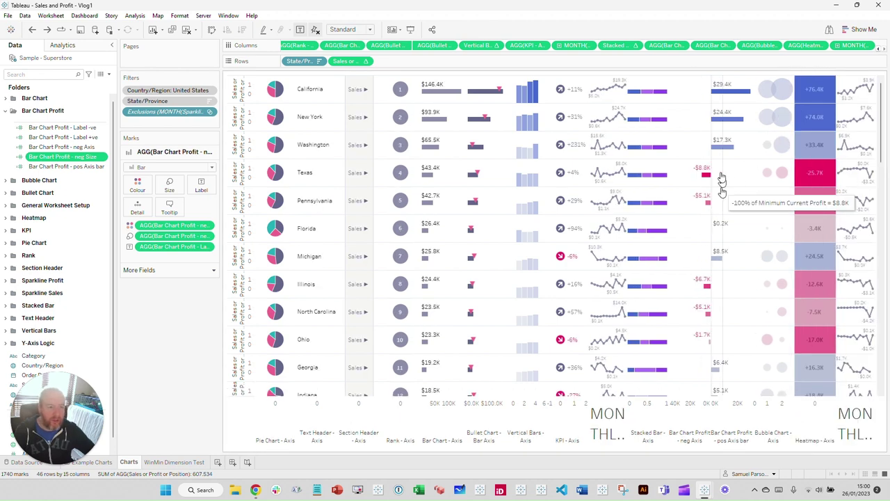
# Review the range and reversed scale settings of the Bar Chart Profit - neg Axis axis
pyautogui.moveTo(706, 181)
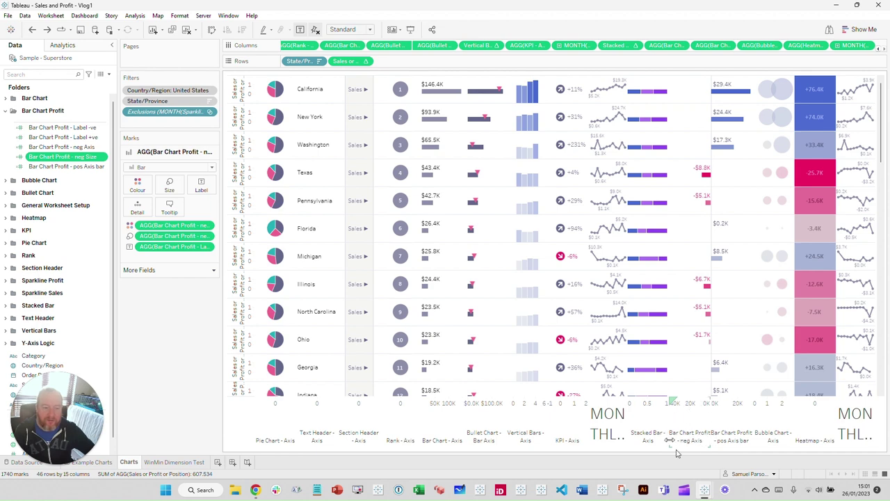
pyautogui.rightClick(708, 407)
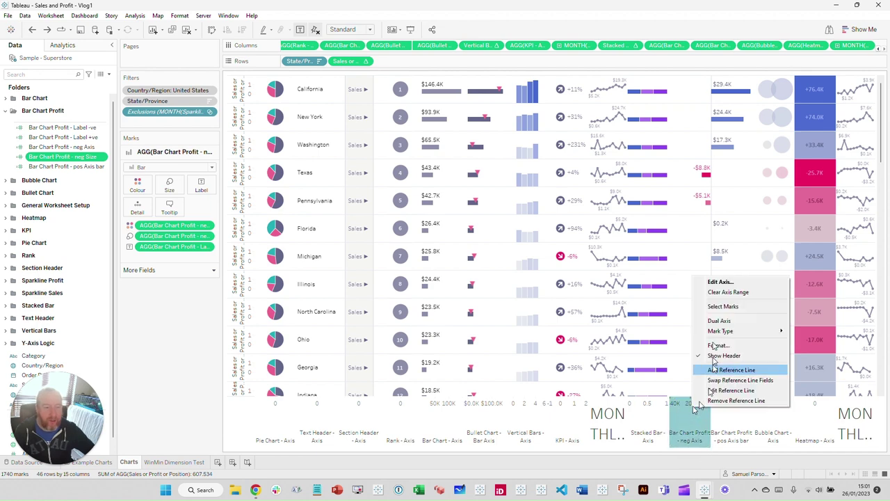
pyautogui.click(721, 284)
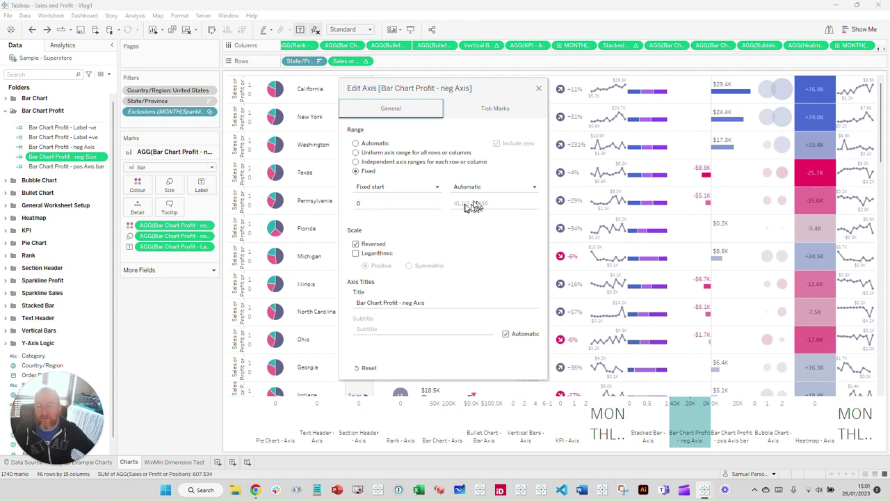
pyautogui.click(539, 90)
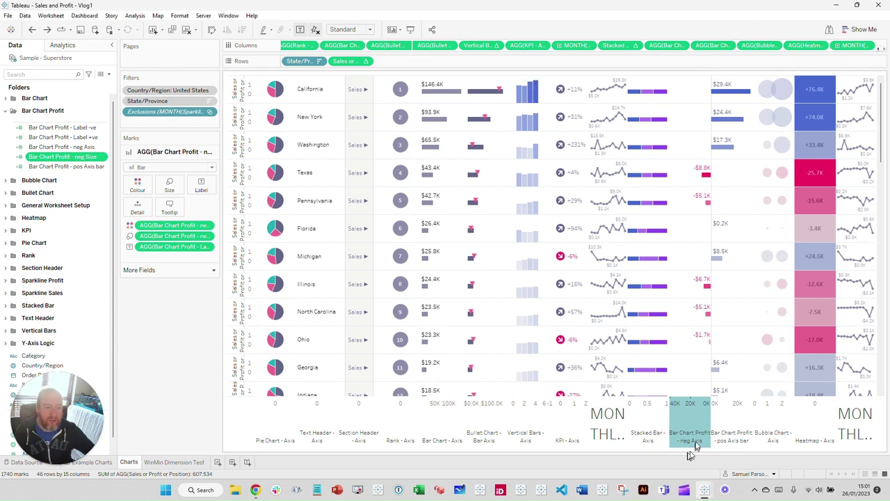
# Compare the negative and positive profit bars, and review the distribution reference line's percentage computation on Bar Chart Profit - neg Axis
pyautogui.moveTo(709, 285)
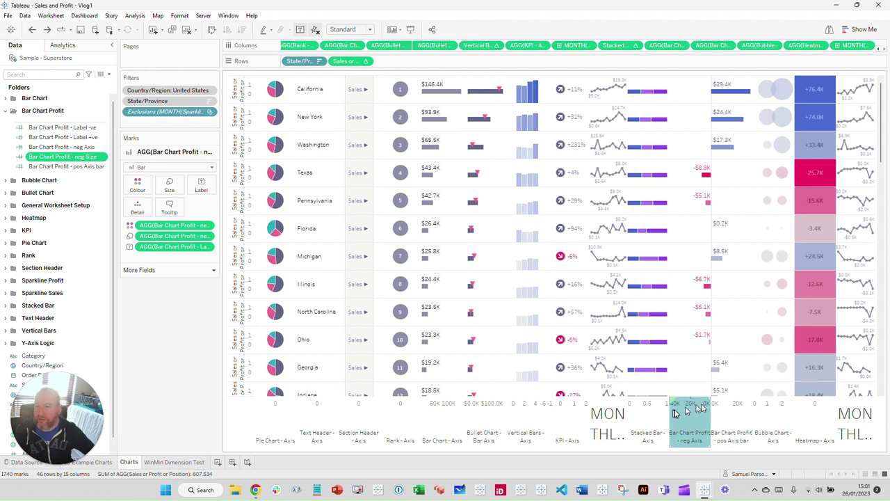
pyautogui.moveTo(683, 346)
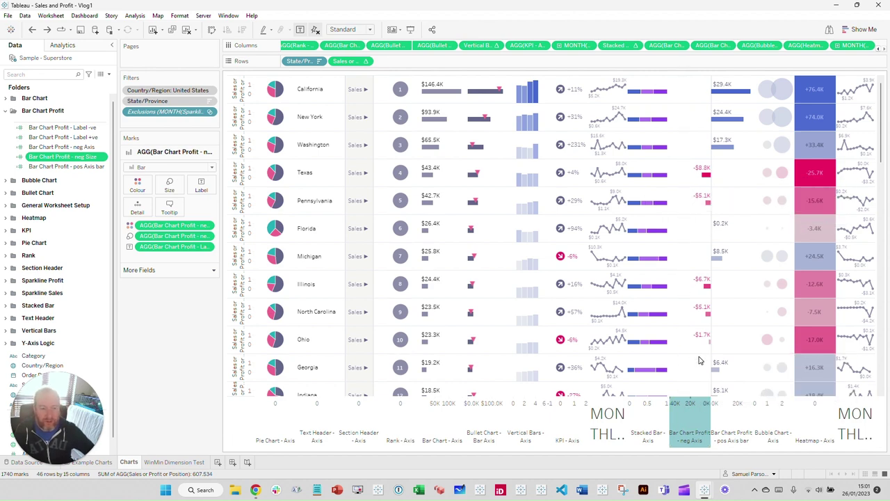
pyautogui.moveTo(682, 378)
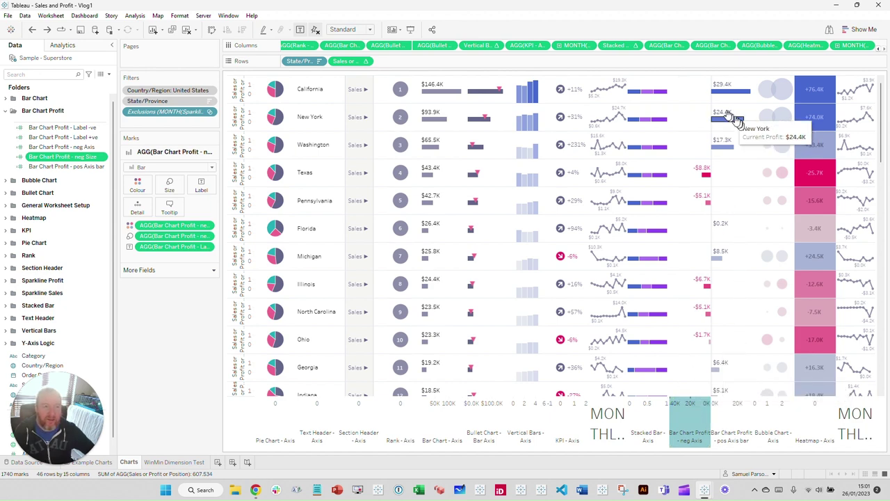
pyautogui.moveTo(711, 232)
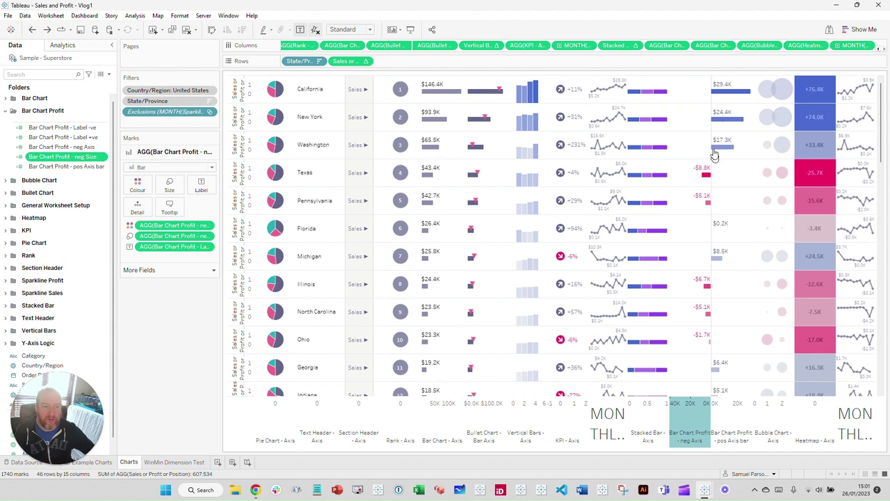
pyautogui.rightClick(682, 257)
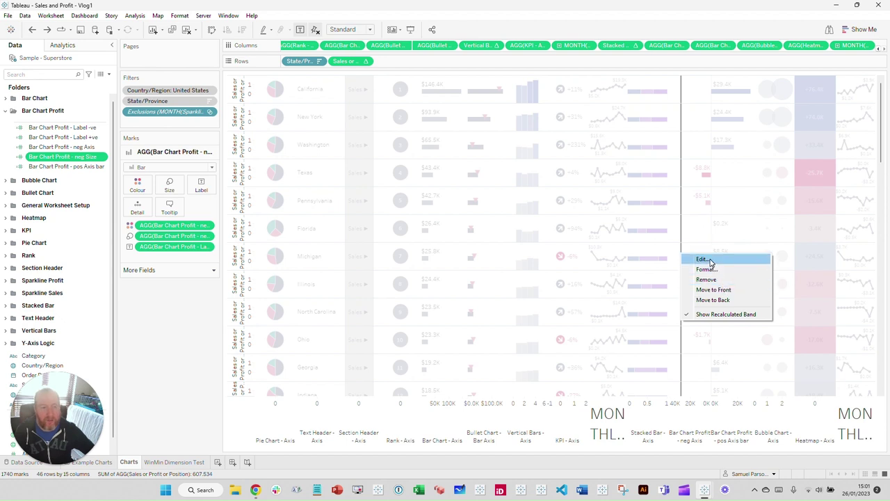
pyautogui.click(710, 260)
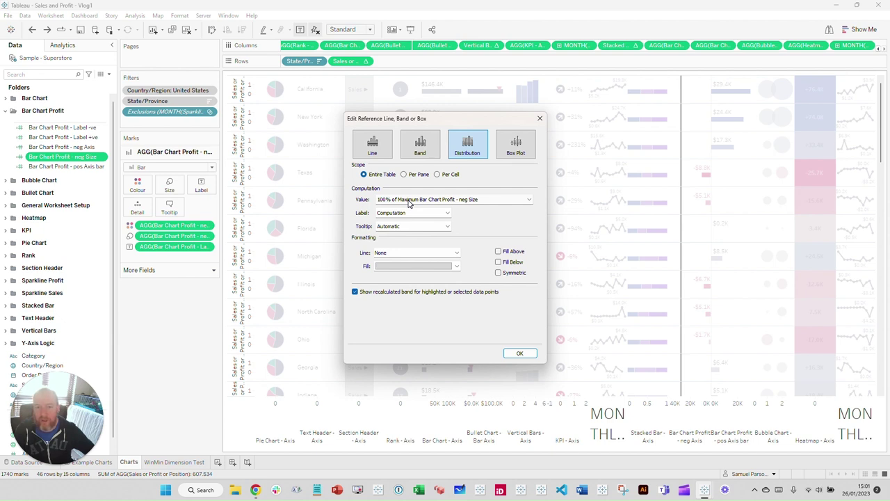
pyautogui.click(410, 200)
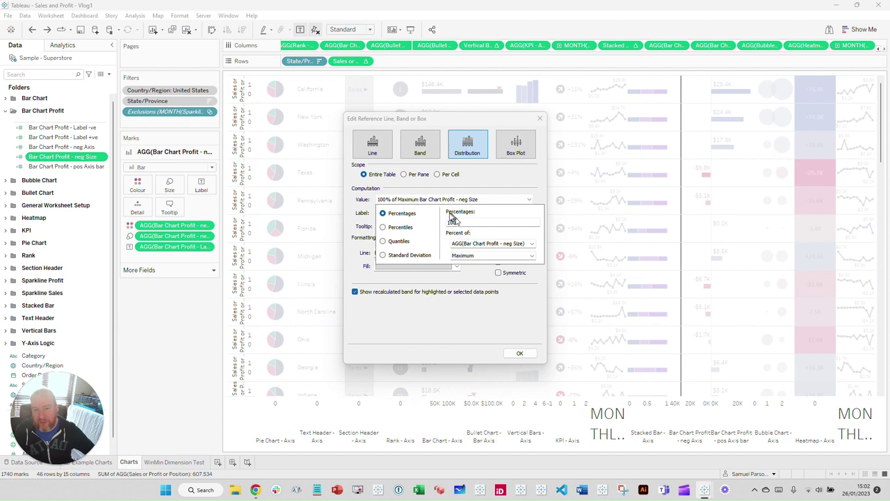
pyautogui.click(497, 179)
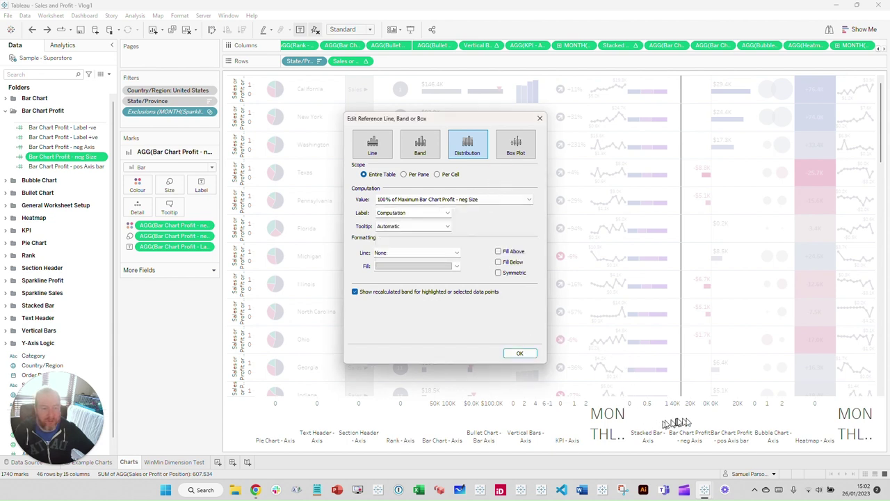
pyautogui.click(510, 354)
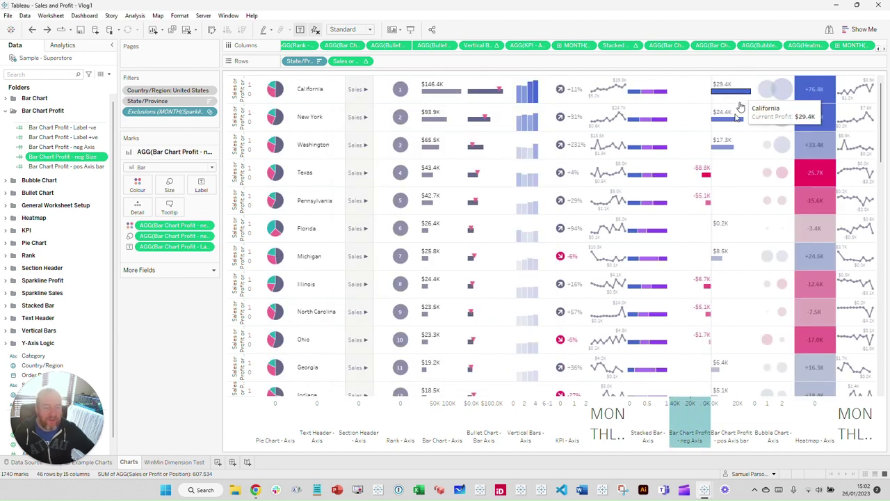
# Open the options for the Bar Chart Profit - neg Axis axis
pyautogui.rightClick(690, 416)
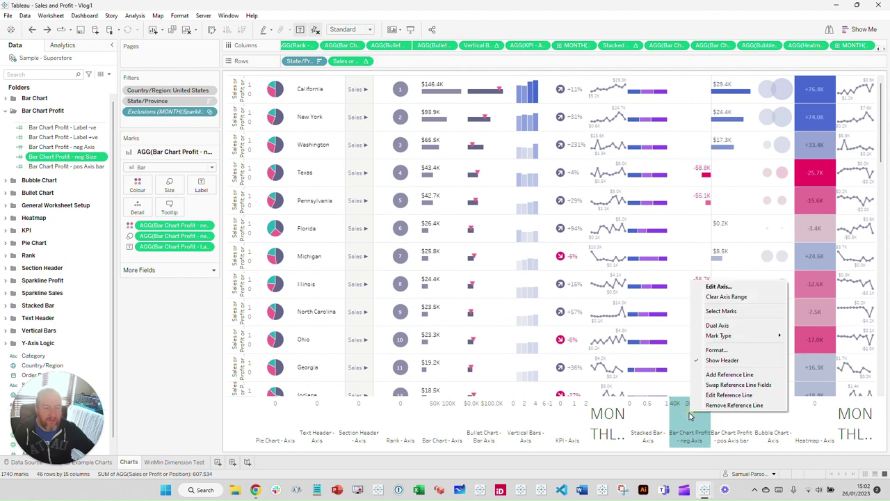
# Try an automatic range start on the Bar Chart Profit - neg Axis and restore its fixed start
pyautogui.click(718, 286)
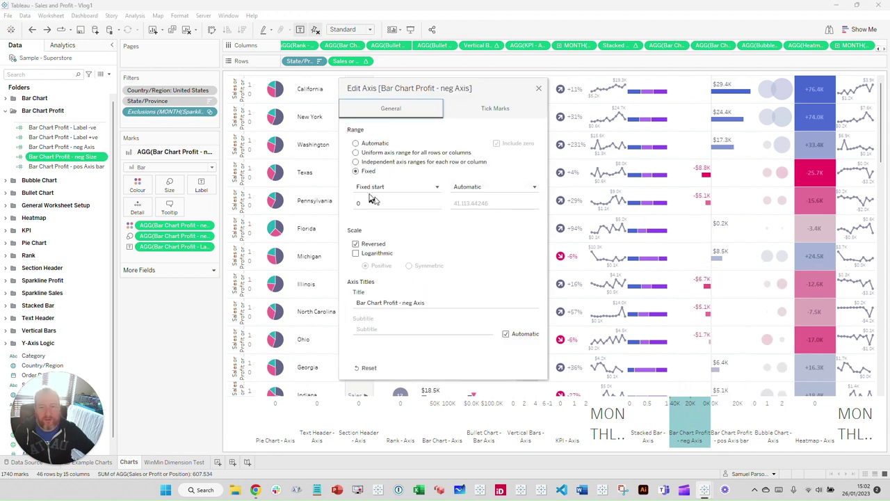
pyautogui.click(376, 187)
pyautogui.click(374, 200)
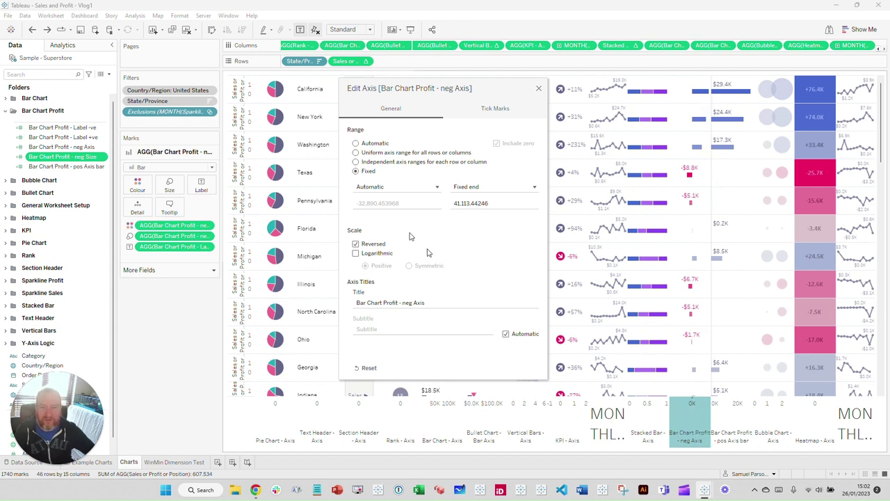
pyautogui.click(369, 188)
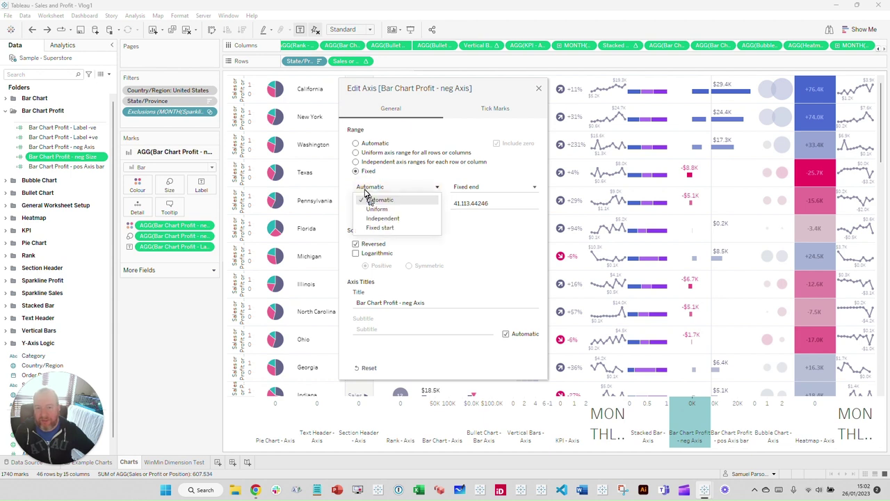
pyautogui.click(366, 195)
pyautogui.click(369, 192)
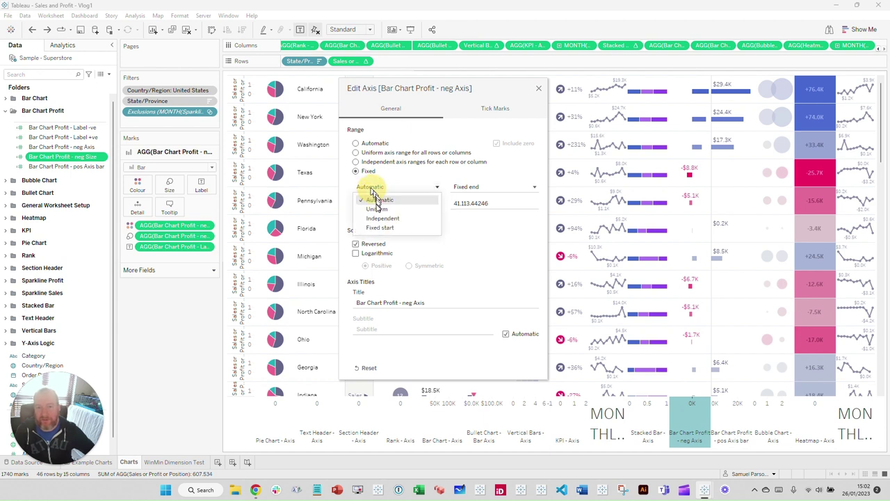
pyautogui.click(539, 91)
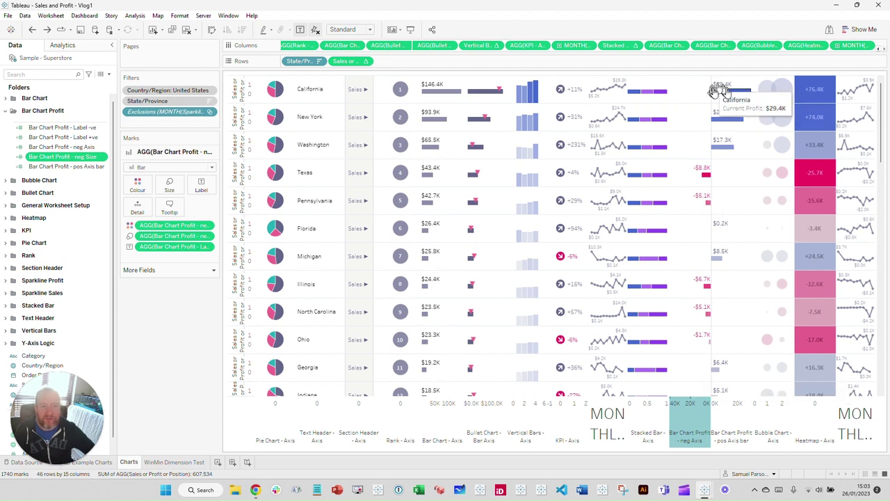
# Inspect how the -100% of Minimum Current Profit reference distribution is computed on the Bar Chart Profit - pos Axis bar
pyautogui.moveTo(682, 424); pyautogui.dragTo(723, 416)
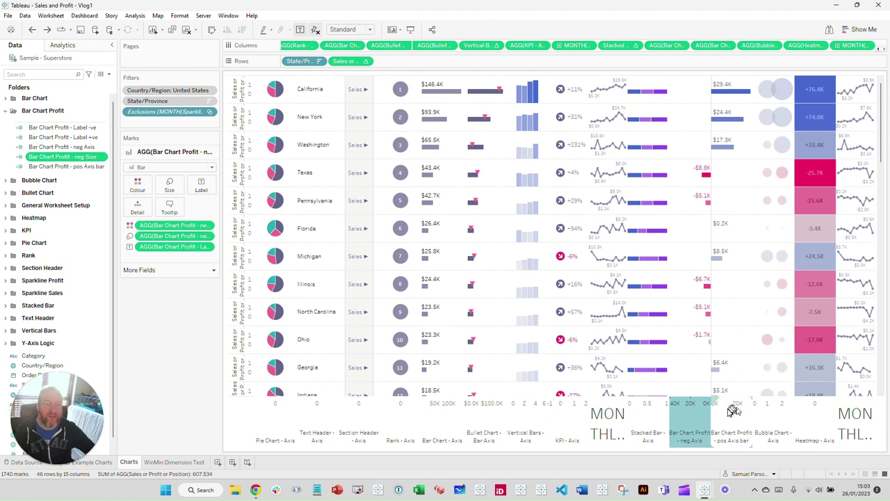
pyautogui.moveTo(730, 142); pyautogui.dragTo(728, 410)
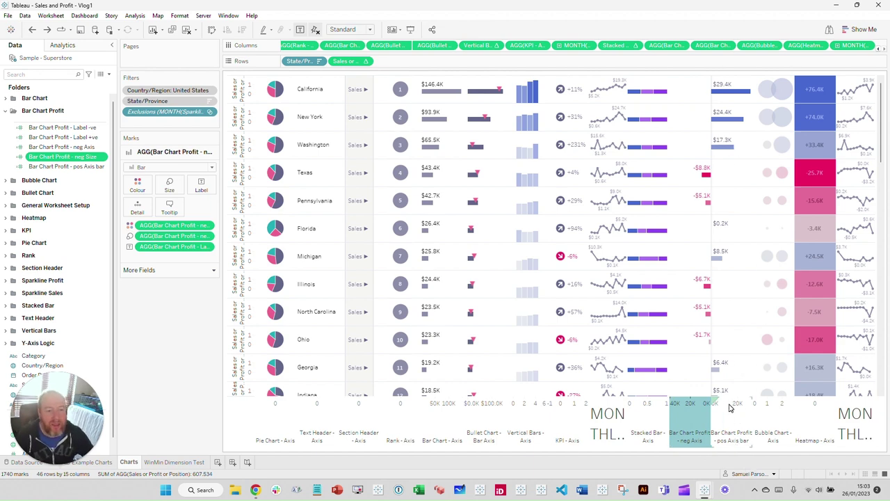
pyautogui.rightClick(730, 409)
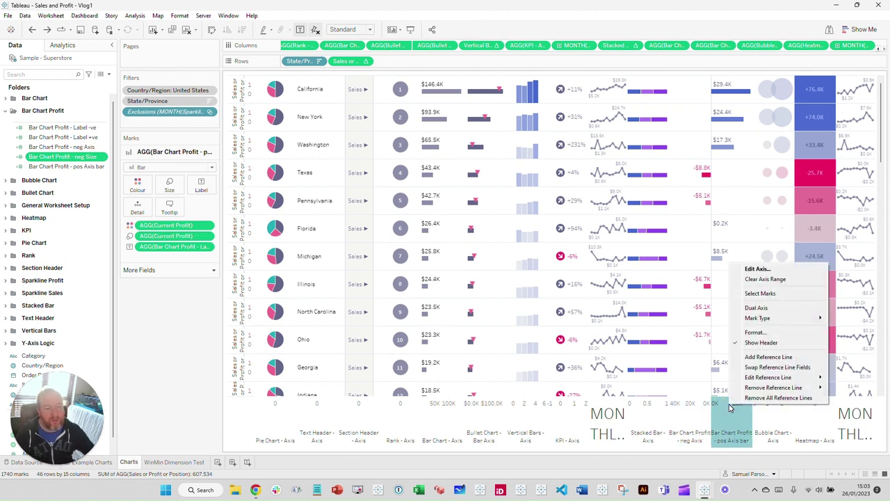
pyautogui.moveTo(765, 377)
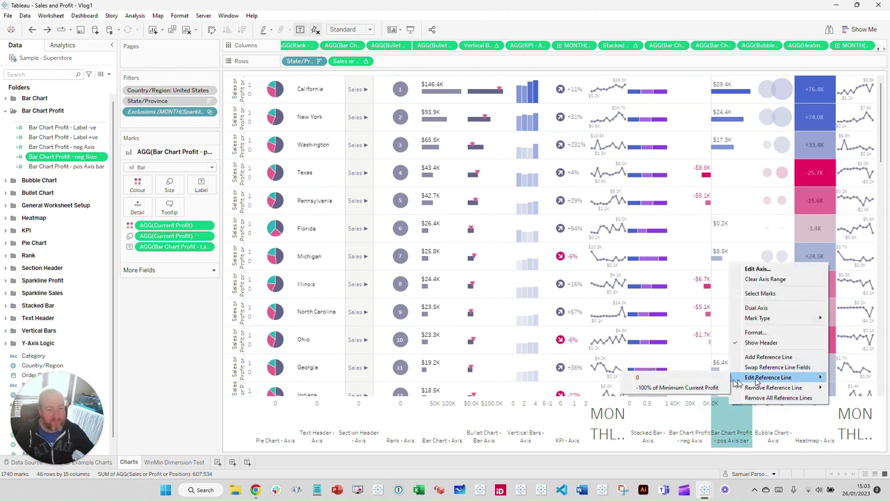
pyautogui.click(680, 387)
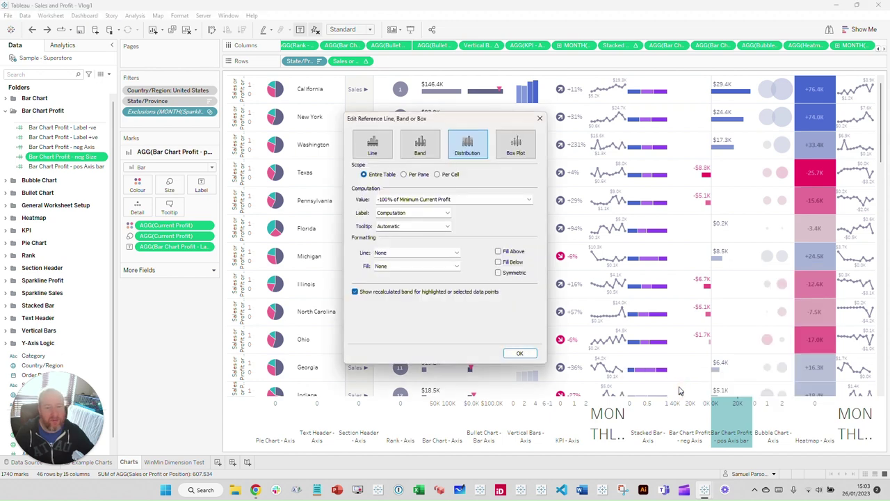
pyautogui.click(418, 199)
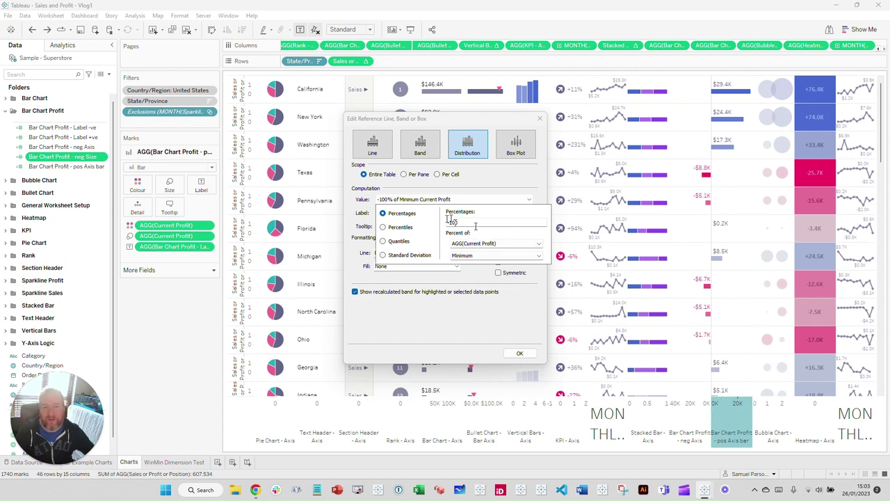
pyautogui.click(540, 119)
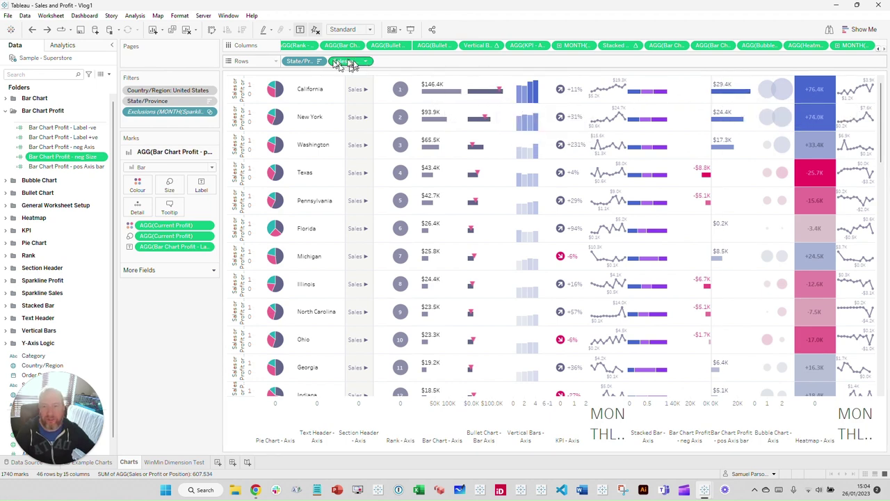
pyautogui.moveTo(346, 62)
pyautogui.mouseDown()
pyautogui.moveTo(359, 66)
pyautogui.moveTo(348, 62)
pyautogui.mouseUp()
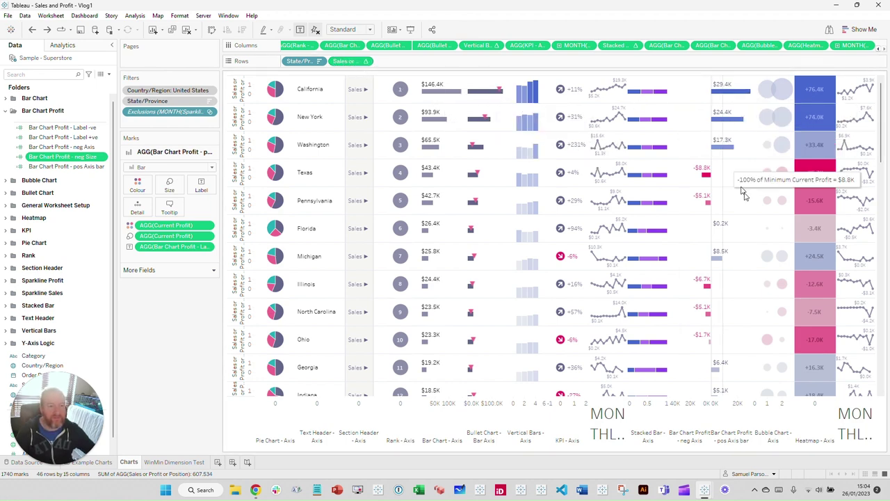
# Review the formula of the Bar Chart Profit - Label -ve calculated field and close it unchanged
pyautogui.keyDown('ctrl'); pyautogui.click(74, 129); pyautogui.keyUp('ctrl')
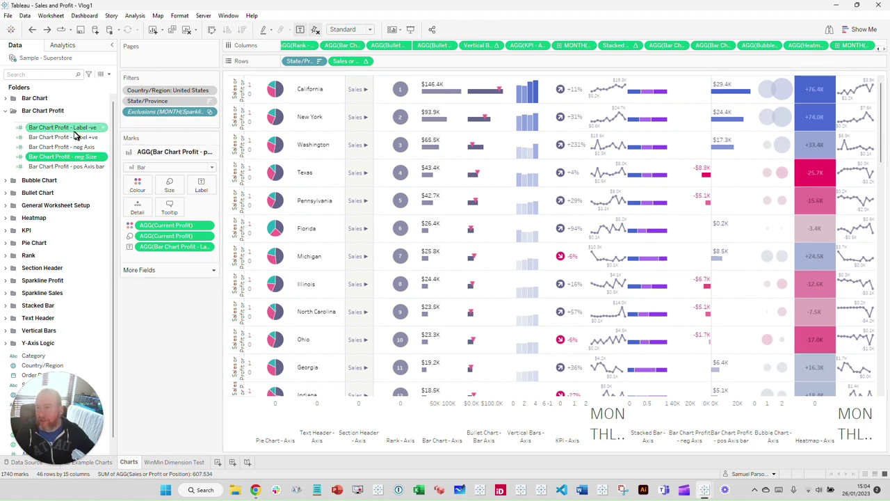
pyautogui.rightClick(75, 131)
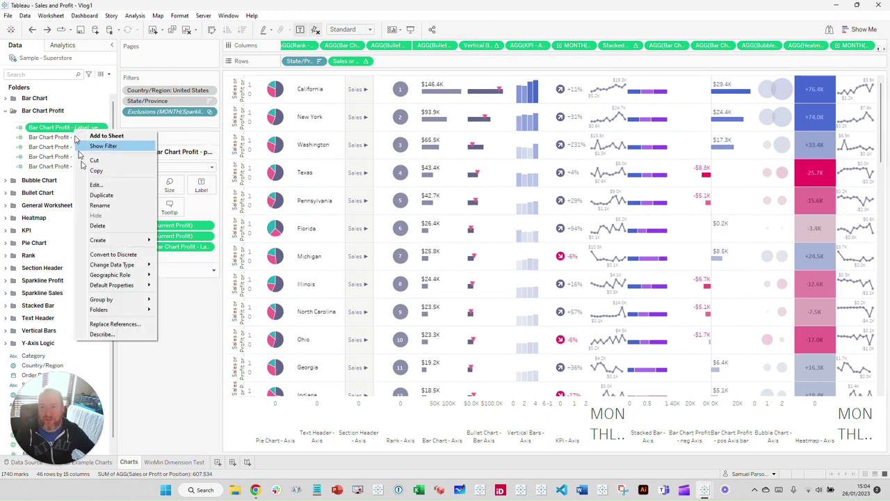
pyautogui.click(94, 180)
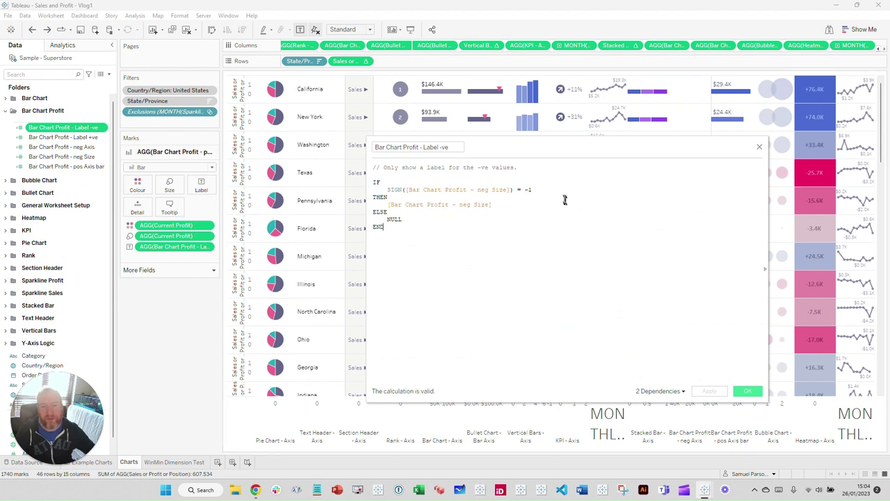
pyautogui.moveTo(541, 188); pyautogui.dragTo(423, 190)
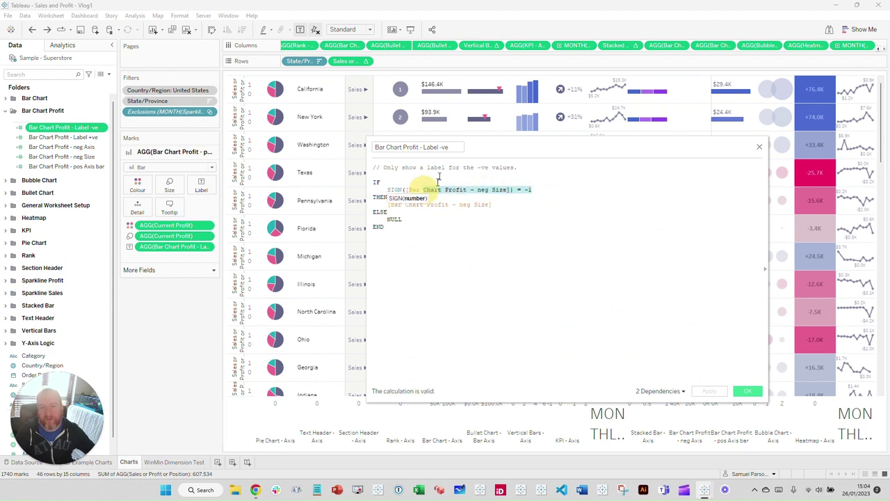
pyautogui.moveTo(696, 147); pyautogui.dragTo(561, 208)
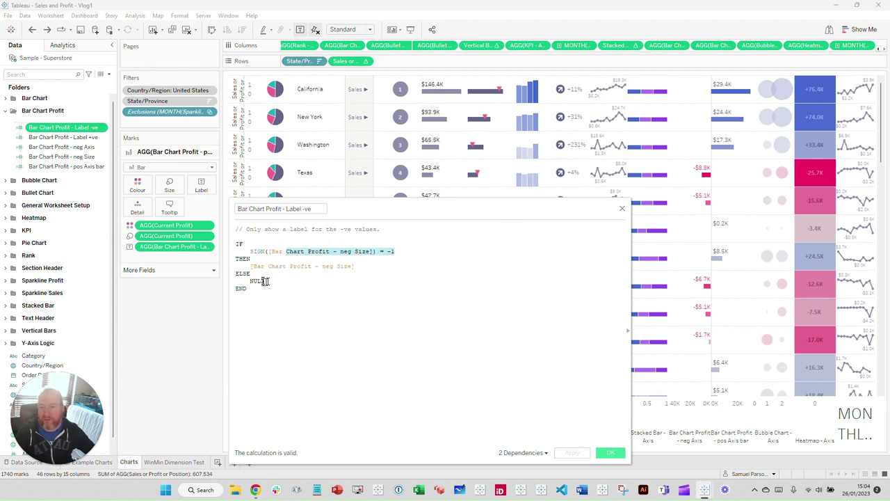
pyautogui.click(622, 210)
# Review the formula of the Bar Chart Profit - Label +ve calculated field and close it unchanged
pyautogui.rightClick(70, 138)
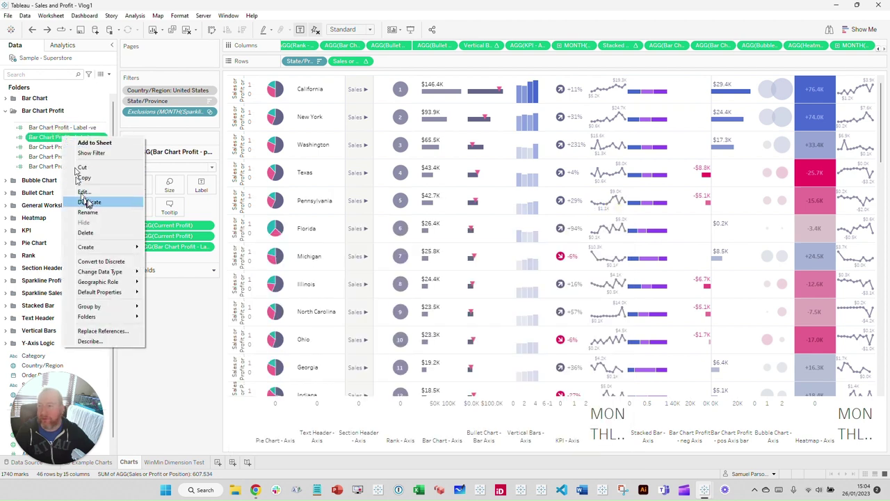
pyautogui.click(88, 194)
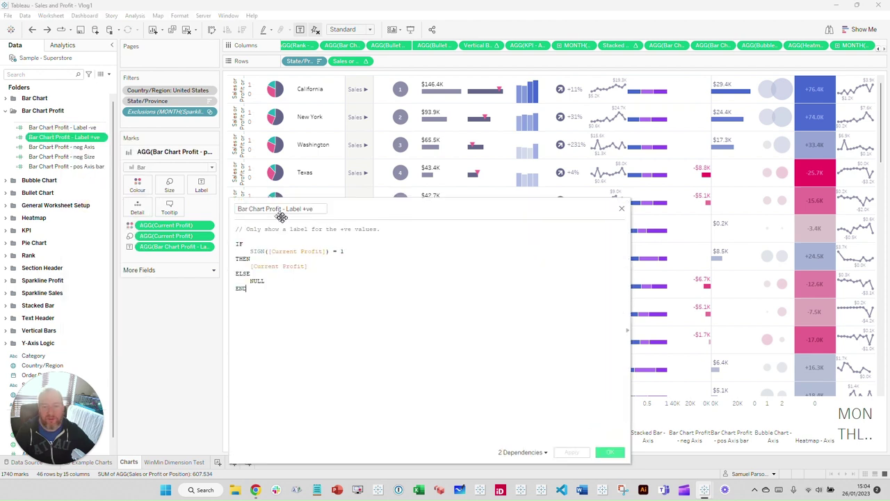
pyautogui.tripleClick(299, 253)
pyautogui.click(308, 294)
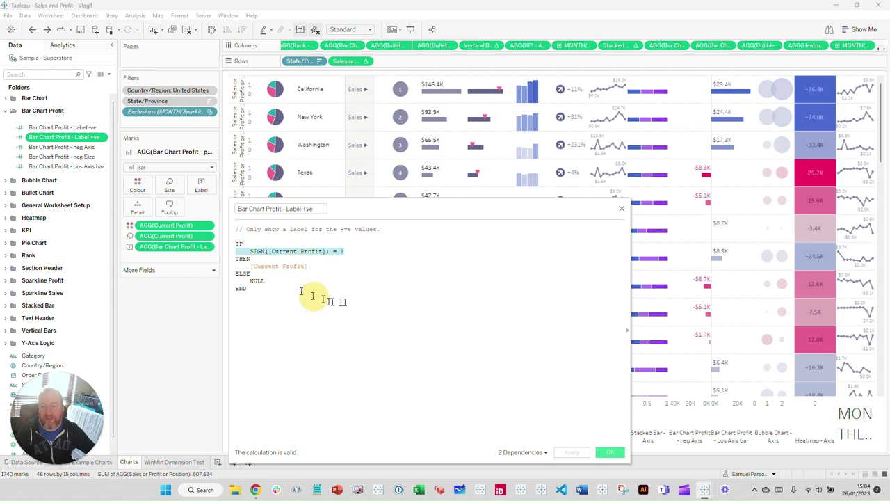
pyautogui.click(622, 209)
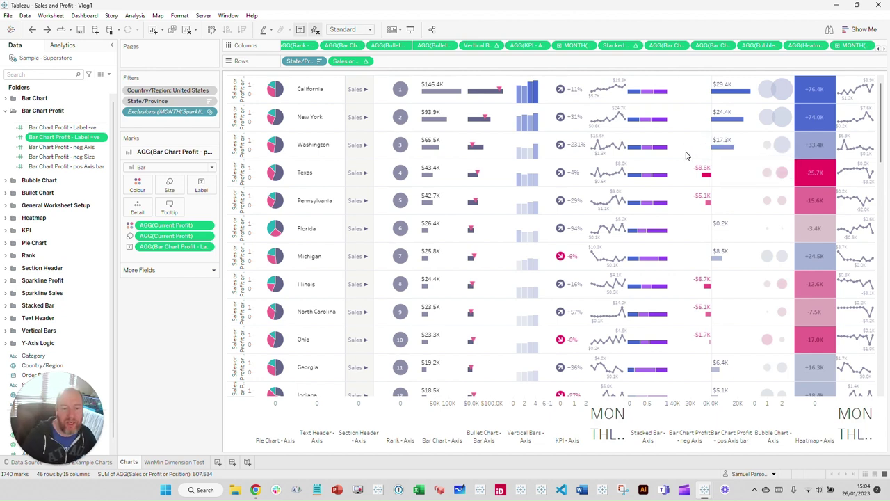
# Hide the axis headers beneath the charts and collapse the Bar Chart Profit folder
pyautogui.rightClick(701, 412)
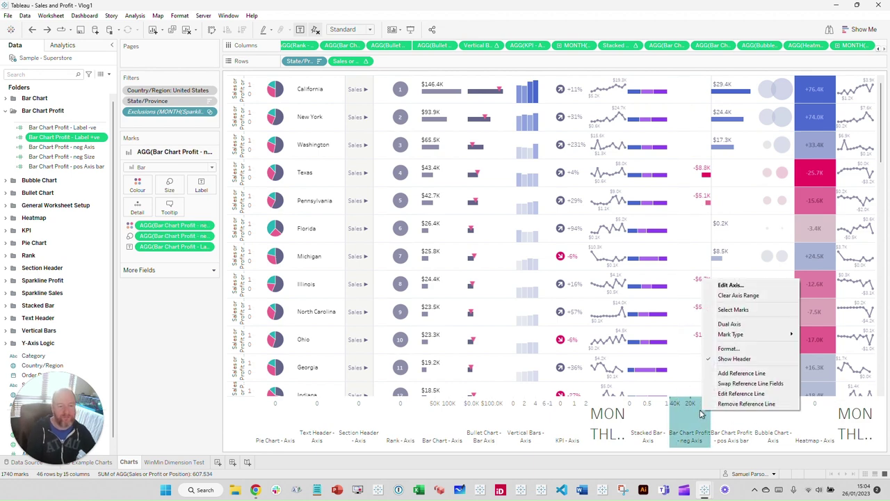
pyautogui.click(725, 372)
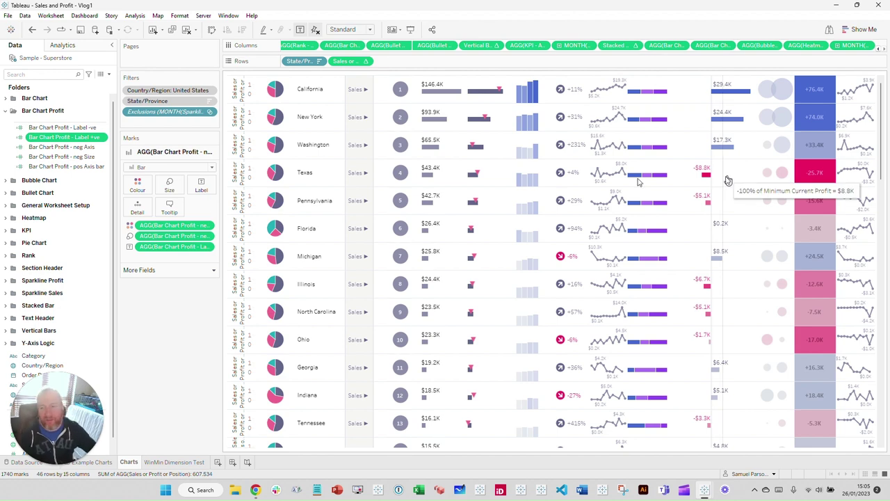
pyautogui.click(6, 111)
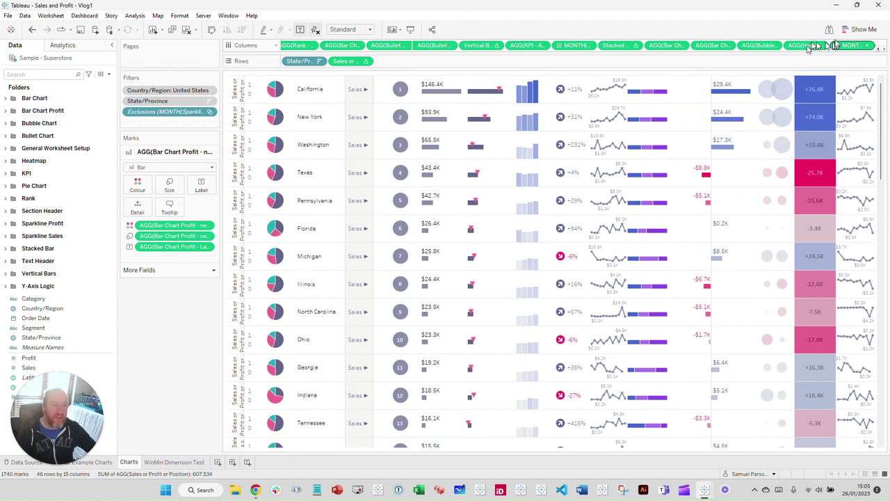
# Show the marks settings of the bubble chart column and examine the yearly profit tooltips of several states' bubbles
pyautogui.click(757, 45)
pyautogui.moveTo(781, 87)
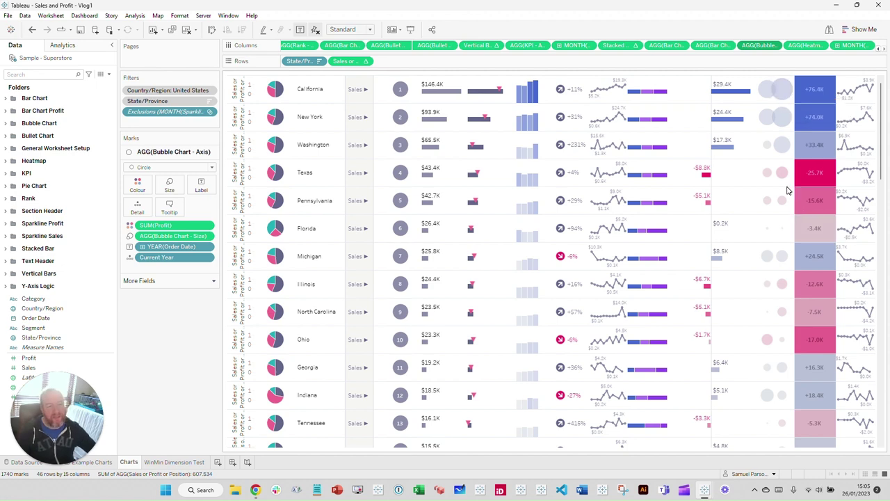
pyautogui.moveTo(779, 203)
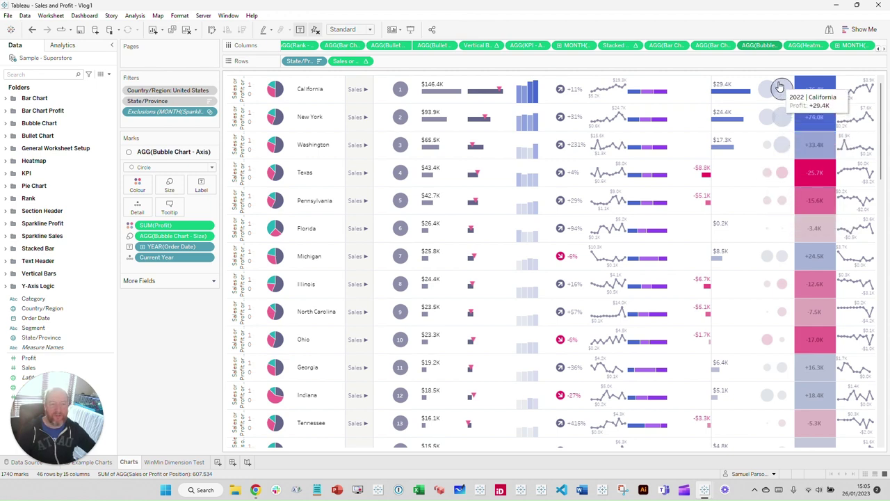
pyautogui.moveTo(777, 148)
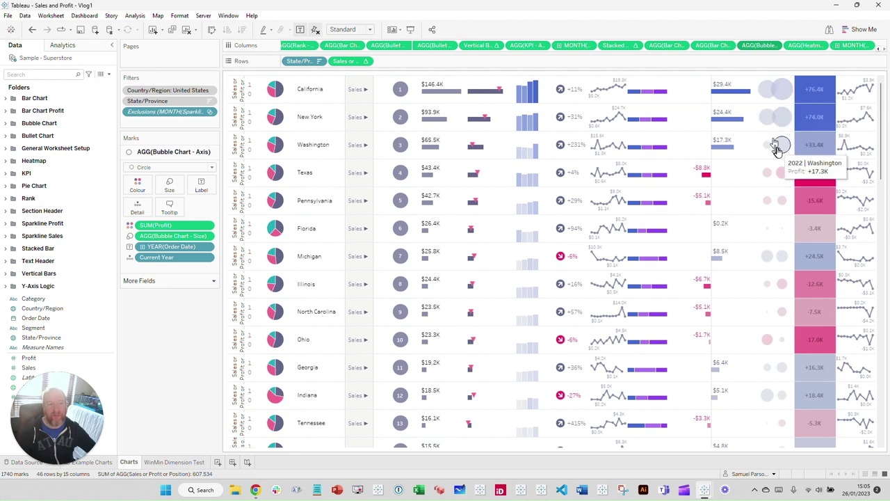
pyautogui.moveTo(782, 173)
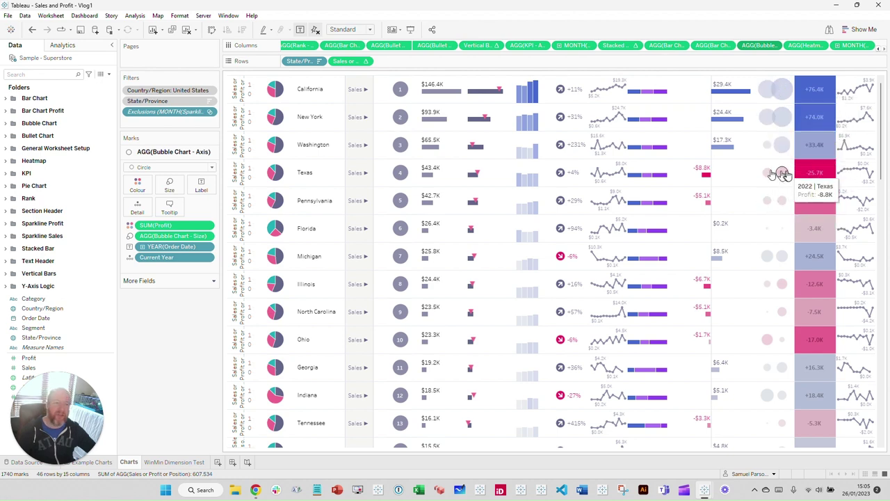
pyautogui.moveTo(771, 292)
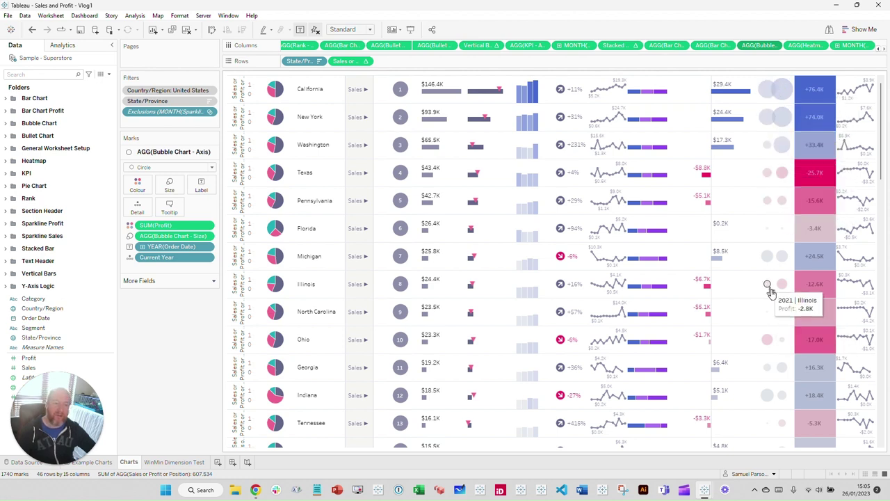
pyautogui.moveTo(765, 314)
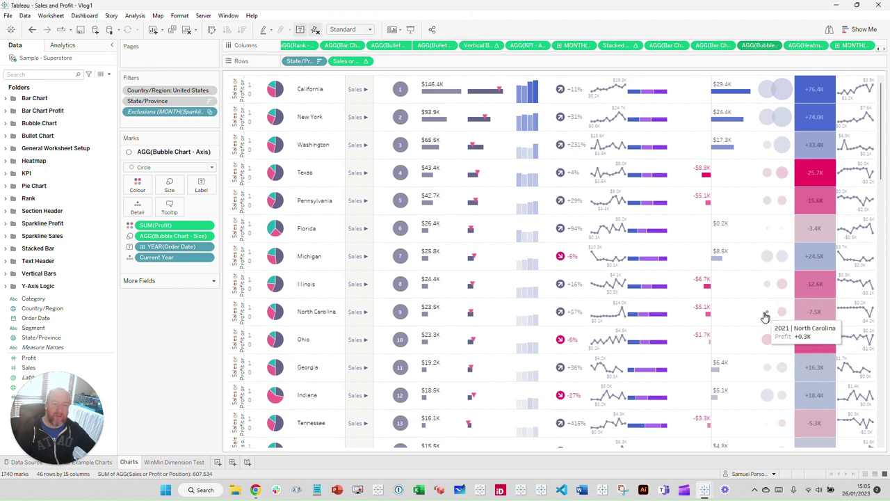
pyautogui.moveTo(766, 348)
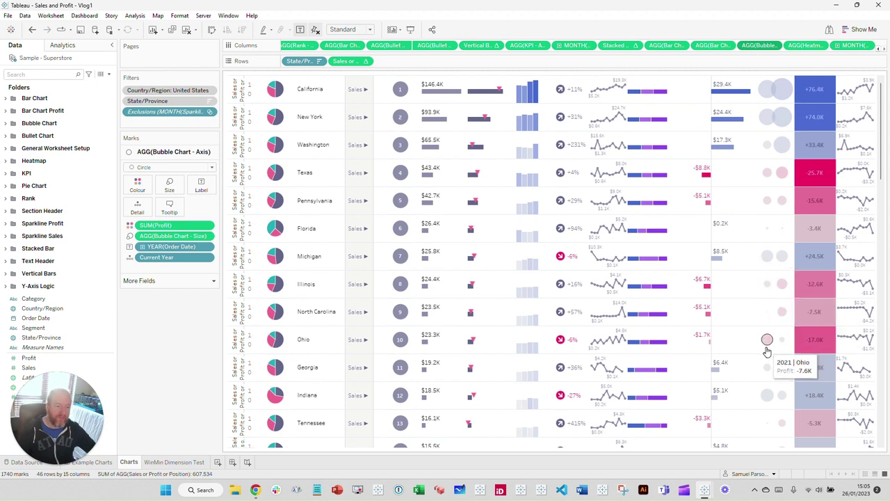
pyautogui.moveTo(782, 335)
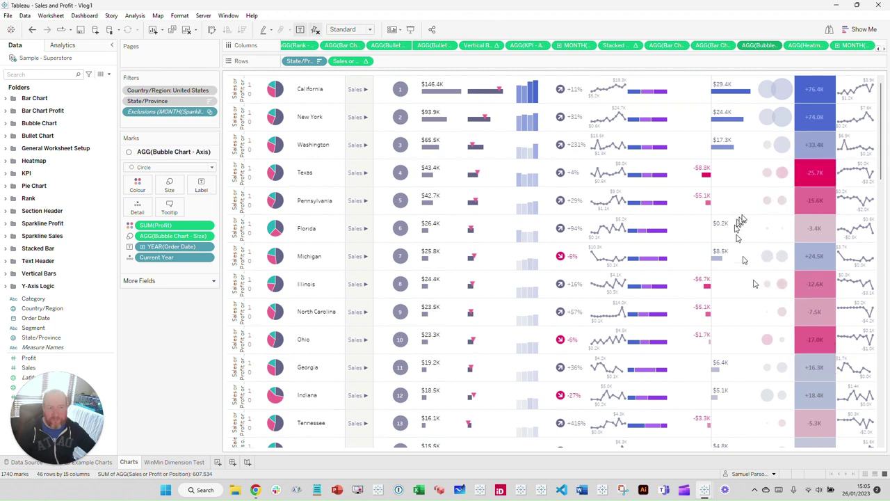
# Open the Bubble Chart - Axis calculated field from the Bubble Chart folder and enlarge its formula text
pyautogui.click(749, 47)
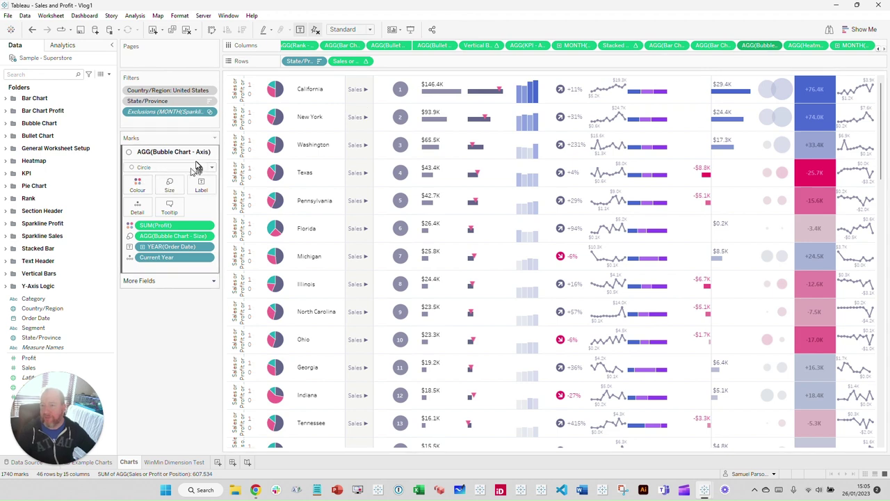
pyautogui.click(6, 124)
pyautogui.rightClick(33, 142)
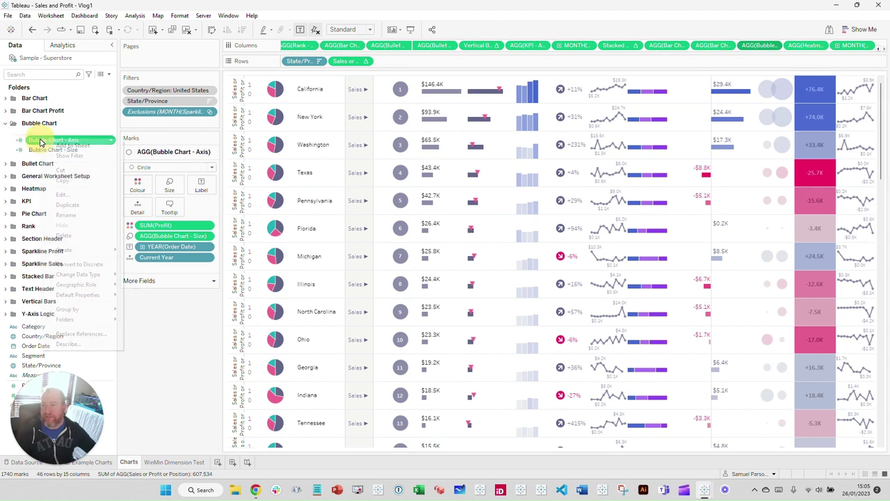
pyautogui.click(61, 196)
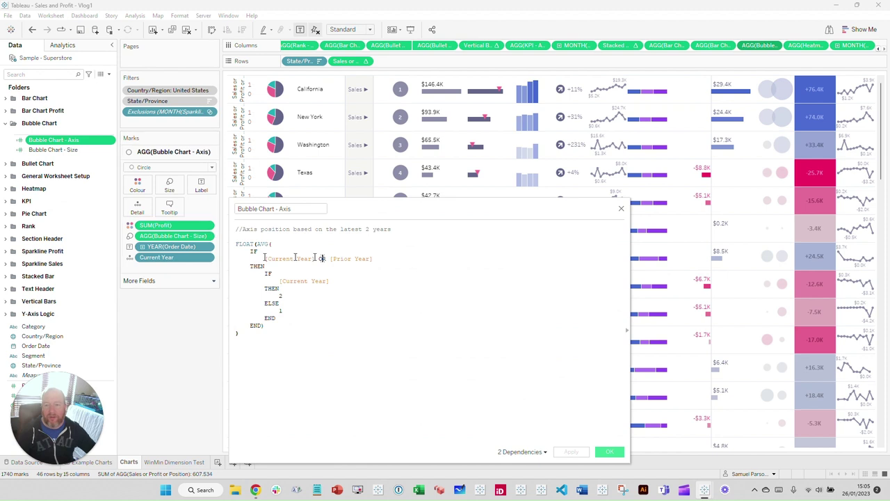
pyautogui.moveTo(400, 201); pyautogui.dragTo(442, 142)
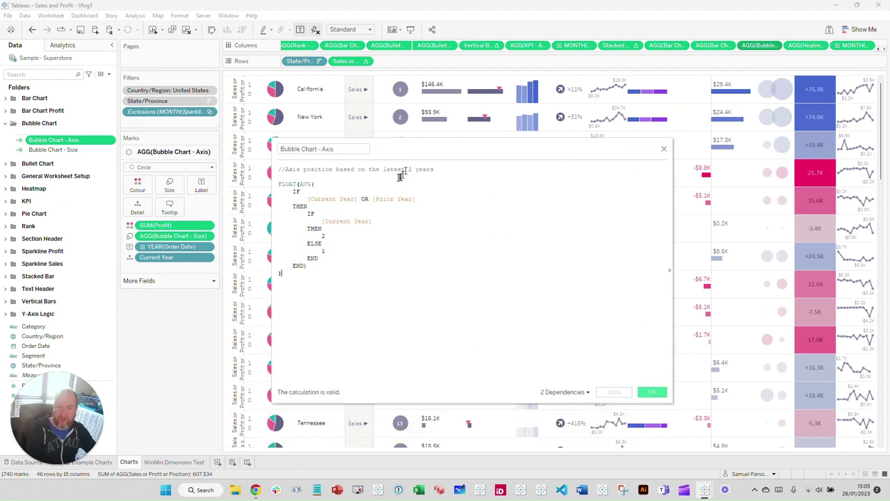
pyautogui.scroll(3, 345, 209)
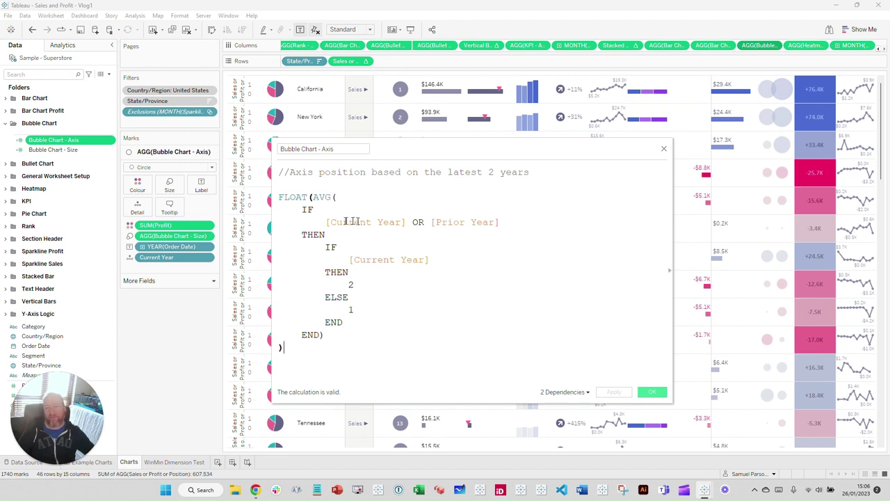
# Examine the Current Year and Prior Year conditions and their axis positions in the formula, and close the calculation unchanged
pyautogui.moveTo(303, 209); pyautogui.dragTo(511, 220)
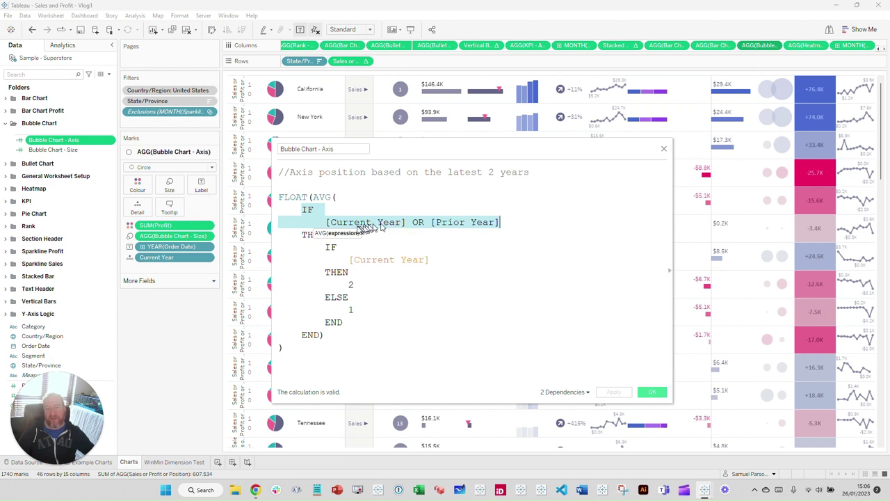
pyautogui.click(397, 223)
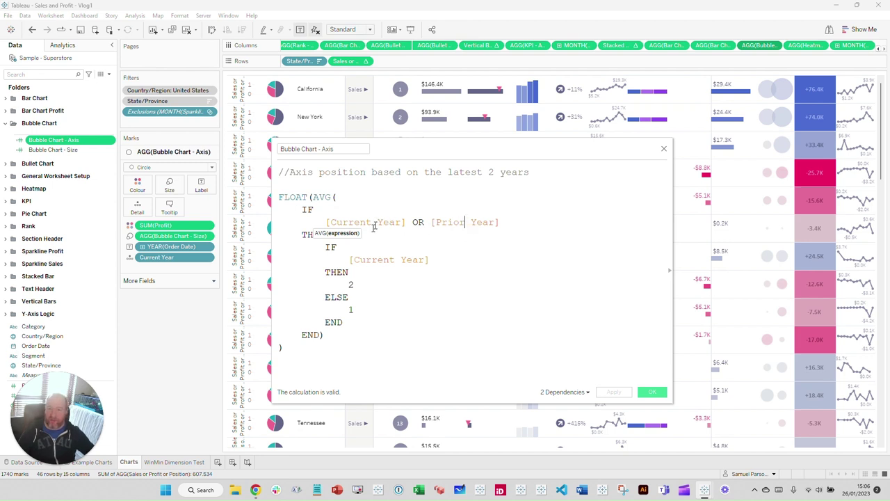
pyautogui.click(320, 248)
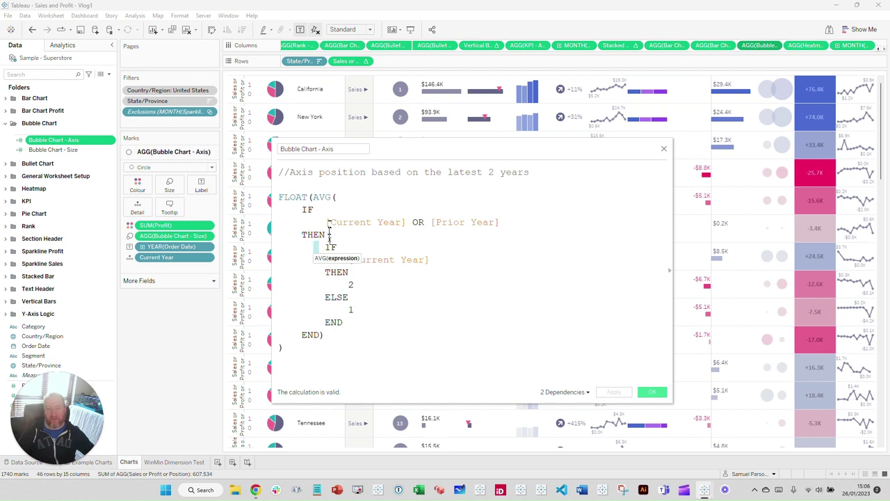
pyautogui.click(330, 234)
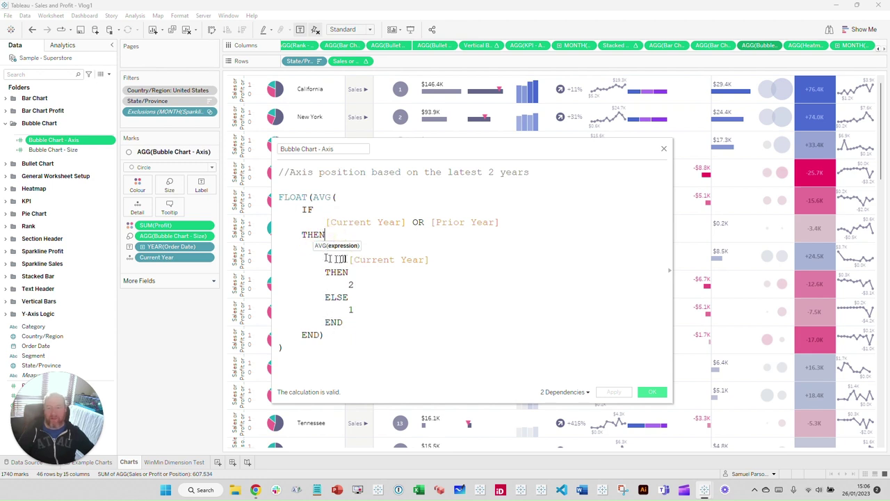
pyautogui.click(421, 280)
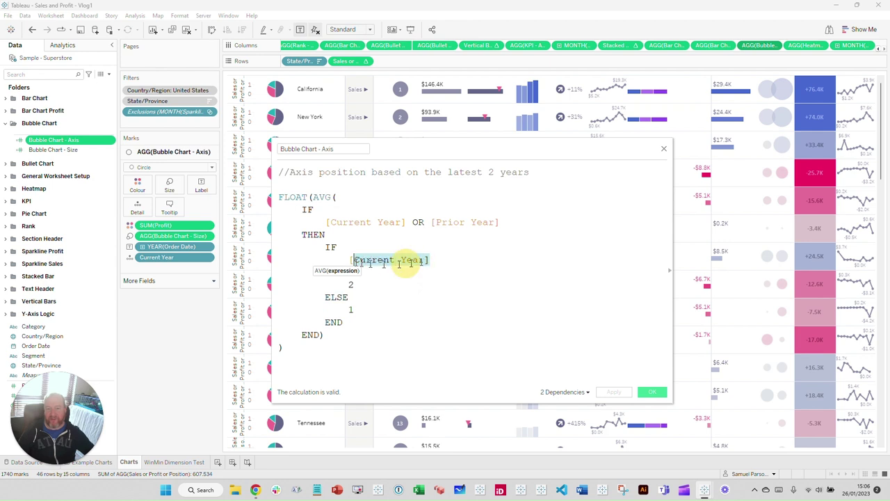
pyautogui.moveTo(391, 286); pyautogui.dragTo(330, 285)
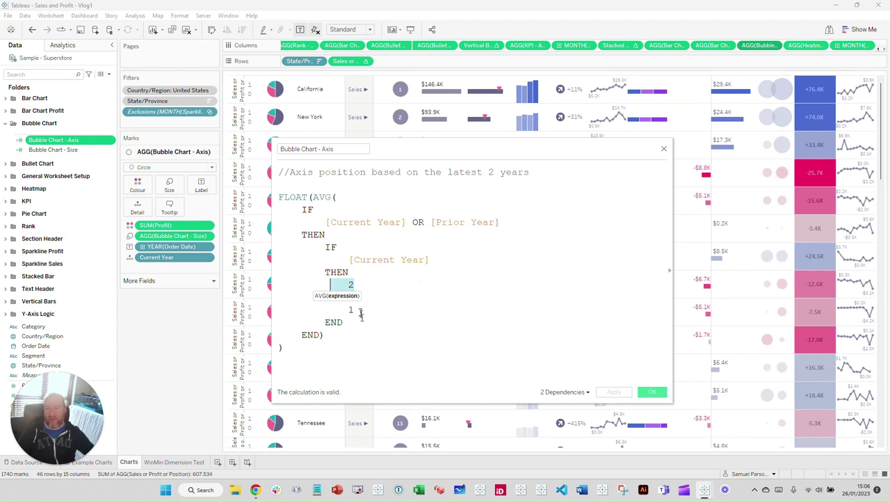
pyautogui.click(356, 311)
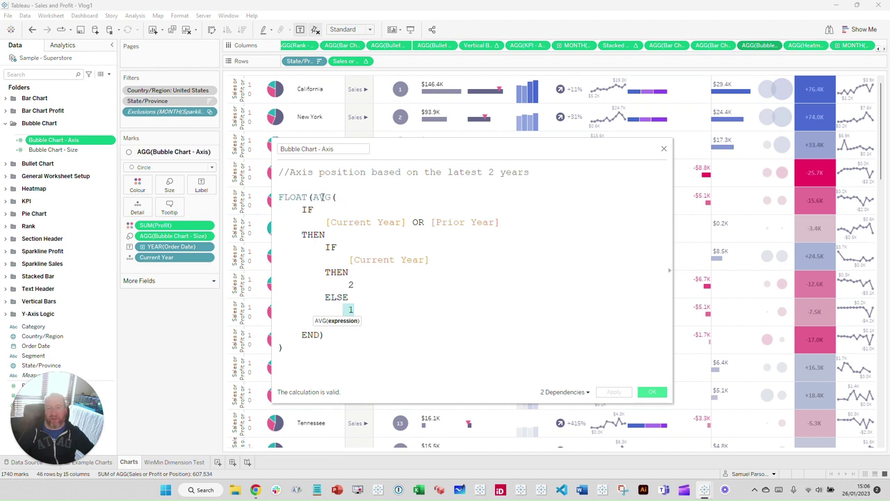
pyautogui.click(663, 151)
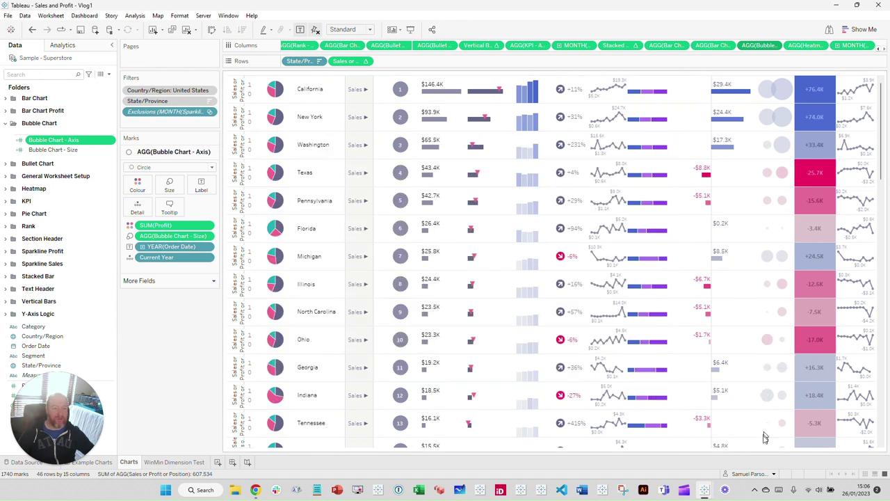
# Show the axis headers beneath the charts and check the bubble positions against the Bubble Chart - Axis scale
pyautogui.rightClick(772, 45)
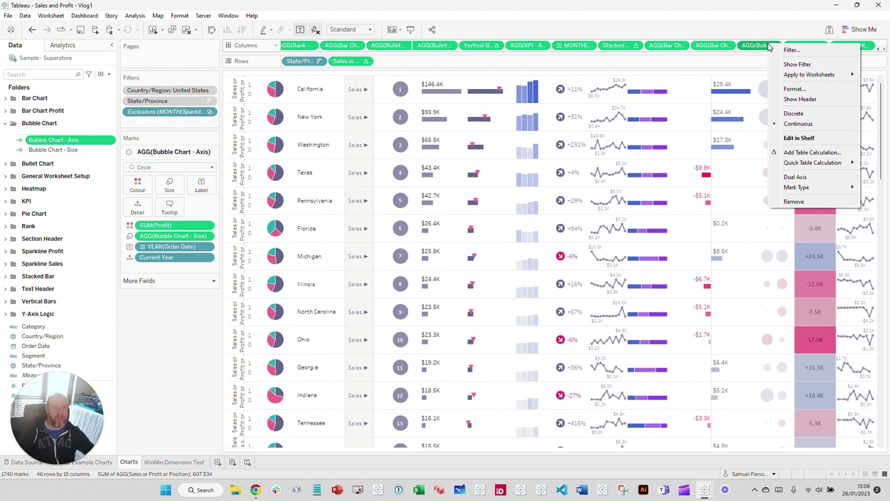
pyautogui.click(796, 99)
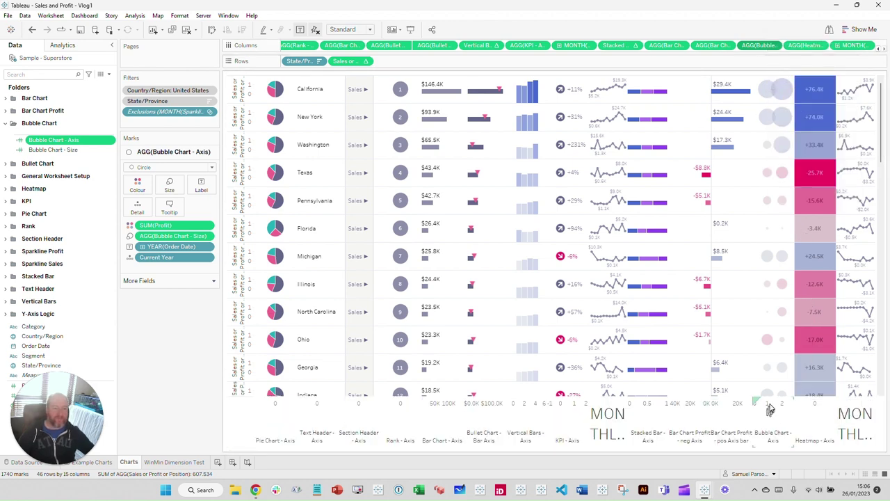
pyautogui.moveTo(767, 395)
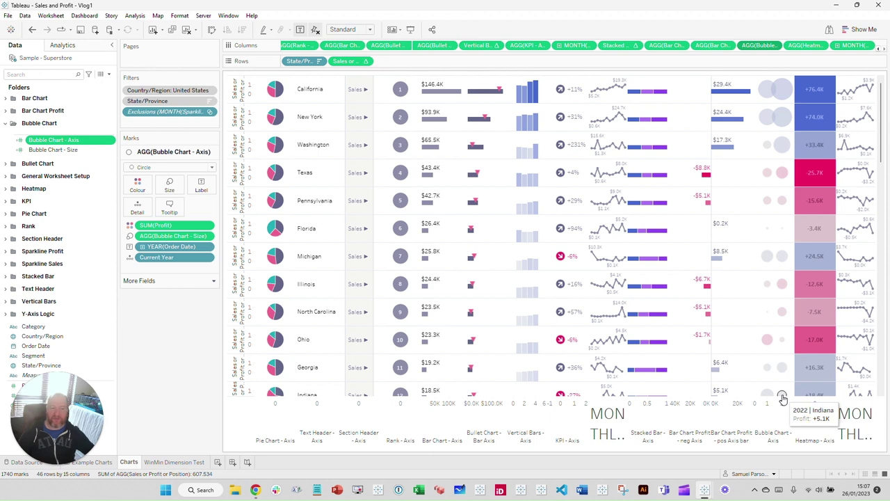
# Review the axis settings of Bubble Chart - Axis without changing them, and hide the axis headers again
pyautogui.rightClick(774, 407)
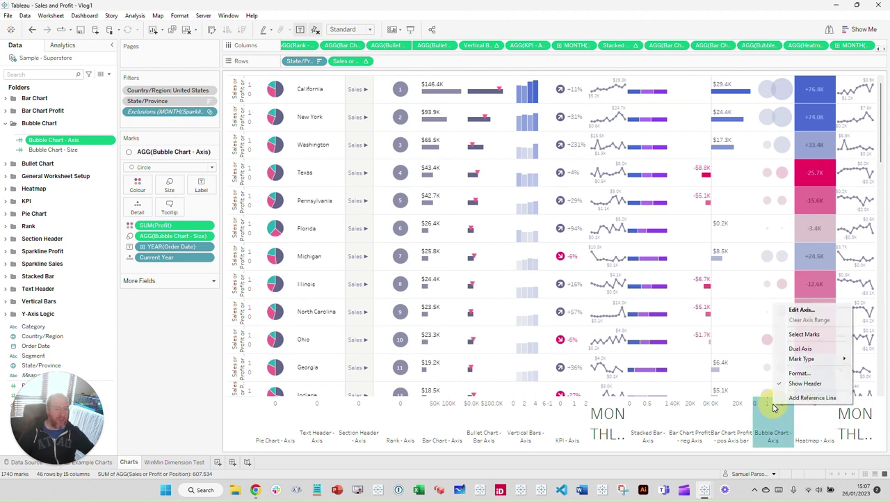
pyautogui.press('Escape')
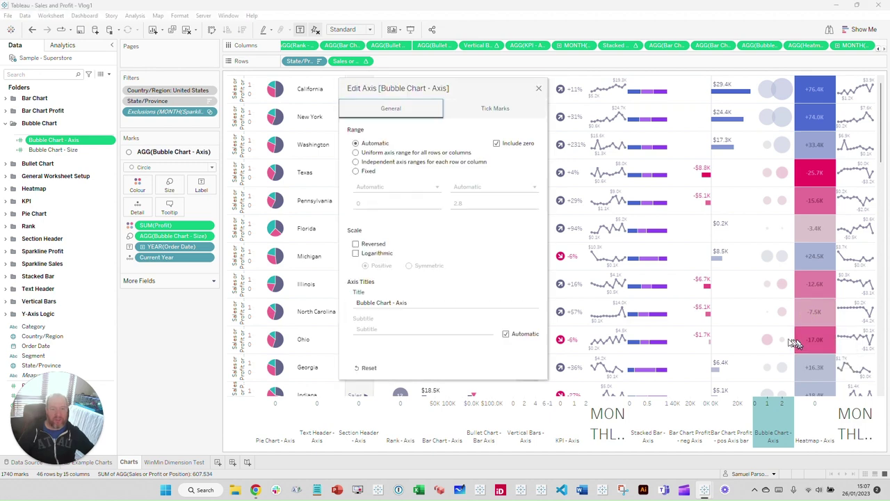
pyautogui.click(539, 90)
pyautogui.rightClick(770, 408)
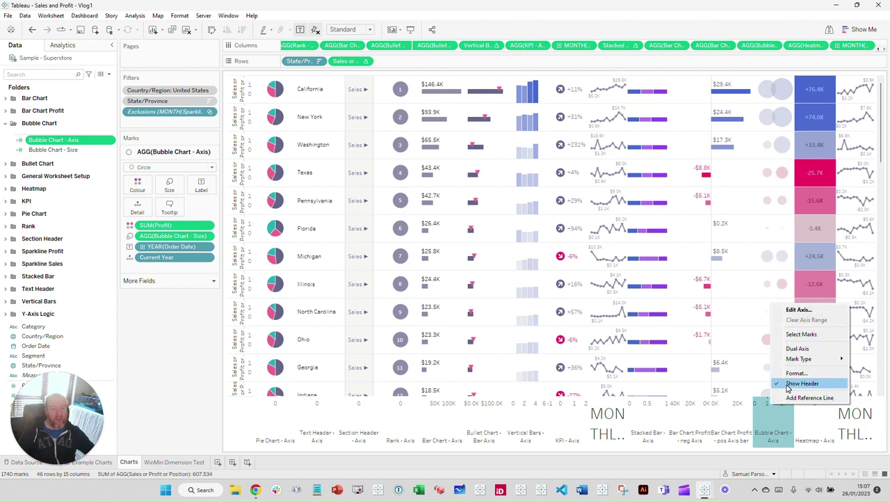
pyautogui.click(788, 387)
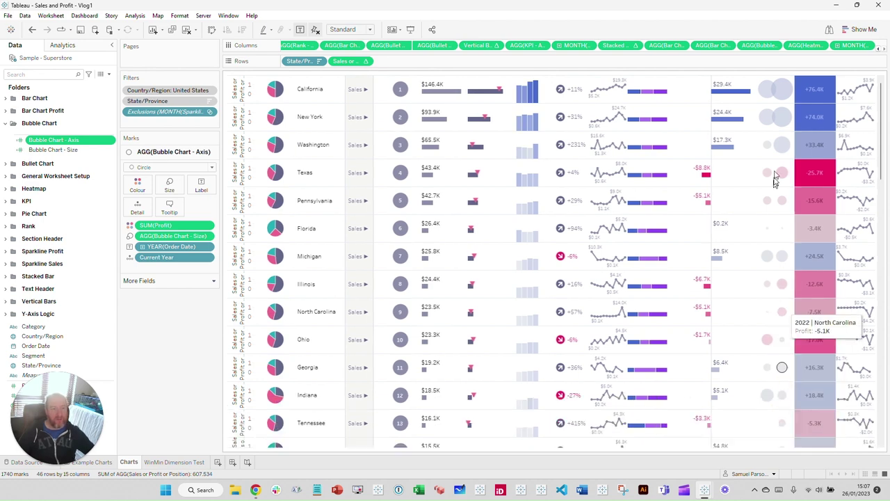
# Examine the yearly profit tooltips of the bubbles and the size, order year and Current Year fields on the bubble marks
pyautogui.moveTo(768, 90)
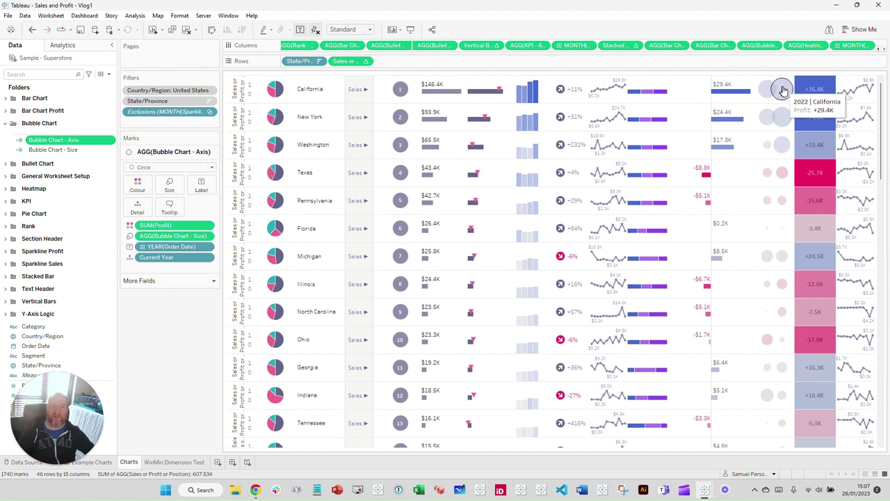
pyautogui.moveTo(796, 299)
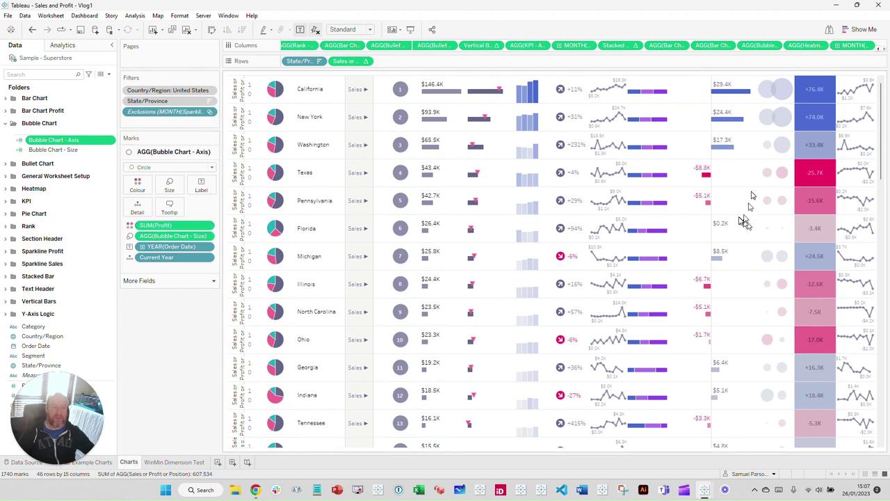
pyautogui.moveTo(783, 177)
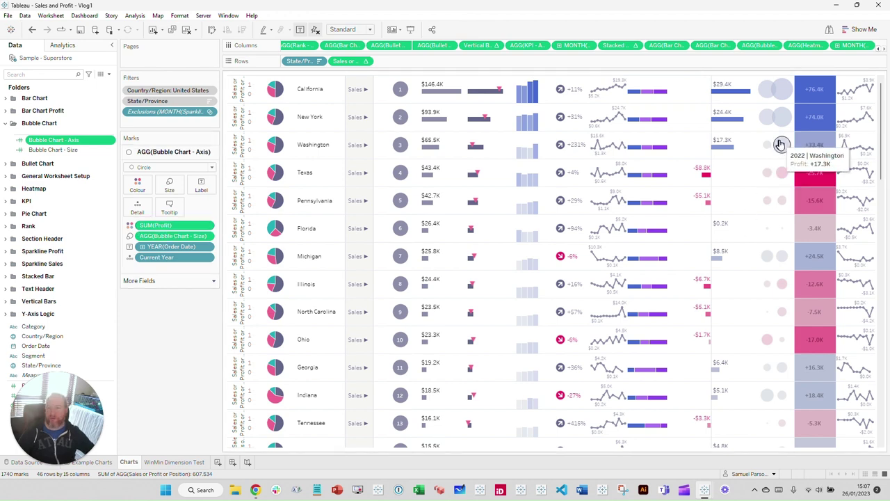
pyautogui.moveTo(180, 237)
pyautogui.mouseDown()
pyautogui.moveTo(185, 252)
pyautogui.moveTo(158, 240)
pyautogui.moveTo(167, 244)
pyautogui.mouseUp()
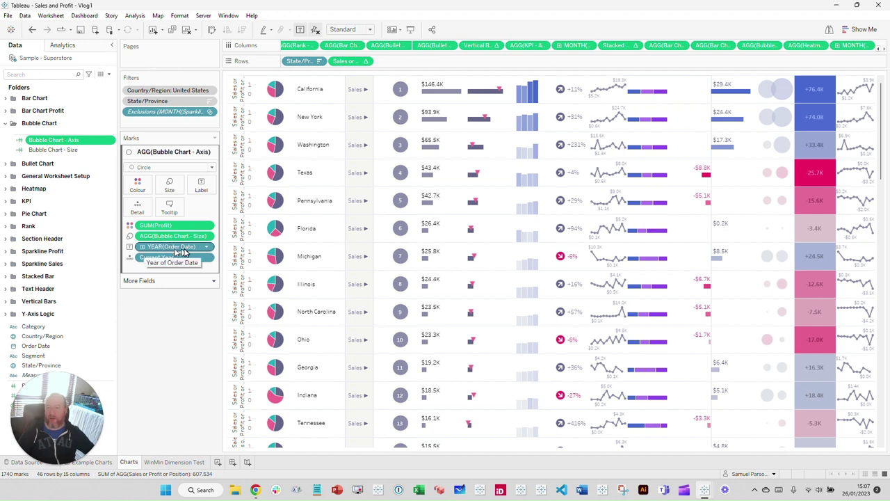
pyautogui.moveTo(175, 251)
pyautogui.mouseDown()
pyautogui.moveTo(185, 270)
pyautogui.moveTo(182, 249)
pyautogui.moveTo(159, 259)
pyautogui.mouseUp()
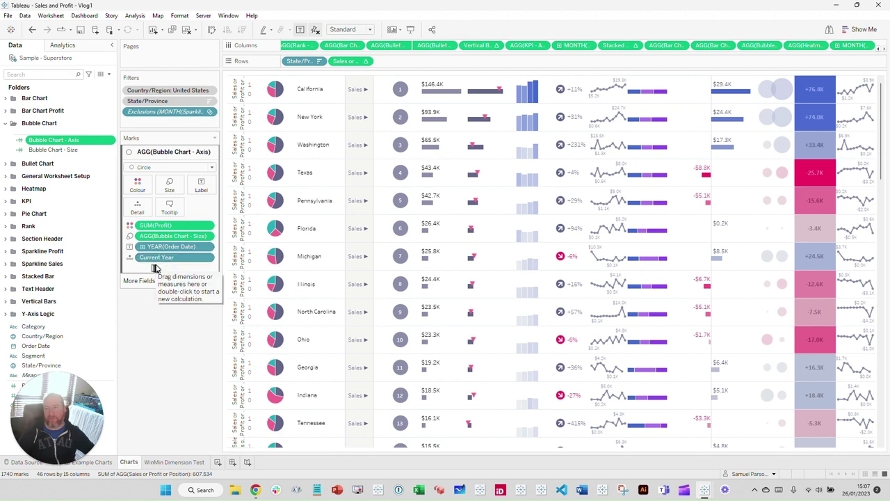
pyautogui.moveTo(782, 119)
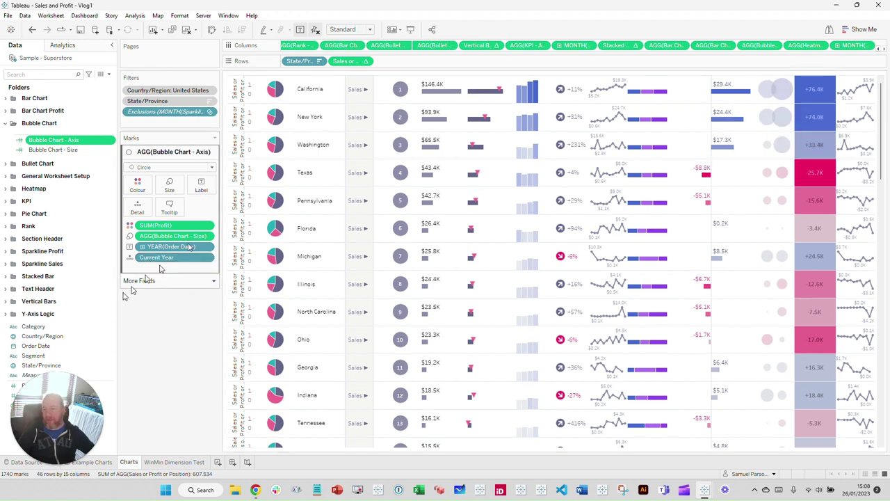
# Review the year condition, Profit field and ABS function in the Bubble Chart - Size calculated field and close it unchanged
pyautogui.click(54, 149)
pyautogui.rightClick(63, 150)
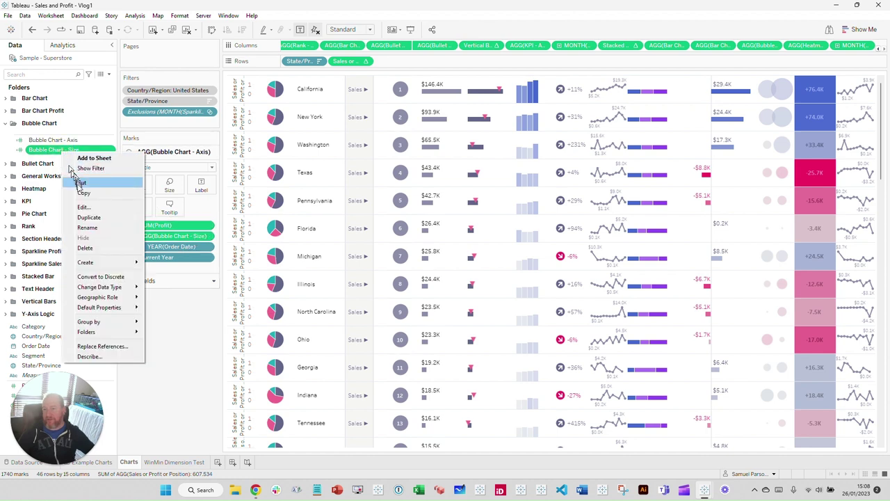
pyautogui.click(81, 206)
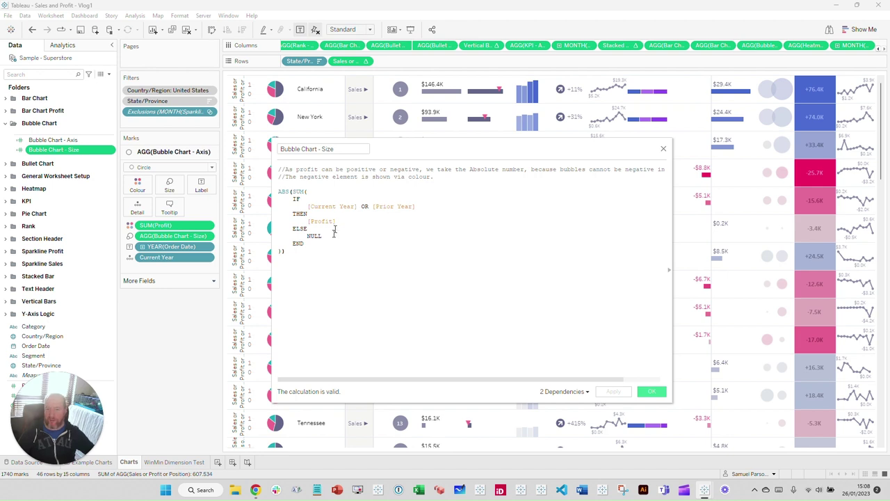
pyautogui.click(417, 206)
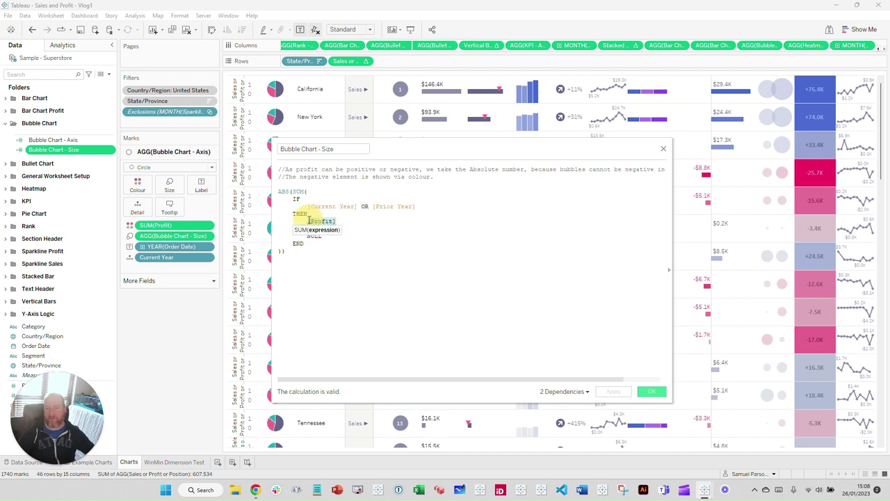
pyautogui.click(366, 234)
pyautogui.click(283, 191)
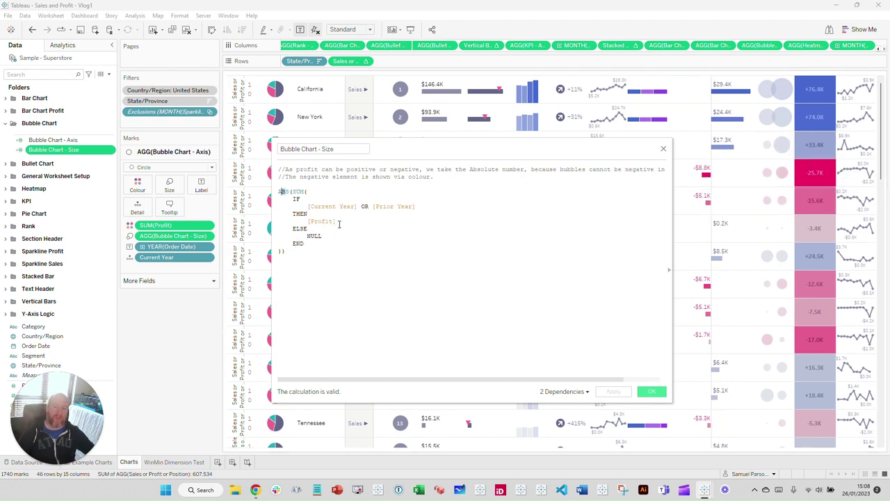
pyautogui.moveTo(768, 148)
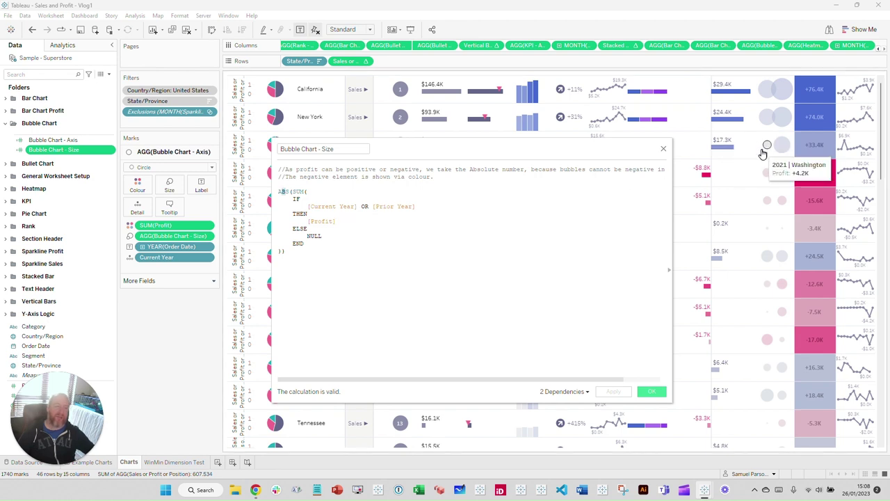
pyautogui.click(663, 148)
# Compare a few states' bubbles, show the heatmap column's marks settings and collapse the Bubble Chart folder
pyautogui.moveTo(782, 176)
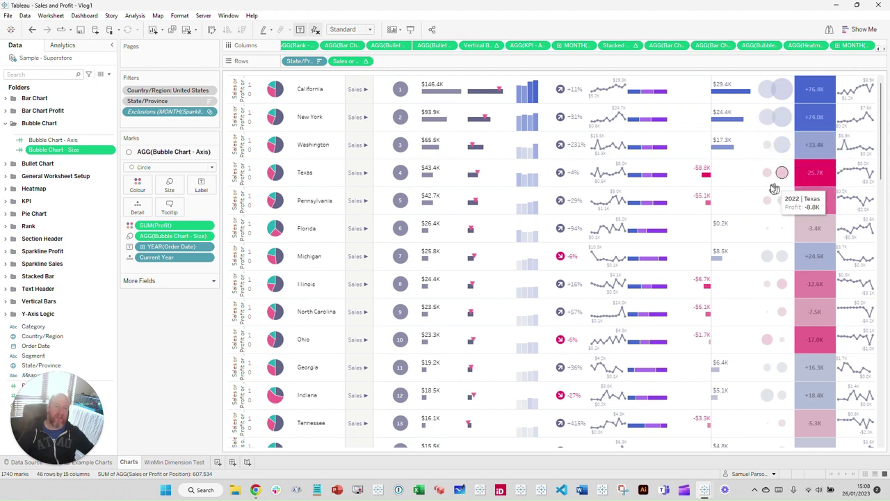
pyautogui.moveTo(780, 256)
pyautogui.moveTo(770, 370)
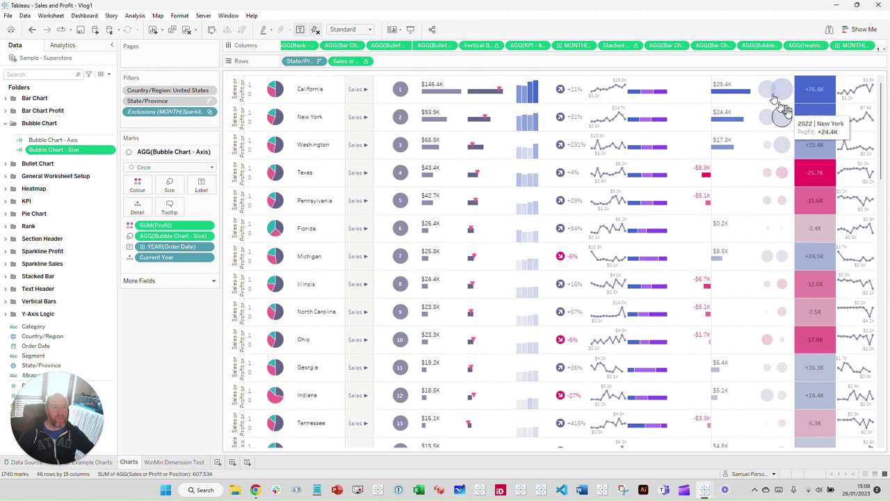
pyautogui.click(807, 46)
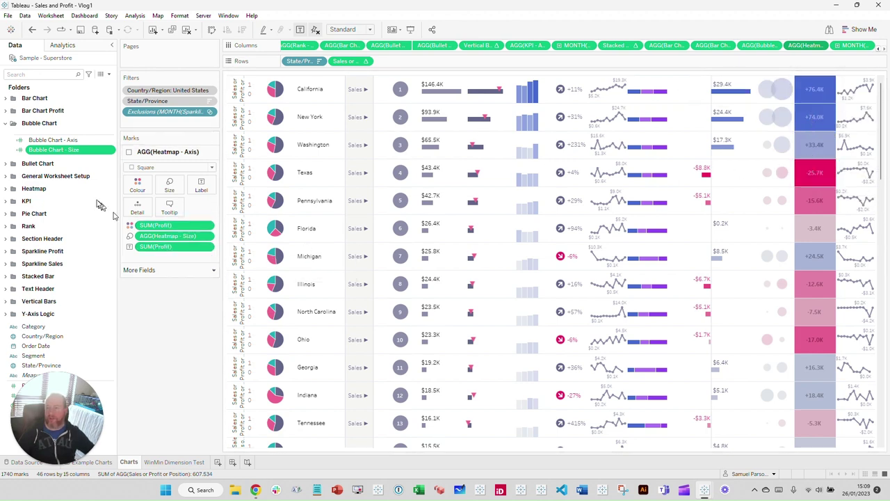
pyautogui.click(5, 125)
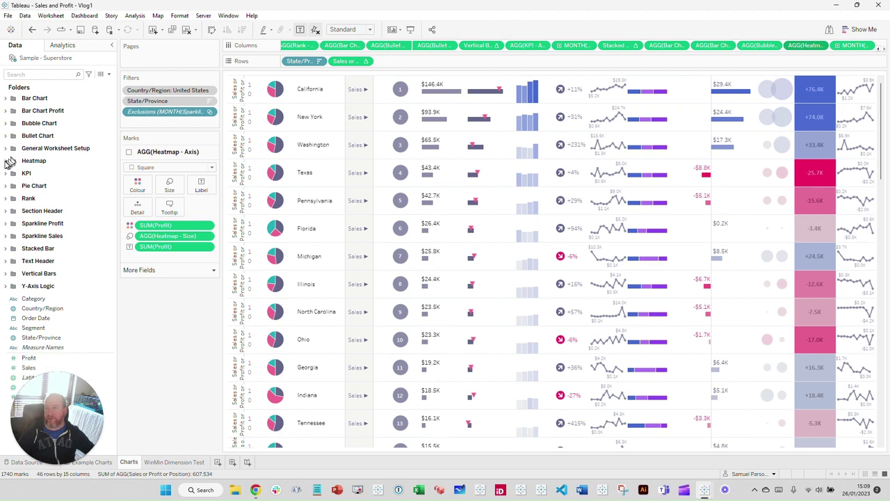
# Expand the Heatmap folder, review the formula of the Heatmap - Axis calculated field and close it unchanged
pyautogui.click(7, 161)
pyautogui.click(57, 178)
pyautogui.rightClick(57, 178)
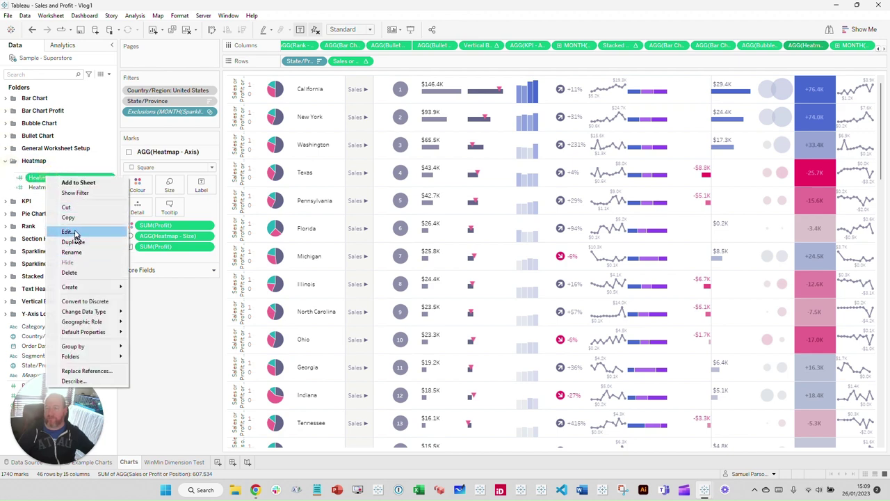
pyautogui.click(68, 232)
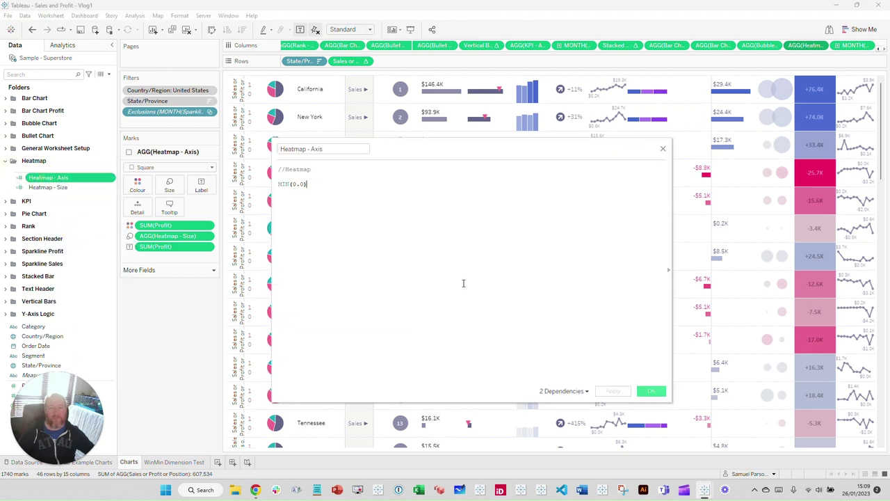
pyautogui.click(666, 149)
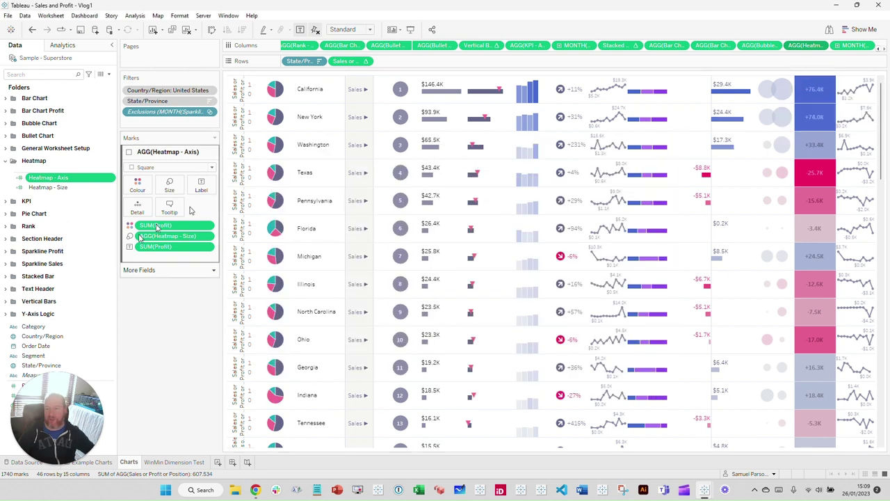
# Review the comment and the AVG(1) formula in the Heatmap - Size calculated field and close it unchanged
pyautogui.rightClick(77, 191)
pyautogui.click(91, 238)
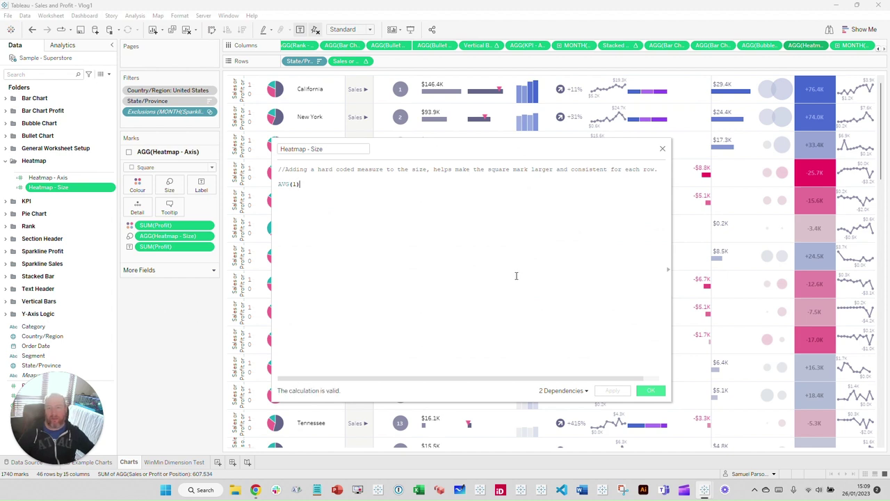
pyautogui.moveTo(300, 184); pyautogui.dragTo(278, 185)
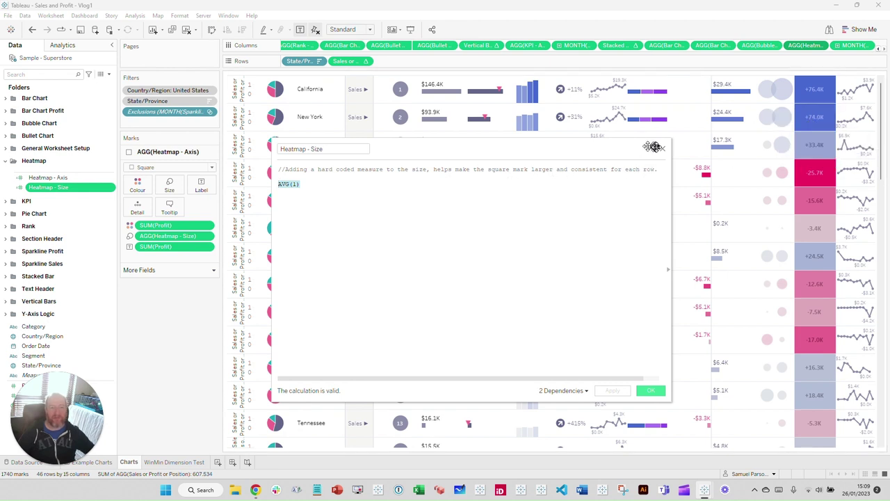
pyautogui.click(662, 151)
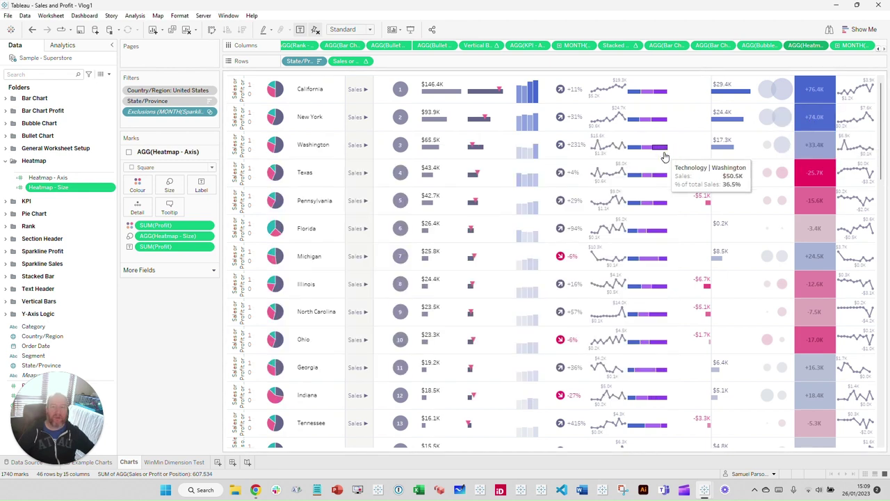
# Remove the Heatmap - Size field from the heatmap marks and keep the mark size at its maximum
pyautogui.moveTo(159, 240); pyautogui.dragTo(307, 162)
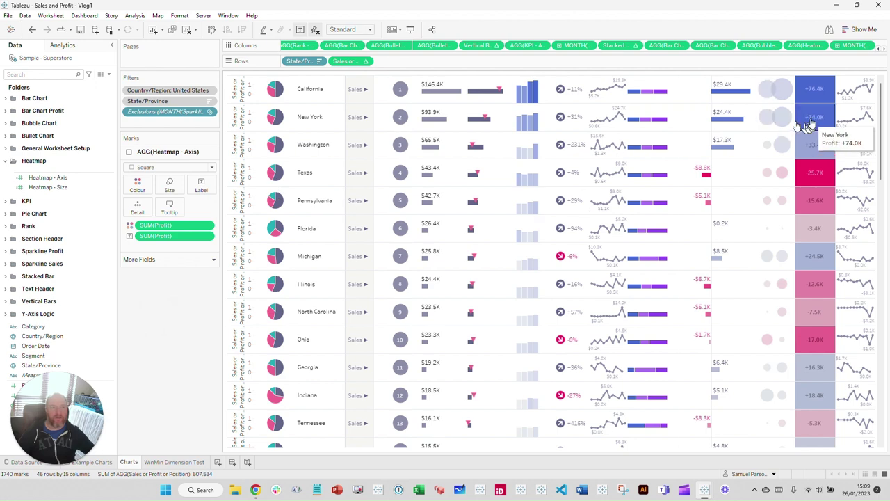
pyautogui.click(170, 184)
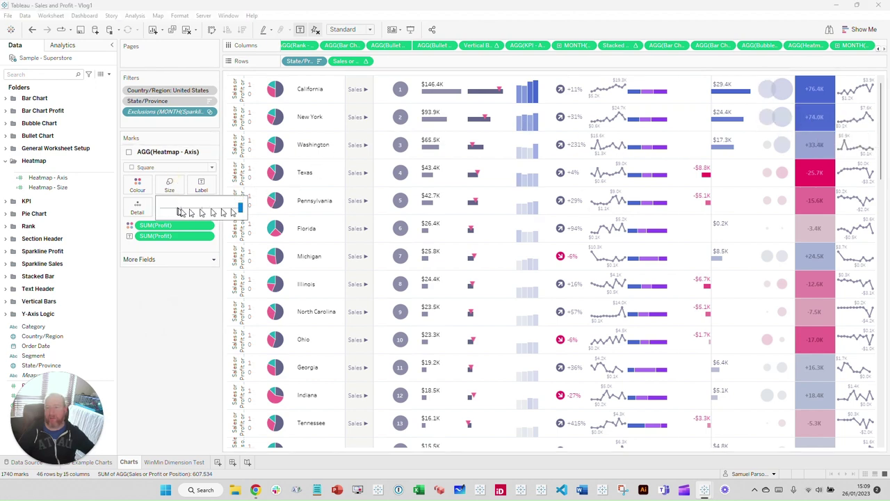
pyautogui.click(239, 207)
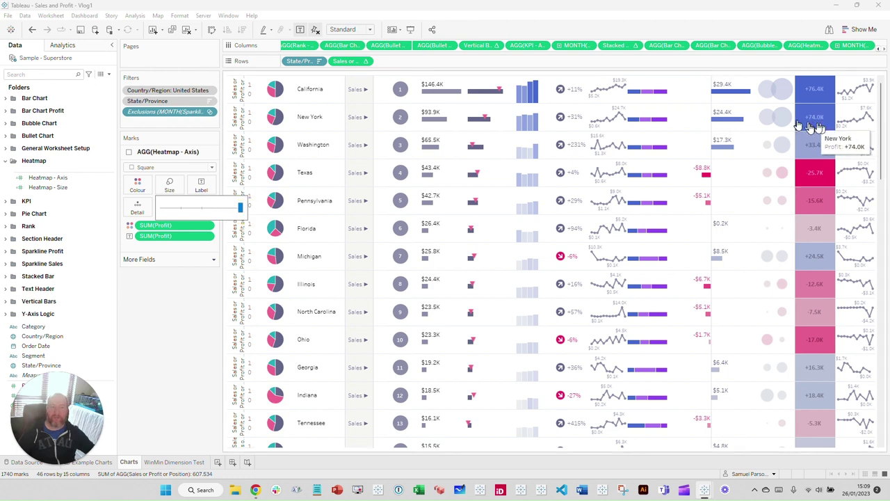
# Increase the table's constrained horizontal-to-vertical aspect ratio in the advanced table layout options and inspect how the heatmap squares fill their column
pyautogui.click(135, 15)
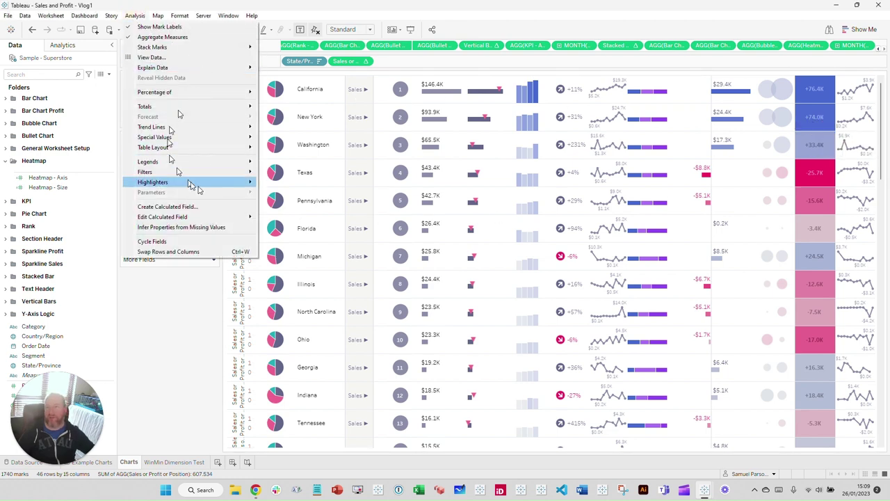
pyautogui.moveTo(167, 149)
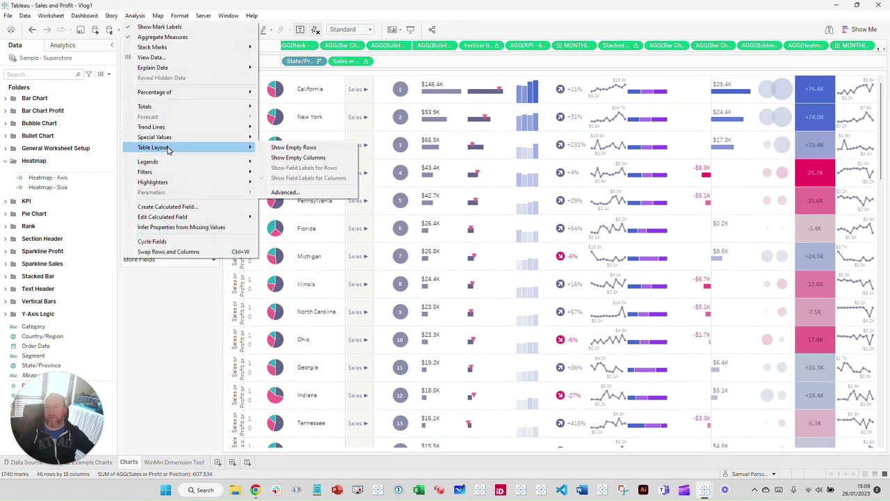
pyautogui.click(285, 192)
pyautogui.doubleClick(446, 170)
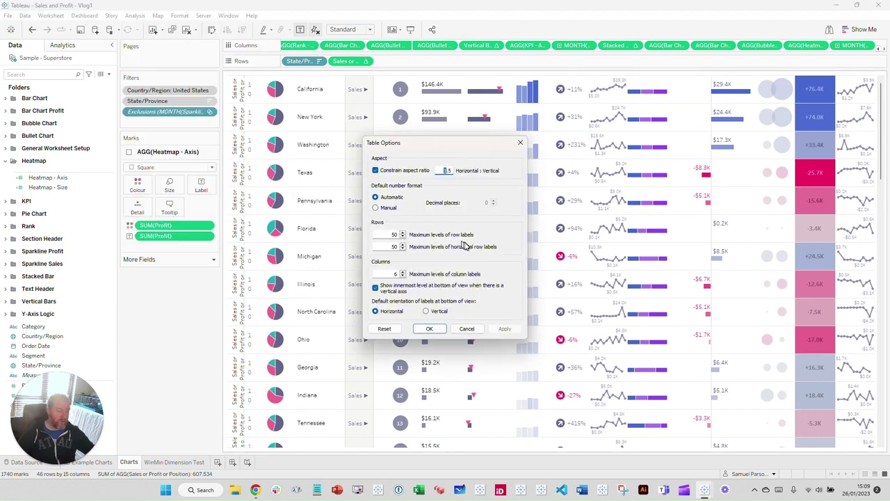
pyautogui.press('Return')
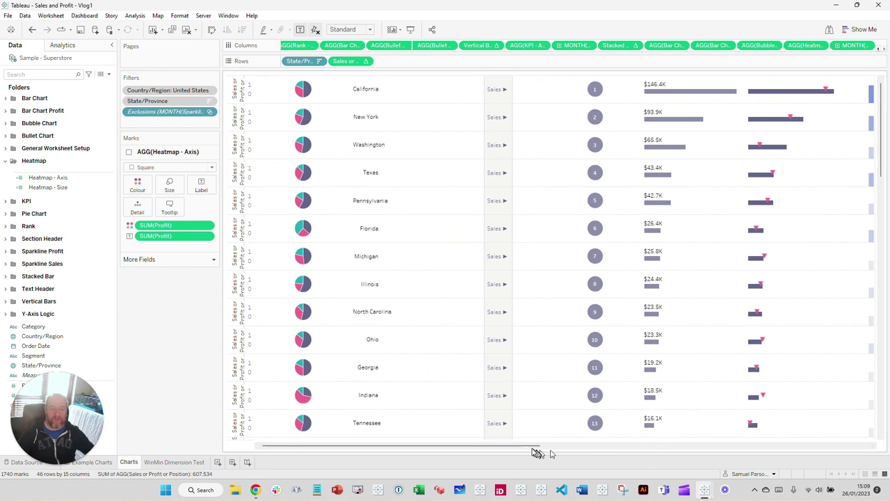
pyautogui.click(712, 446)
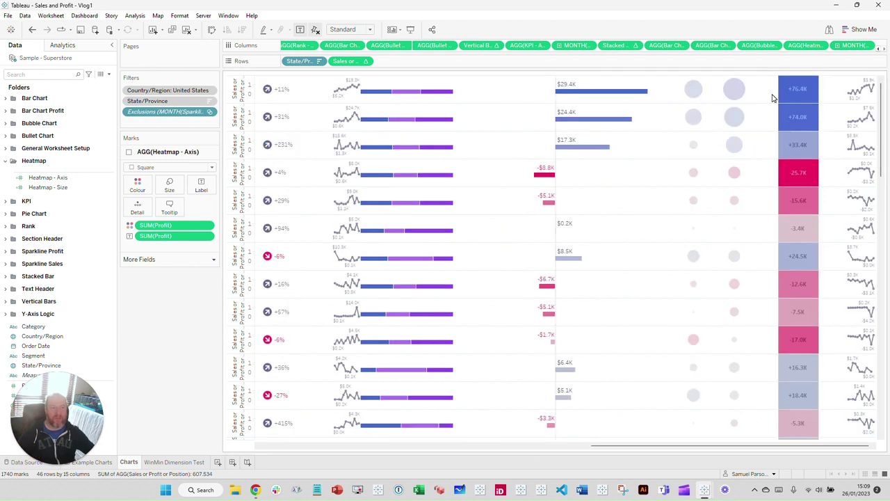
pyautogui.moveTo(809, 99)
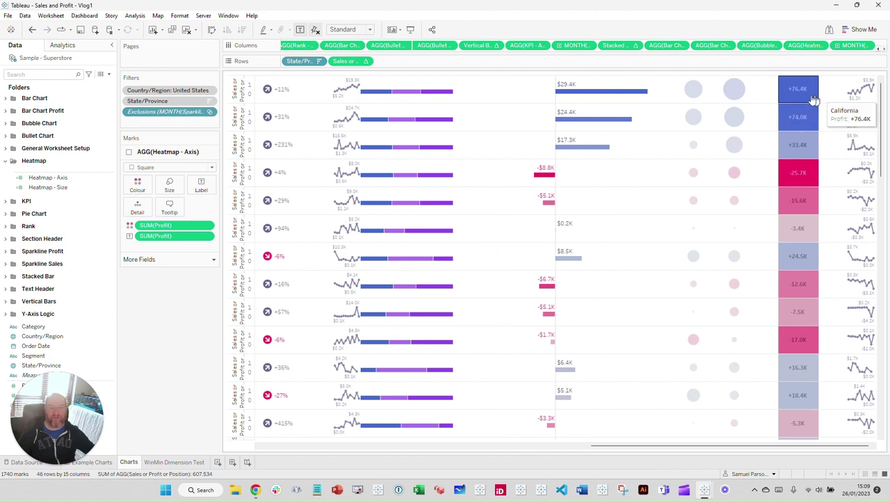
pyautogui.moveTo(782, 104)
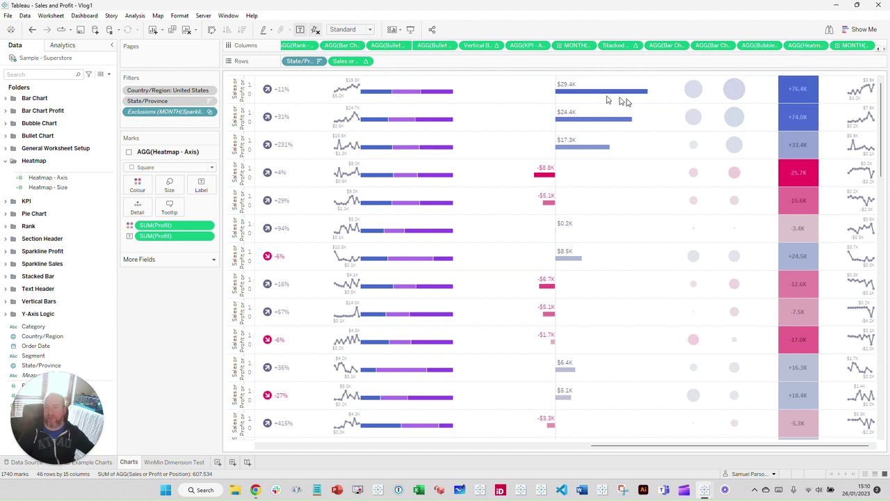
# Assign Heatmap - Size to the size of the heatmap marks again and check the mark size setting
pyautogui.moveTo(48, 187); pyautogui.dragTo(167, 190)
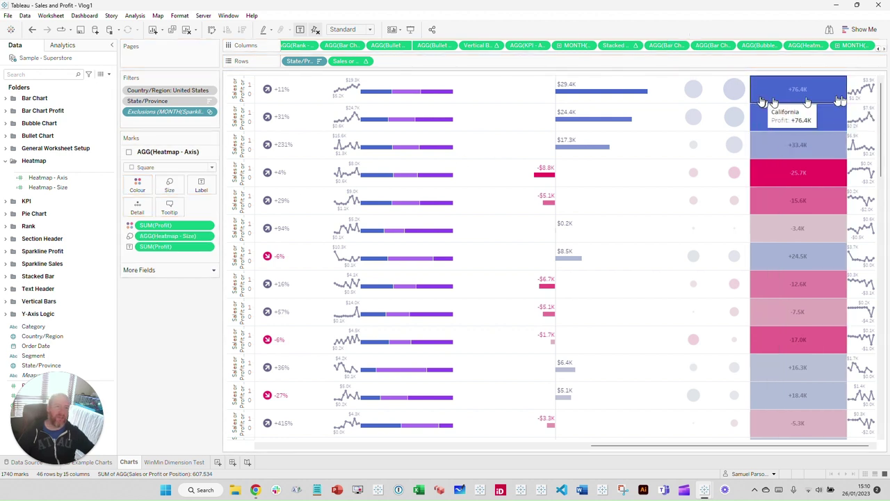
pyautogui.click(169, 185)
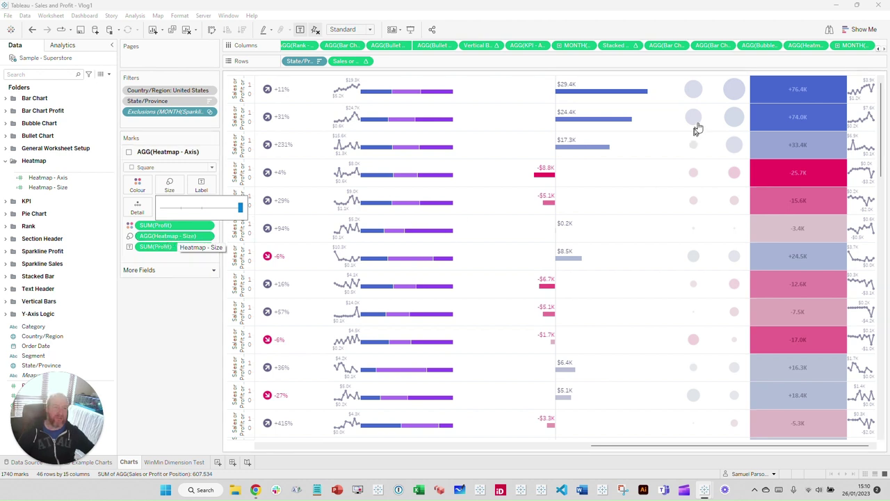
pyautogui.click(162, 324)
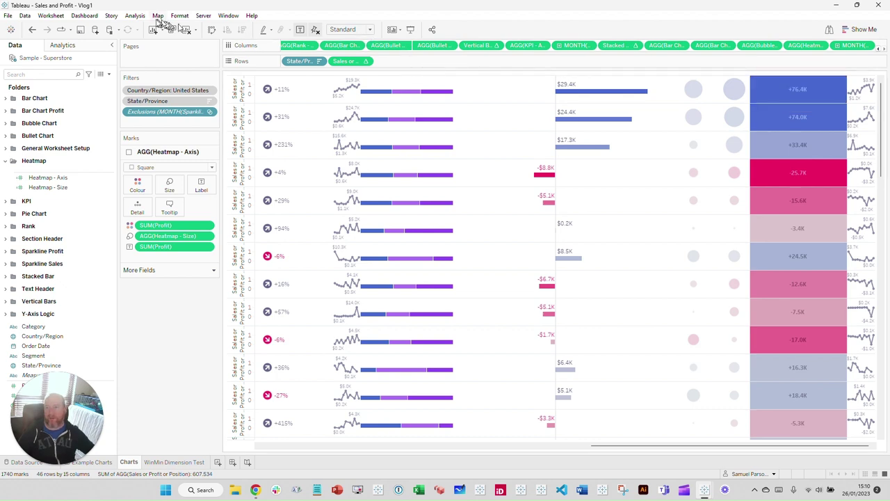
# Reduce the table's constrained aspect ratio in the advanced table layout options so all chart columns fit the view again
pyautogui.click(134, 16)
pyautogui.moveTo(199, 149)
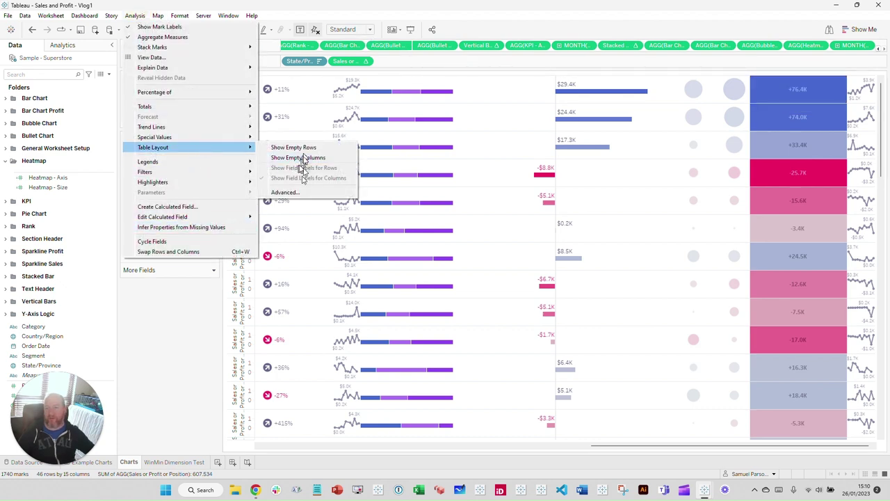
pyautogui.click(299, 192)
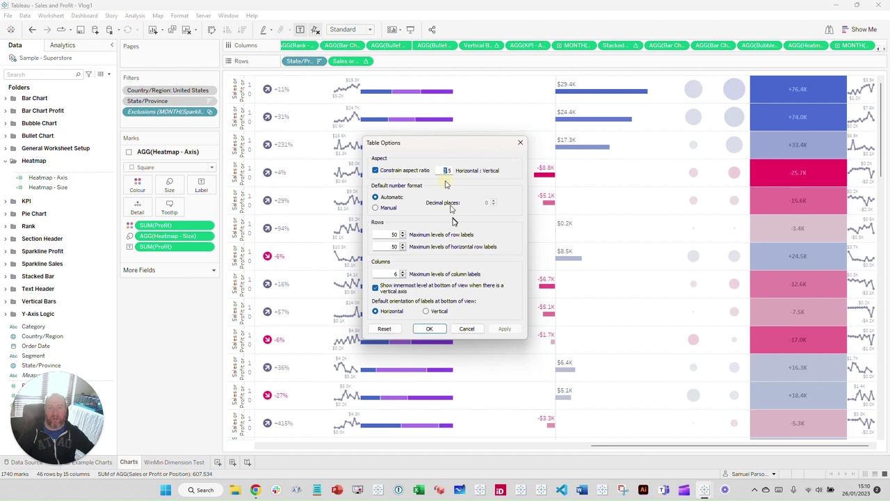
pyautogui.press('Return')
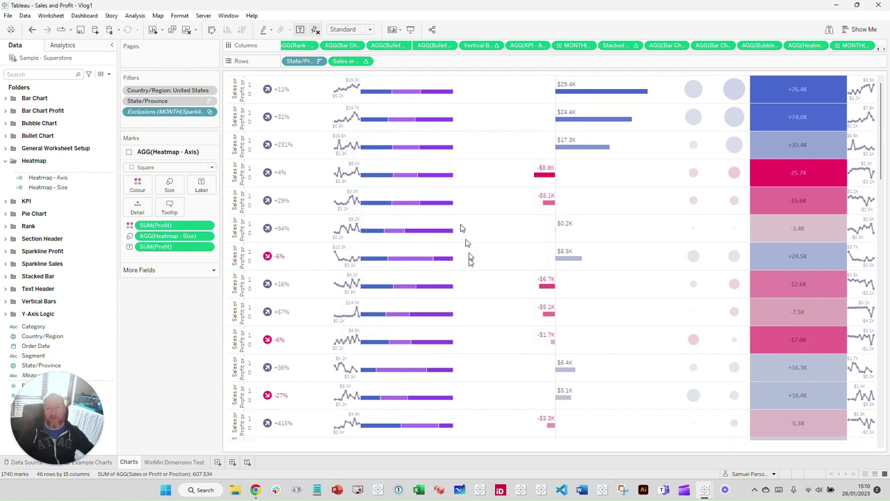
pyautogui.moveTo(803, 103)
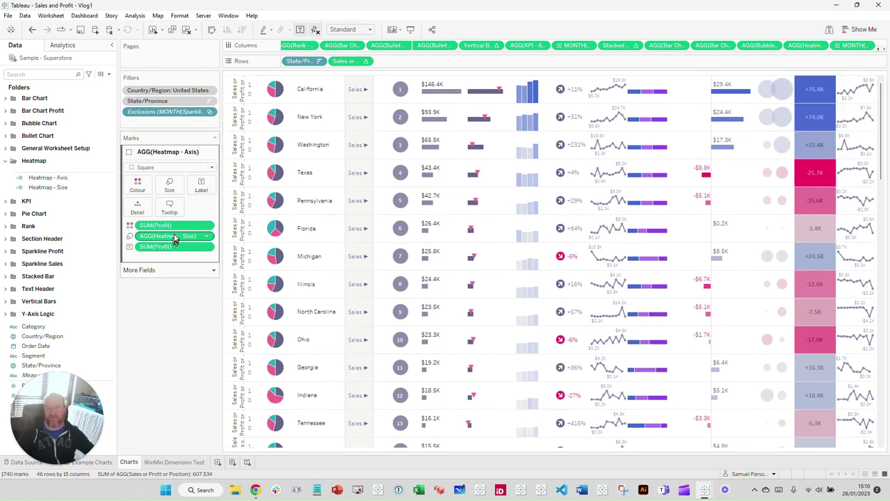
# Collapse the Heatmap folder, open the Sales or Profit or Position calculated field from Y-Axis Logic and reposition its editor to read the whole formula
pyautogui.click(6, 162)
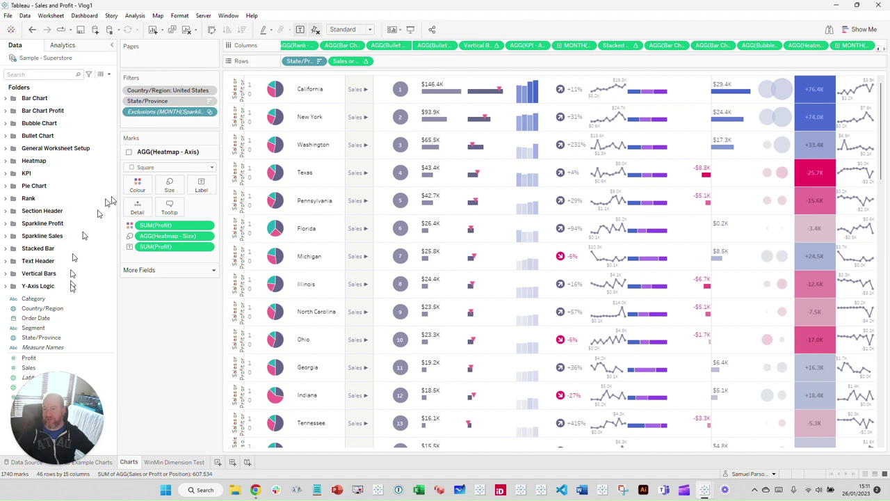
pyautogui.click(6, 286)
pyautogui.click(59, 316)
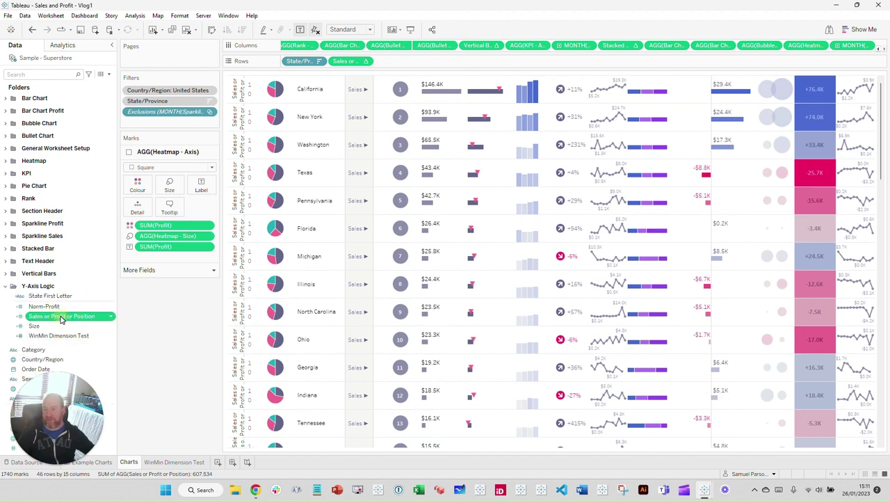
pyautogui.rightClick(62, 316)
pyautogui.click(81, 161)
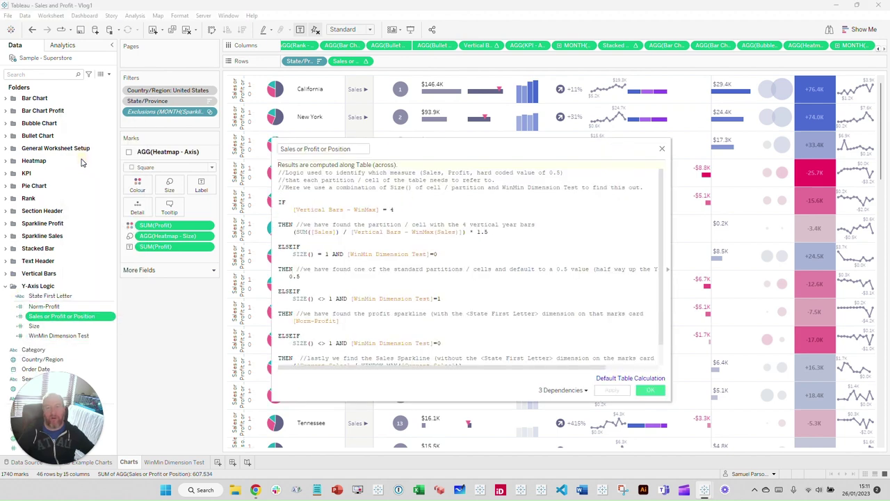
pyautogui.moveTo(411, 142); pyautogui.dragTo(575, 115)
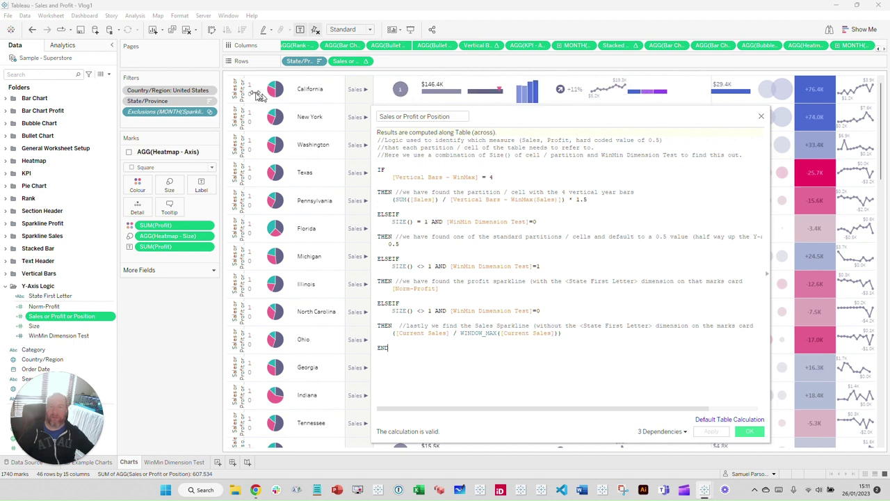
# Examine the 0.5 default value and the [Vertical Bars - WinMax] = 4 condition in the Sales or Profit or Position formula
pyautogui.doubleClick(394, 243)
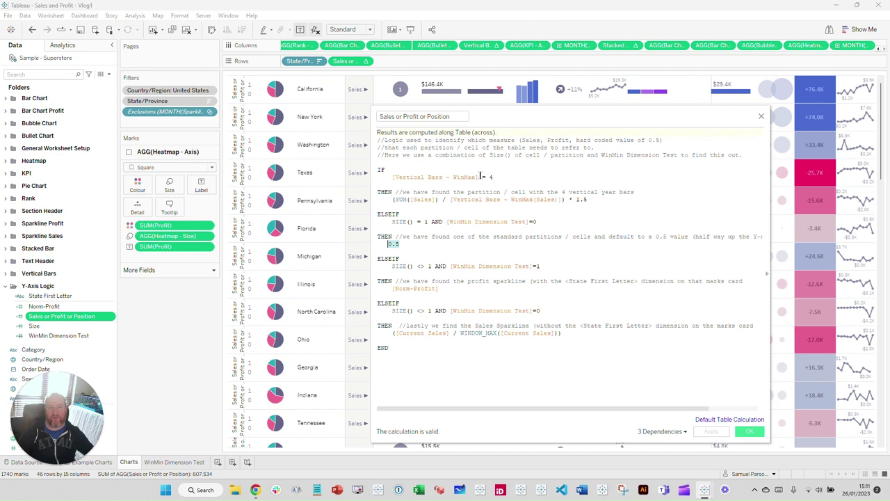
pyautogui.moveTo(480, 176); pyautogui.dragTo(393, 177)
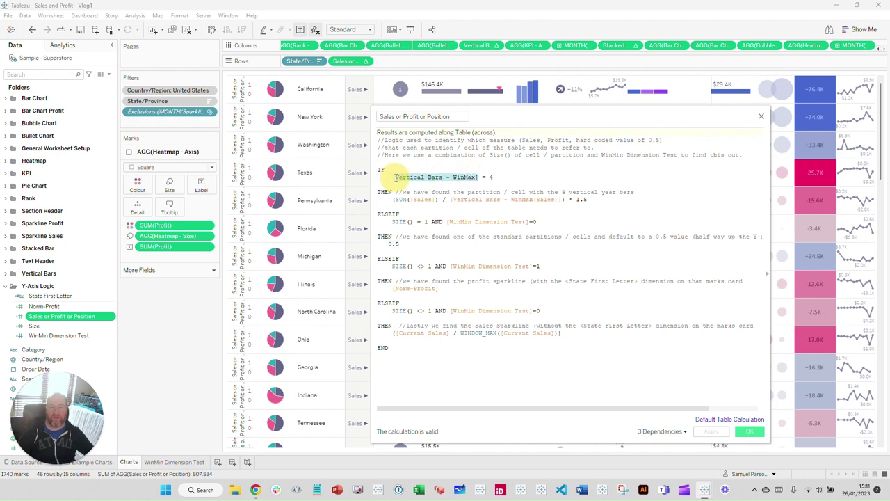
pyautogui.click(498, 177)
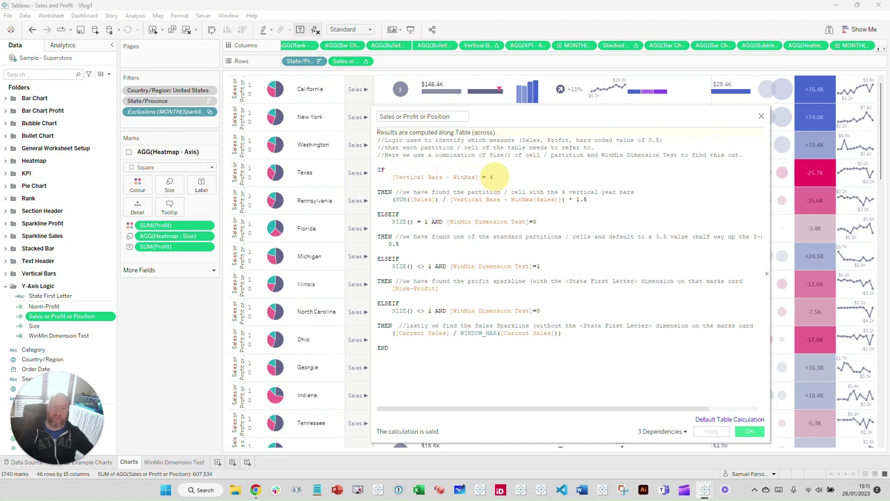
pyautogui.moveTo(496, 177); pyautogui.dragTo(487, 176)
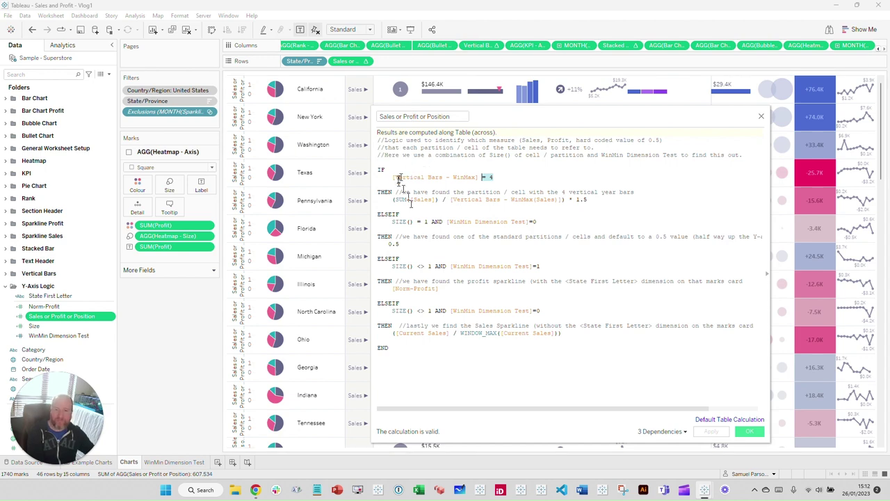
# Enlarge the formula text, examine the SIZE() = 1 condition and show the reference description of the SIZE function beside the formula
pyautogui.keyDown('ctrl'); pyautogui.scroll(3, 418, 247); pyautogui.keyUp('ctrl')
pyautogui.keyDown('ctrl'); pyautogui.scroll(1, 465, 285); pyautogui.keyUp('ctrl')
pyautogui.click(398, 286)
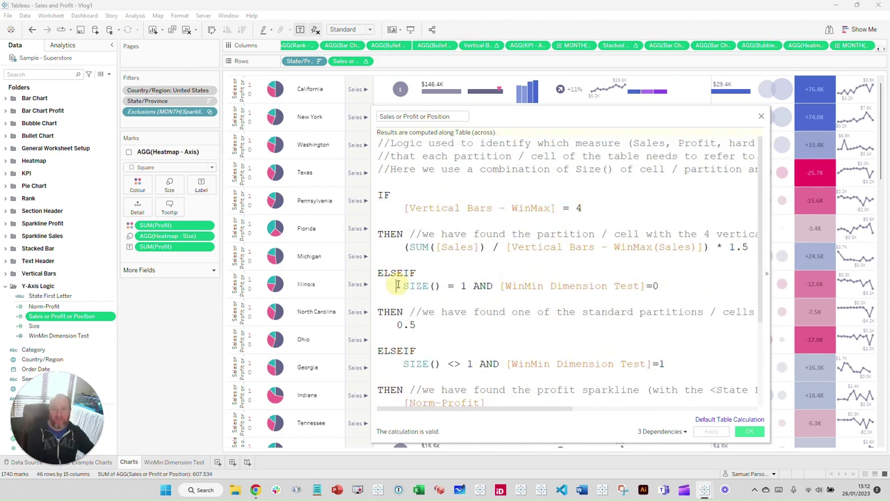
pyautogui.moveTo(404, 285); pyautogui.dragTo(466, 286)
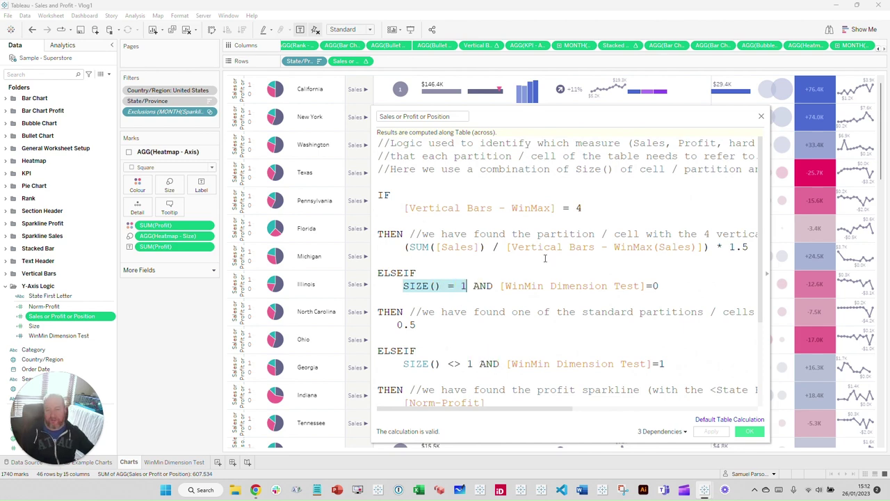
pyautogui.click(430, 291)
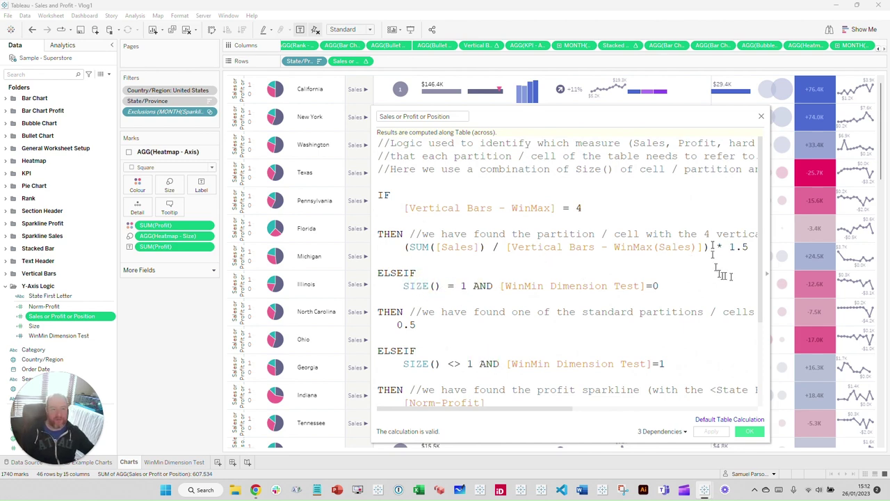
pyautogui.click(766, 273)
pyautogui.moveTo(692, 120); pyautogui.dragTo(435, 112)
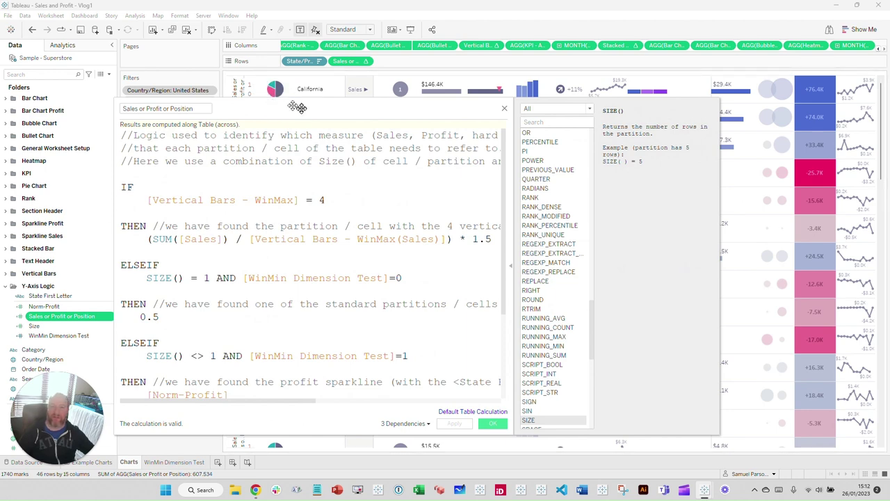
# Move the formula editor aside and examine the SIZE() = 1 AND [WinMin Dimension Test]=0 condition with its 0.5 value
pyautogui.moveTo(289, 113); pyautogui.dragTo(454, 117)
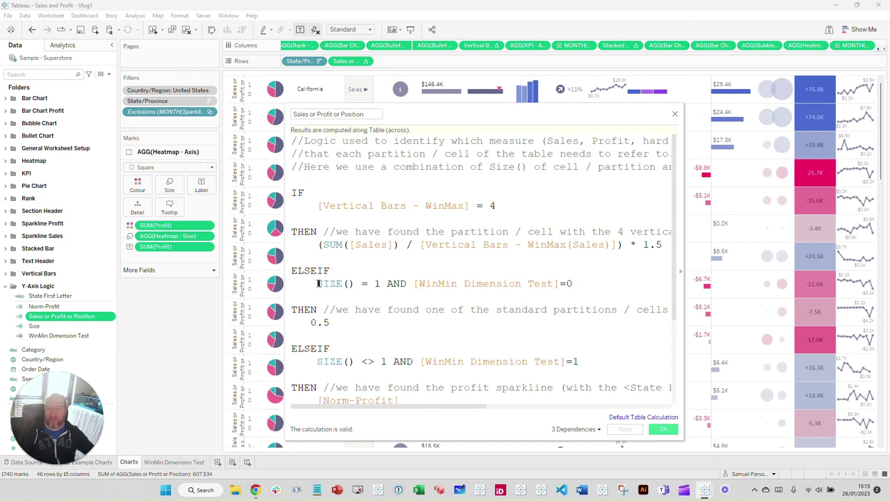
pyautogui.moveTo(318, 283); pyautogui.dragTo(379, 285)
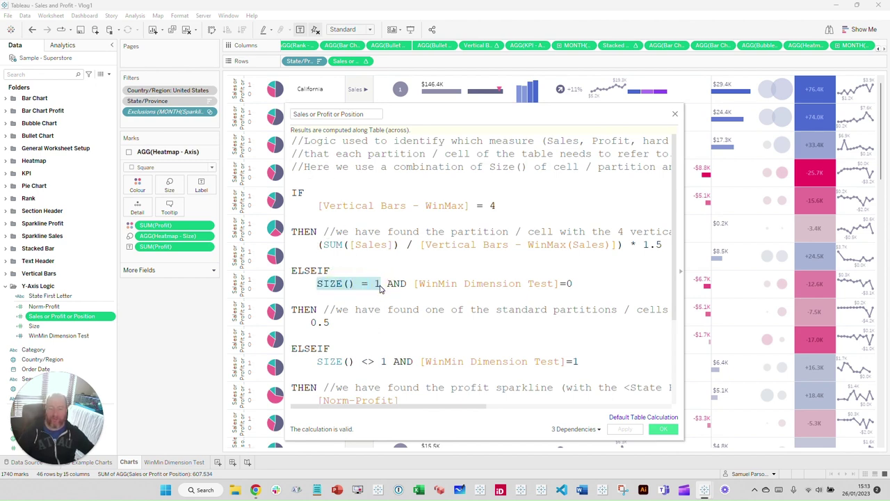
pyautogui.moveTo(334, 323); pyautogui.dragTo(310, 323)
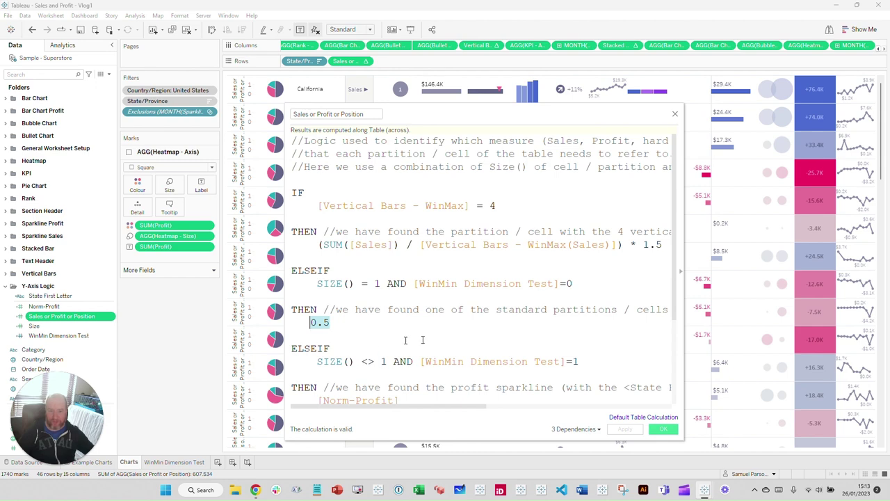
pyautogui.moveTo(574, 284); pyautogui.dragTo(418, 284)
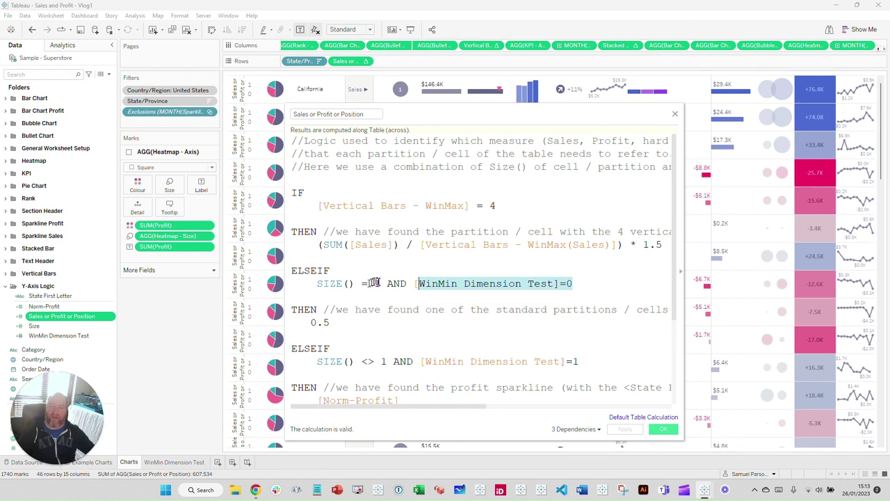
pyautogui.moveTo(380, 284); pyautogui.dragTo(310, 283)
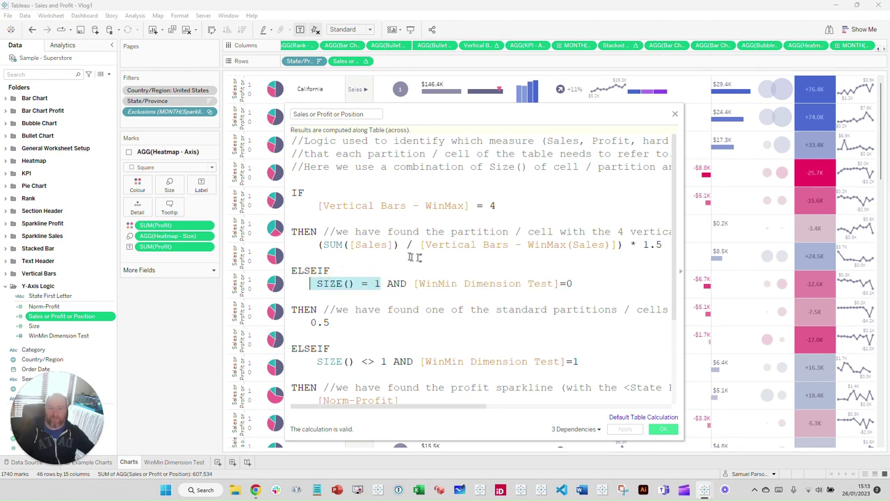
# Examine the two SIZE() <> 1 conditions for the profit and sales sparklines and close the formula
pyautogui.scroll(-3, 414, 257)
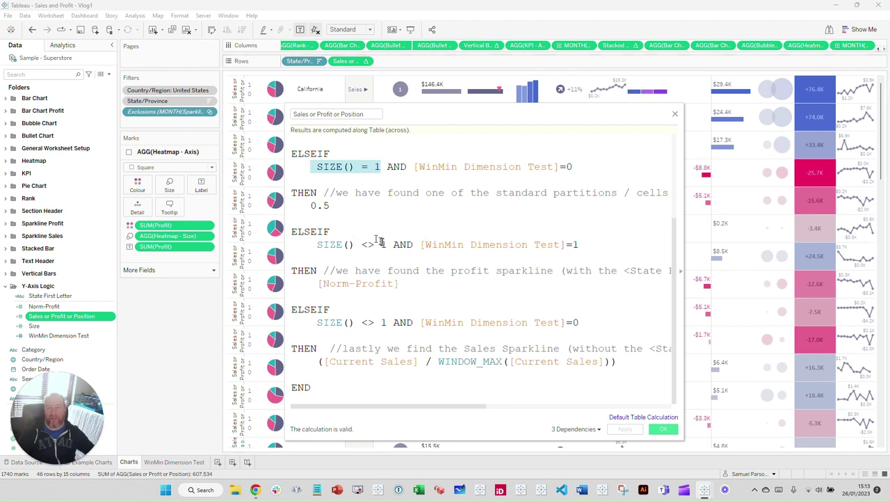
pyautogui.moveTo(381, 243); pyautogui.dragTo(319, 245)
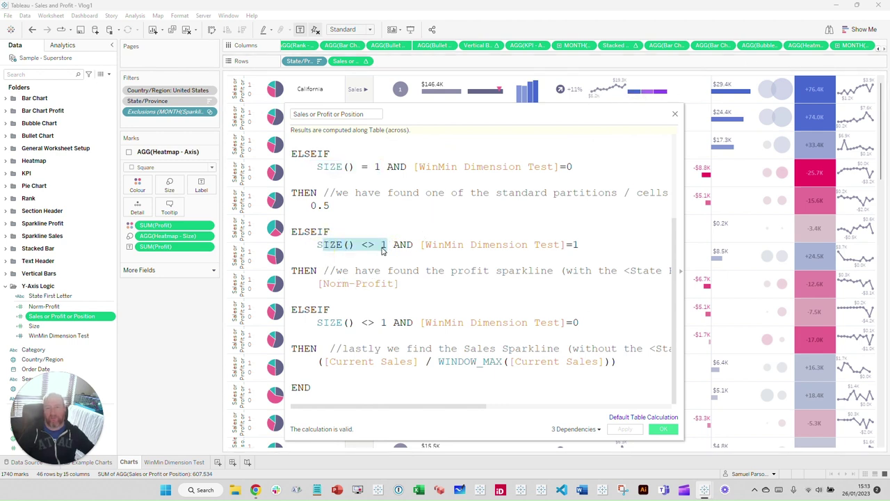
pyautogui.moveTo(387, 322); pyautogui.dragTo(316, 322)
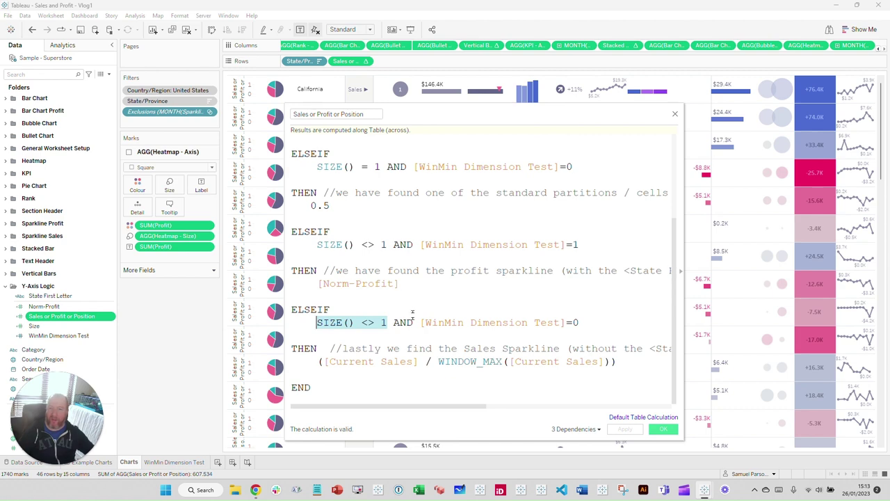
pyautogui.scroll(3, 413, 314)
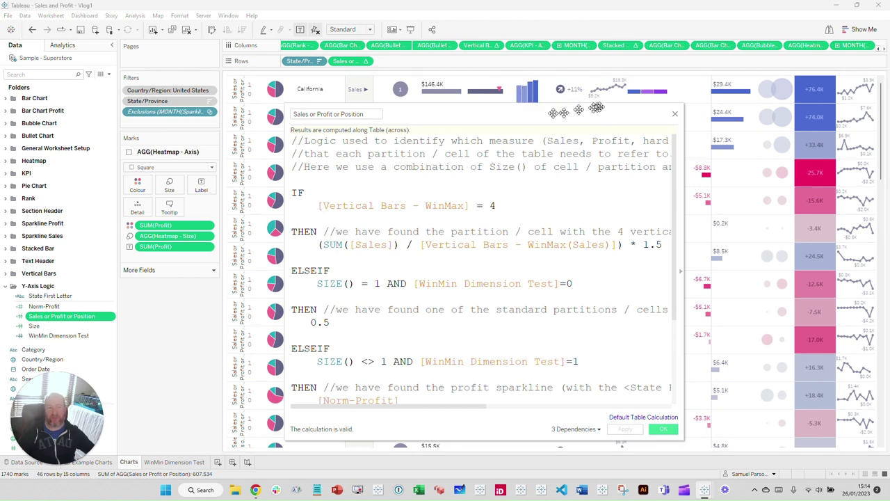
pyautogui.click(674, 113)
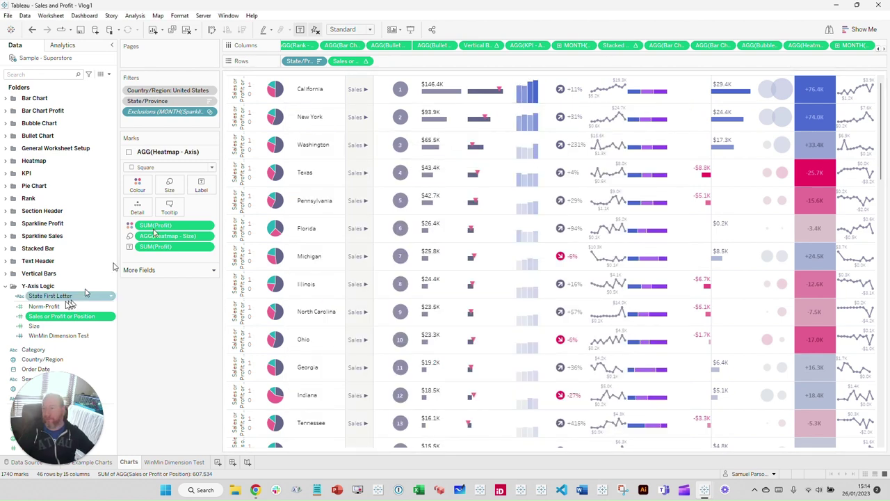
# Expand the Vertical Bars and Y-Axis Logic folders and widen the data pane to fit the full field names
pyautogui.click(6, 286)
pyautogui.click(6, 273)
pyautogui.click(96, 314)
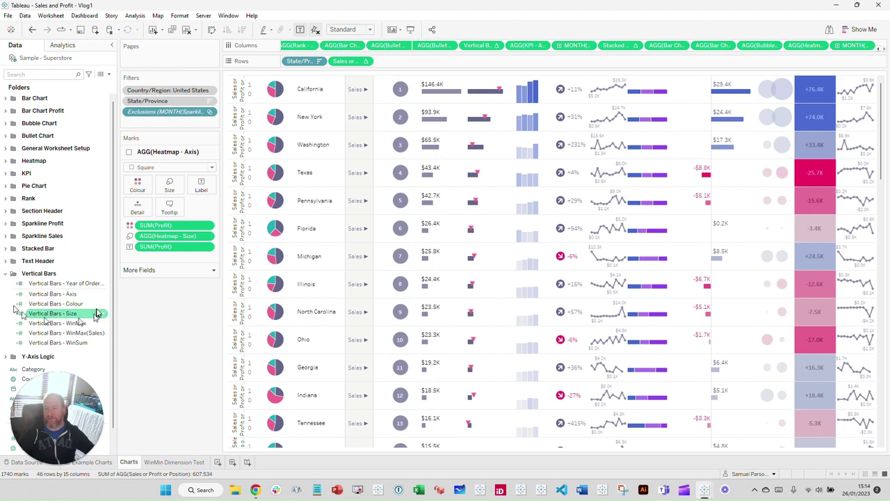
pyautogui.moveTo(116, 315); pyautogui.dragTo(137, 304)
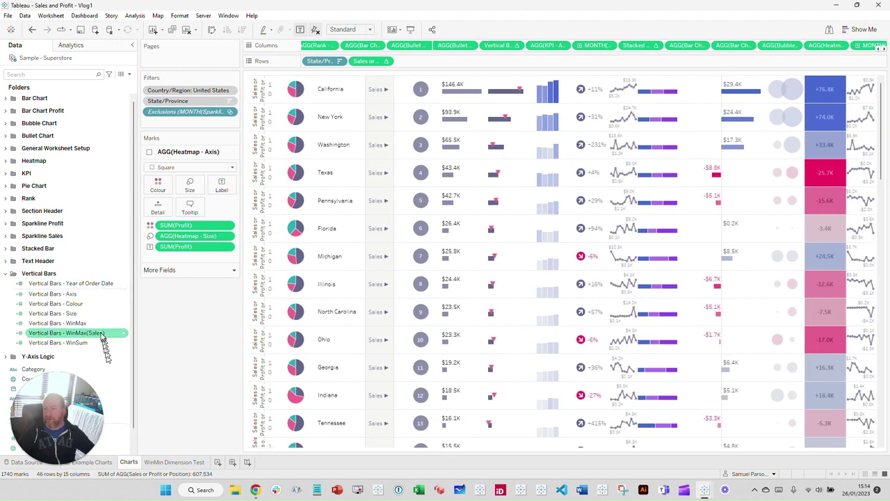
pyautogui.click(41, 356)
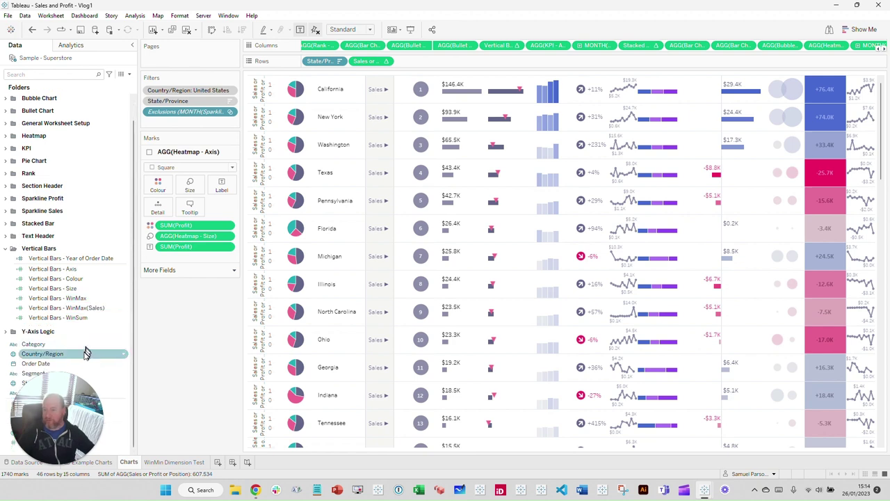
pyautogui.click(13, 335)
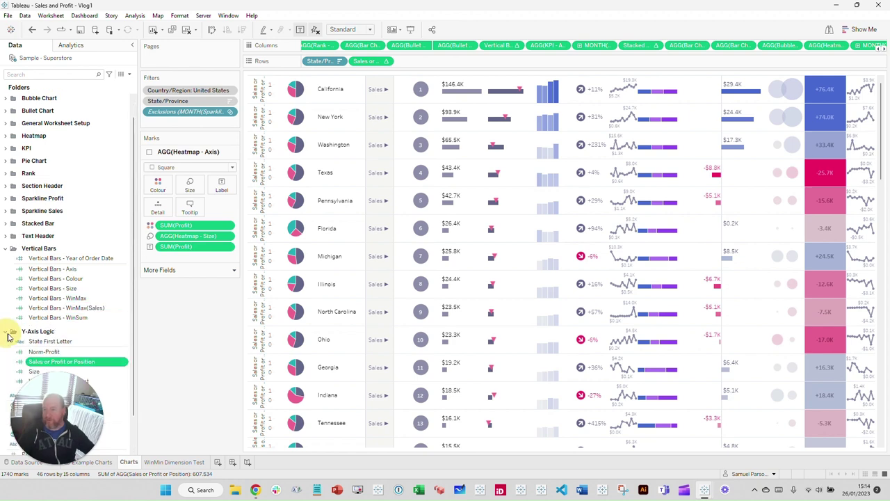
# Reopen the Sales or Profit or Position formula to check its reference to Vertical Bars - WinMax, and close it
pyautogui.rightClick(82, 361)
pyautogui.click(106, 205)
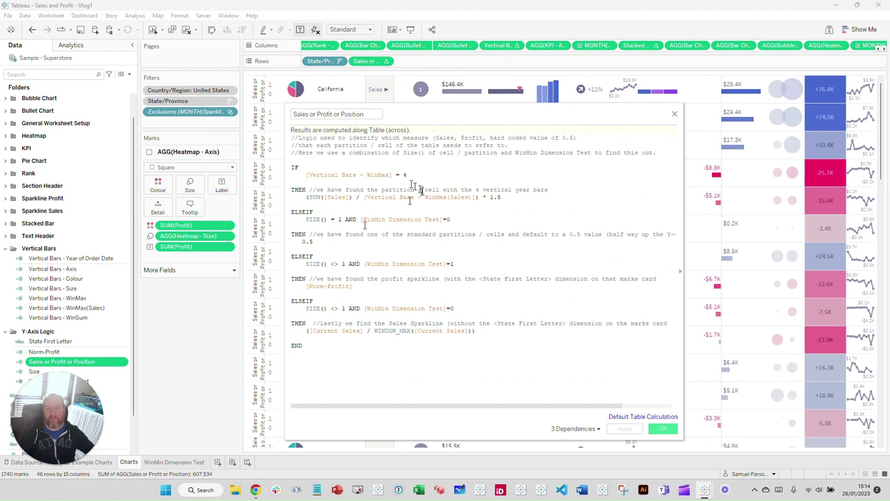
pyautogui.click(674, 113)
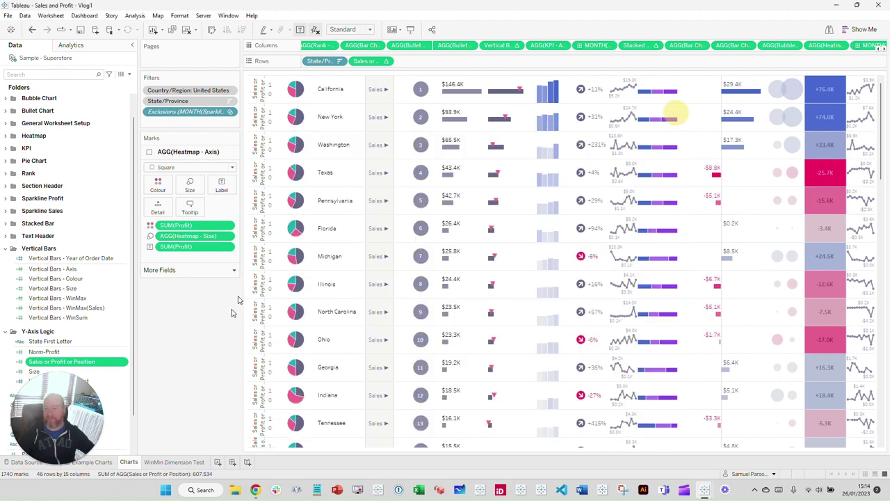
# Open the Vertical Bars - WinMax calculated field, read its WINDOW_MAX formula below the chart's first rows and close it
pyautogui.rightClick(82, 299)
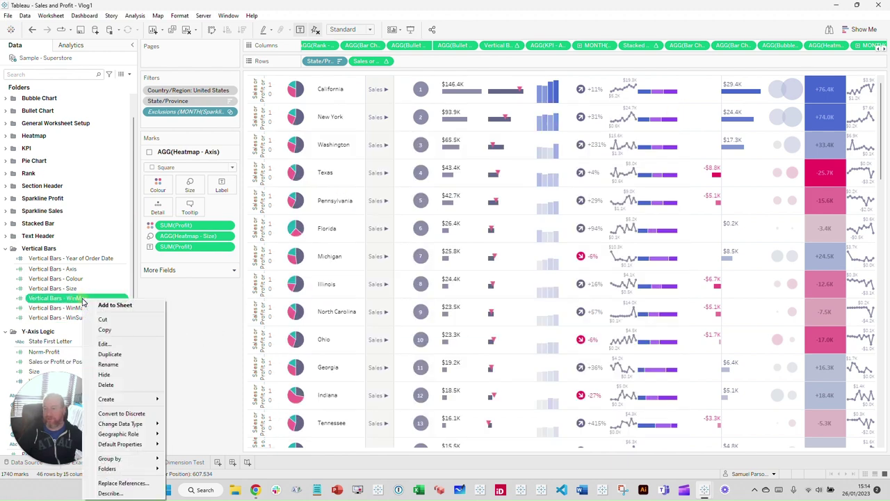
pyautogui.click(105, 340)
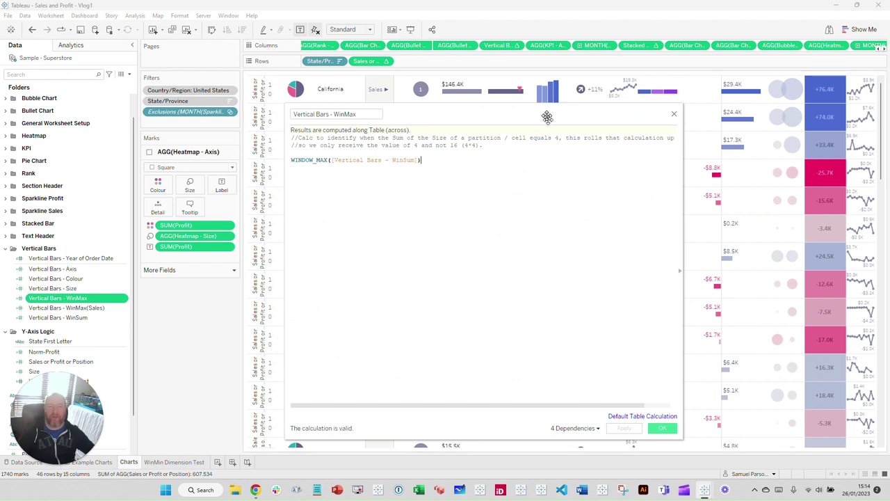
pyautogui.moveTo(546, 104); pyautogui.dragTo(547, 186)
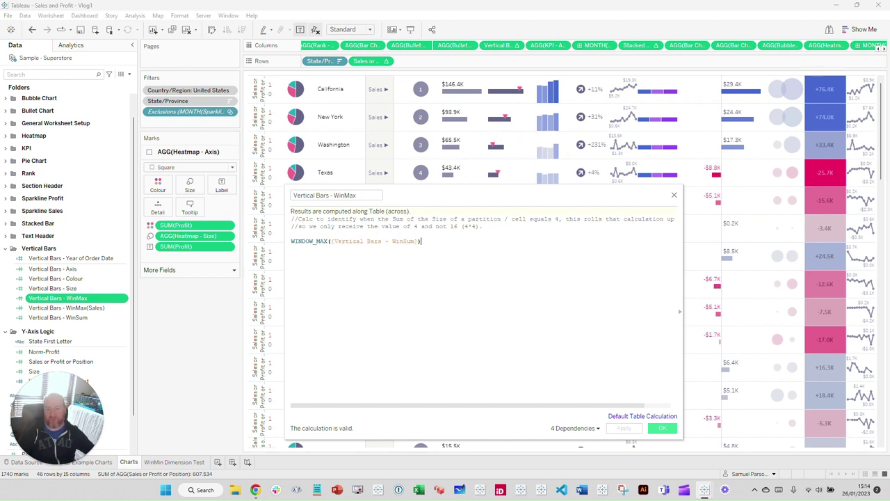
pyautogui.click(674, 195)
# Open the Vertical Bars - WinSum calculated field, compare its WINDOW_SUM([Size]) formula with California's yearly bars and close it
pyautogui.rightClick(79, 318)
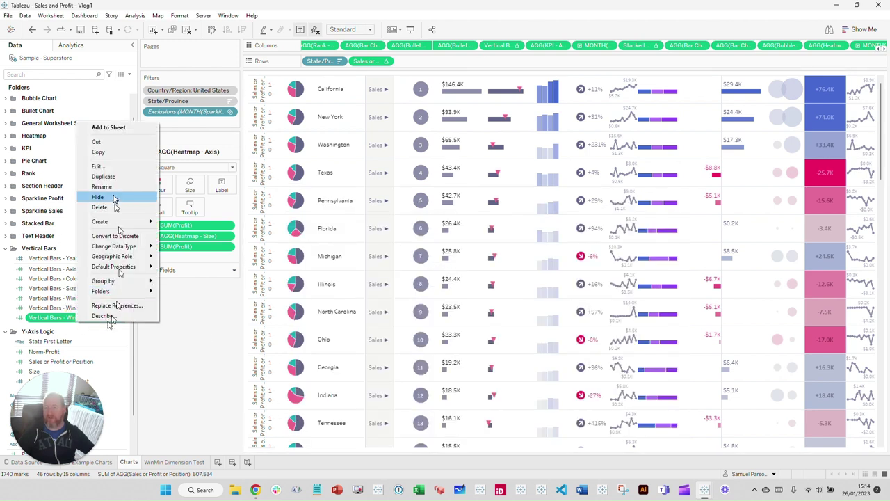
pyautogui.click(113, 168)
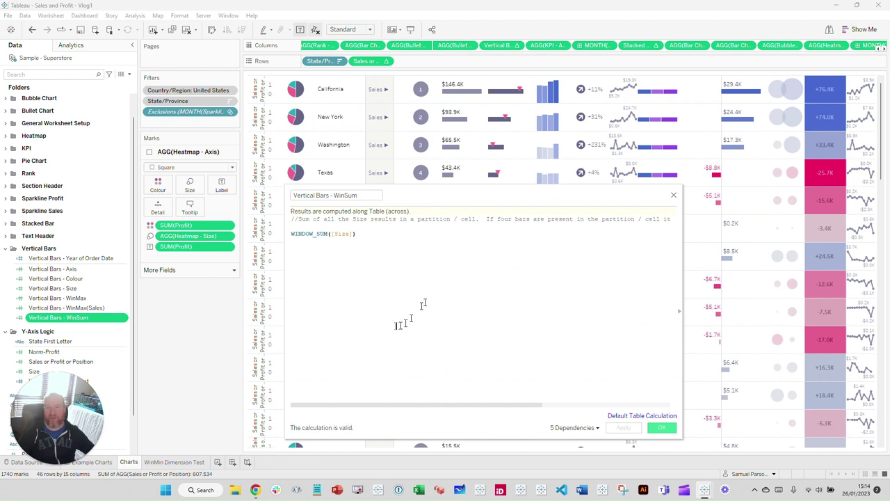
pyautogui.moveTo(541, 106)
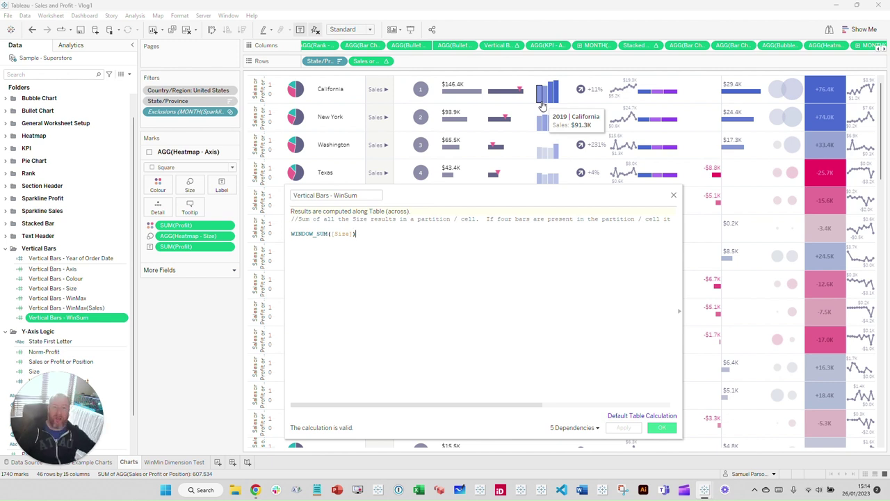
pyautogui.click(674, 197)
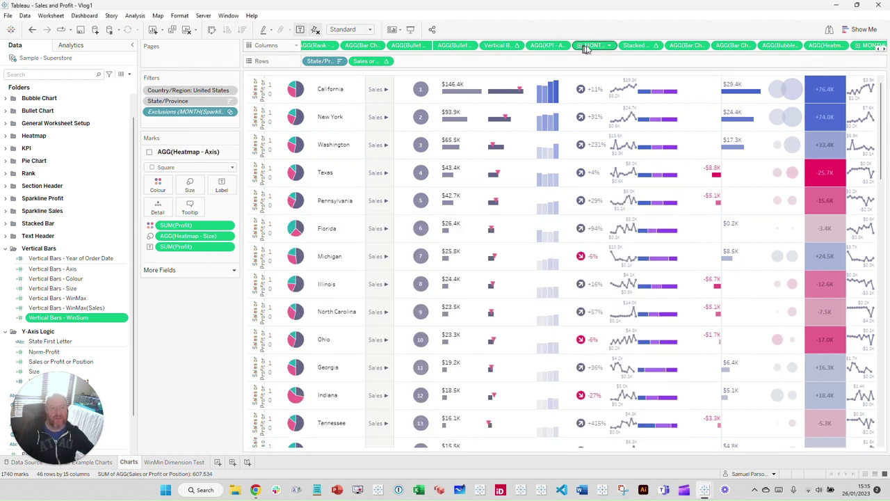
# Add a SIZE() calculation to the Vertical Bars - Axis marks and show it as a label on the bars
pyautogui.click(496, 45)
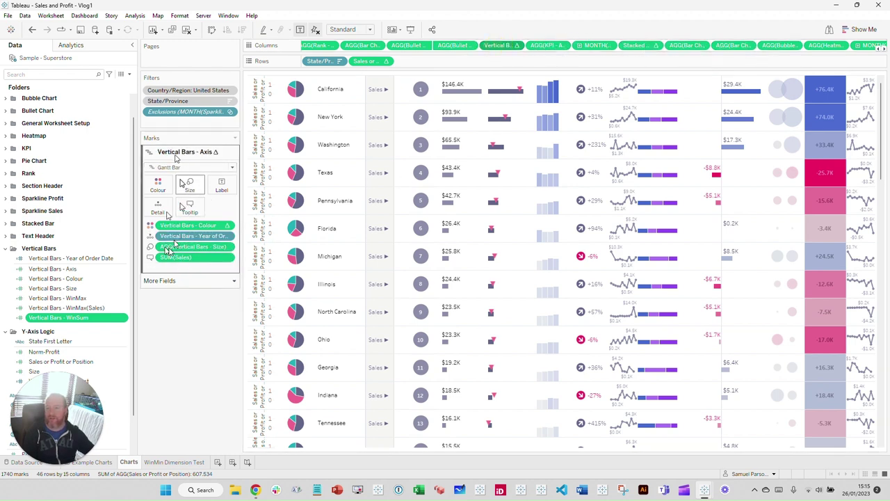
pyautogui.doubleClick(167, 270)
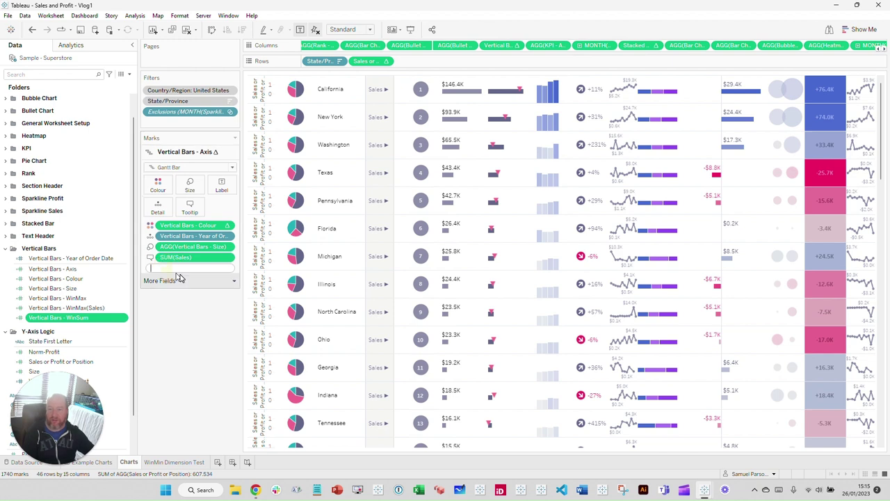
pyautogui.write('size')
pyautogui.press('Return')
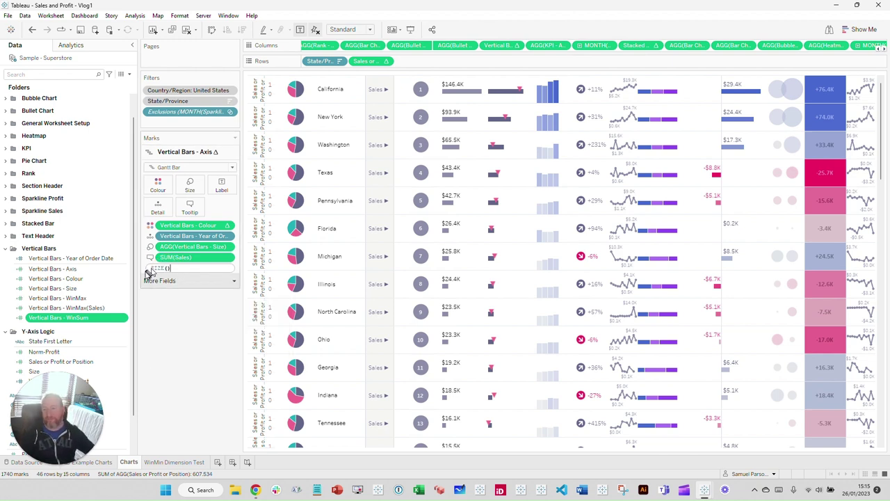
pyautogui.press('Return')
pyautogui.click(151, 269)
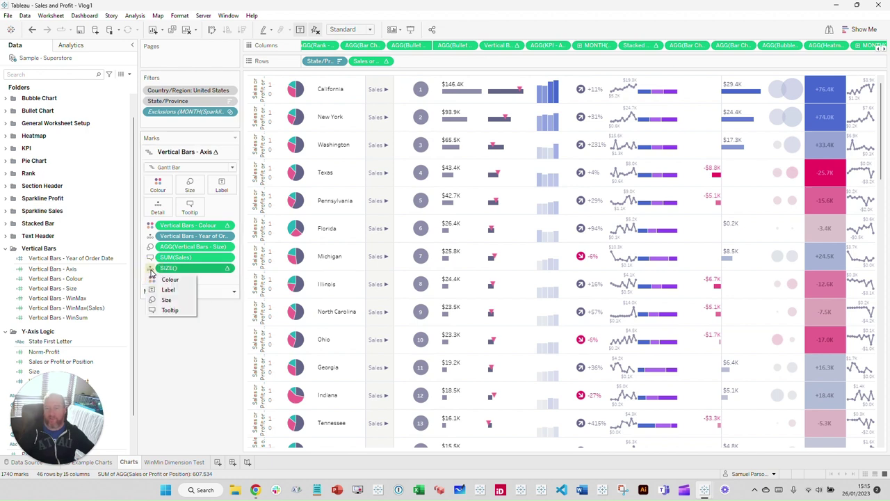
pyautogui.click(159, 293)
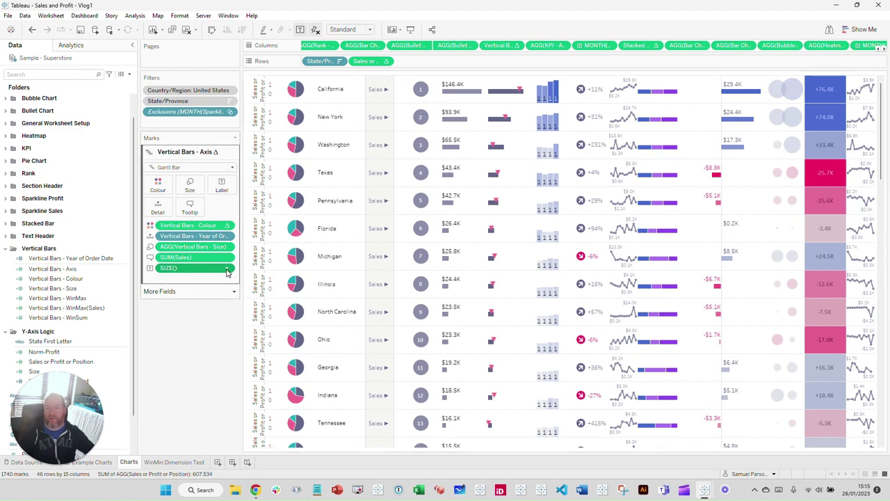
pyautogui.moveTo(543, 94)
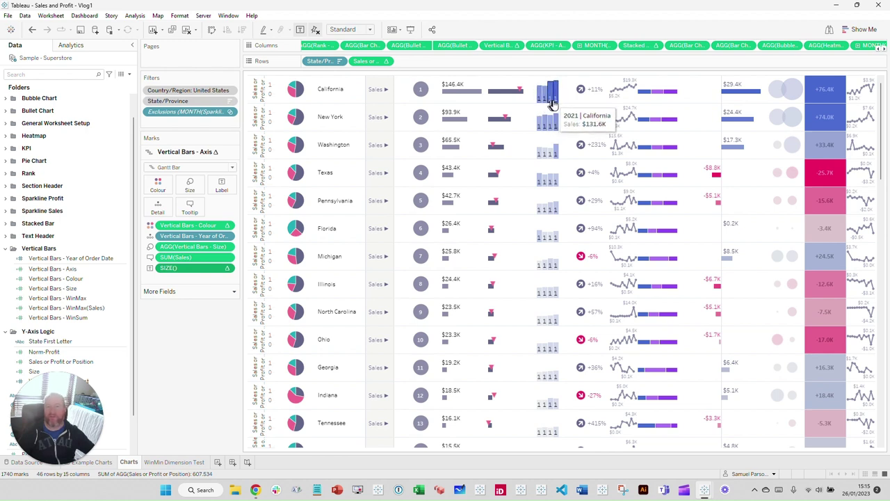
# Replace the SIZE() label on the Vertical Bars - Axis marks with the Vertical Bars - WinSum calculation
pyautogui.click(76, 317)
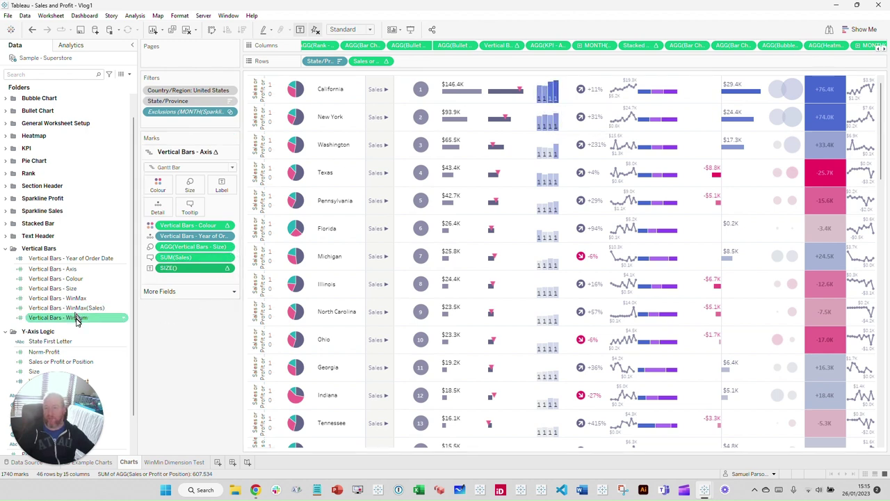
pyautogui.doubleClick(182, 269)
pyautogui.hotkey('ctrl', 'a')
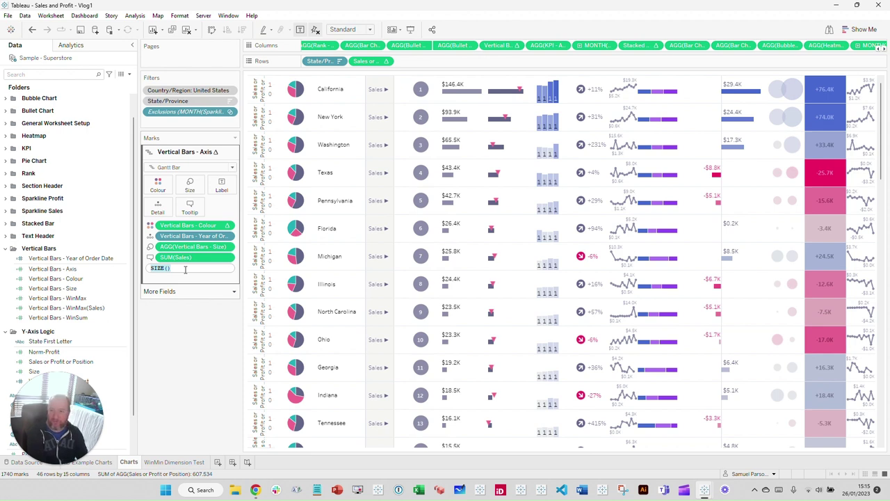
pyautogui.write('WIn')
pyautogui.press('Down')
pyautogui.press('Down')
pyautogui.press('Down')
pyautogui.press('Down')
pyautogui.press('Down')
pyautogui.press('Down')
pyautogui.press('Down')
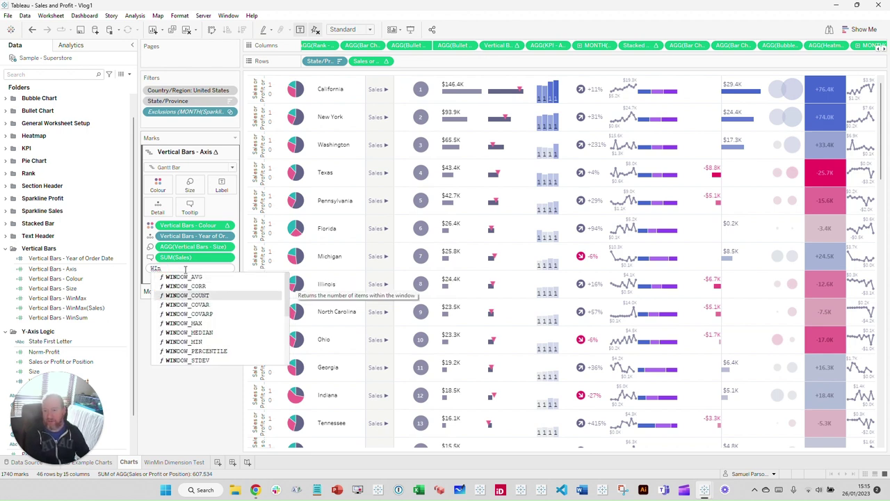
pyautogui.press('Down')
pyautogui.press('Down')
pyautogui.press('Down')
pyautogui.press('Down')
pyautogui.press('Down')
pyautogui.press('Down')
pyautogui.press('Down')
pyautogui.press('Down')
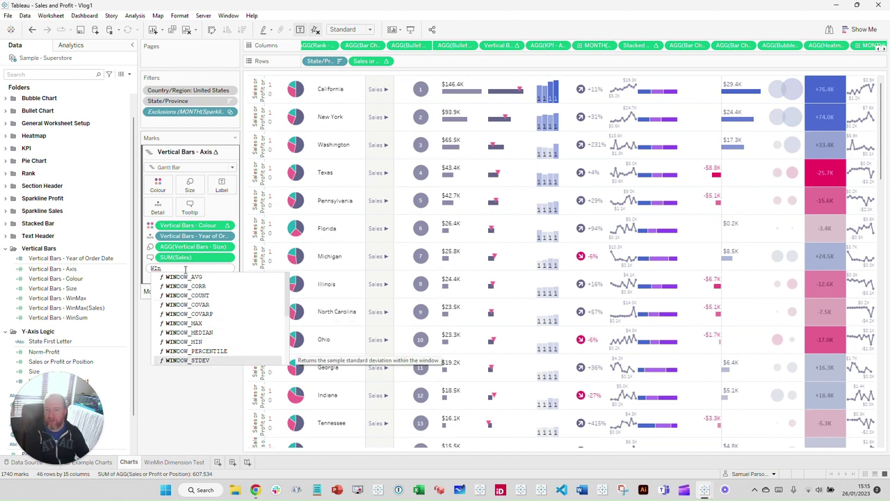
pyautogui.press('Down')
pyautogui.press('Down')
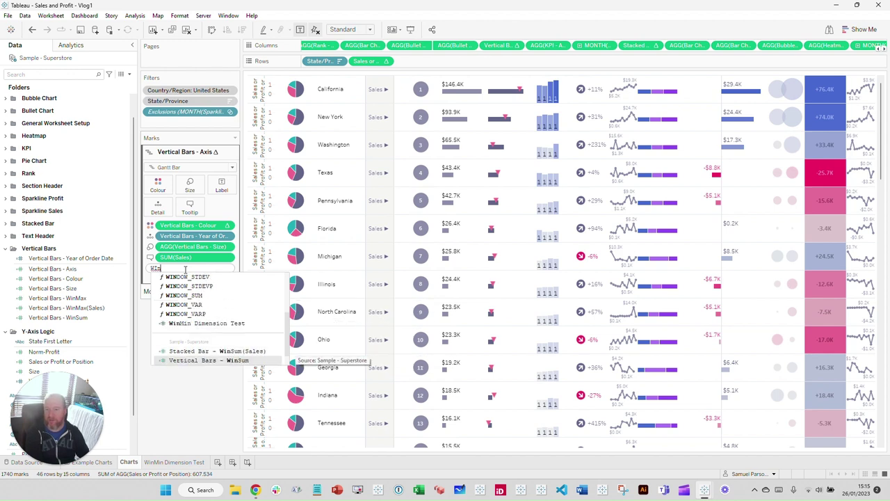
pyautogui.press('Up')
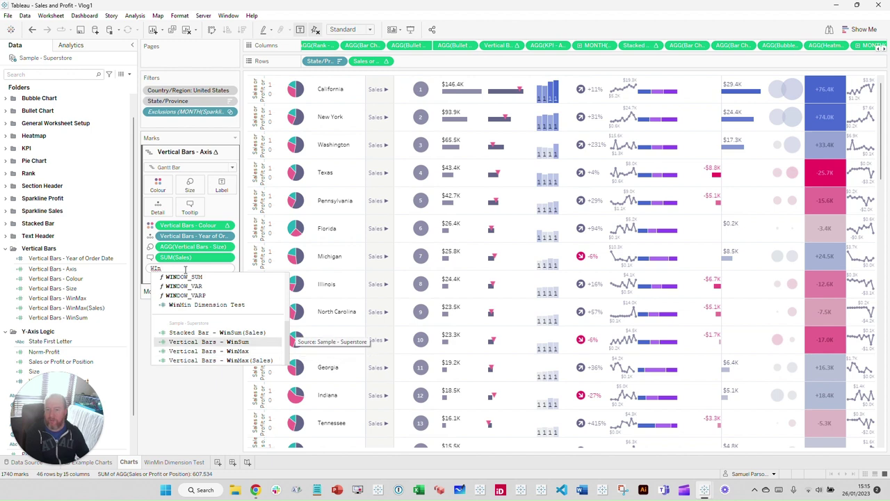
pyautogui.press('Return')
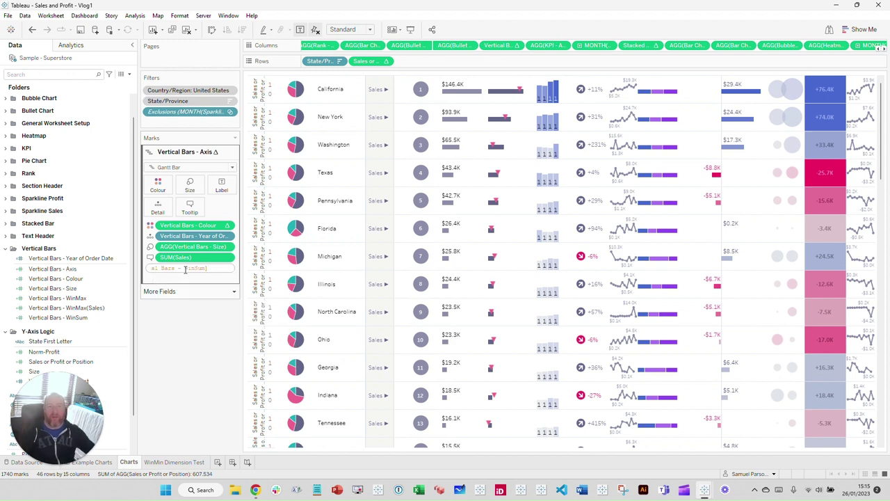
pyautogui.press('Return')
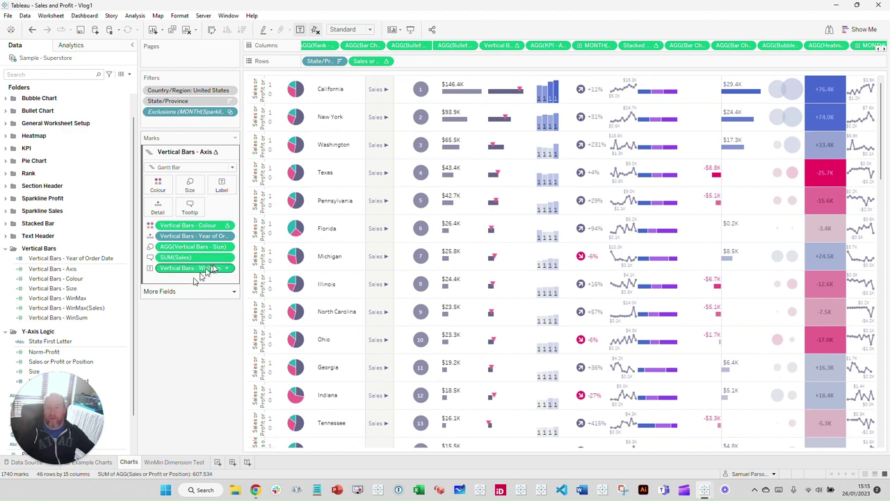
# Compute the Vertical Bars - WinSum label along the specific dimension Vertical Bars - Year of Order Date and check the labels on California's bars
pyautogui.click(226, 269)
pyautogui.moveTo(202, 363)
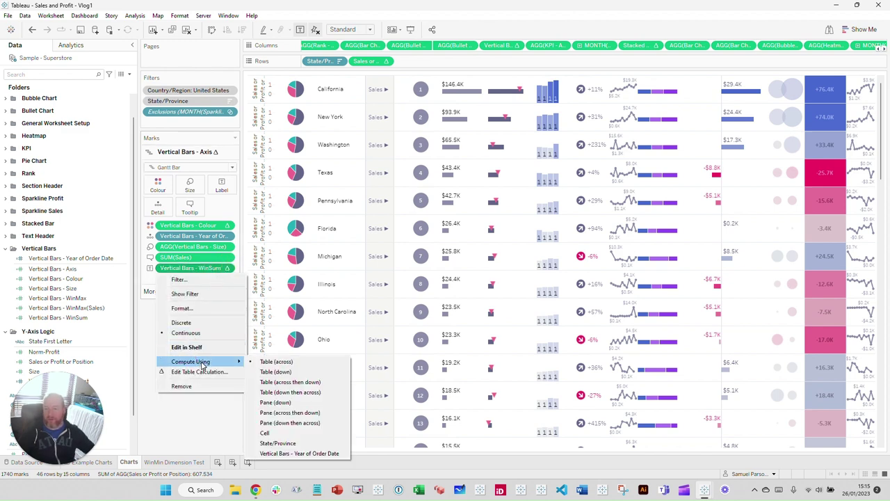
pyautogui.press('Escape')
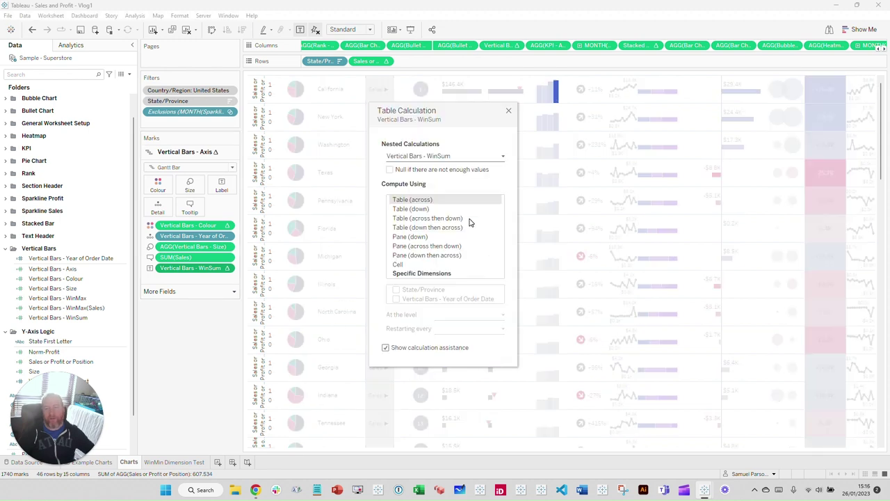
pyautogui.click(422, 272)
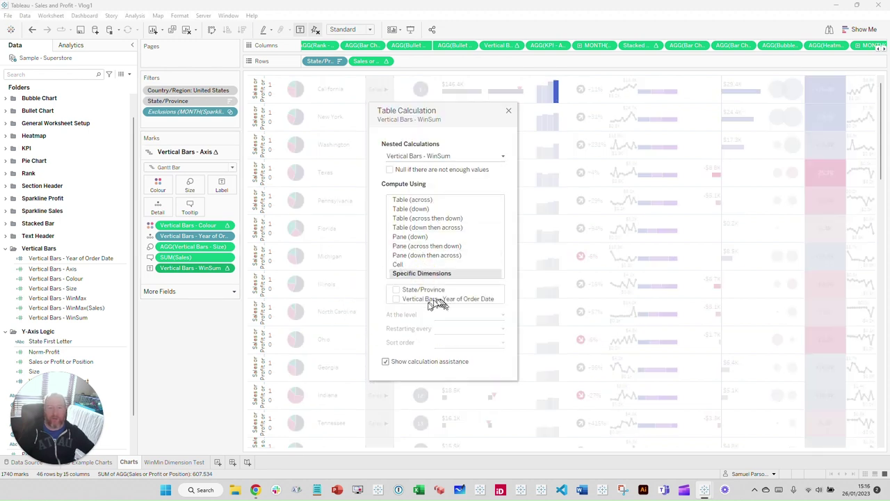
pyautogui.click(394, 298)
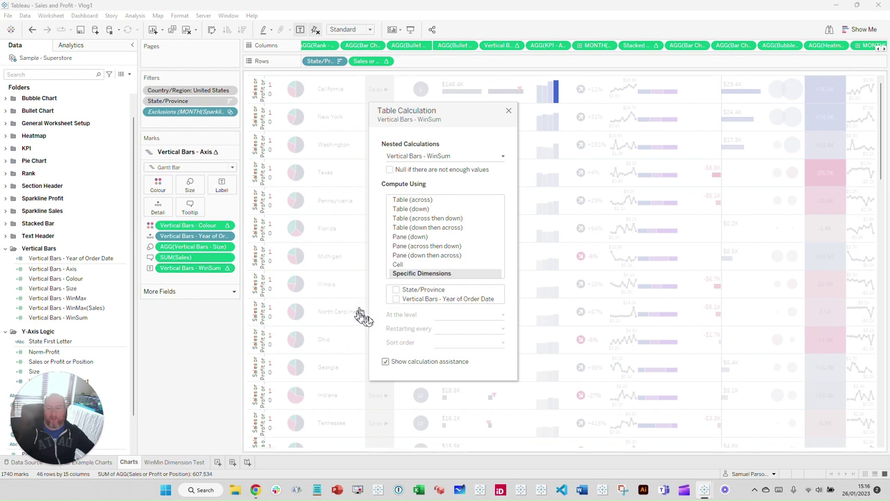
pyautogui.click(396, 299)
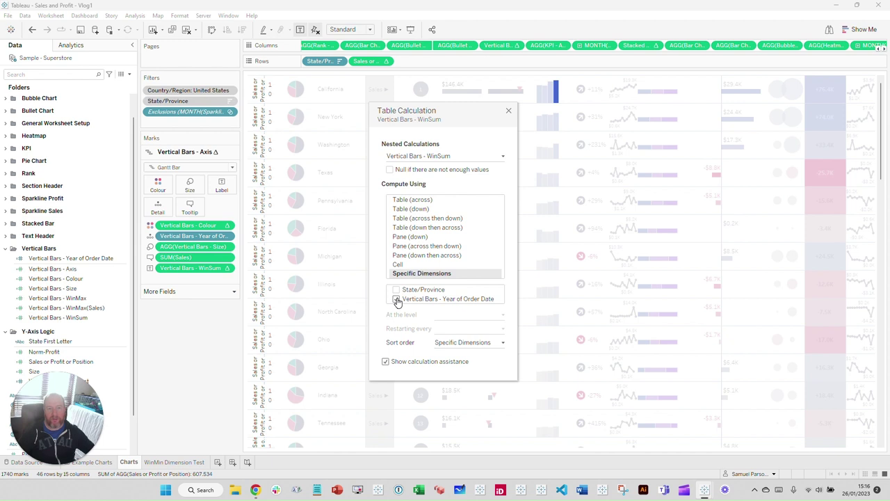
pyautogui.click(466, 156)
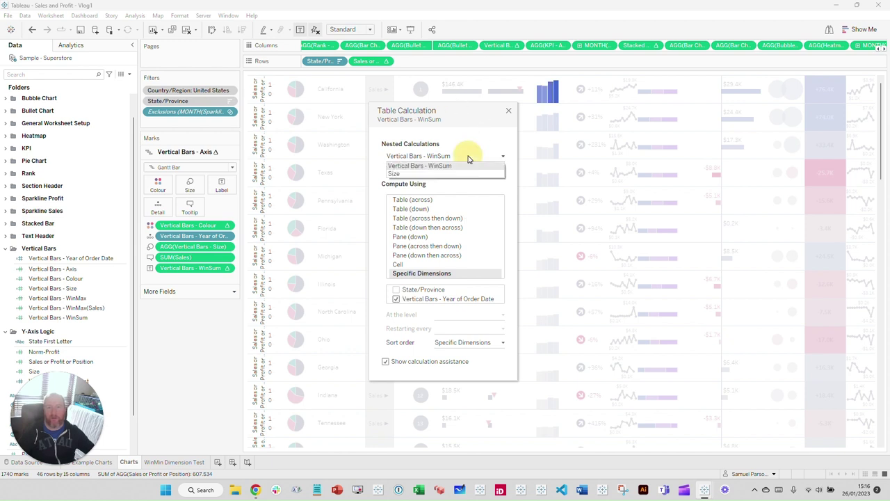
pyautogui.click(510, 113)
pyautogui.click(510, 113)
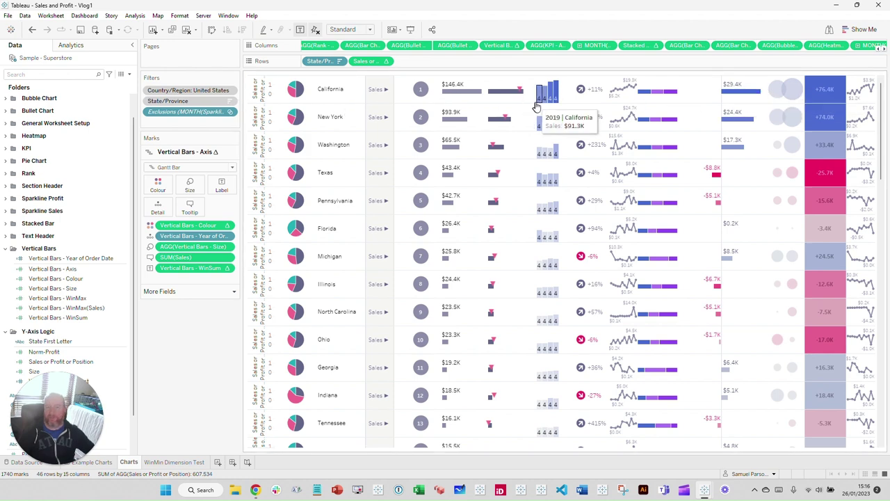
pyautogui.moveTo(548, 103)
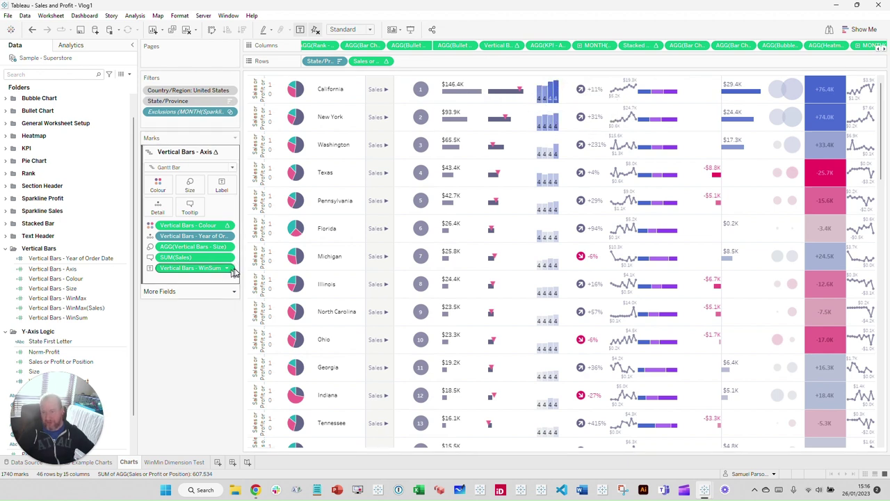
# Open the Vertical Bars - WinMax calculated field, read its WINDOW_MAX formula and explanatory comments, and close it
pyautogui.rightClick(104, 299)
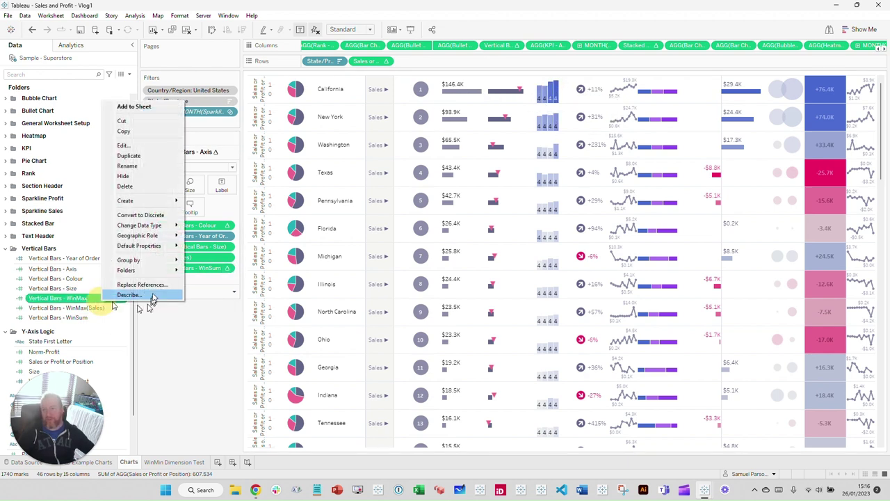
pyautogui.click(129, 145)
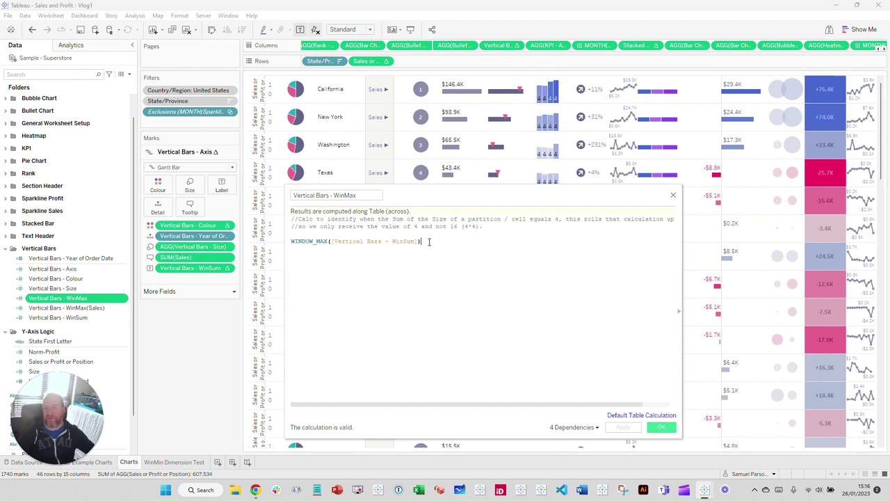
pyautogui.click(672, 195)
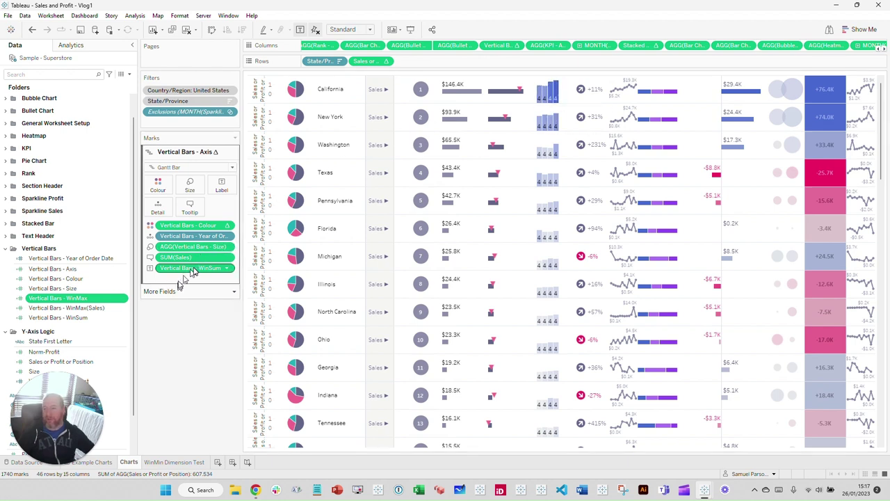
# Remove the Vertical Bars - WinSum label from the Vertical Bars - Axis marks
pyautogui.moveTo(191, 271); pyautogui.dragTo(541, 161)
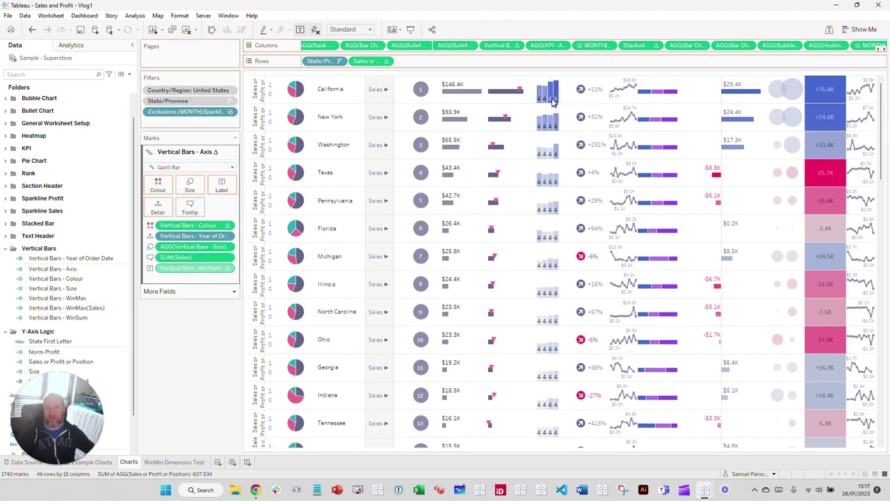
pyautogui.moveTo(154, 273); pyautogui.dragTo(70, 286)
# Open the Sales or Profit or Position formula and compare its Vertical Bars - WinMax = 4 condition with the chart columns in California's row
pyautogui.scroll(-3, 77, 306)
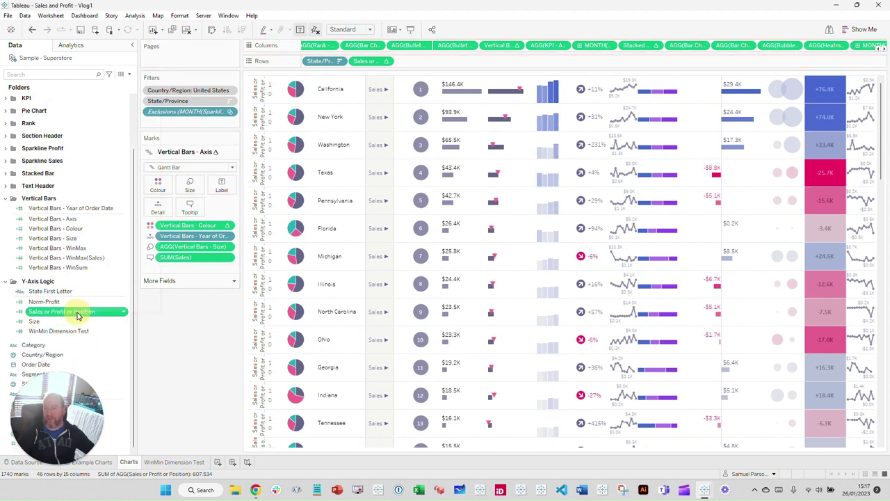
pyautogui.rightClick(89, 312)
pyautogui.click(101, 157)
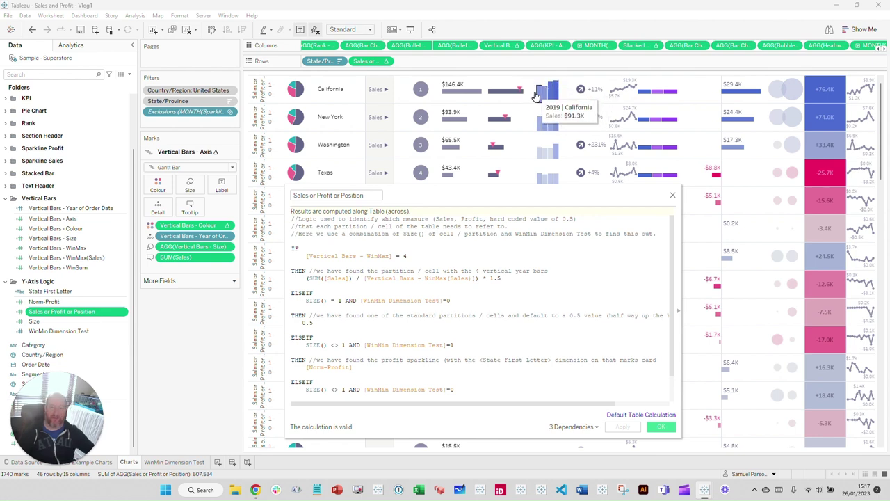
pyautogui.moveTo(421, 94)
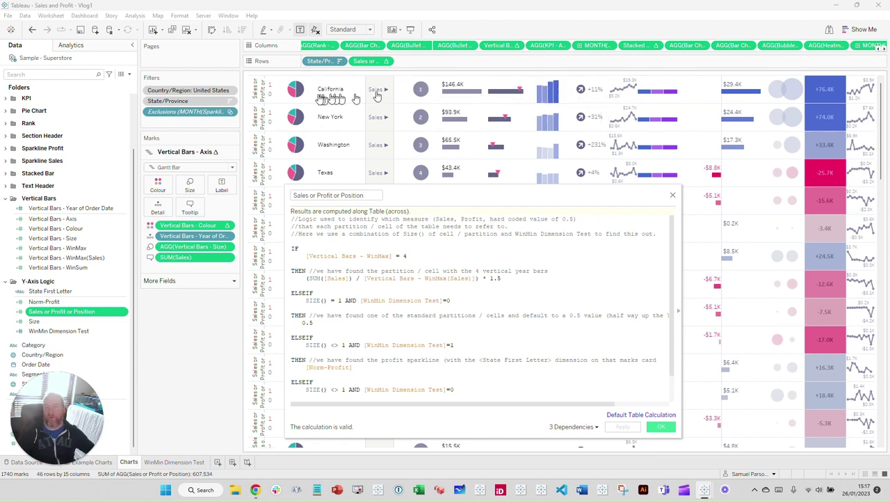
pyautogui.moveTo(621, 92)
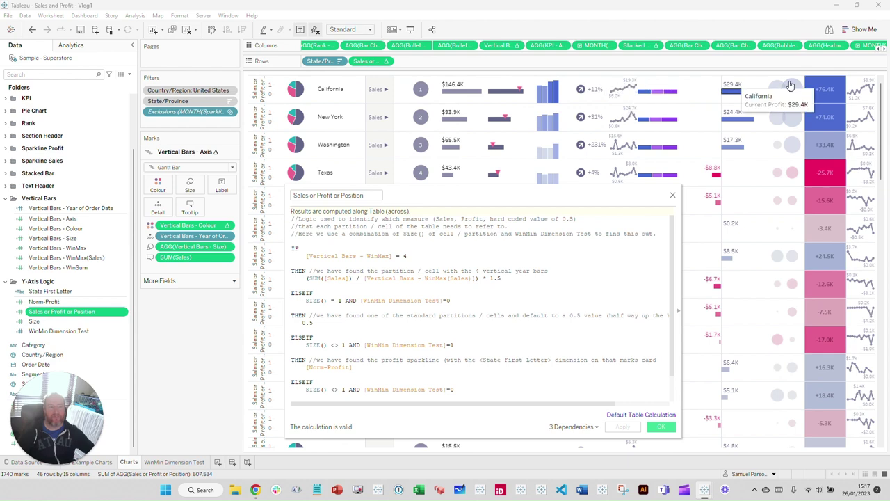
pyautogui.moveTo(632, 113)
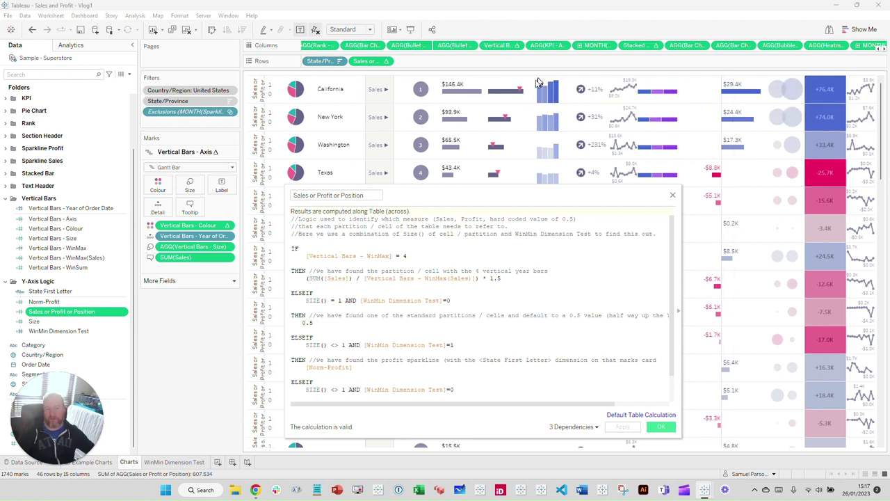
pyautogui.moveTo(547, 78)
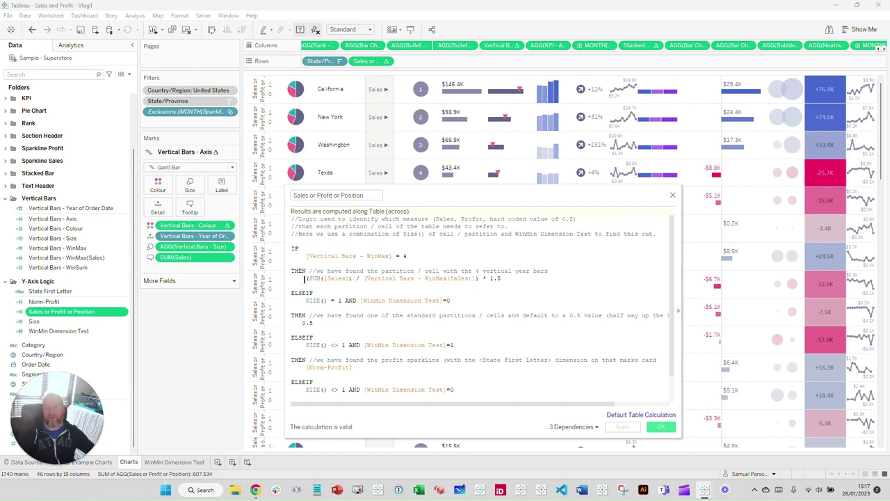
# Examine the formula's SUM([Sales]) / [Vertical Bars - WinMax(Sales)] * 1.5 expression against the yearly bars of California, New York and Washington
pyautogui.moveTo(303, 278); pyautogui.dragTo(502, 279)
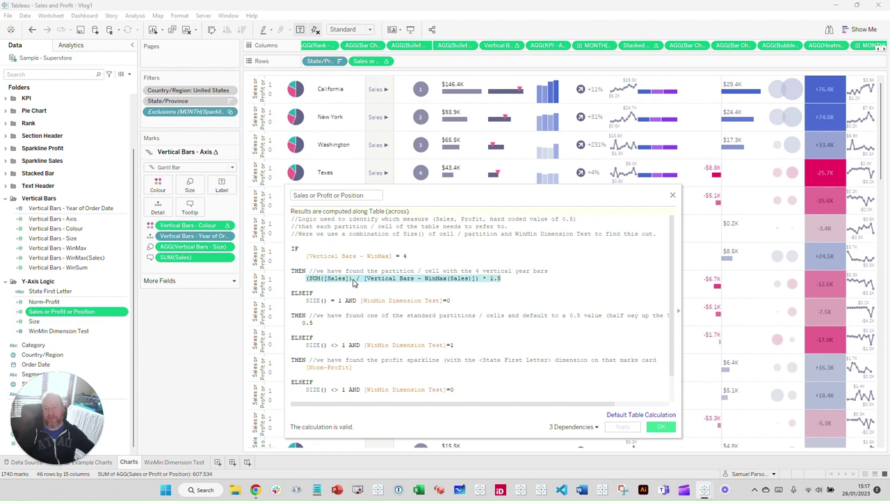
pyautogui.click(521, 278)
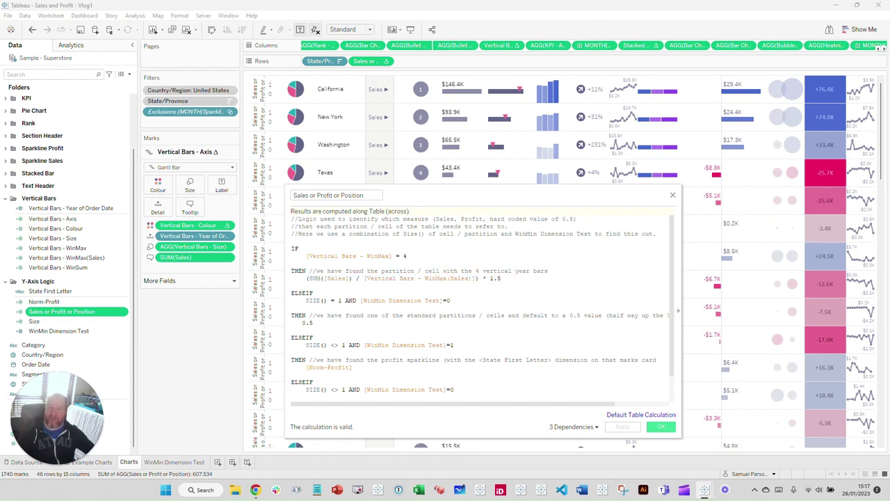
pyautogui.click(445, 278)
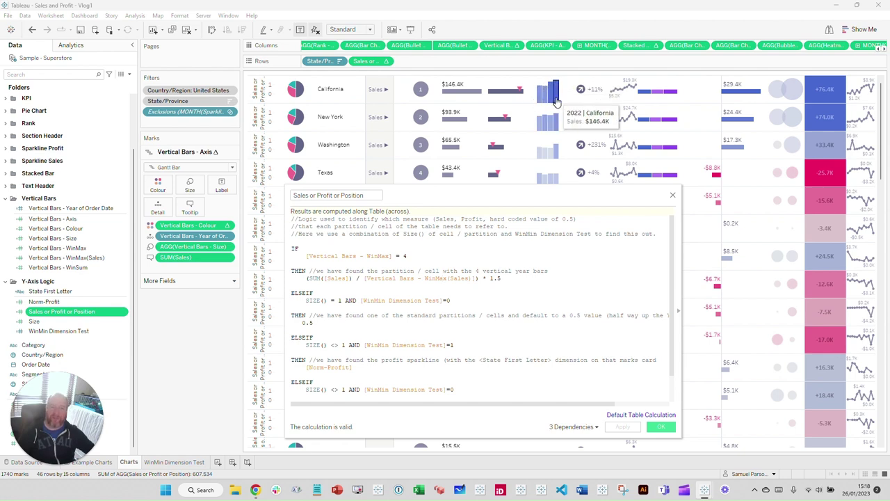
pyautogui.click(477, 280)
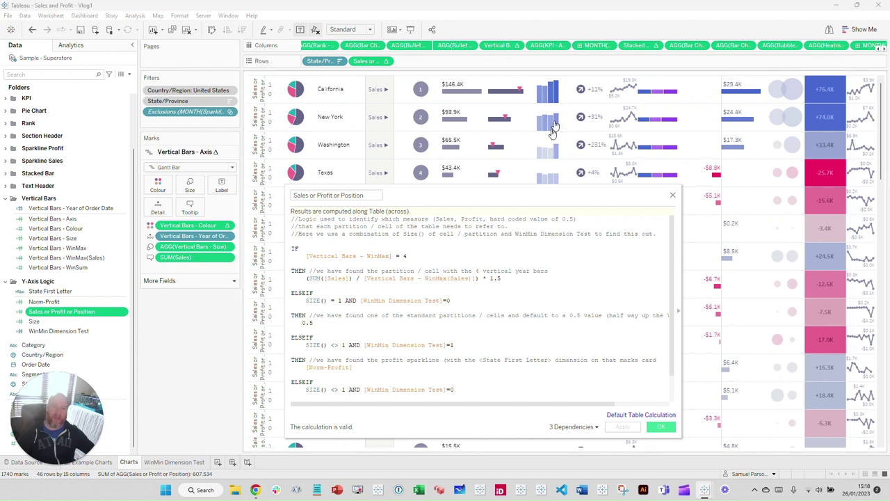
pyautogui.moveTo(557, 150)
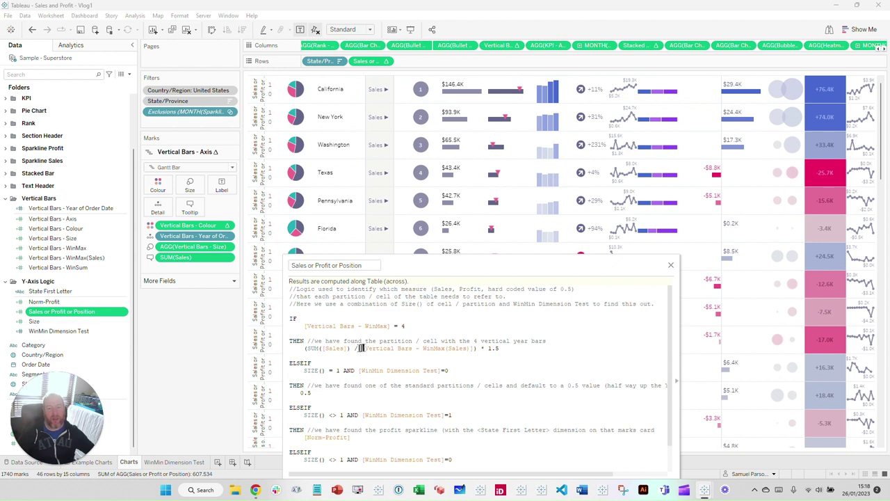
pyautogui.moveTo(556, 97)
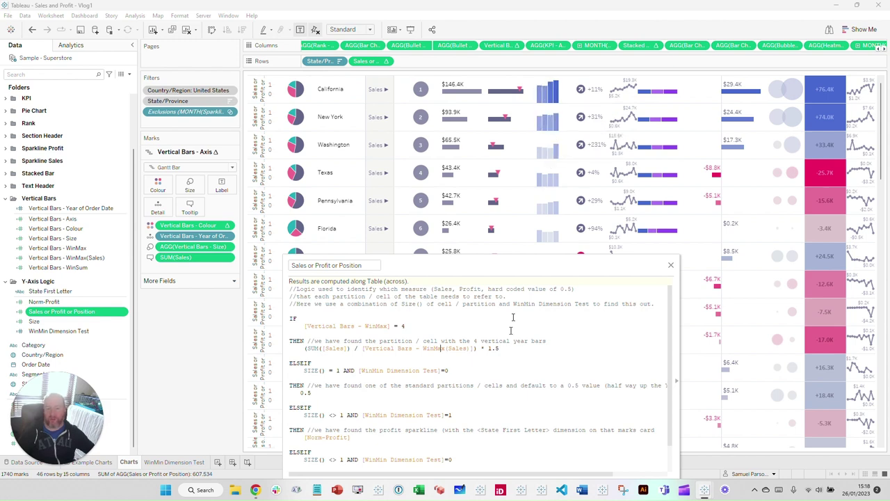
# Try a multiplier of 1 in the formula's Vertical Bars expression and compare the result with California's yearly bars
pyautogui.moveTo(505, 348); pyautogui.dragTo(489, 348)
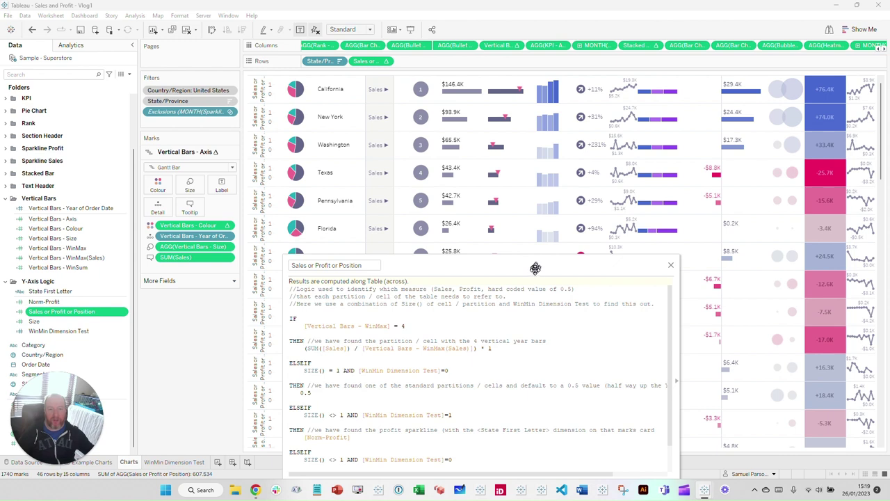
pyautogui.moveTo(536, 268); pyautogui.dragTo(473, 120)
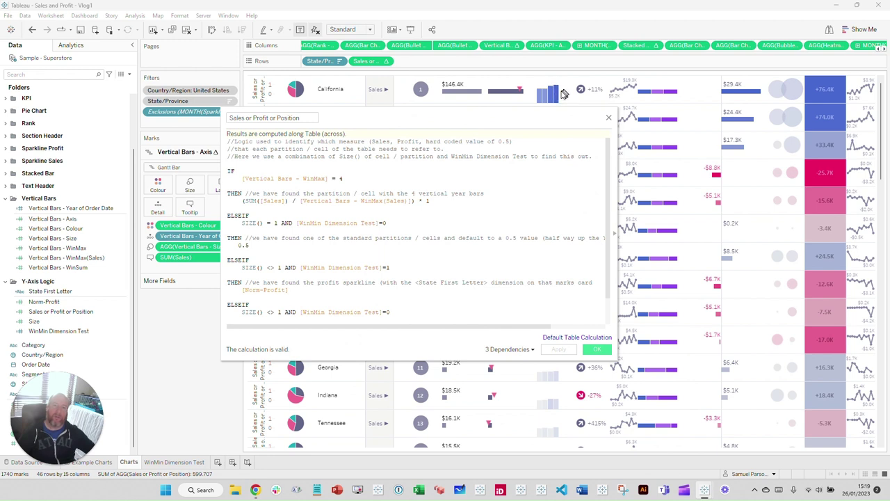
# Restore the Vertical Bars expression's multiplier to 1.5, apply the Sales or Profit or Position formula and close it
pyautogui.click(439, 202)
pyautogui.write('.5')
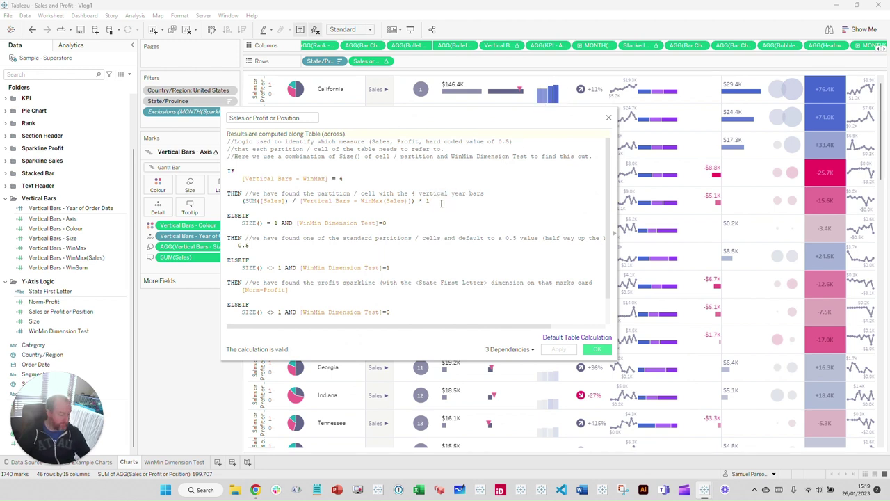
pyautogui.click(556, 349)
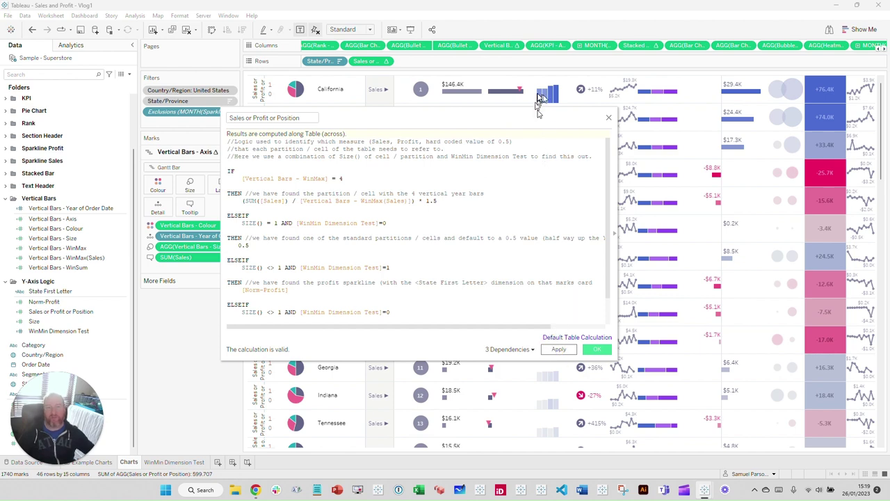
pyautogui.click(609, 119)
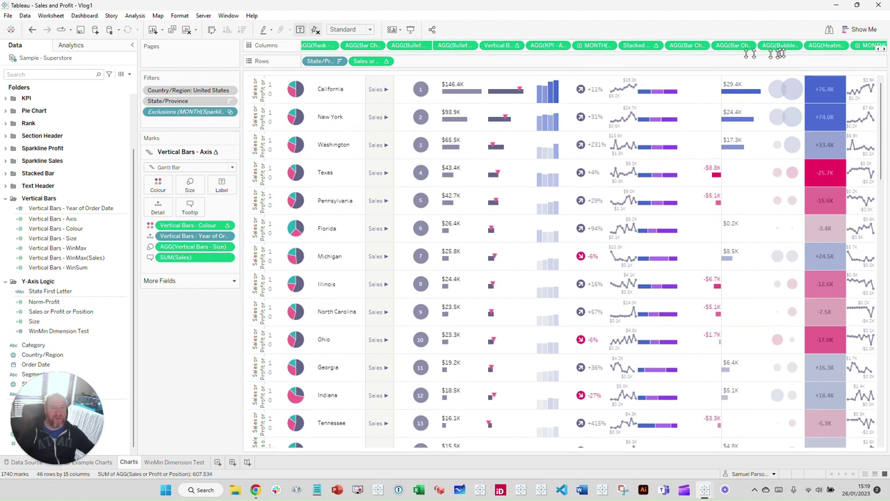
# Open the table calculation settings of the Vertical Bars - Axis column field, examine its Compute Using dimensions, and close them
pyautogui.moveTo(731, 46); pyautogui.dragTo(691, 49)
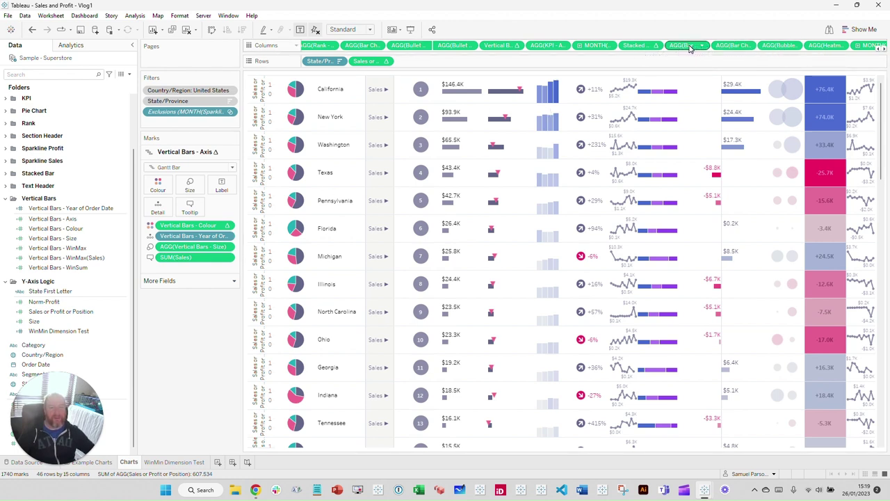
pyautogui.rightClick(504, 48)
pyautogui.click(536, 153)
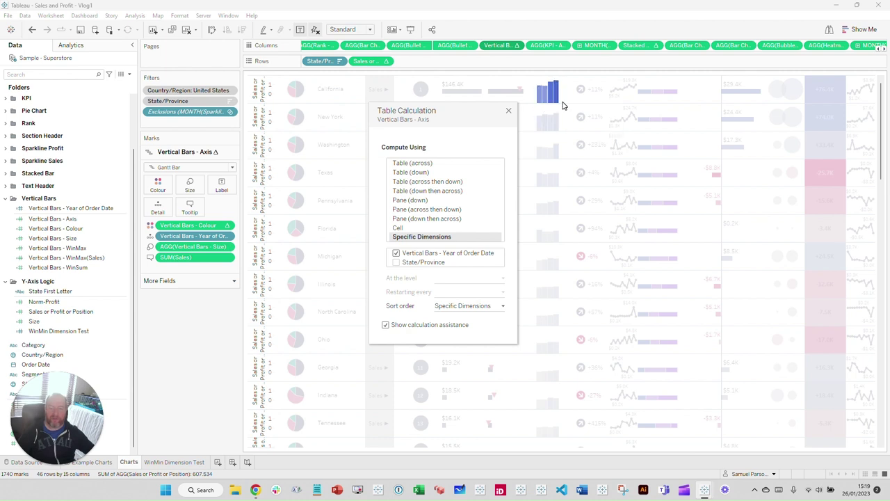
pyautogui.moveTo(542, 106)
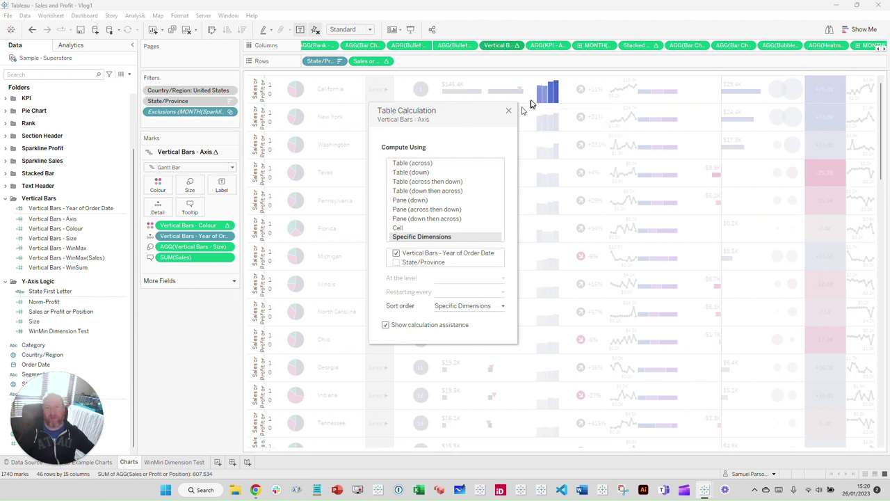
pyautogui.click(509, 110)
# Open the Vertical Bars - Axis calculated field, read its index formula and comment, and close it
pyautogui.click(65, 221)
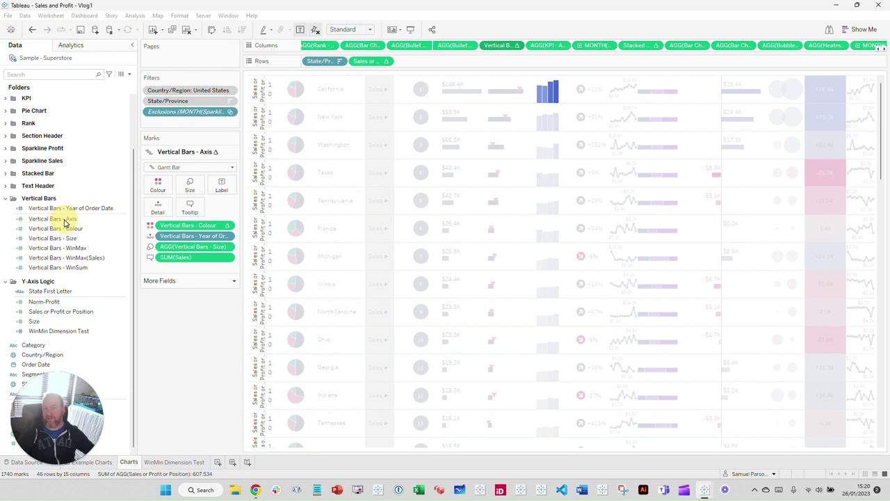
pyautogui.rightClick(65, 221)
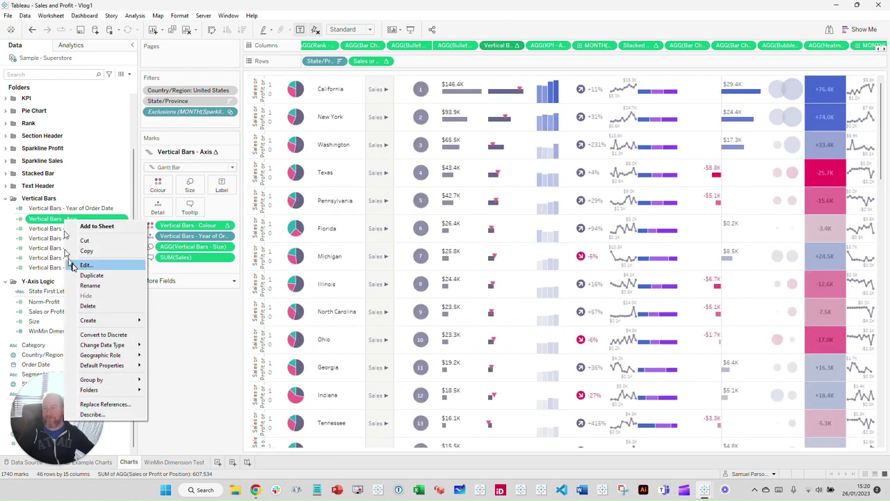
pyautogui.click(83, 265)
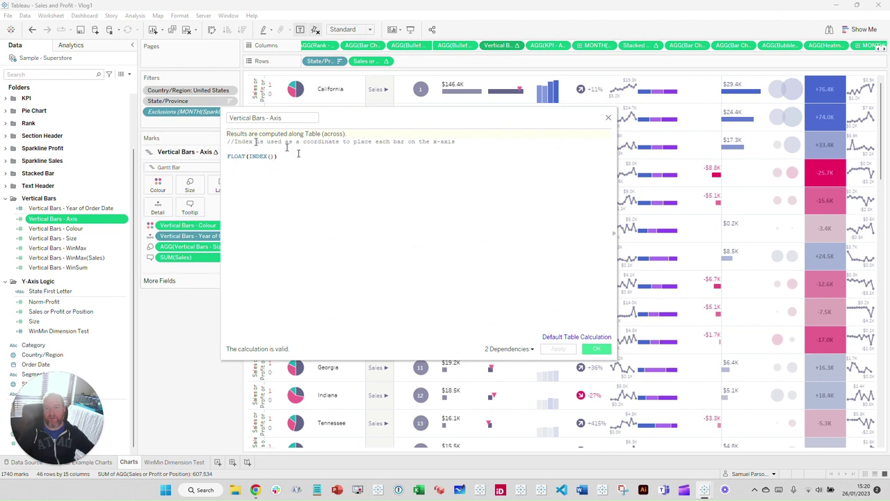
pyautogui.click(608, 119)
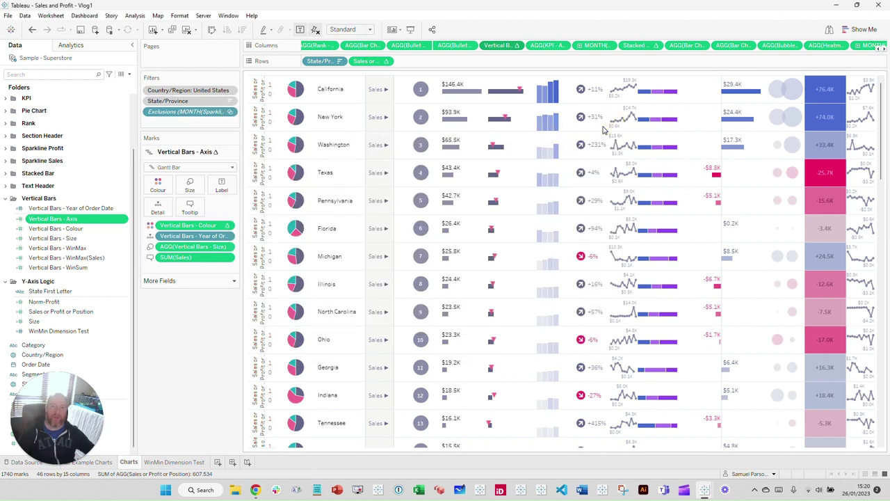
# Show the Vertical Bars - Axis header, set its axis range to Automatic, and examine the spacing of the year bars
pyautogui.moveTo(558, 101)
pyautogui.rightClick(496, 46)
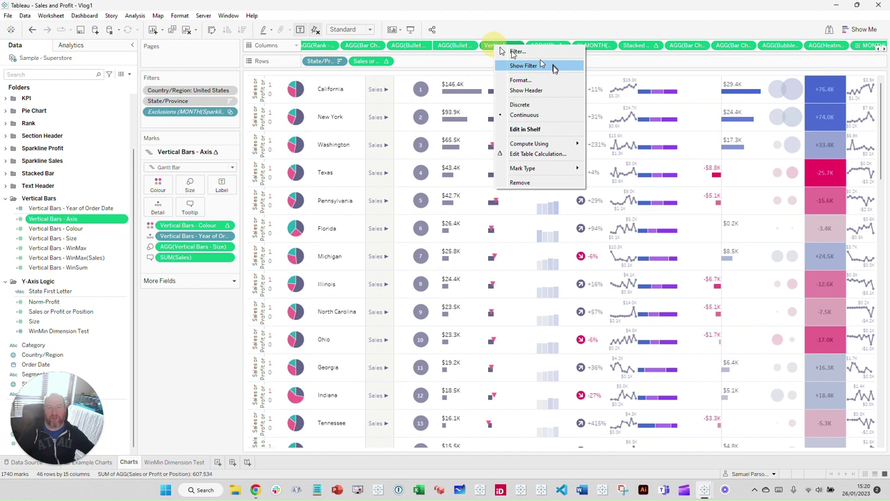
pyautogui.click(524, 91)
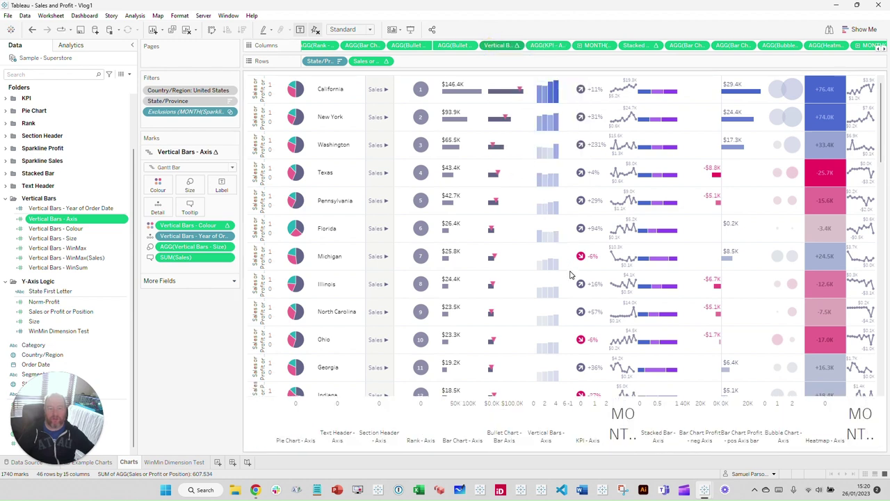
pyautogui.rightClick(542, 406)
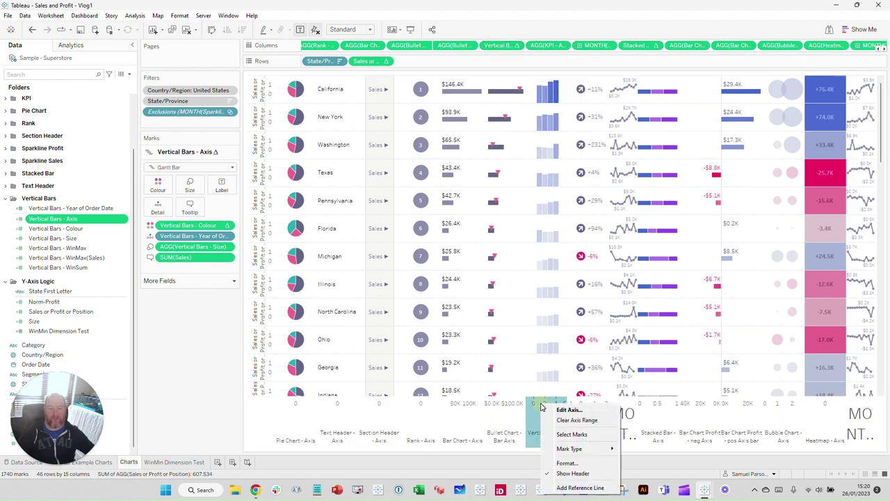
pyautogui.click(563, 410)
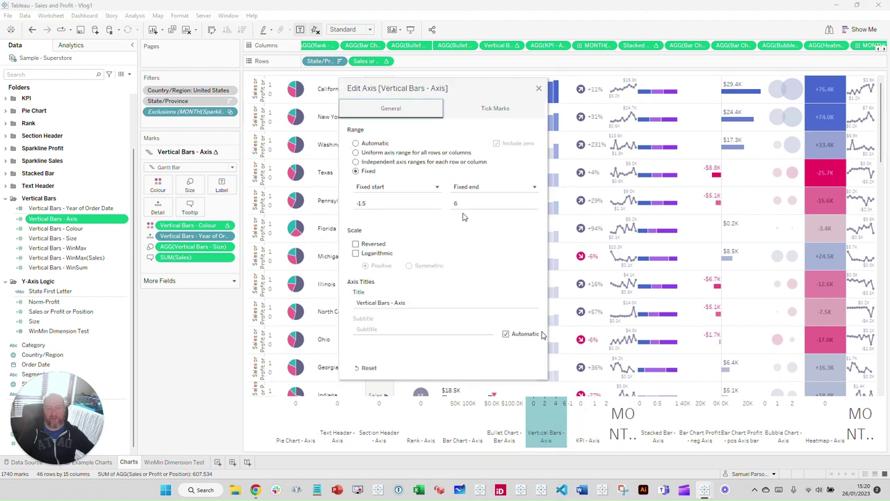
pyautogui.click(356, 143)
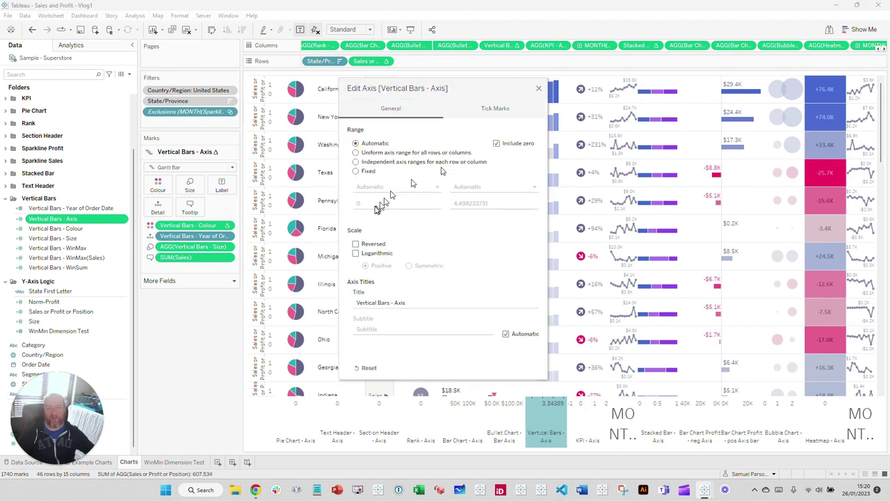
pyautogui.click(538, 89)
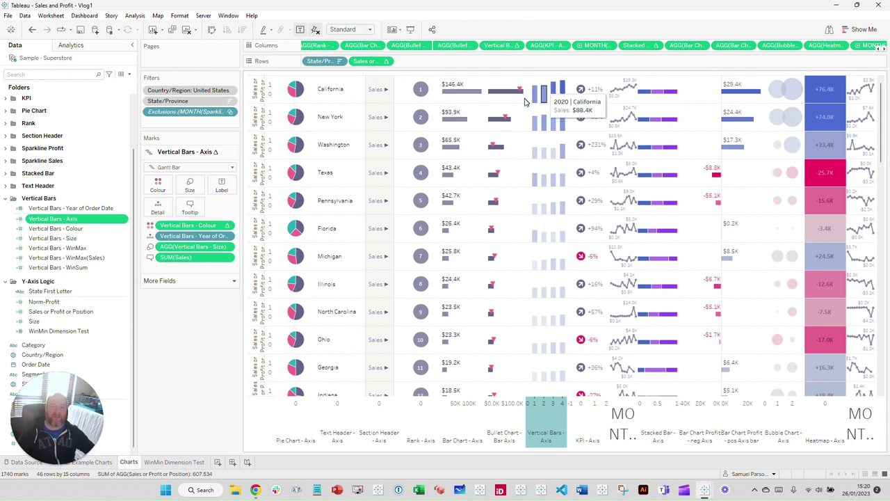
# Undo the Vertical Bars - Axis range change and hide the axis header
pyautogui.click(31, 30)
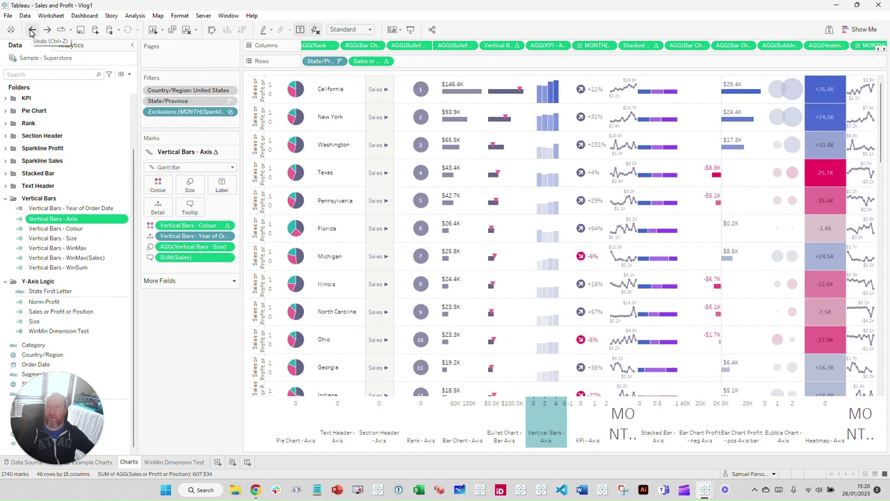
pyautogui.rightClick(552, 416)
pyautogui.click(573, 391)
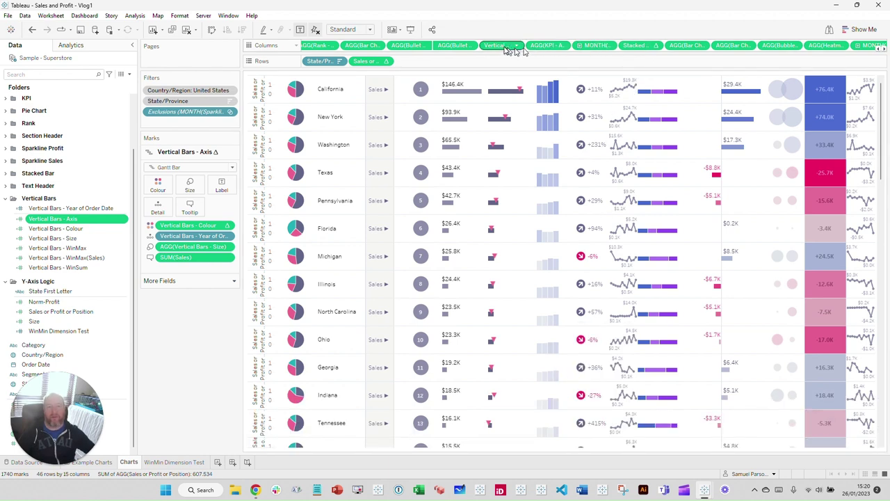
# Recheck which dimension the Vertical Bars - Axis table calculation computes along, comparing it with California's four year bars, and close the settings
pyautogui.rightClick(506, 46)
pyautogui.click(543, 157)
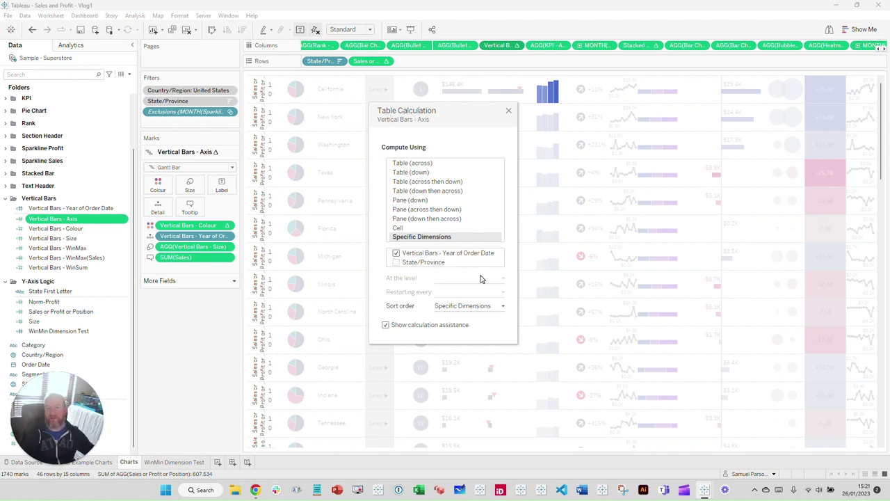
pyautogui.click(508, 111)
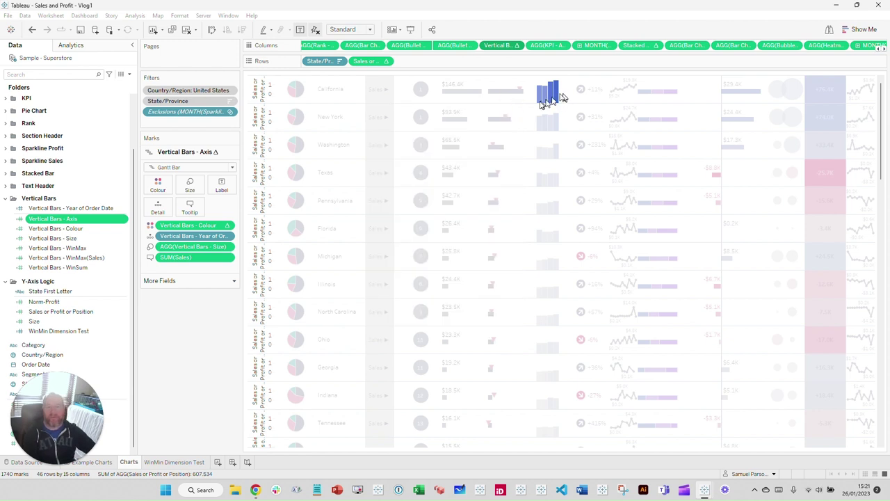
pyautogui.click(541, 101)
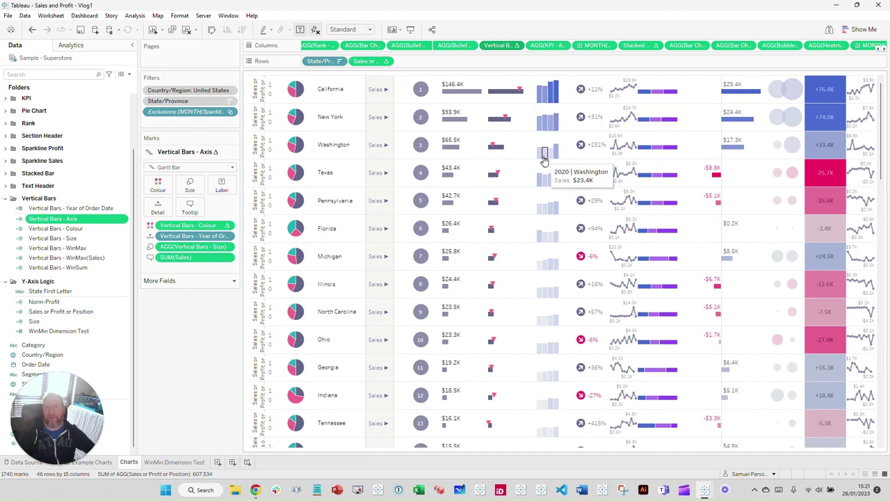
# Try the Bar mark type on the Vertical Bars - Axis marks and undo the change
pyautogui.click(188, 166)
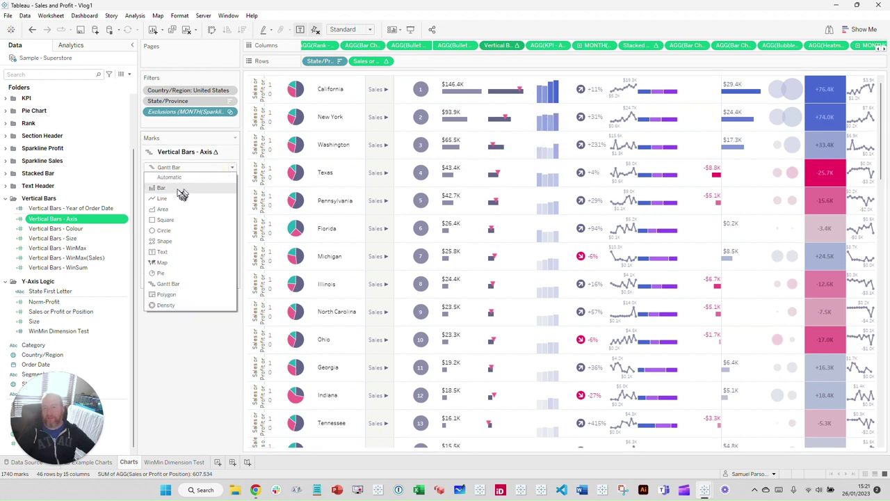
pyautogui.press('Escape')
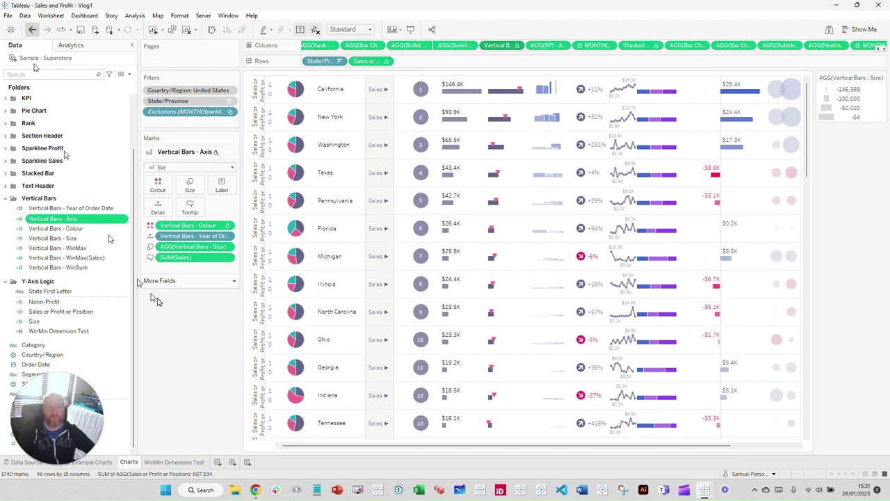
pyautogui.hotkey('ctrl', 'z')
pyautogui.hotkey('ctrl', 'z')
pyautogui.hotkey('ctrl', 'z')
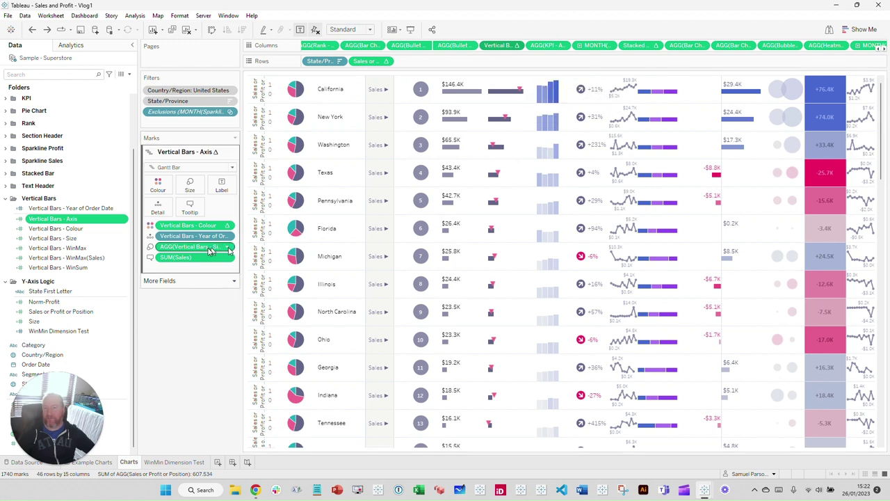
# Open the Vertical Bars - Size calculated field, read its comment and SUM([Sales]) expression, and close it
pyautogui.rightClick(95, 240)
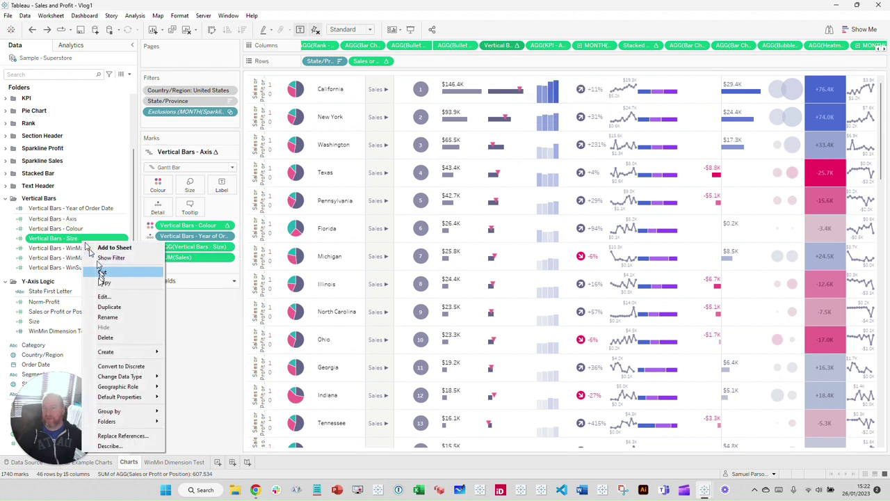
pyautogui.click(104, 297)
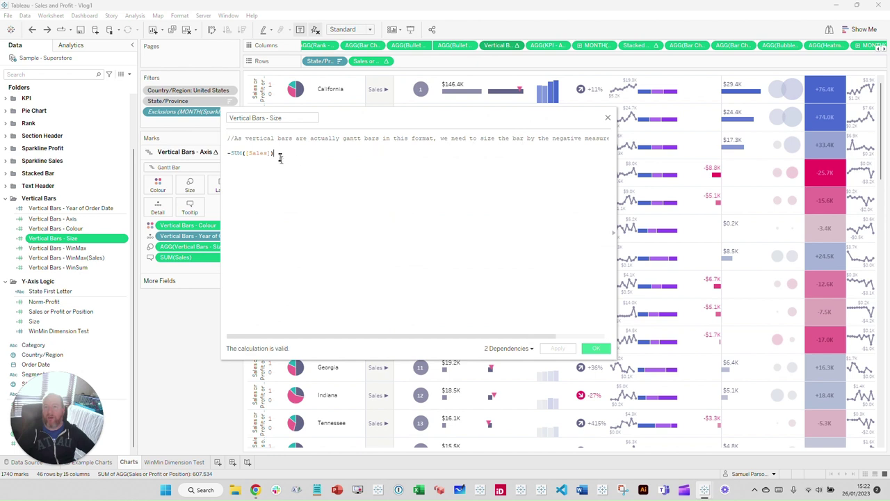
pyautogui.moveTo(278, 155); pyautogui.dragTo(233, 157)
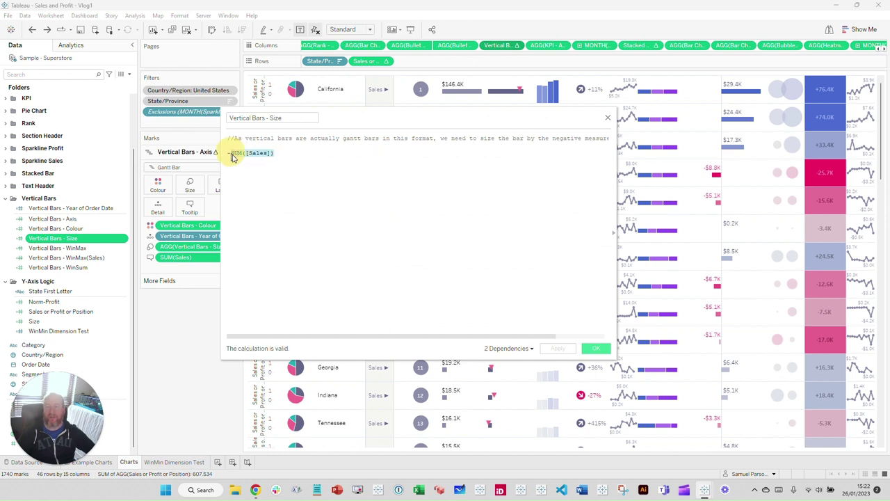
pyautogui.click(608, 119)
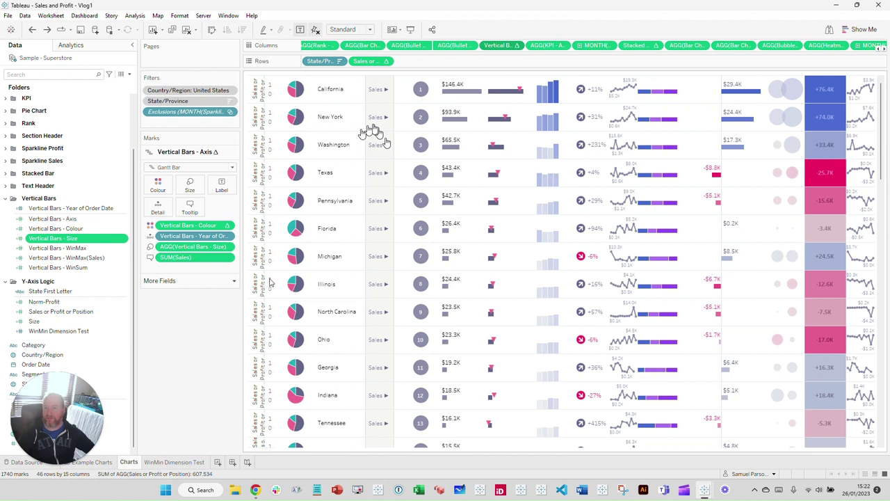
# Open the Vertical Bars - Colour calculated field, read its formula and colour-scale comment, and close it
pyautogui.rightClick(84, 230)
pyautogui.click(104, 275)
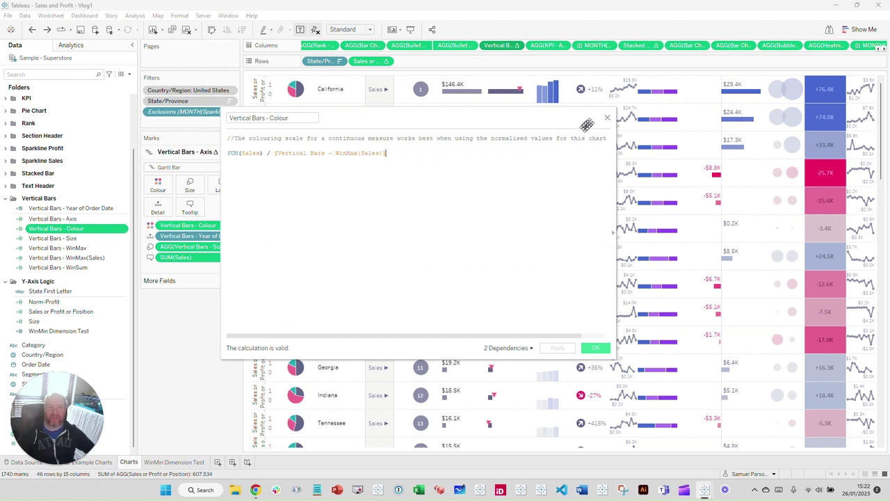
pyautogui.click(608, 119)
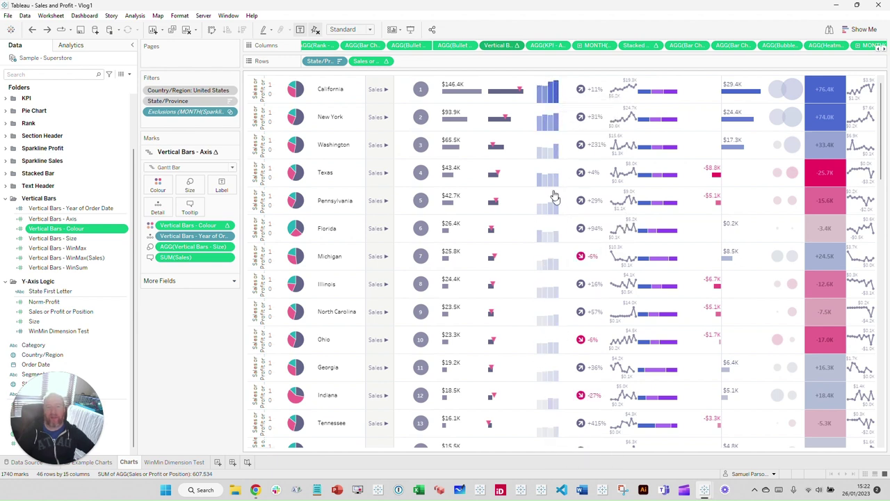
# Display the marks of the Month of Sparkline Profit - Order Date Axis column
pyautogui.moveTo(555, 96)
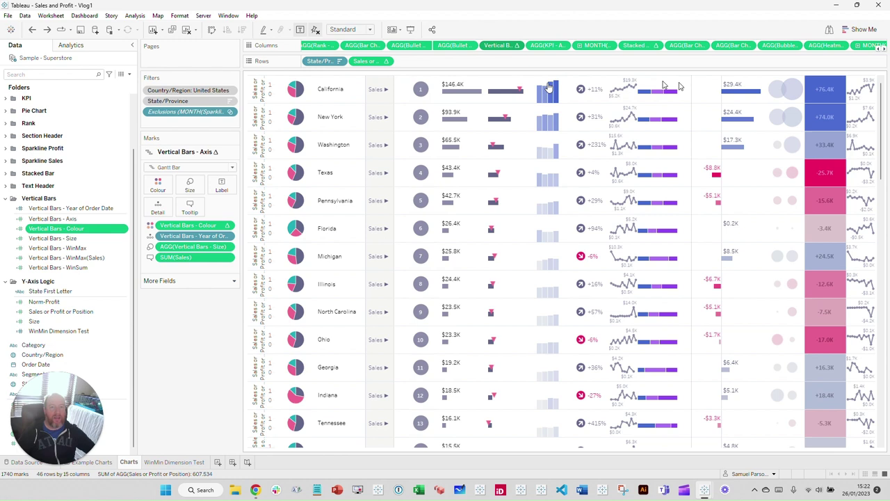
pyautogui.moveTo(631, 87)
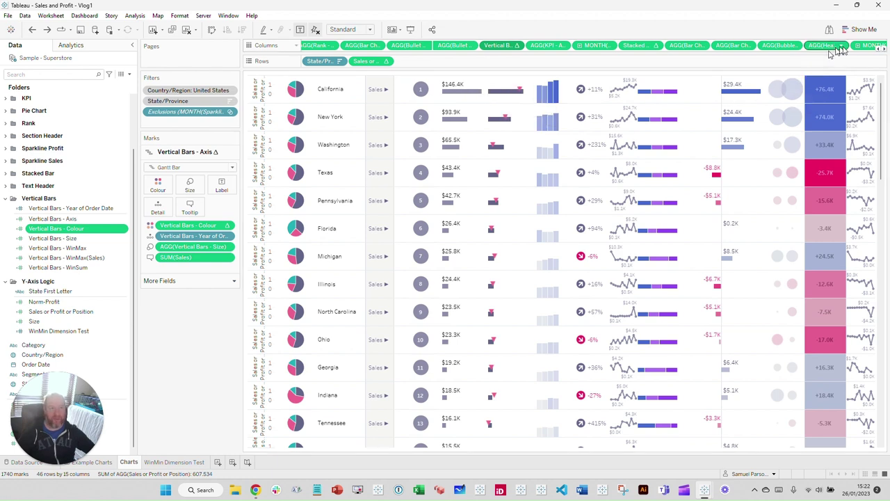
pyautogui.click(867, 46)
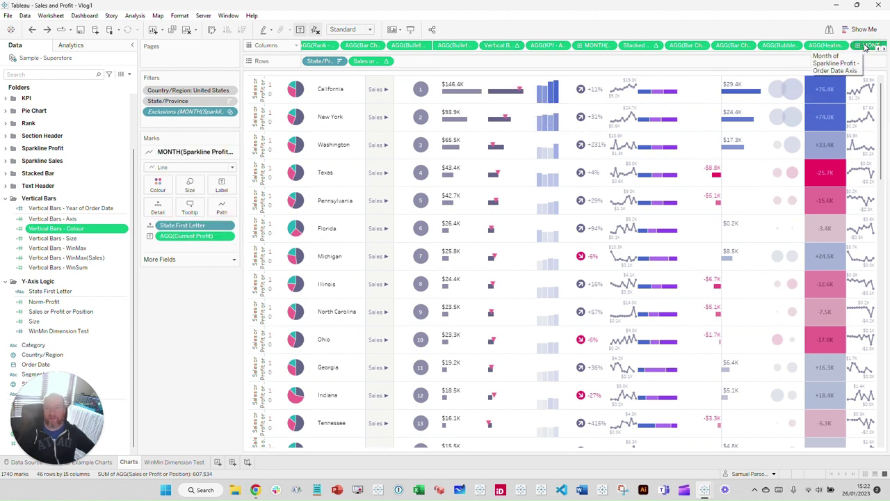
# Collapse the Vertical Bars and Y-Axis Logic folders, then open, read and close the Sparkline Sales - Order Date Axis calculated field
pyautogui.click(6, 199)
pyautogui.click(7, 286)
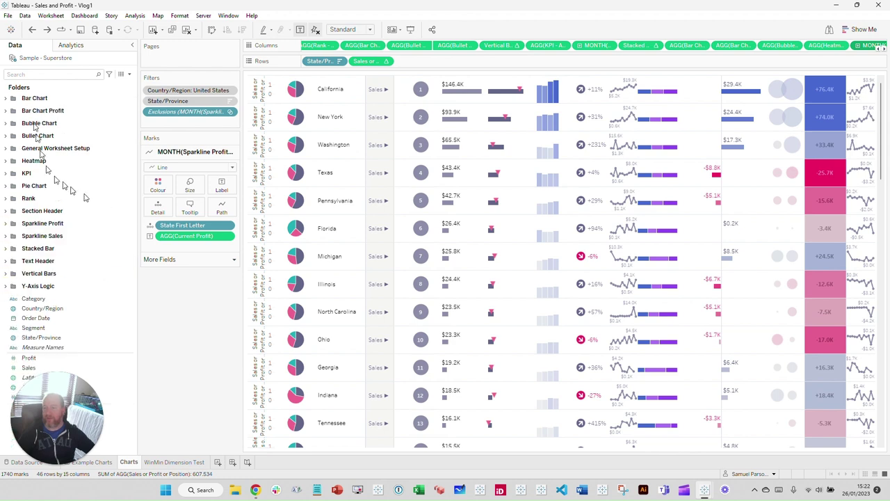
pyautogui.click(7, 236)
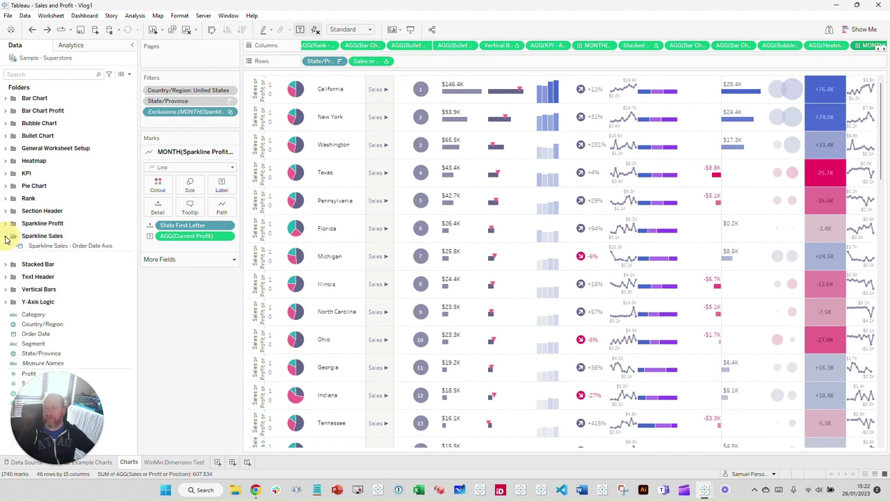
pyautogui.rightClick(82, 249)
pyautogui.click(108, 271)
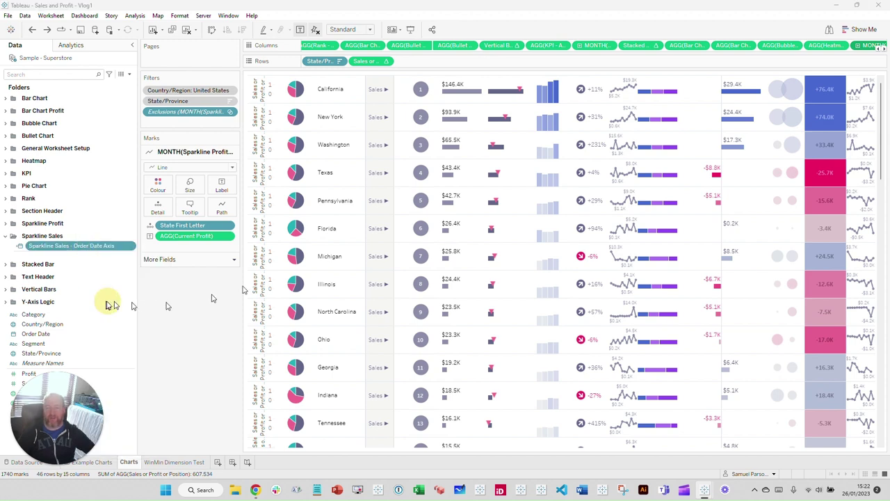
pyautogui.scroll(3, 274, 167)
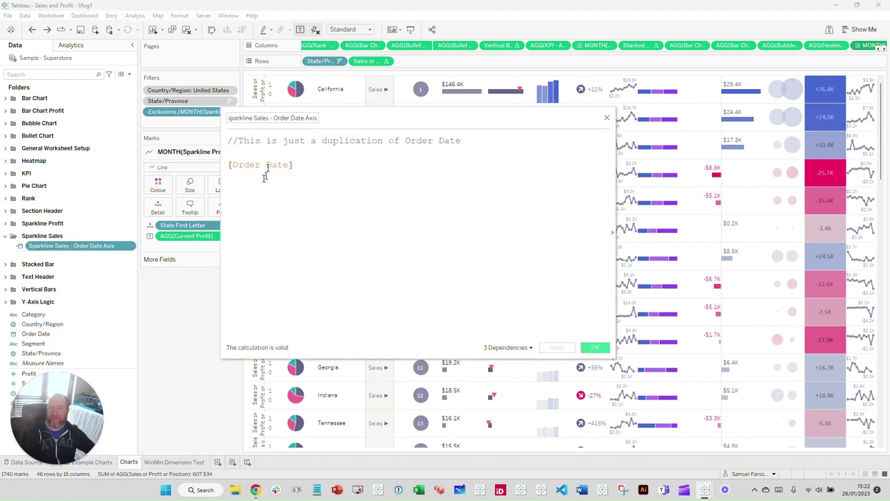
pyautogui.click(606, 118)
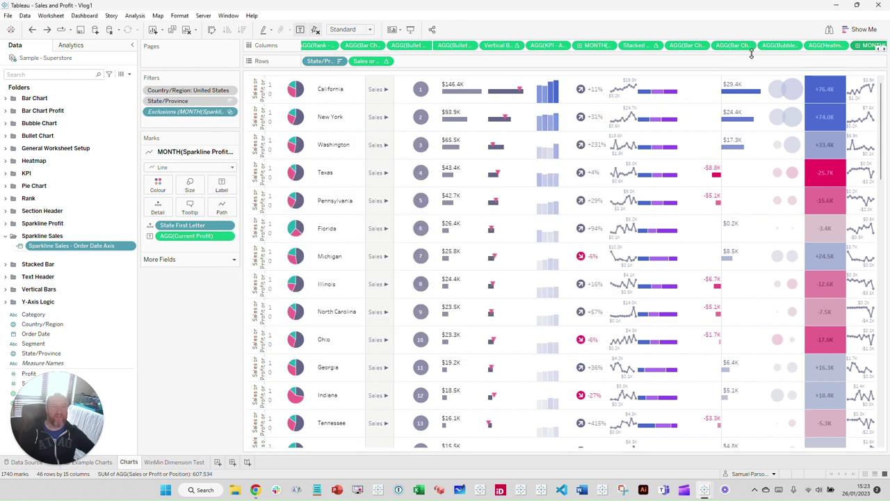
# Open the Sales or Profit or Position calculated field from the Y-Axis Logic folder and enlarge its formula text for reading
pyautogui.moveTo(629, 91)
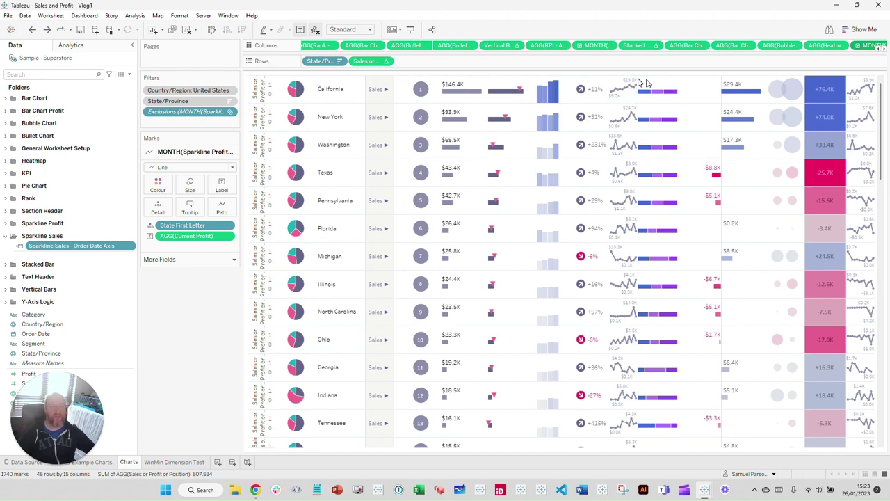
pyautogui.moveTo(839, 118)
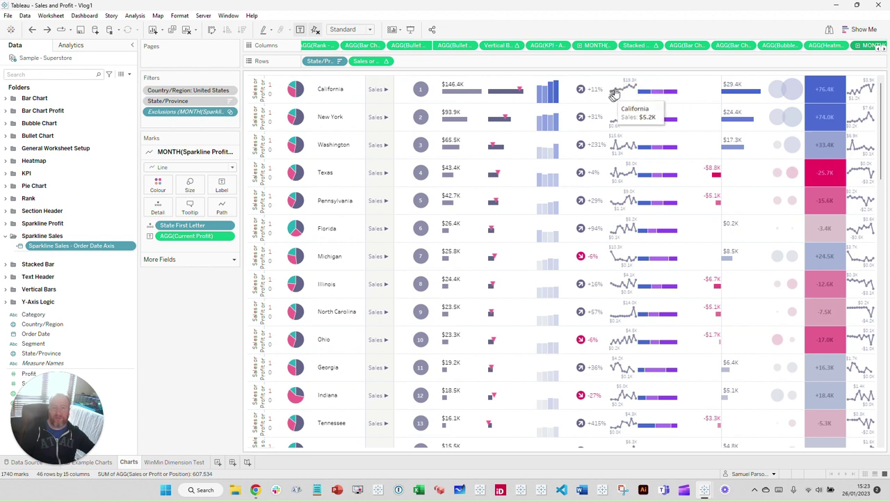
pyautogui.moveTo(845, 89)
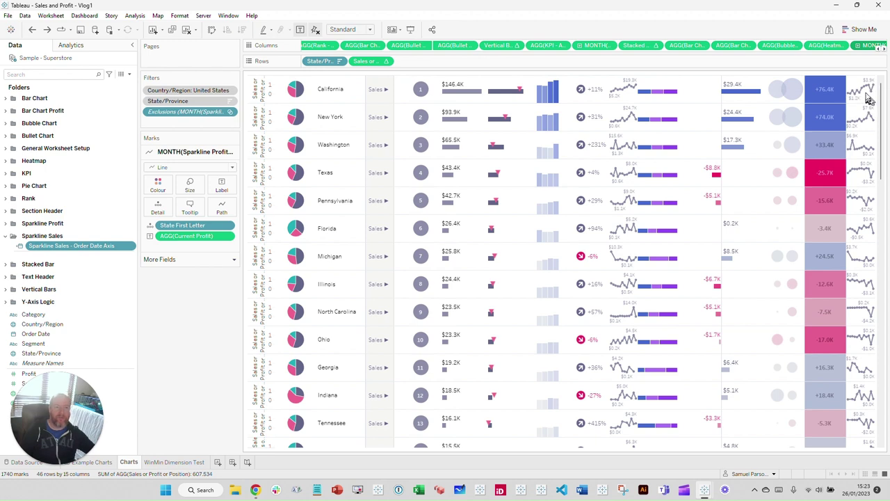
pyautogui.moveTo(615, 150)
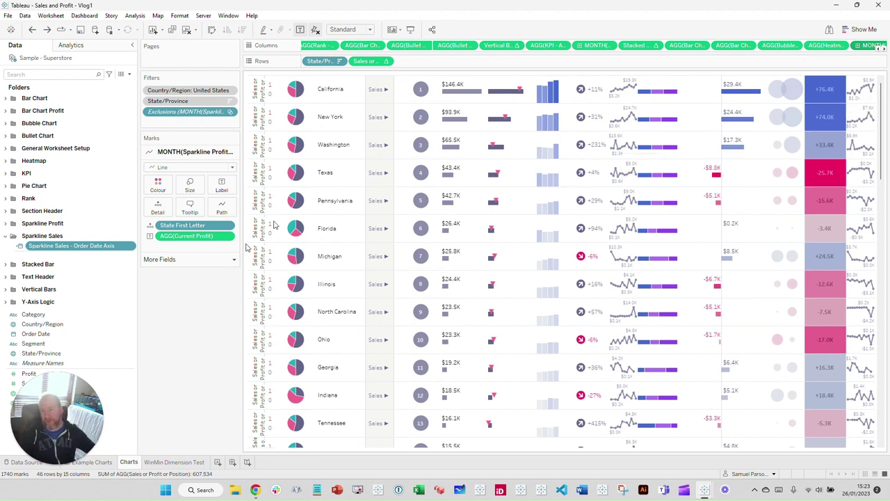
pyautogui.click(6, 236)
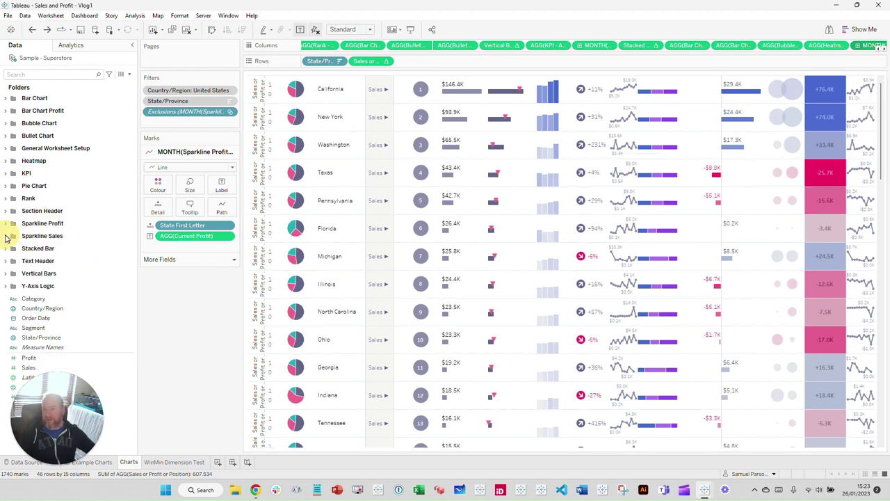
pyautogui.click(10, 287)
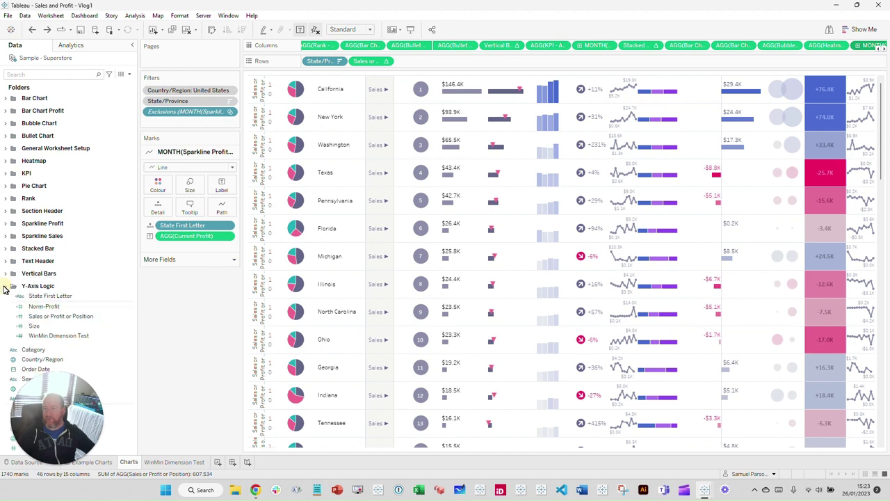
pyautogui.rightClick(59, 316)
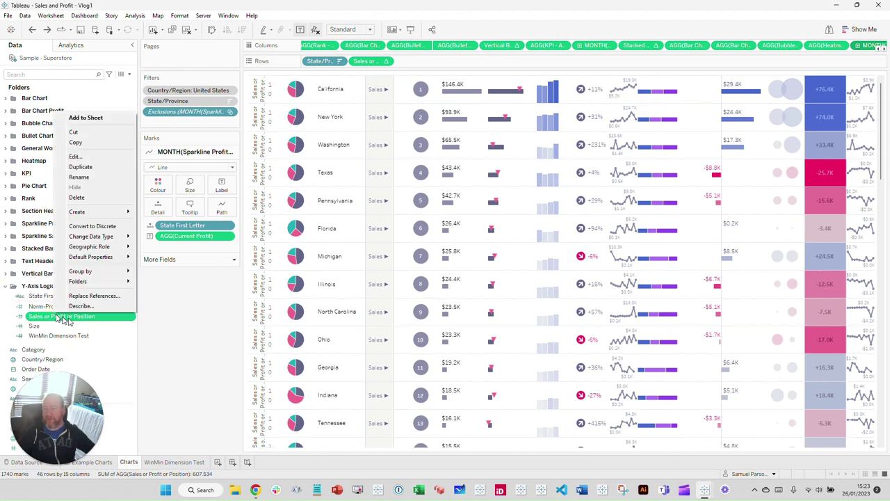
pyautogui.click(100, 157)
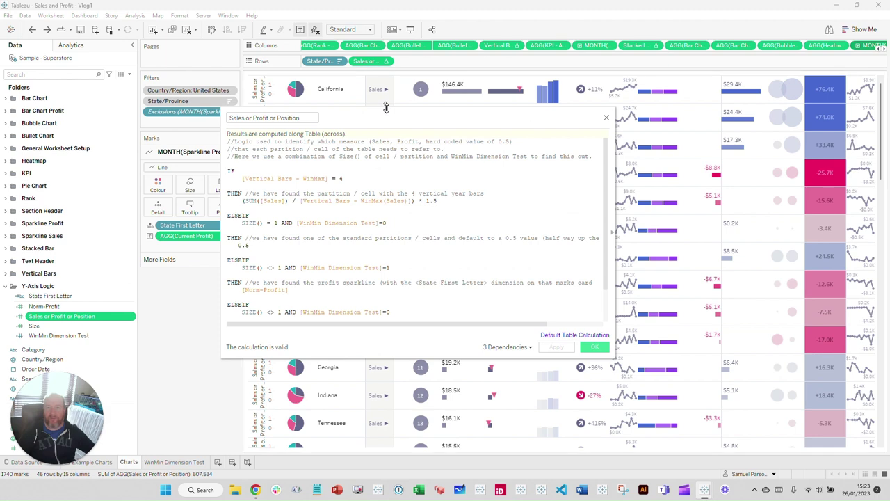
pyautogui.moveTo(387, 111); pyautogui.dragTo(389, 50)
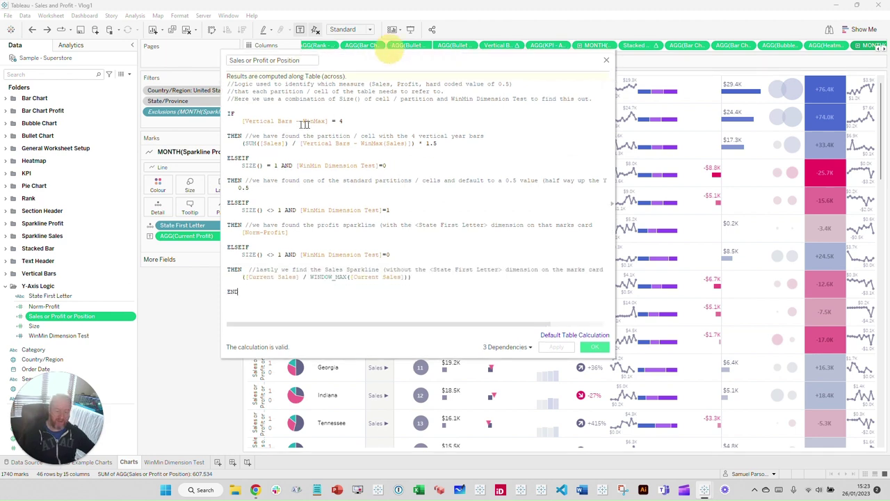
pyautogui.keyDown('ctrl'); pyautogui.scroll(4, 306, 125); pyautogui.keyUp('ctrl')
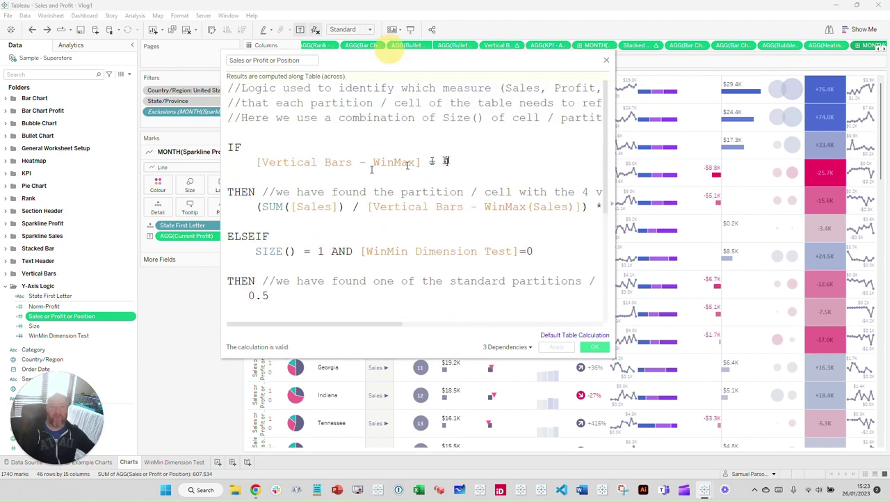
# Highlight the [Vertical Bars - WinMax] = 4 and SIZE() = 1 conditions and review the branch that returns 0.5
pyautogui.moveTo(450, 162); pyautogui.dragTo(261, 162)
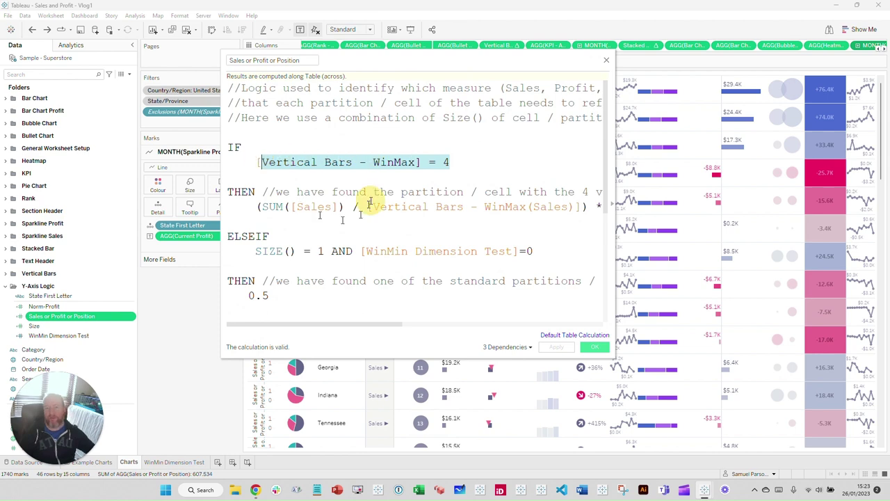
pyautogui.scroll(-4, 418, 195)
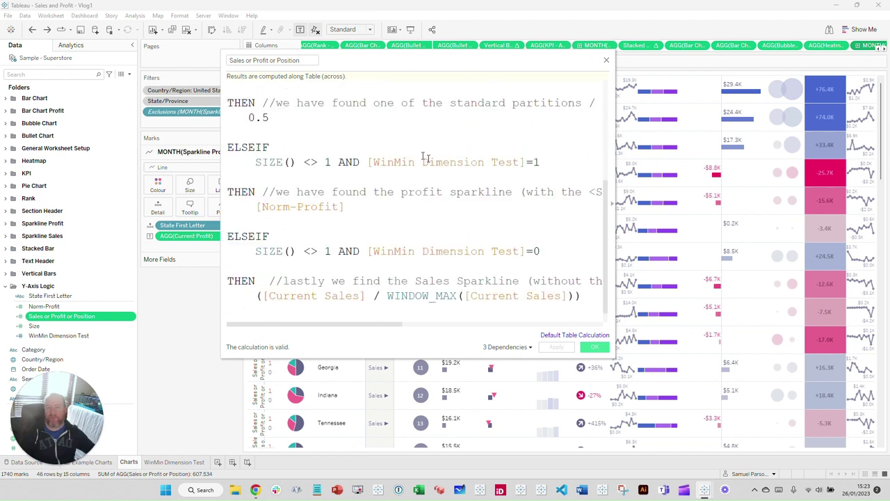
pyautogui.scroll(2, 348, 145)
pyautogui.moveTo(323, 161); pyautogui.dragTo(256, 162)
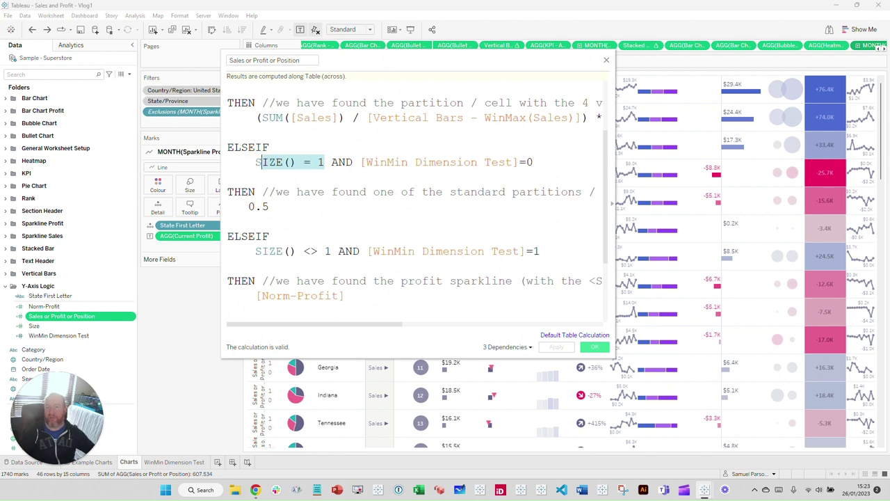
pyautogui.scroll(-1, 282, 210)
pyautogui.click(308, 178)
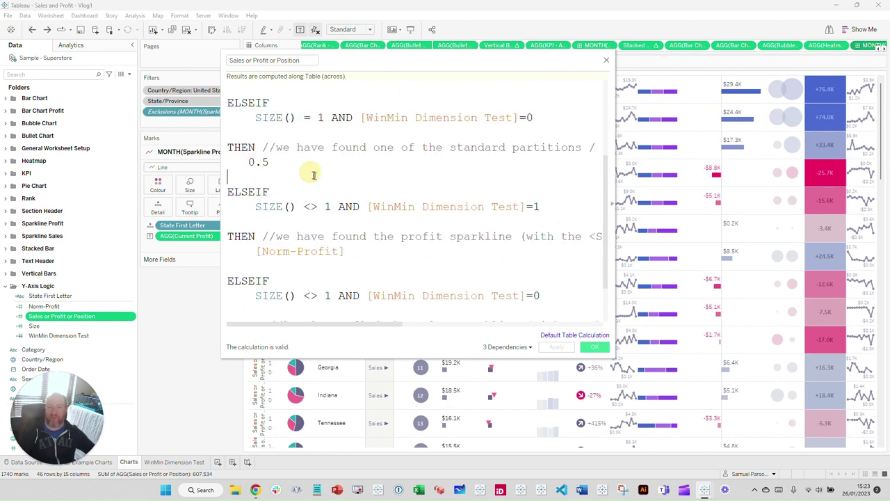
# Highlight the SIZE() <> 1 and [WinMin Dimension Test]=1 conditions and the [Norm-Profit] result of the profit sparkline branch
pyautogui.scroll(-2, 311, 174)
pyautogui.moveTo(258, 147); pyautogui.dragTo(332, 147)
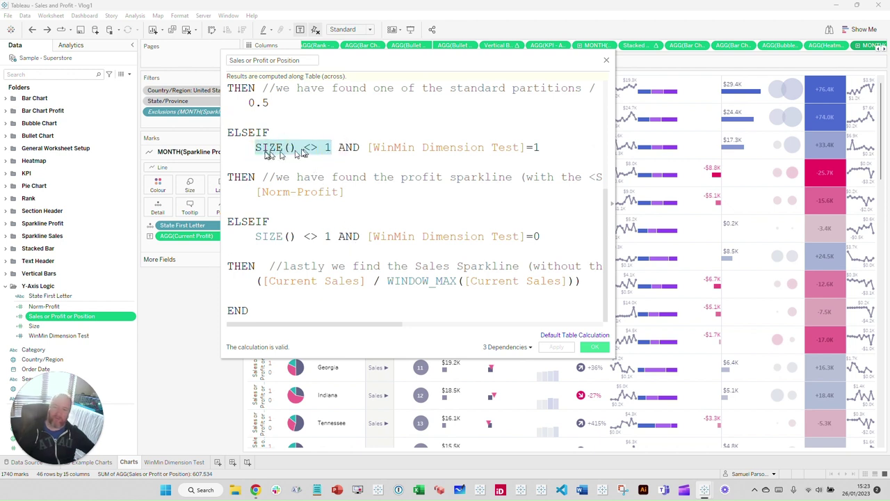
pyautogui.click(332, 134)
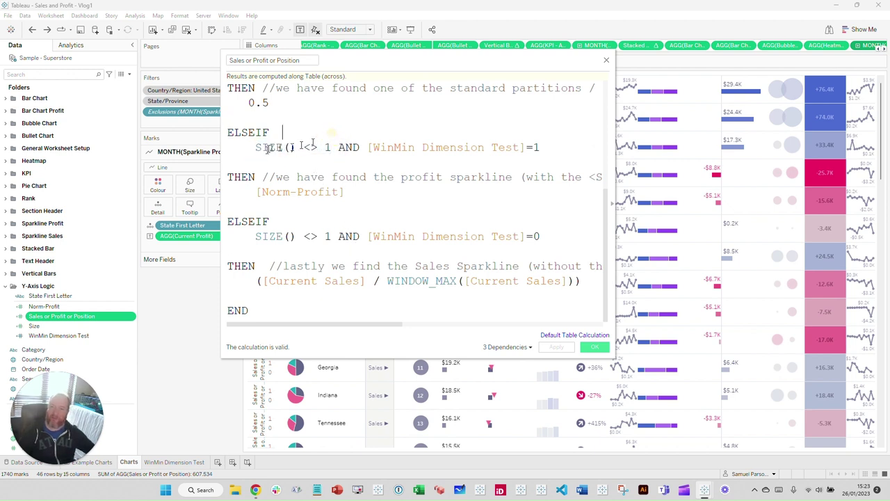
pyautogui.moveTo(258, 148); pyautogui.dragTo(332, 147)
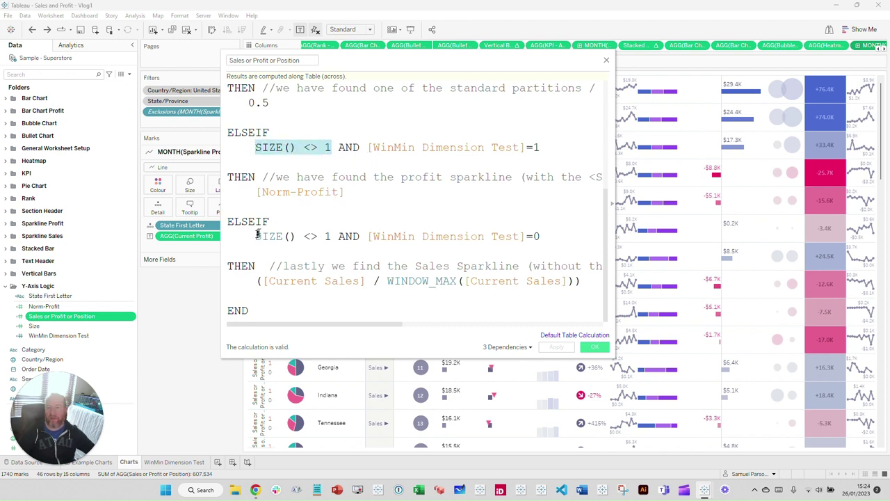
pyautogui.moveTo(371, 147); pyautogui.dragTo(543, 147)
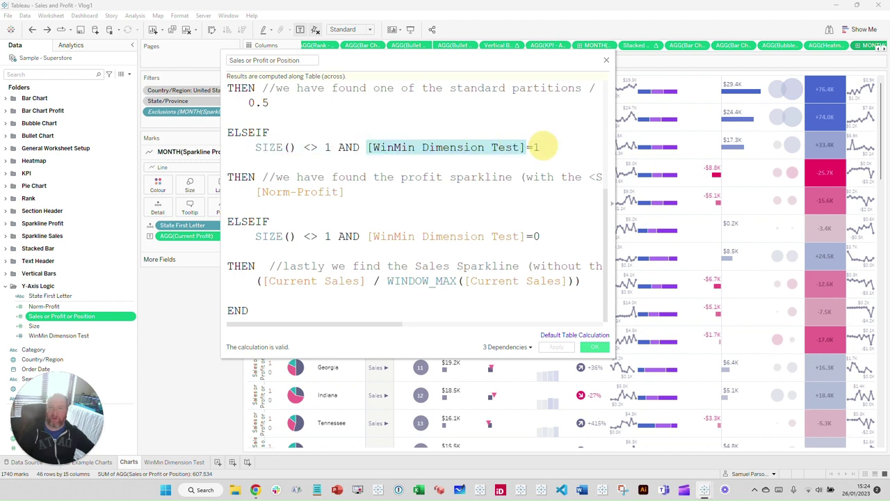
pyautogui.moveTo(344, 191); pyautogui.dragTo(297, 191)
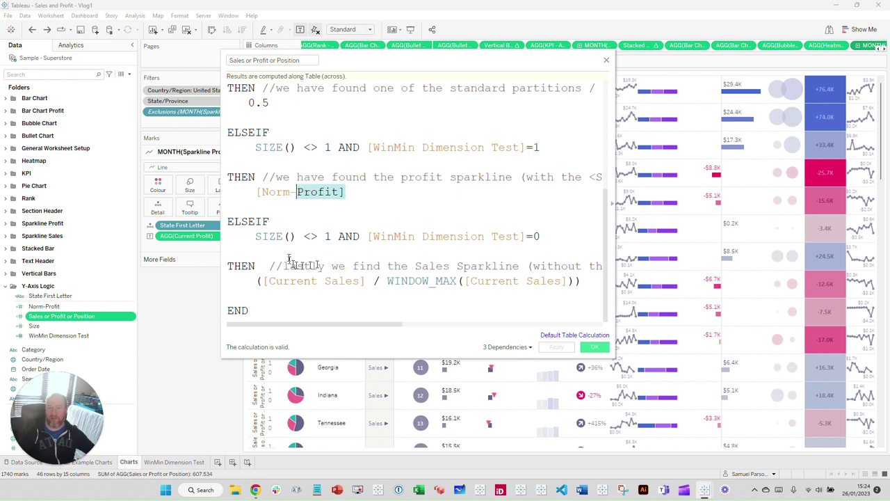
# Compare the [WinMin Dimension Test]=0 condition of the sales sparkline with the =1 condition of the profit sparkline, and close the formula
pyautogui.moveTo(540, 237); pyautogui.dragTo(380, 237)
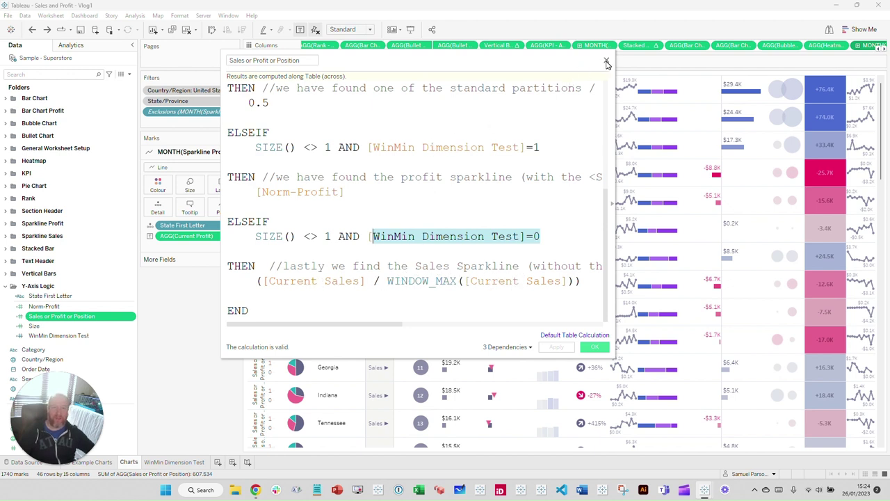
pyautogui.click(546, 237)
pyautogui.moveTo(537, 147); pyautogui.dragTo(381, 148)
pyautogui.moveTo(544, 237); pyautogui.dragTo(382, 237)
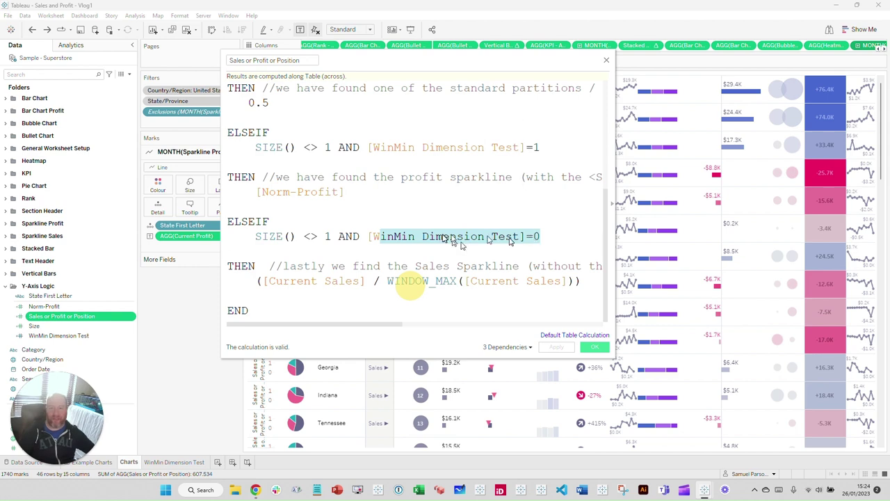
pyautogui.click(608, 61)
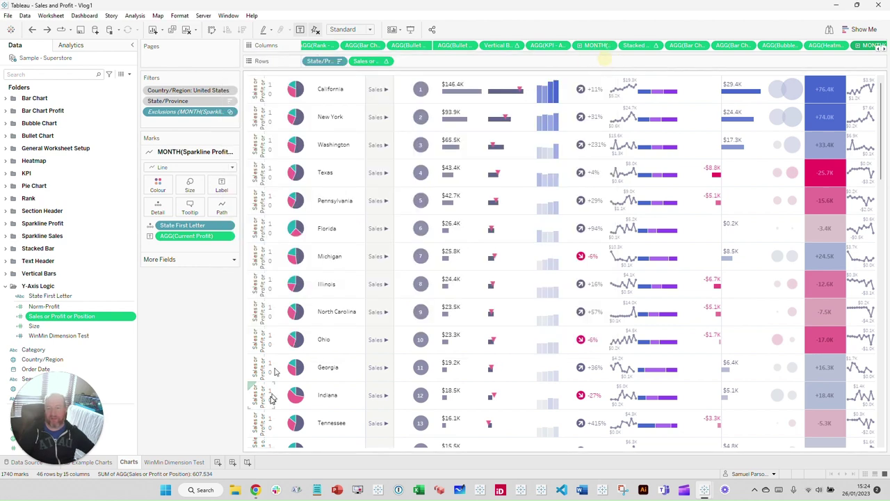
# Switch to the WinMin Dimension Test sheet and show the axis header for its Month of Sparkline Sales column
pyautogui.click(192, 462)
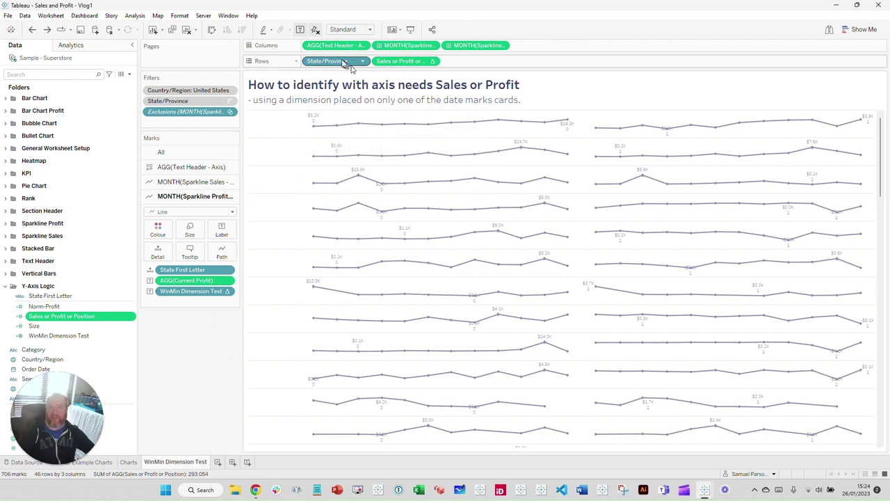
pyautogui.rightClick(403, 50)
pyautogui.click(431, 103)
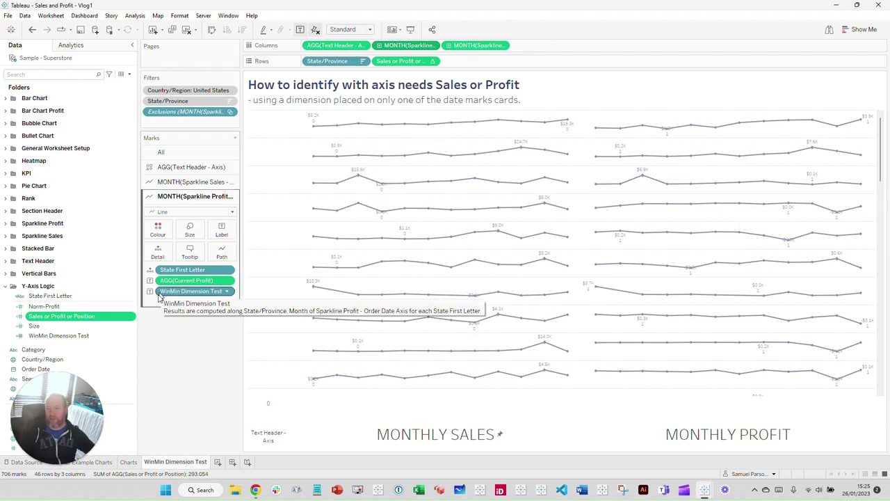
# Open the WinMin Dimension Test calculated field, enlarge its editor and formula text, and highlight the THEN result of 1
pyautogui.rightClick(70, 338)
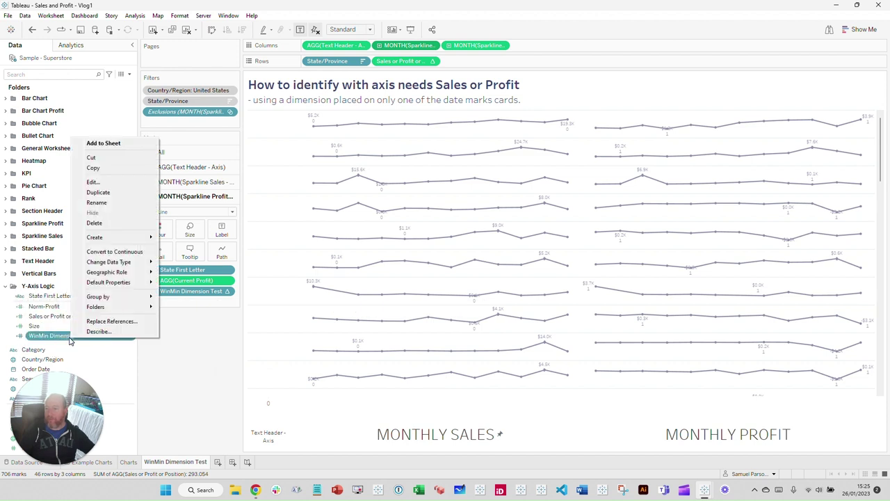
pyautogui.click(95, 182)
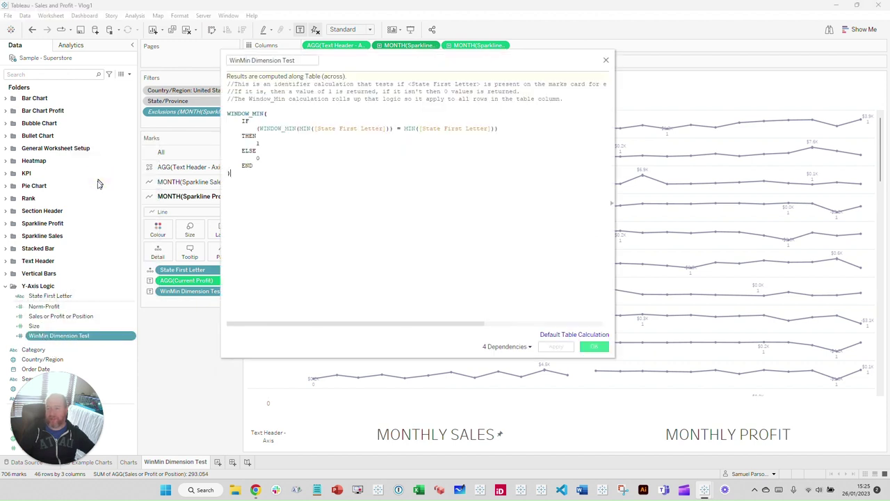
pyautogui.click(336, 270)
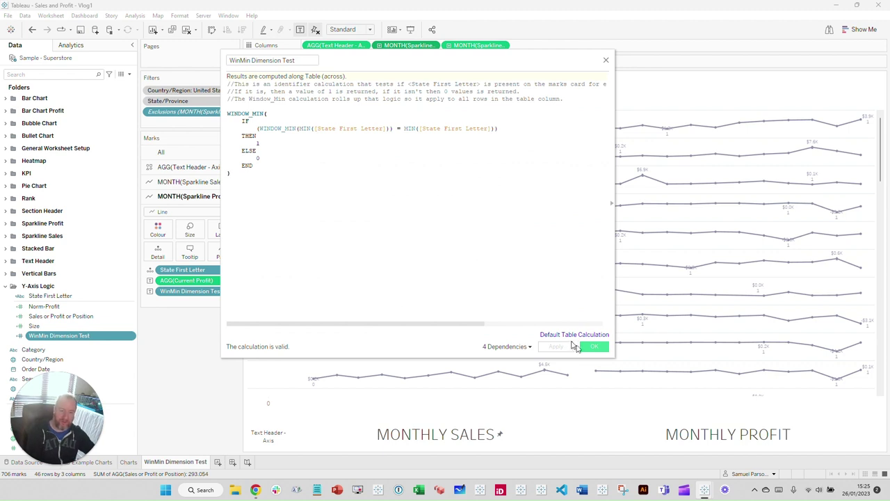
pyautogui.moveTo(612, 356); pyautogui.dragTo(721, 426)
pyautogui.click(489, 190)
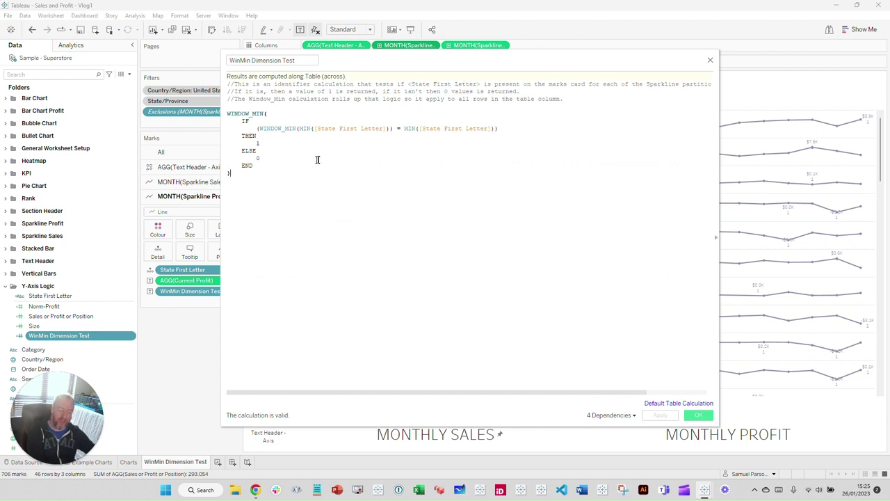
pyautogui.keyDown('ctrl'); pyautogui.scroll(3, 341, 148); pyautogui.keyUp('ctrl')
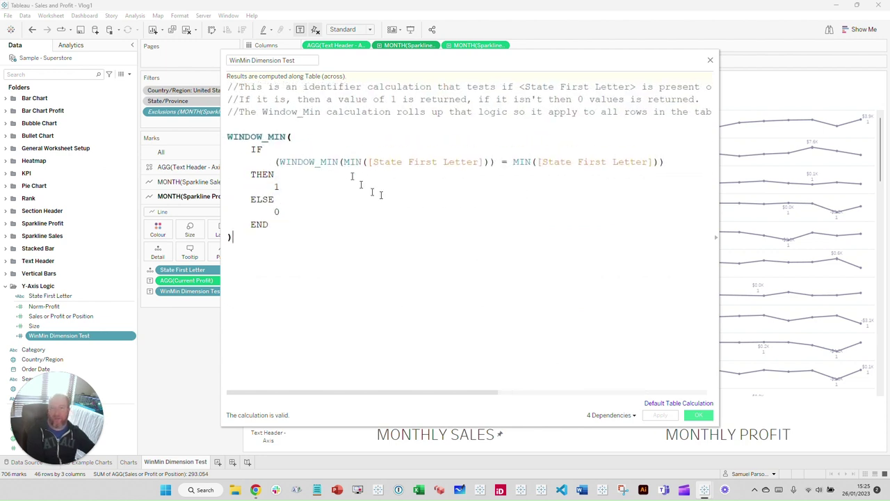
pyautogui.doubleClick(278, 186)
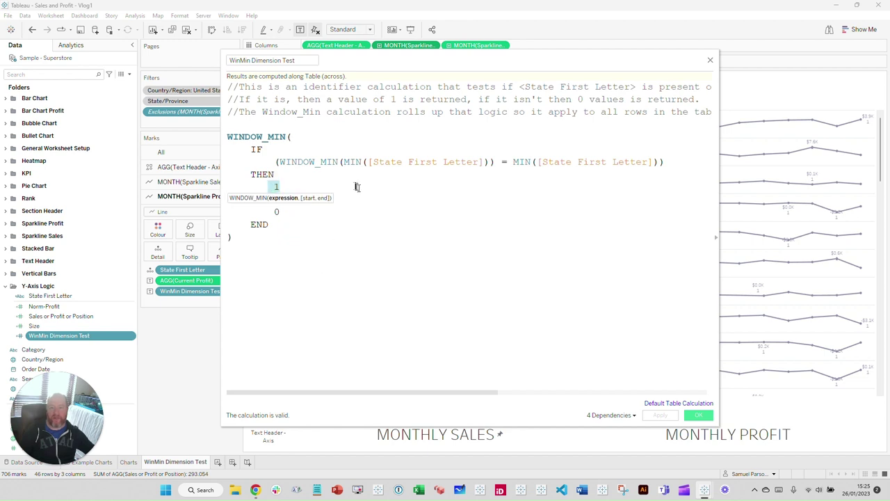
# Highlight the ELSE result of 0 in the WinMin Dimension Test formula, and close the formula
pyautogui.doubleClick(277, 211)
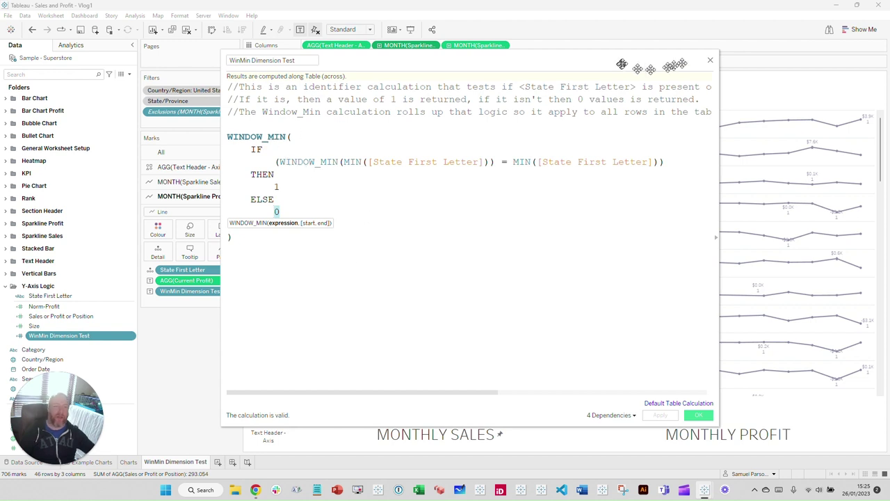
pyautogui.click(710, 62)
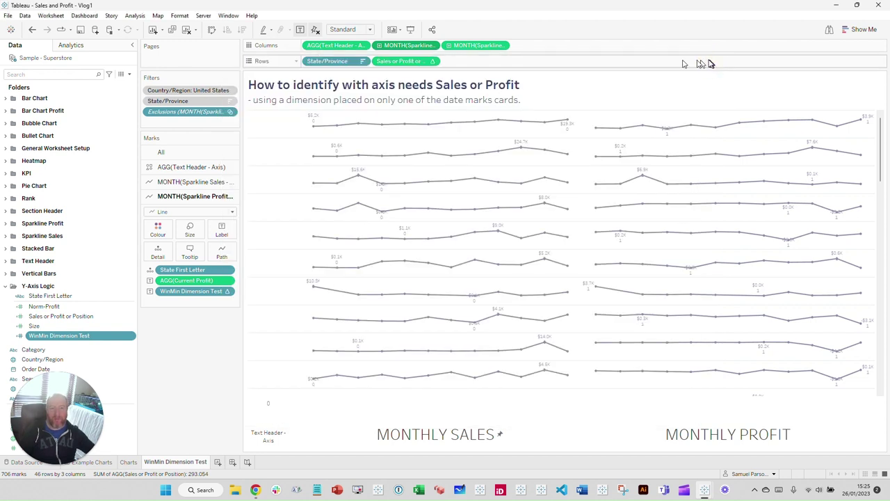
pyautogui.moveTo(181, 292); pyautogui.dragTo(200, 275)
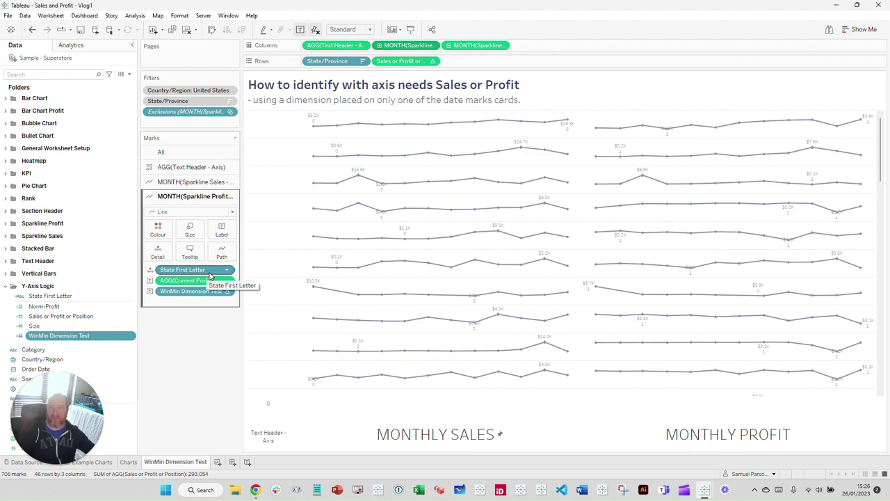
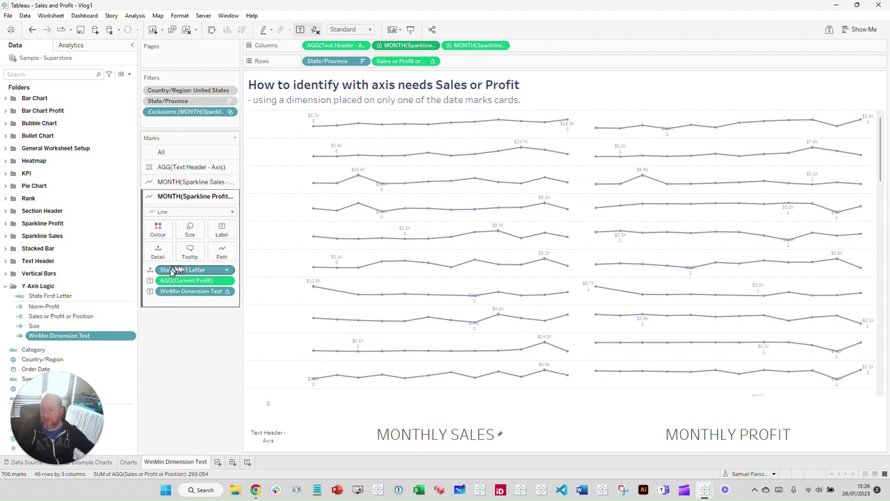
# Open the State First Letter calculated field from the Y-Axis Logic folder, review its LEFT([State/Province],1) formula, and close it
pyautogui.moveTo(174, 270)
pyautogui.mouseDown()
pyautogui.moveTo(174, 338)
pyautogui.moveTo(66, 323)
pyautogui.moveTo(183, 279)
pyautogui.mouseUp()
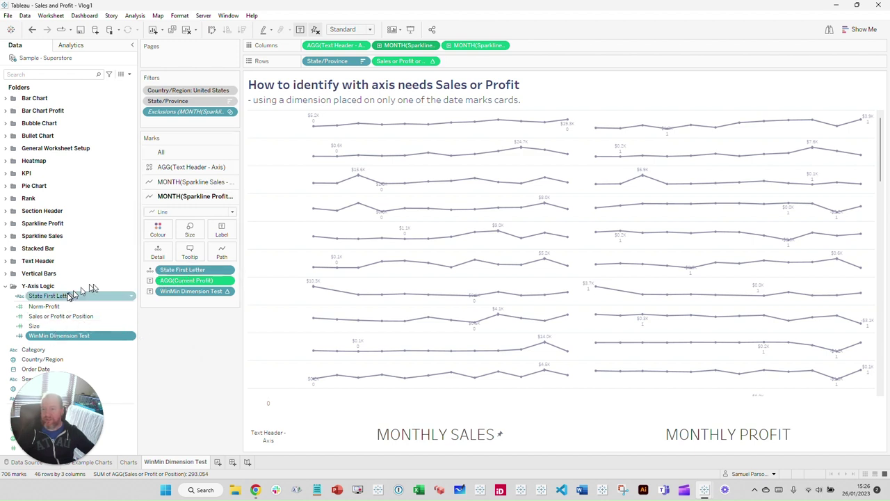
pyautogui.rightClick(78, 294)
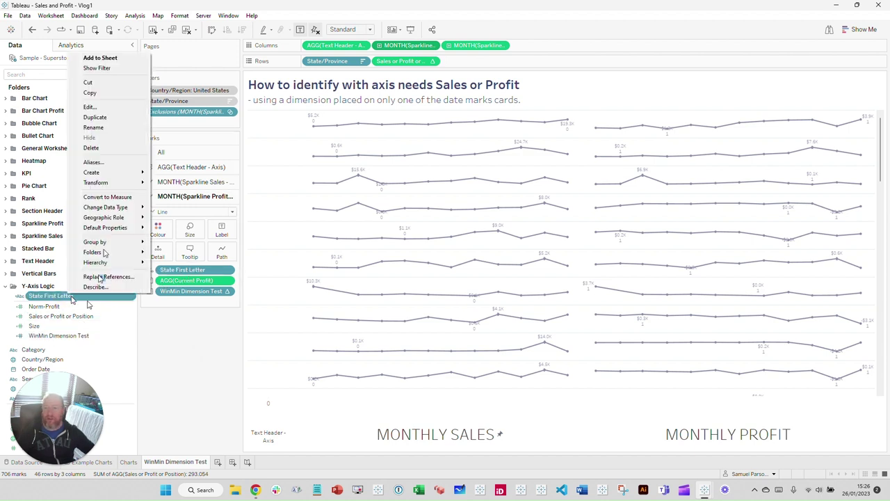
pyautogui.click(88, 107)
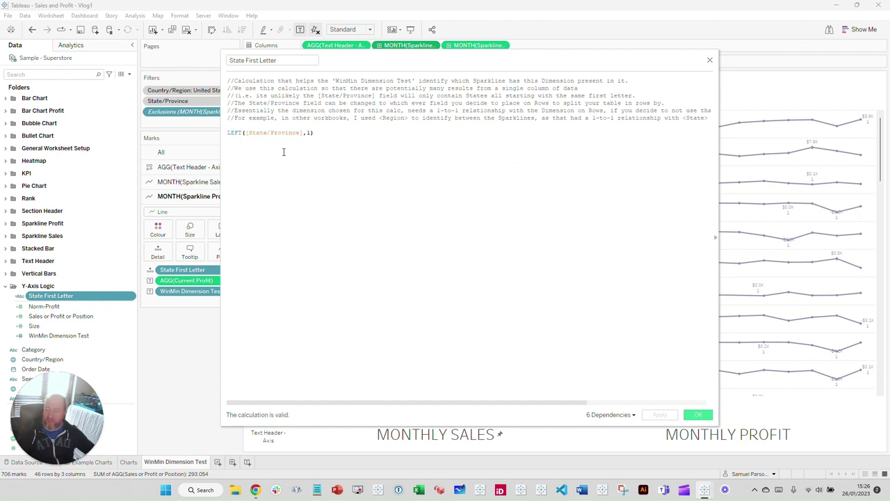
pyautogui.click(253, 133)
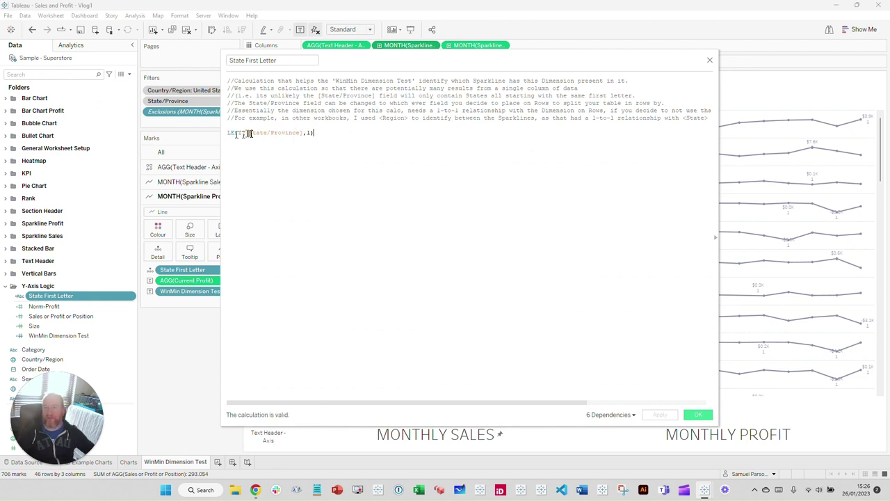
pyautogui.click(301, 133)
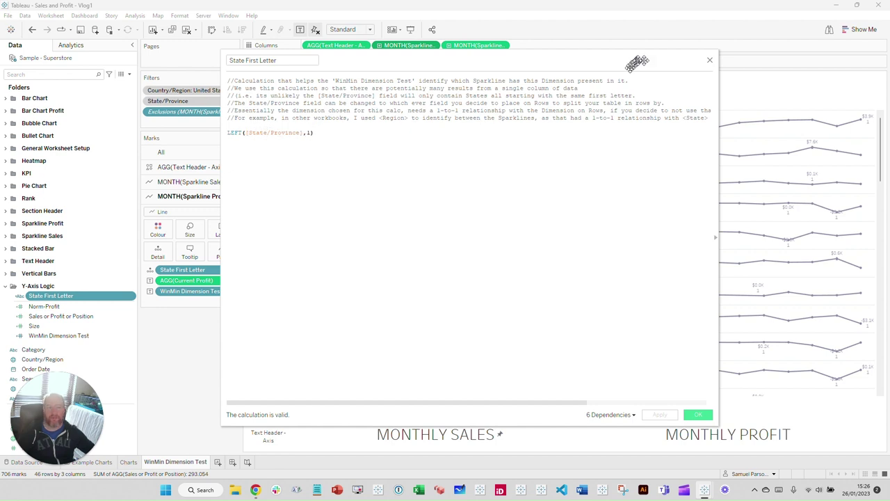
pyautogui.click(710, 62)
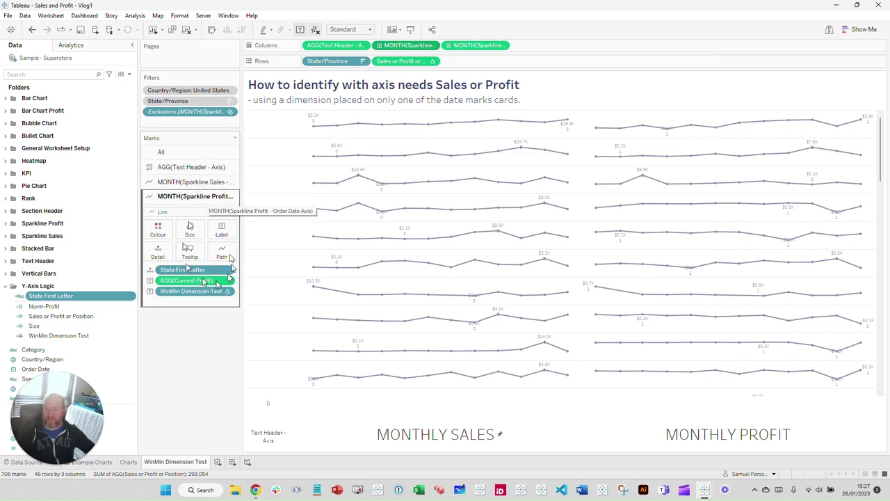
# Compare the fields on the Sparkline Sales and Sparkline Profit marks cards
pyautogui.click(197, 183)
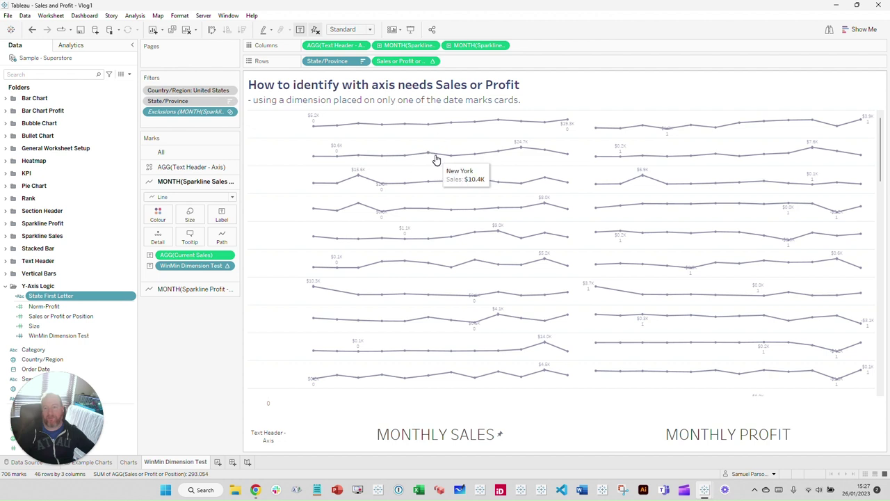
pyautogui.click(191, 288)
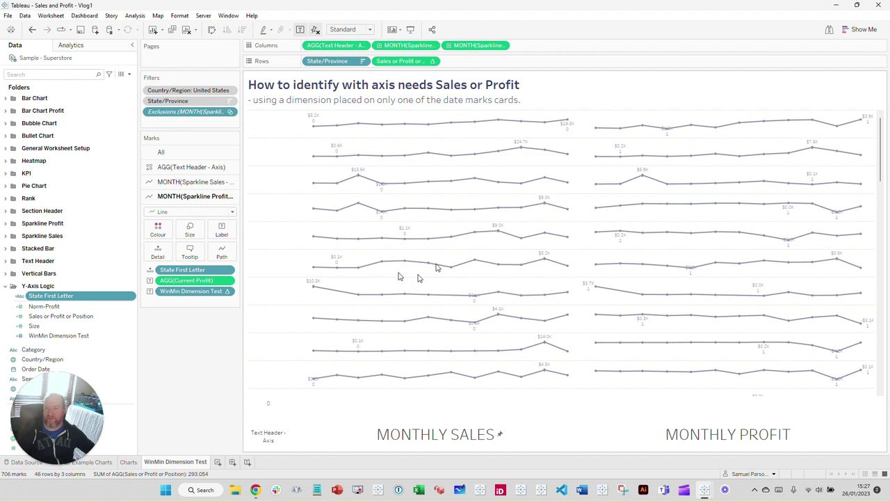
pyautogui.click(192, 183)
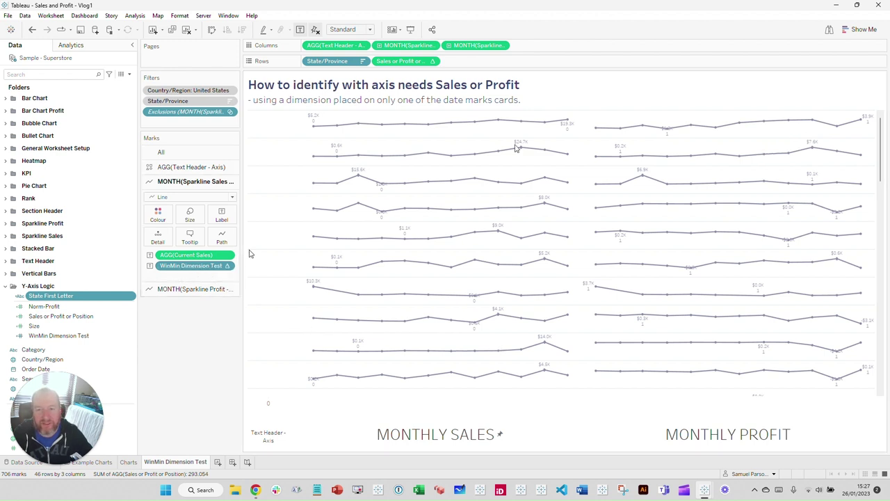
# Remove State First Letter from the Sparkline Profit marks card, and add it back as Detail
pyautogui.click(174, 288)
pyautogui.moveTo(186, 270); pyautogui.dragTo(197, 366)
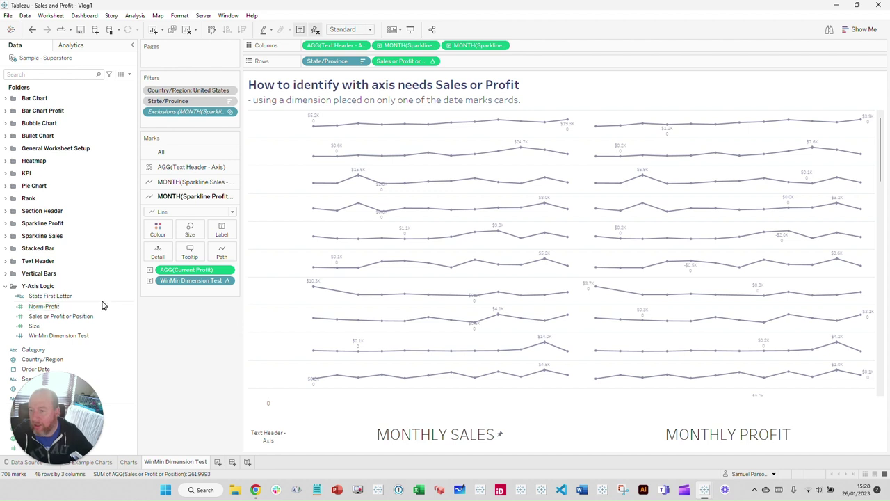
pyautogui.moveTo(48, 296); pyautogui.dragTo(163, 257)
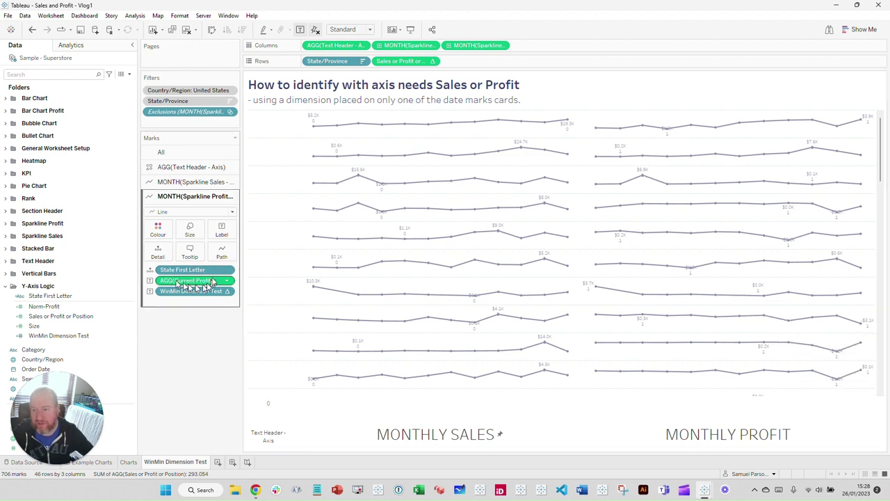
# Add a copy of State First Letter as a label on the Sparkline Profit marks card, and show the State/Province row headers
pyautogui.moveTo(182, 270); pyautogui.dragTo(170, 298)
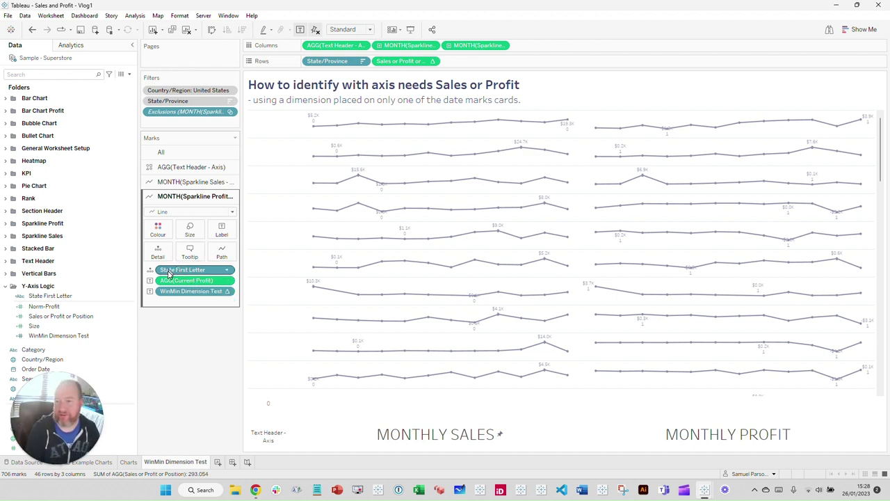
pyautogui.moveTo(169, 275); pyautogui.dragTo(224, 233)
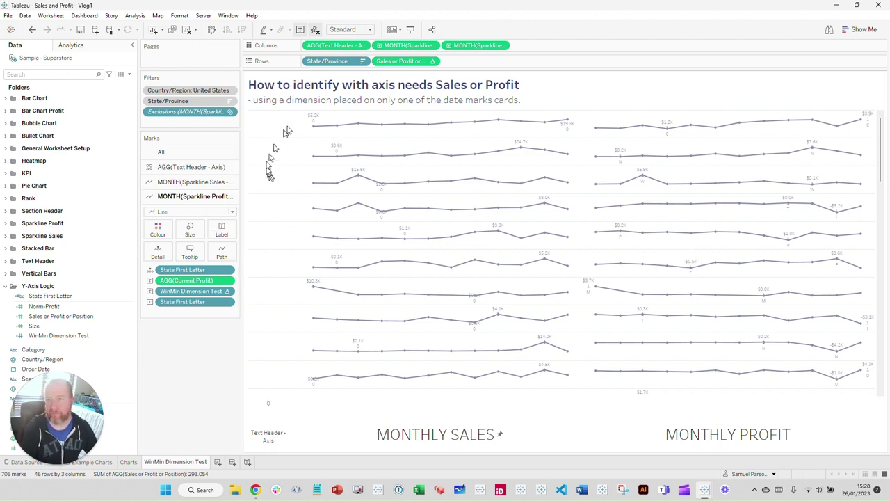
pyautogui.rightClick(332, 61)
pyautogui.click(367, 143)
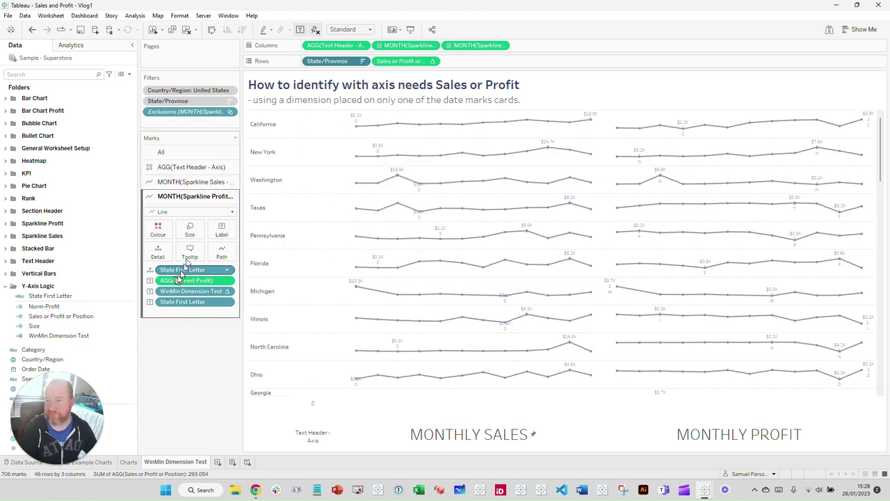
# Add State First Letter as a label on the Sparkline Sales marks card, and remove it again
pyautogui.click(191, 181)
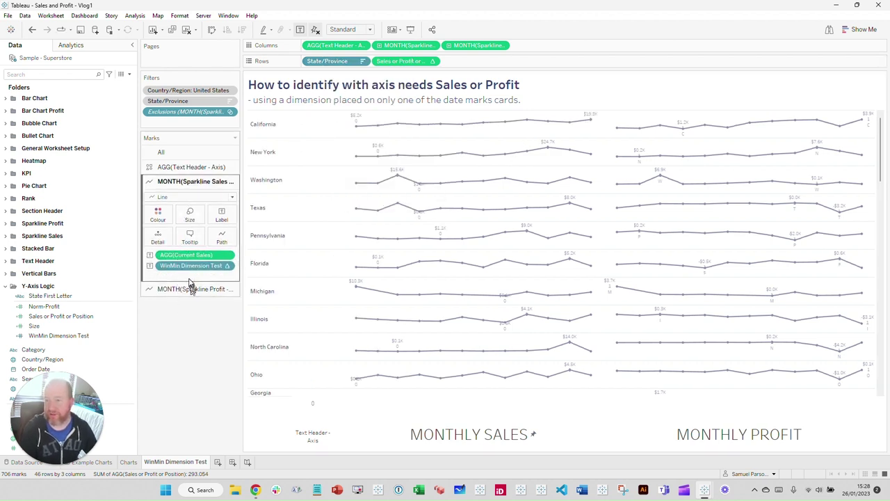
pyautogui.moveTo(50, 296); pyautogui.dragTo(226, 216)
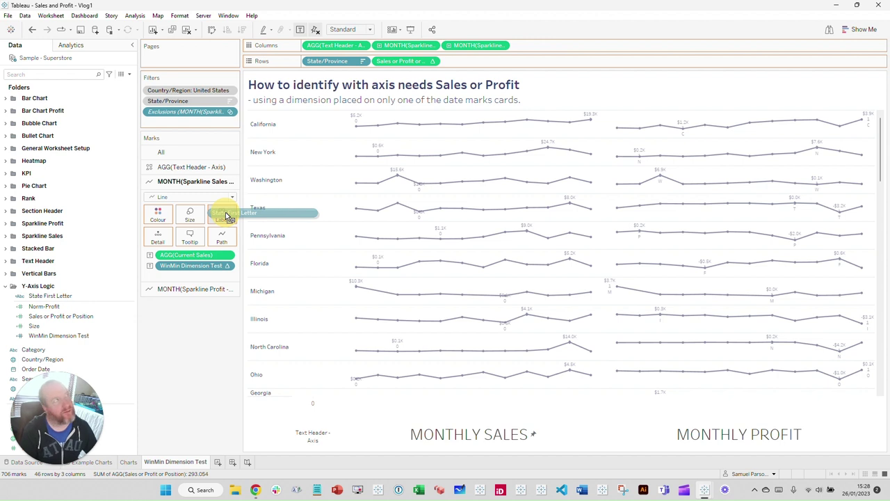
pyautogui.moveTo(226, 217); pyautogui.dragTo(225, 216)
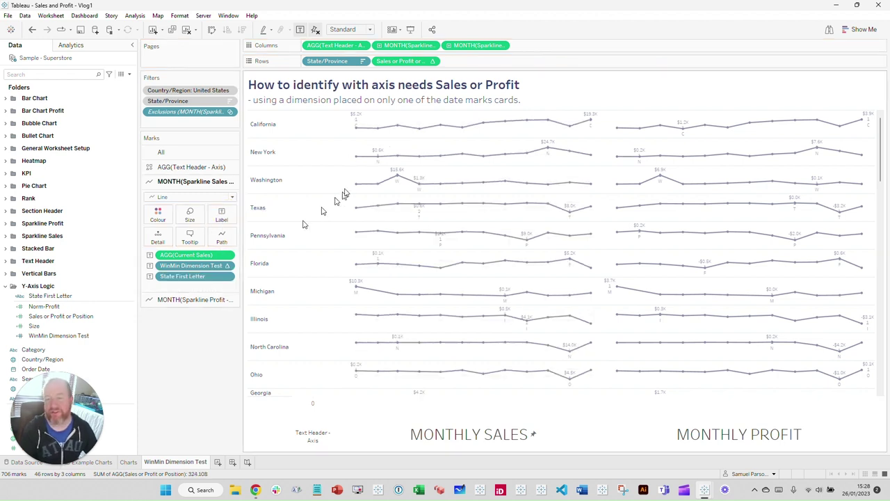
pyautogui.moveTo(358, 125)
pyautogui.moveTo(182, 277); pyautogui.dragTo(200, 366)
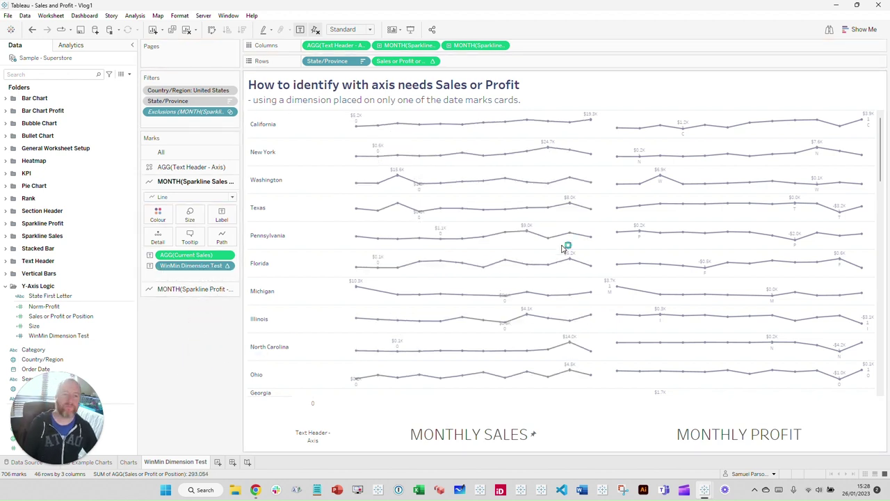
# Open the WinMin Dimension Test calculated field for editing, and move its editor to uncover the upper state rows of both sparklines
pyautogui.moveTo(685, 140)
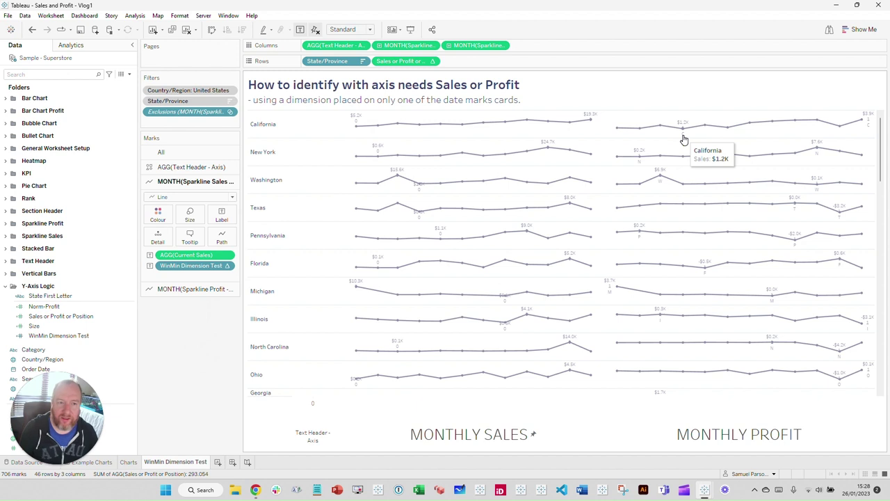
pyautogui.rightClick(76, 335)
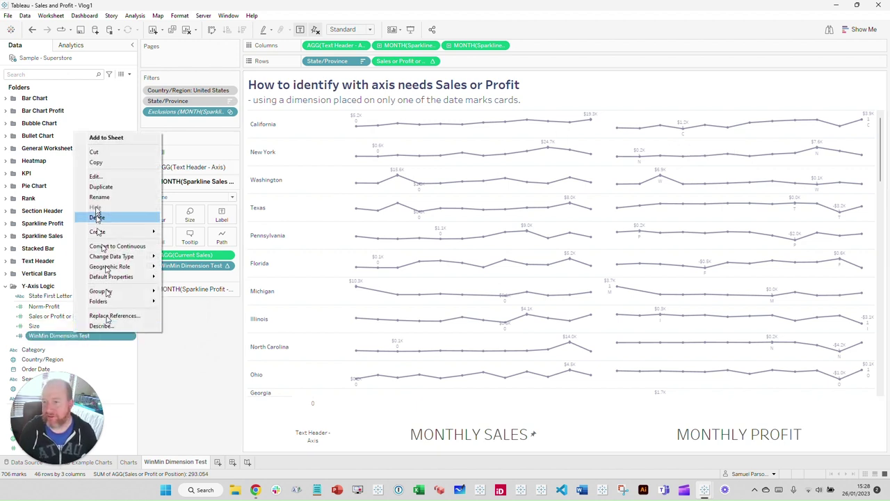
pyautogui.click(95, 176)
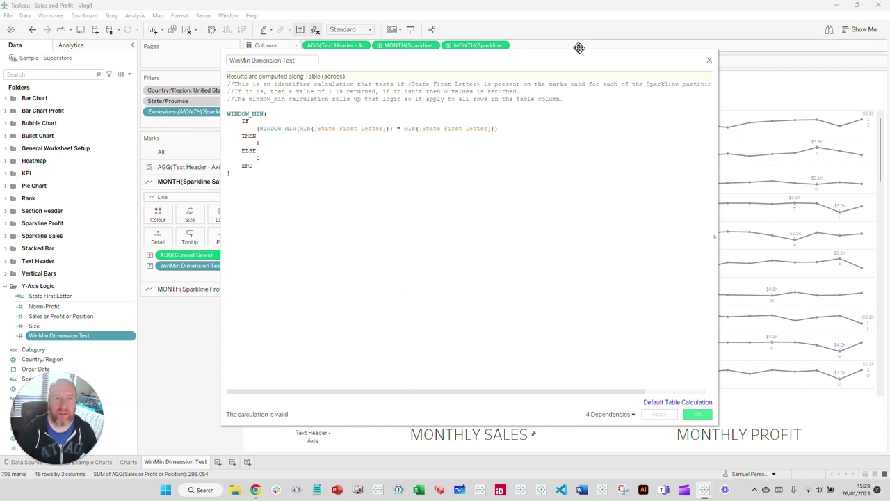
pyautogui.moveTo(578, 47); pyautogui.dragTo(569, 243)
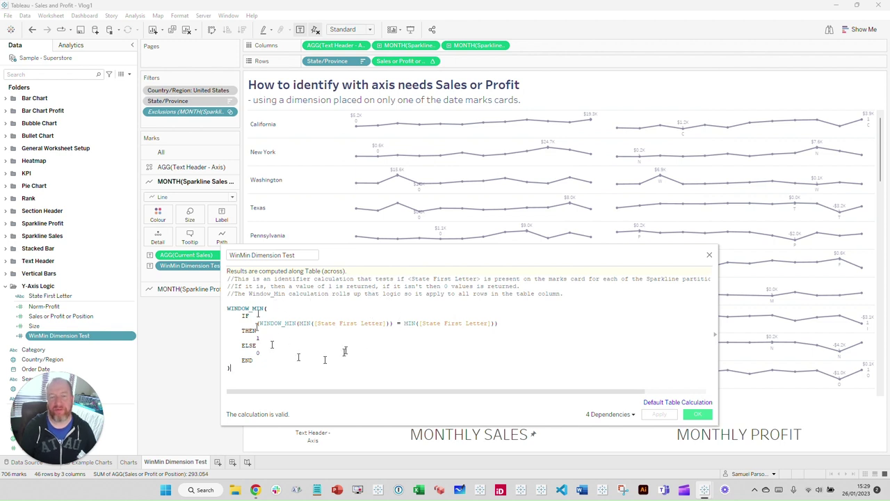
pyautogui.moveTo(428, 260); pyautogui.dragTo(276, 270)
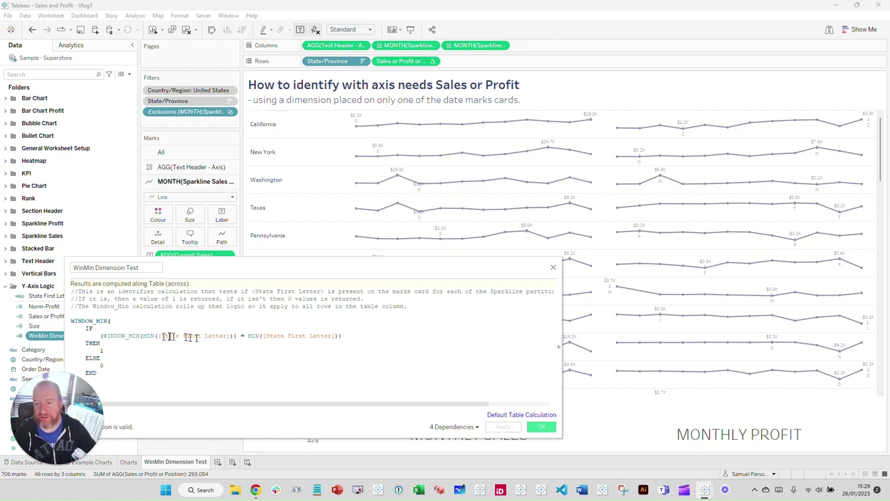
# Highlight WINDOW_MIN(MIN([State First Letter])) in the IF condition, compare it with the profit sparkline labels, and close the formula
pyautogui.moveTo(234, 336); pyautogui.dragTo(102, 336)
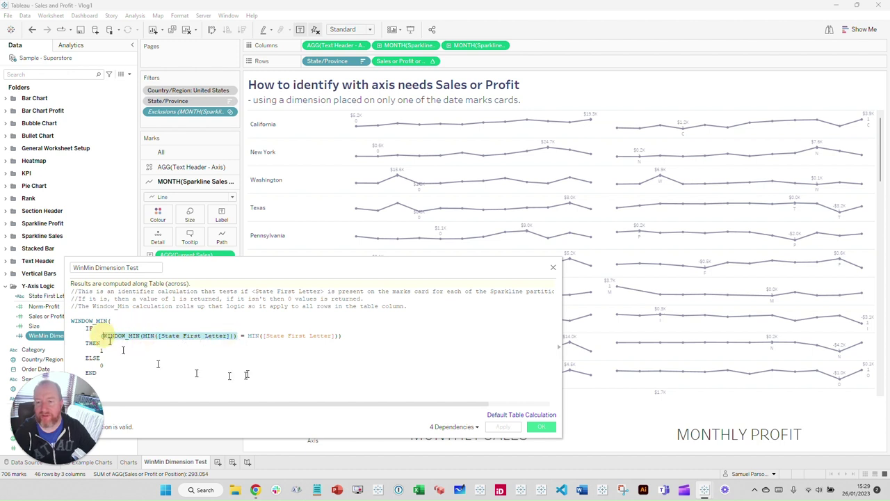
pyautogui.click(233, 337)
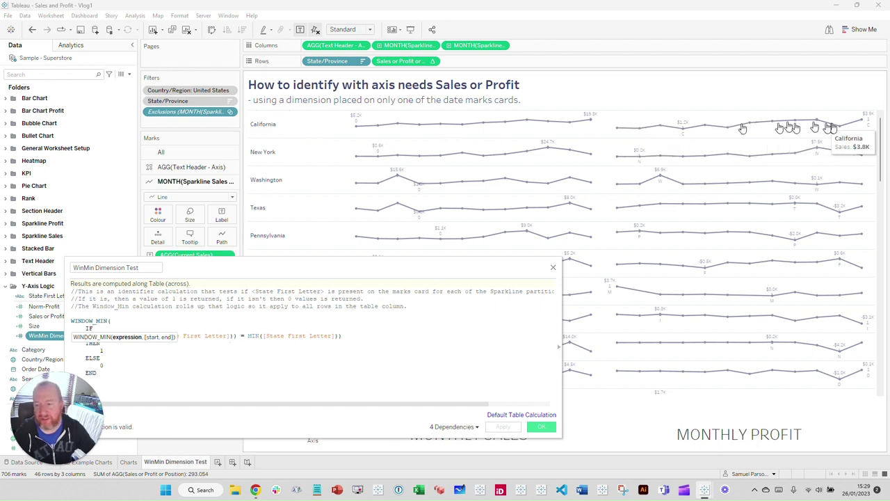
pyautogui.click(218, 359)
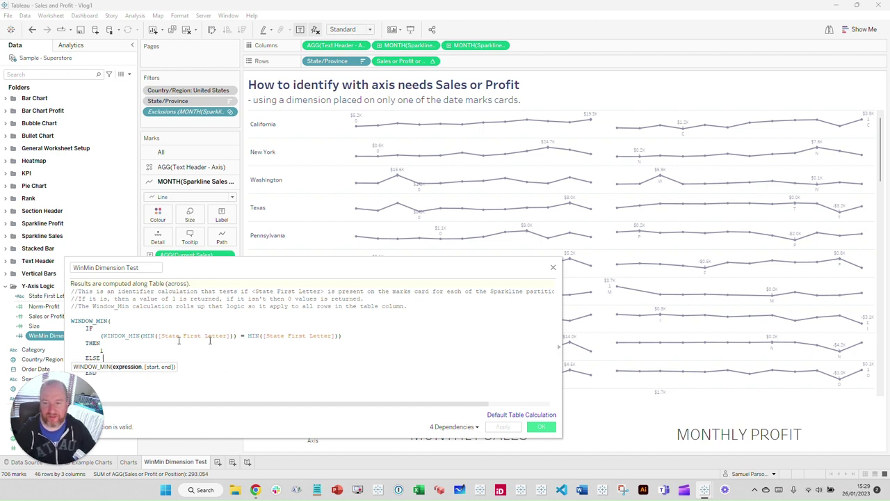
pyautogui.click(552, 267)
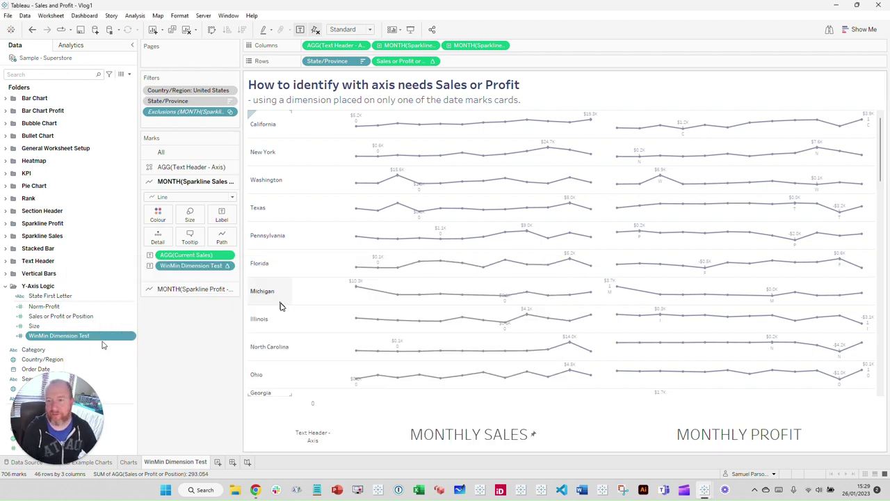
# Duplicate WinMin Dimension Test and reduce the copy's formula to (WINDOW_MIN(MIN([State First Letter])) = MIN([State First Letter])), keeping the comment lines
pyautogui.rightClick(61, 338)
pyautogui.click(82, 191)
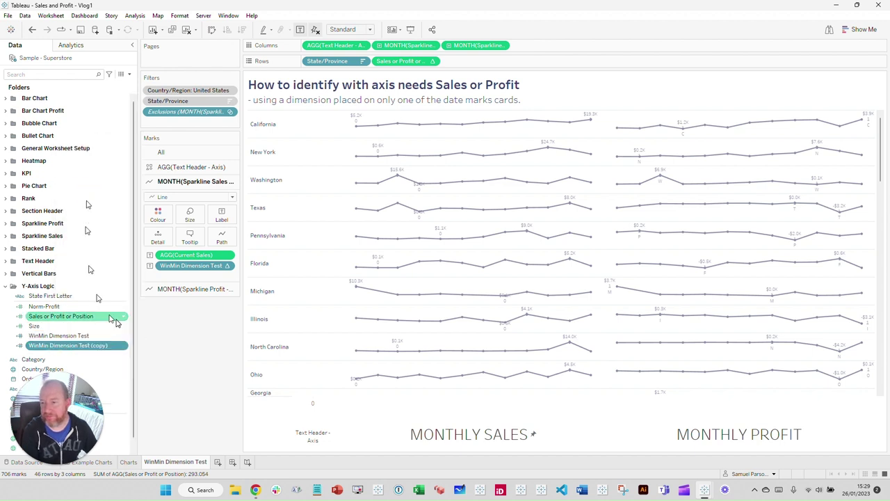
pyautogui.rightClick(97, 351)
pyautogui.click(123, 192)
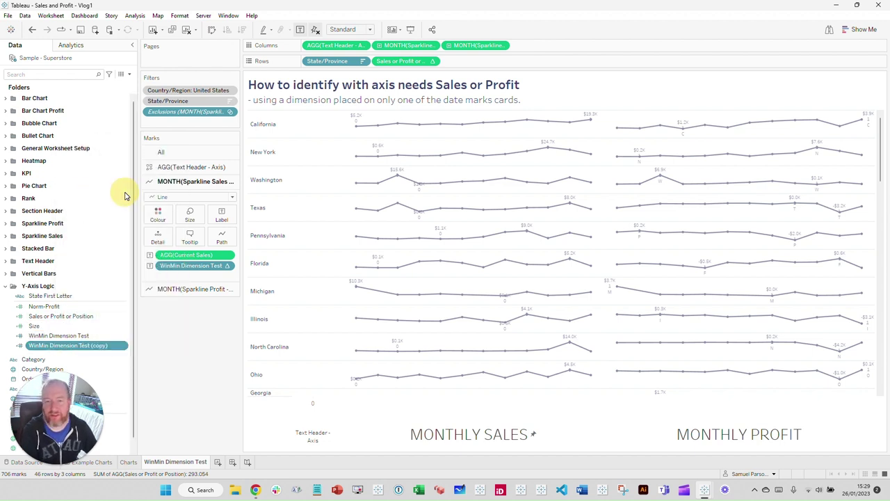
pyautogui.moveTo(231, 270); pyautogui.dragTo(412, 235)
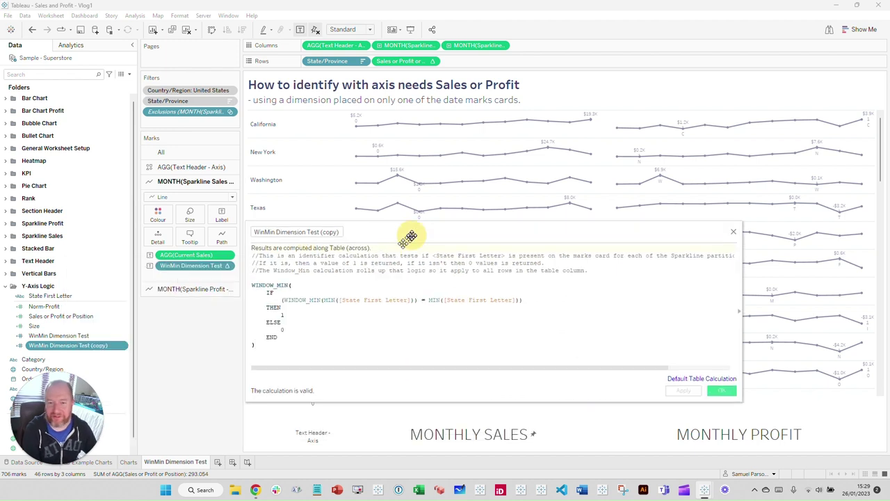
pyautogui.moveTo(281, 300); pyautogui.dragTo(254, 287)
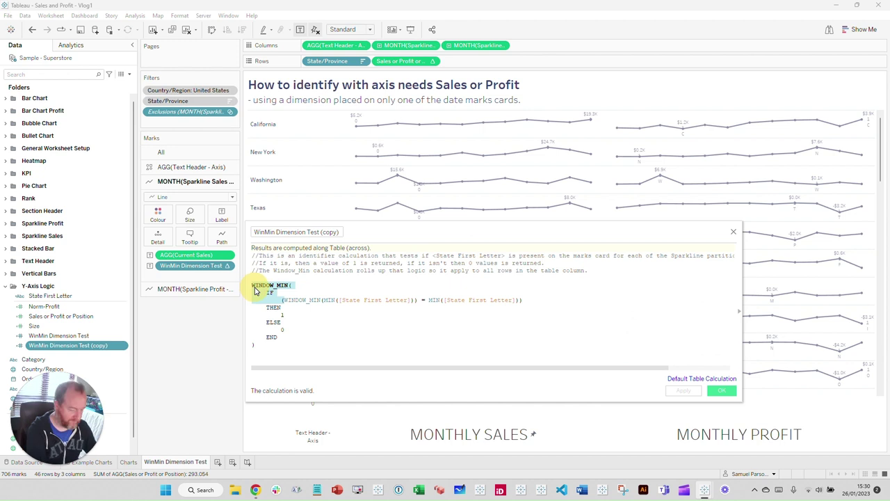
pyautogui.click(255, 291)
pyautogui.moveTo(281, 300); pyautogui.dragTo(252, 288)
pyautogui.press('Delete')
pyautogui.press('Delete')
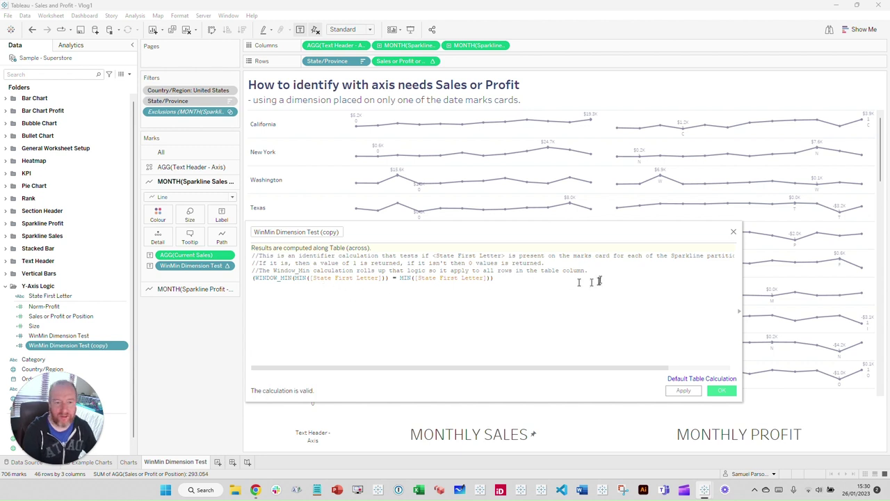
pyautogui.press('Return')
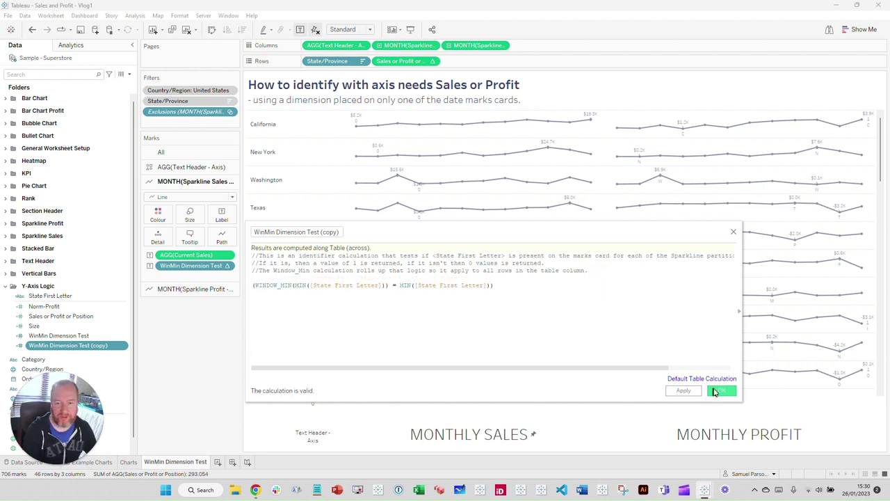
pyautogui.click(720, 392)
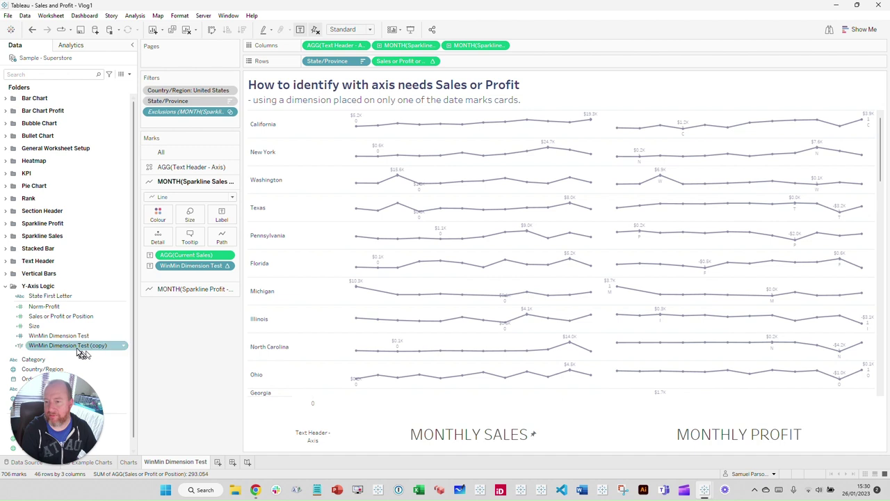
# Add WinMin Dimension Test (copy) as a label on both the Sparkline Sales and Sparkline Profit marks cards
pyautogui.moveTo(77, 348); pyautogui.dragTo(223, 217)
pyautogui.click(223, 218)
pyautogui.click(178, 299)
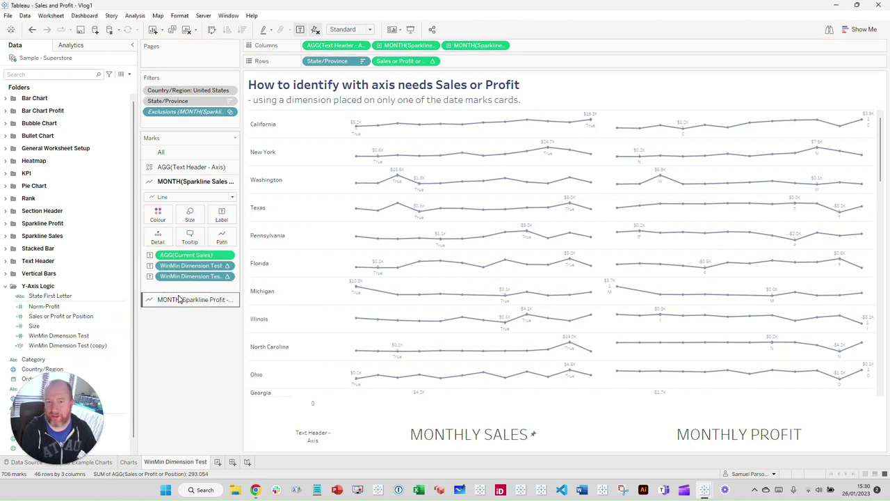
pyautogui.moveTo(84, 345); pyautogui.dragTo(219, 235)
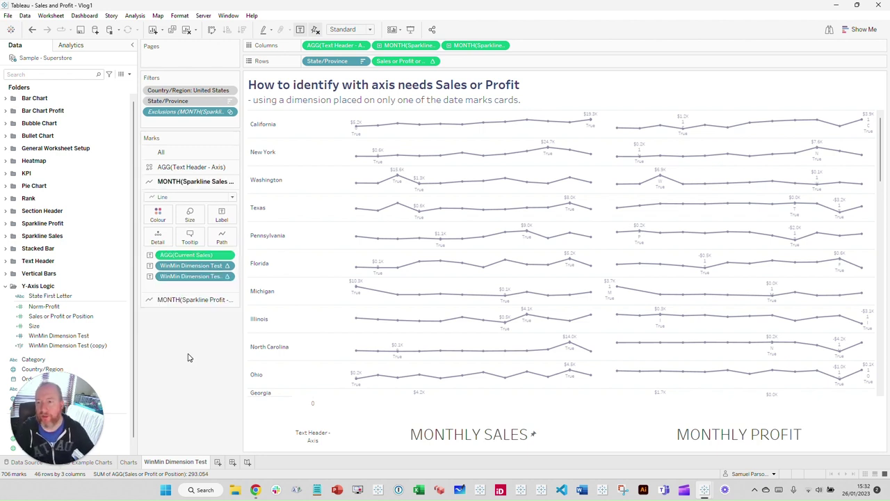
# Set the WinMin Dimension Test (copy) label on the Sparkline Sales card to compute across the month and State/Province dimensions
pyautogui.click(229, 278)
pyautogui.press('Escape')
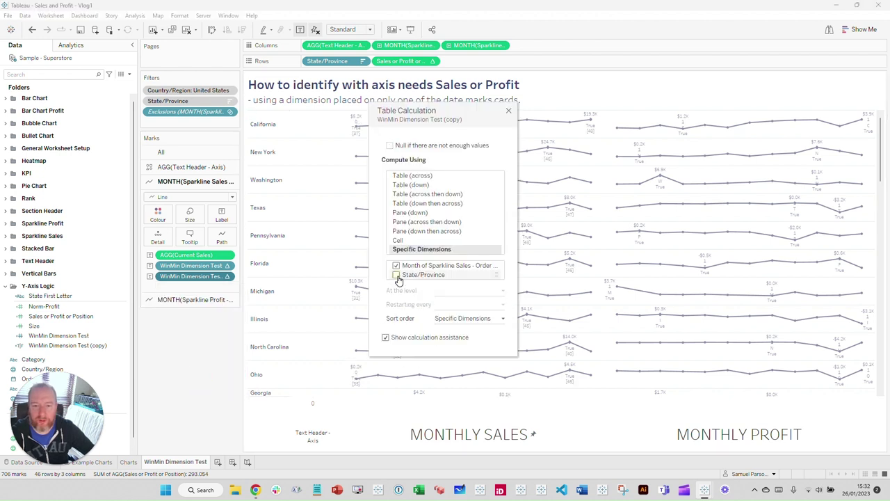
pyautogui.click(509, 112)
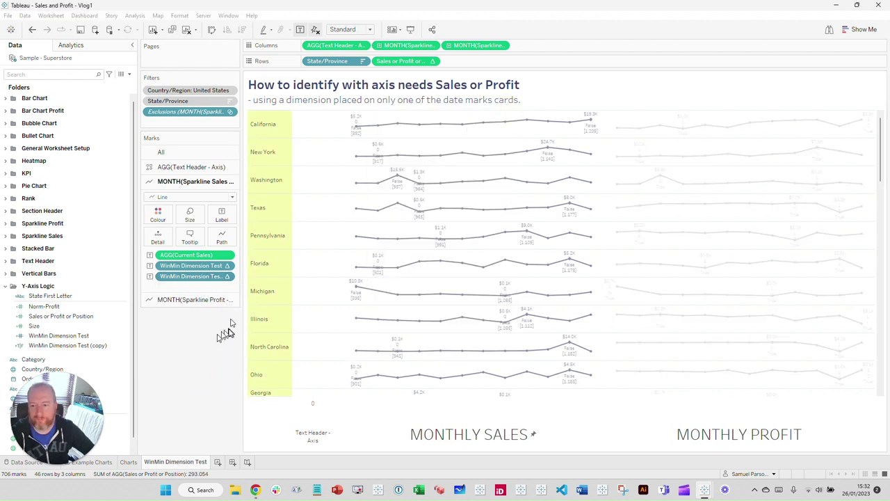
# On the Sparkline Profit card, include State/Province in the specific dimensions that WinMin Dimension Test (copy) computes across
pyautogui.click(198, 301)
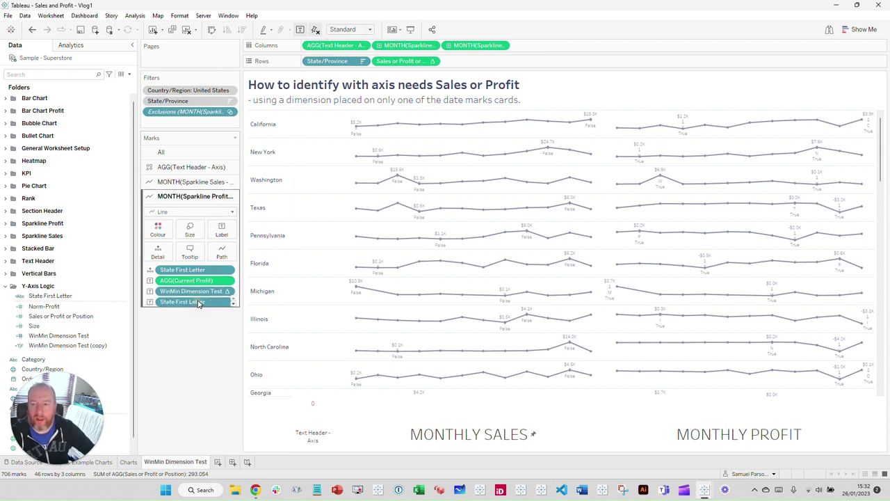
pyautogui.click(229, 312)
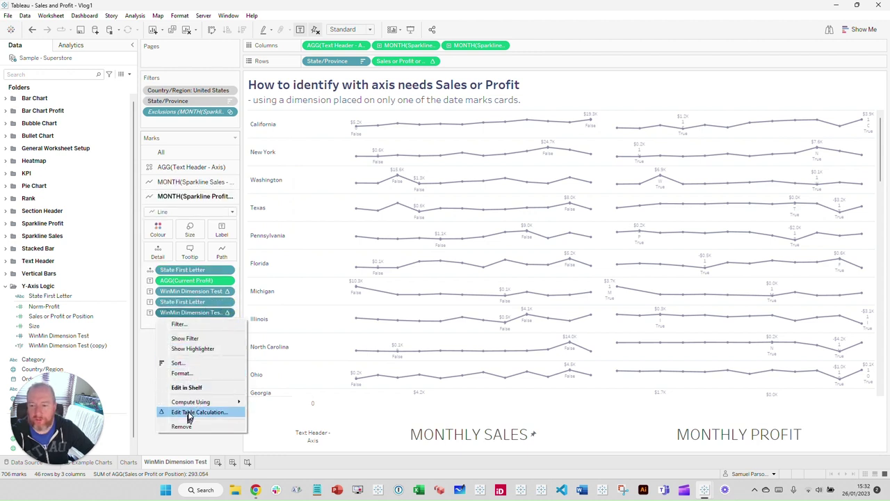
pyautogui.click(200, 411)
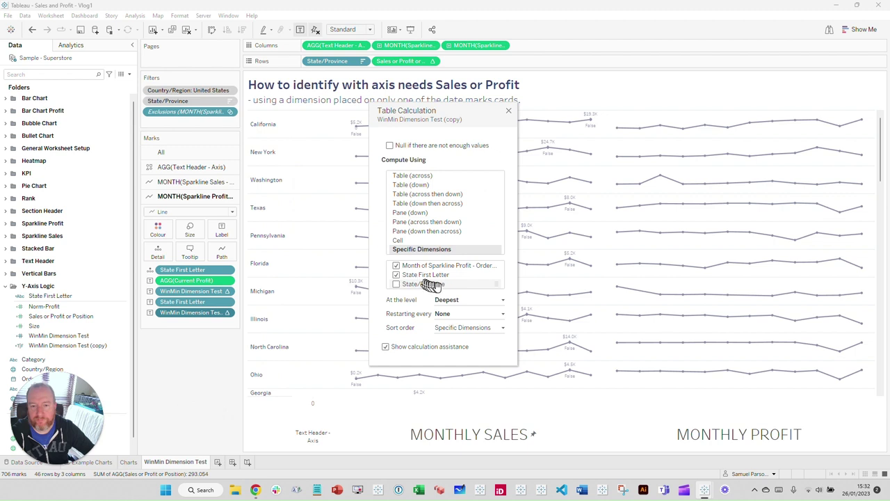
pyautogui.click(426, 283)
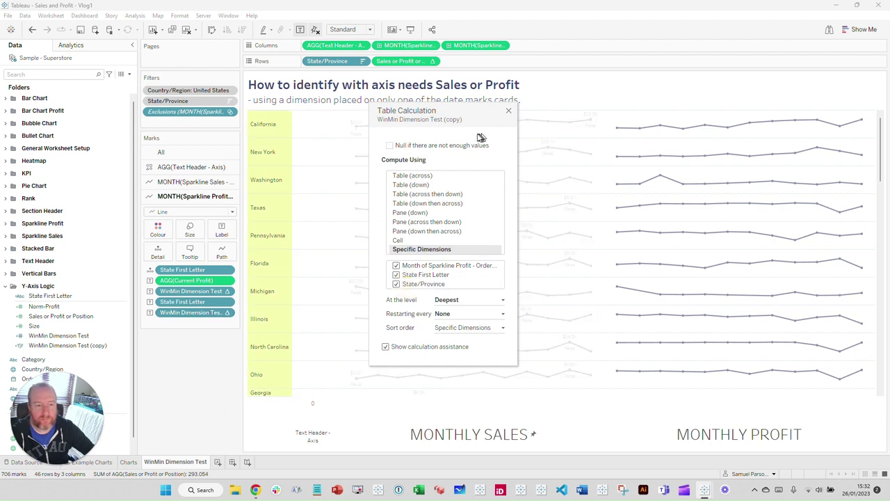
pyautogui.click(508, 110)
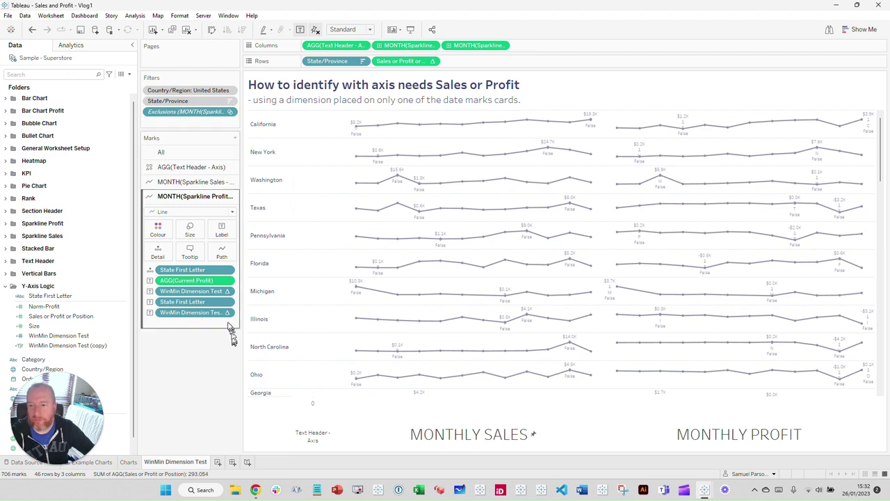
# Exclude State First Letter from the specific dimensions of WinMin Dimension Test (copy) on the Sparkline Profit card
pyautogui.rightClick(226, 312)
pyautogui.click(201, 413)
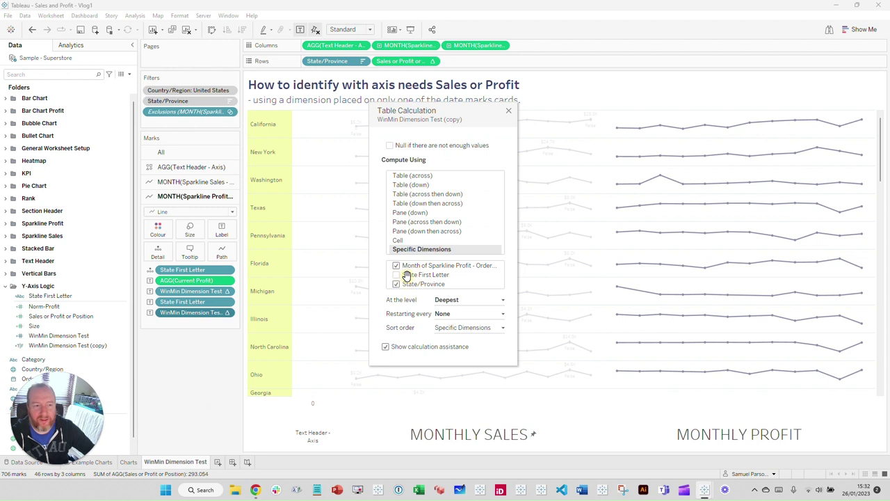
pyautogui.click(509, 112)
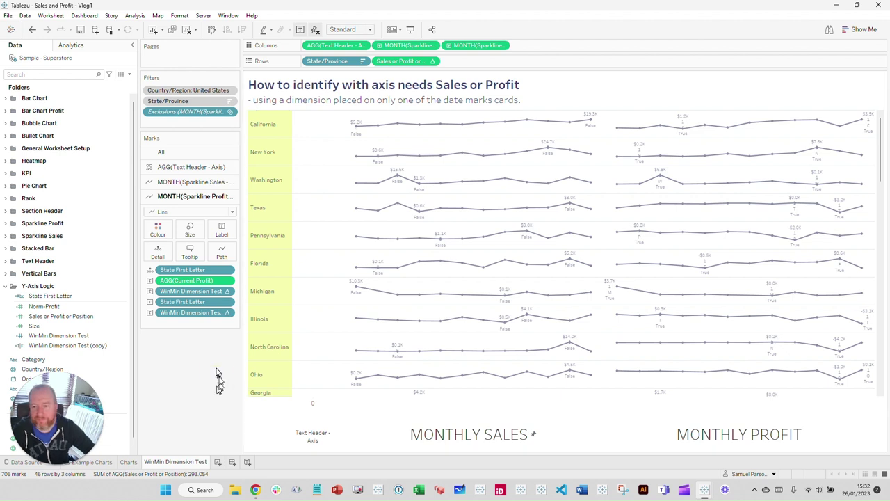
# Highlight the California row across both sparklines, and review the IF comparison in the WinMin Dimension Test formula
pyautogui.click(277, 124)
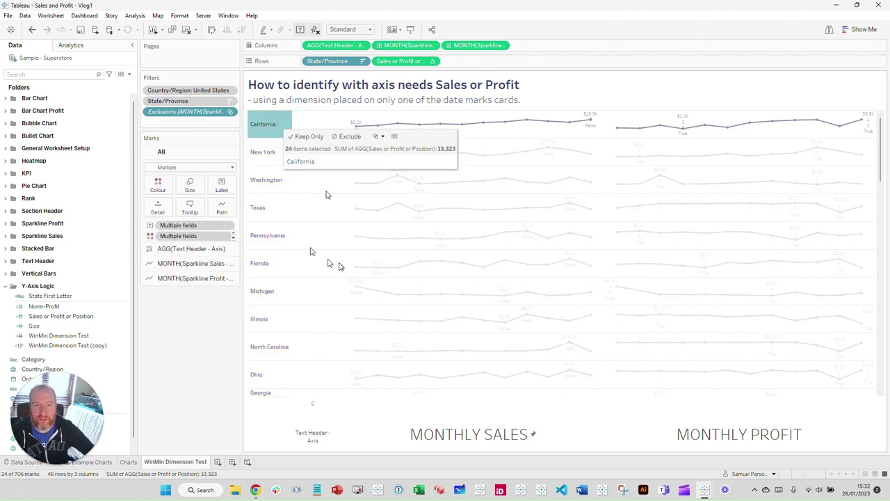
pyautogui.click(462, 192)
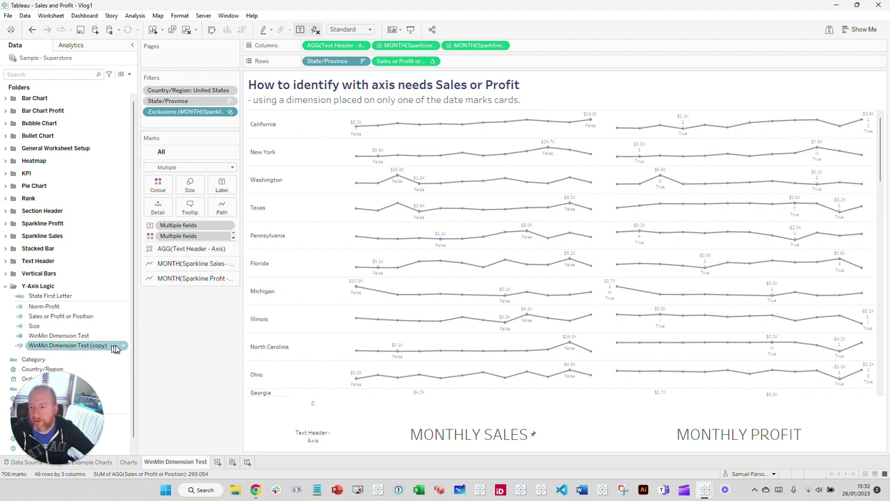
pyautogui.rightClick(87, 336)
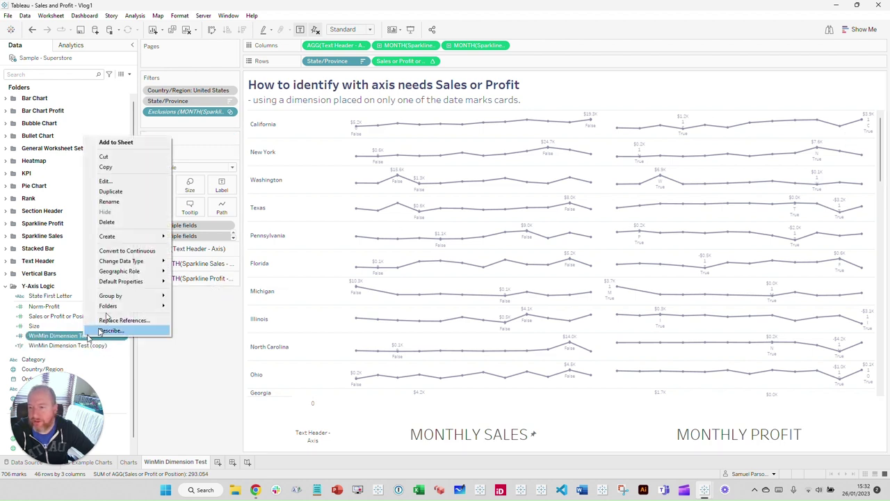
pyautogui.click(108, 182)
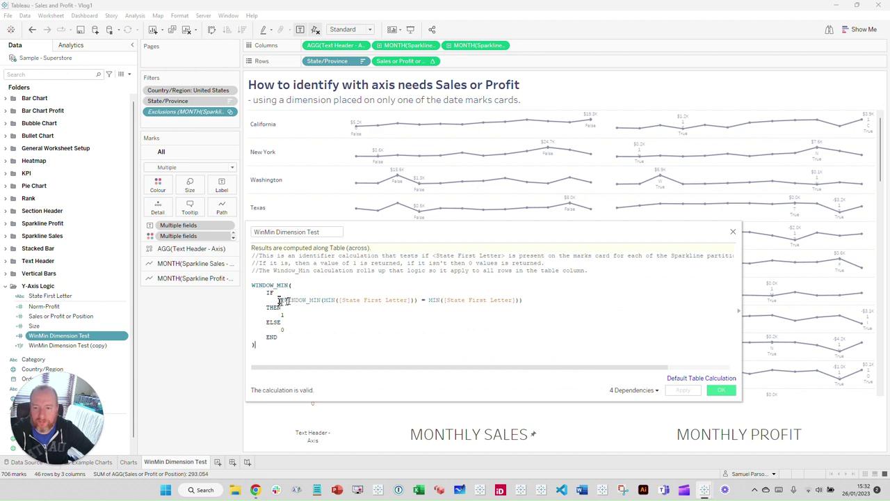
pyautogui.moveTo(281, 299); pyautogui.dragTo(540, 301)
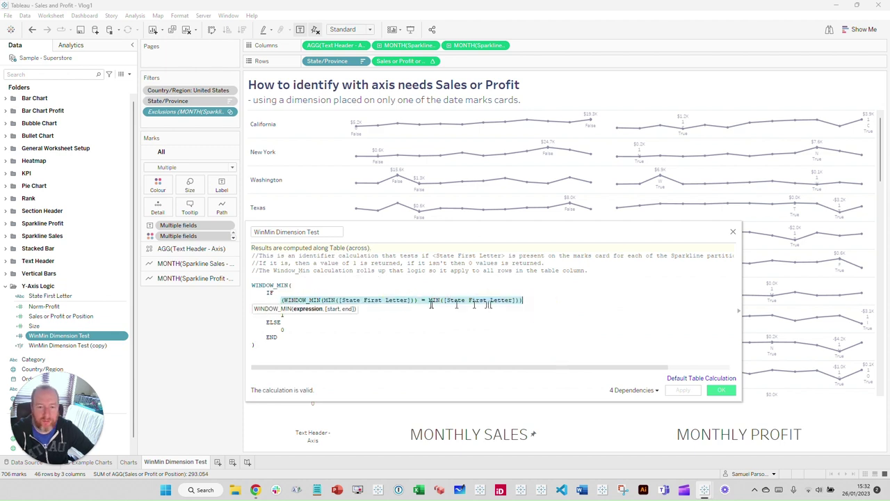
pyautogui.click(733, 233)
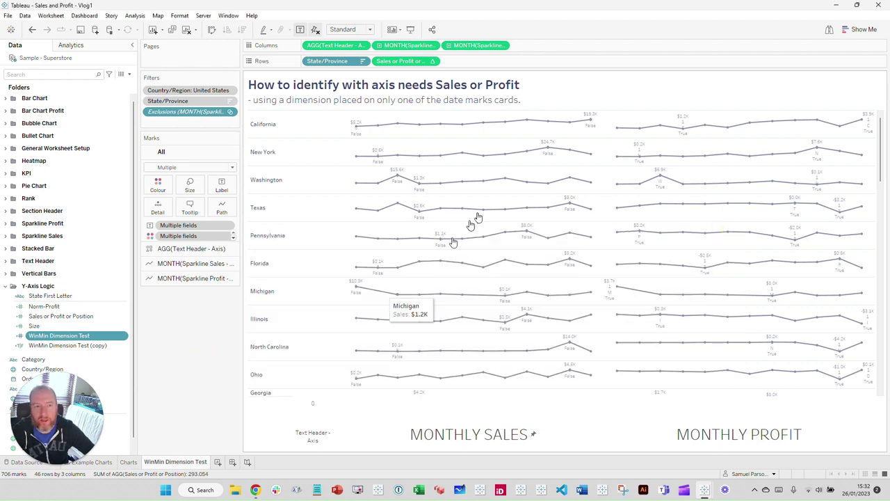
# Review which specific dimensions the WinMin Dimension Test (copy) table calculation uses on the Sparkline Profit card
pyautogui.click(207, 278)
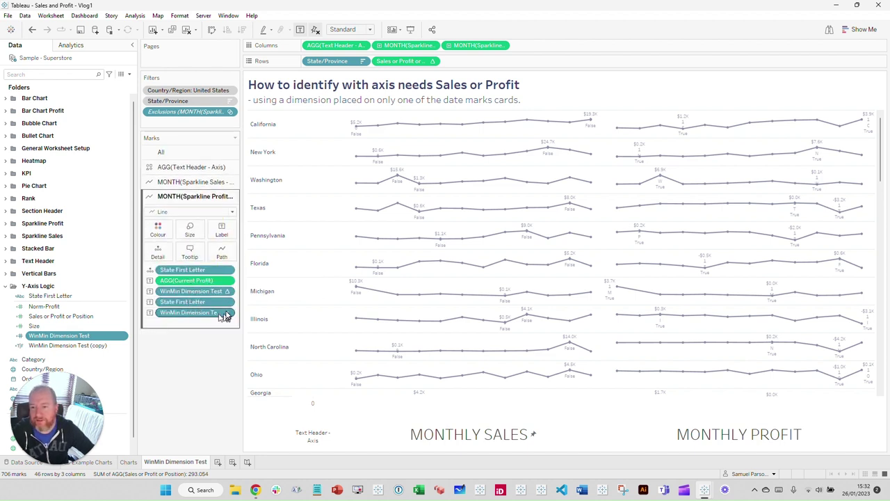
pyautogui.click(225, 316)
pyautogui.click(192, 409)
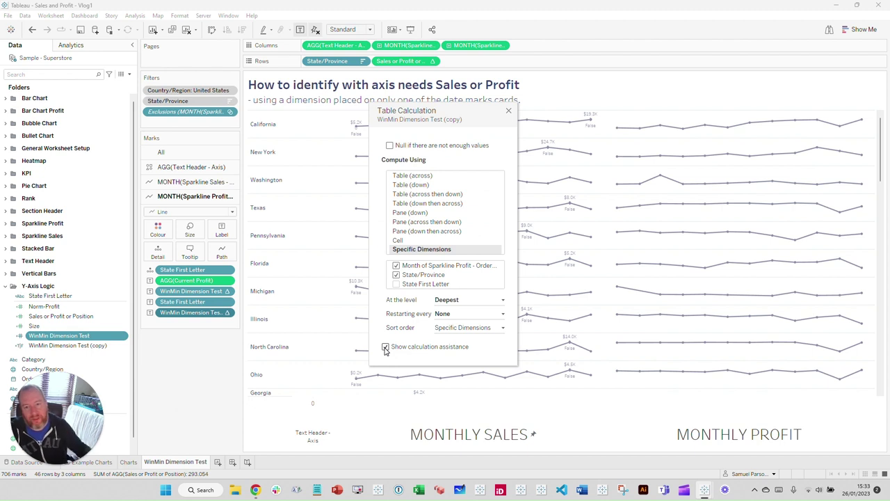
pyautogui.moveTo(433, 284)
pyautogui.mouseDown()
pyautogui.moveTo(408, 284)
pyautogui.moveTo(418, 294)
pyautogui.moveTo(201, 306)
pyautogui.moveTo(195, 285)
pyautogui.moveTo(216, 272)
pyautogui.moveTo(195, 285)
pyautogui.moveTo(195, 268)
pyautogui.moveTo(199, 285)
pyautogui.moveTo(440, 269)
pyautogui.mouseUp()
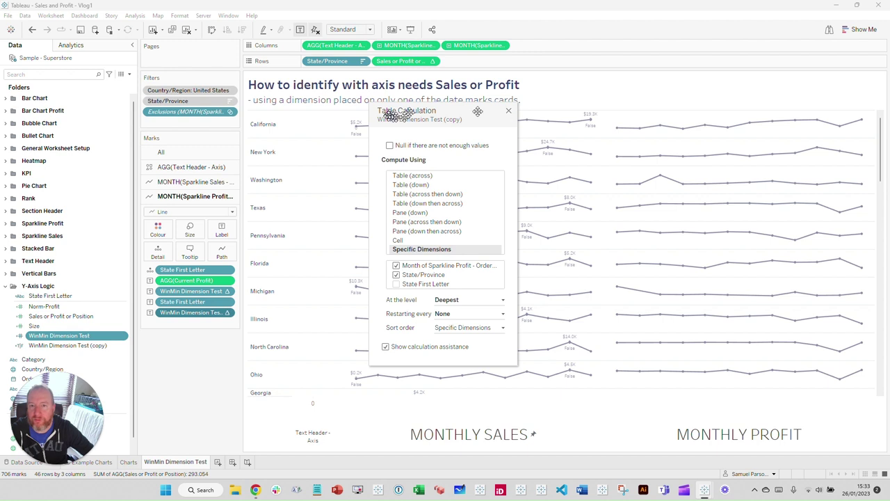
pyautogui.click(510, 114)
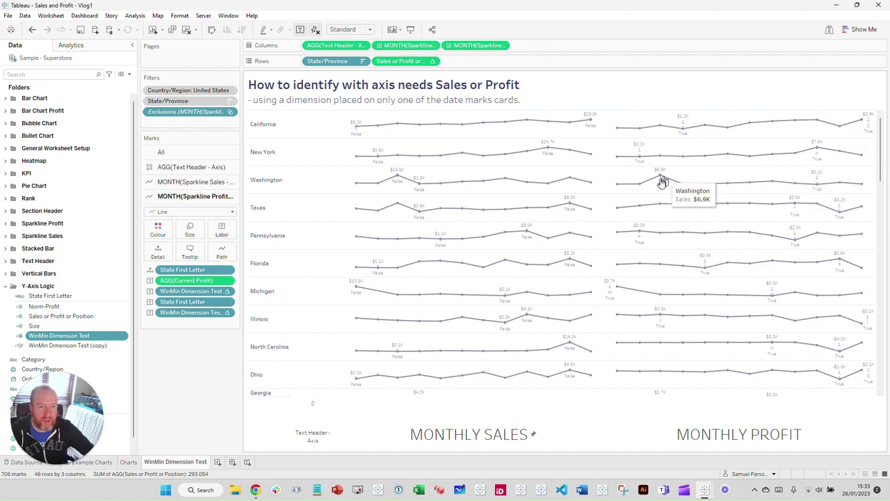
# Compare the True and False labels of the sales and profit sparklines across the state rows
pyautogui.scroll(-7, 785, 347)
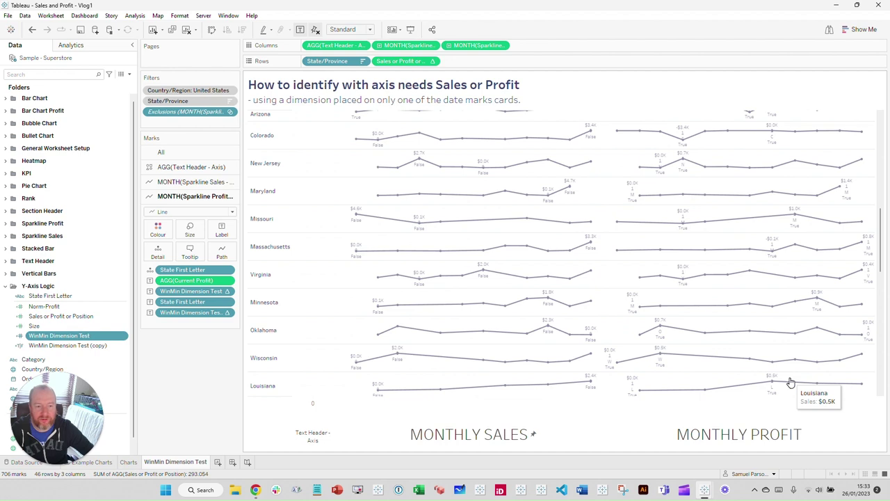
pyautogui.scroll(-3, 786, 379)
pyautogui.scroll(7, 556, 209)
pyautogui.scroll(3, 465, 209)
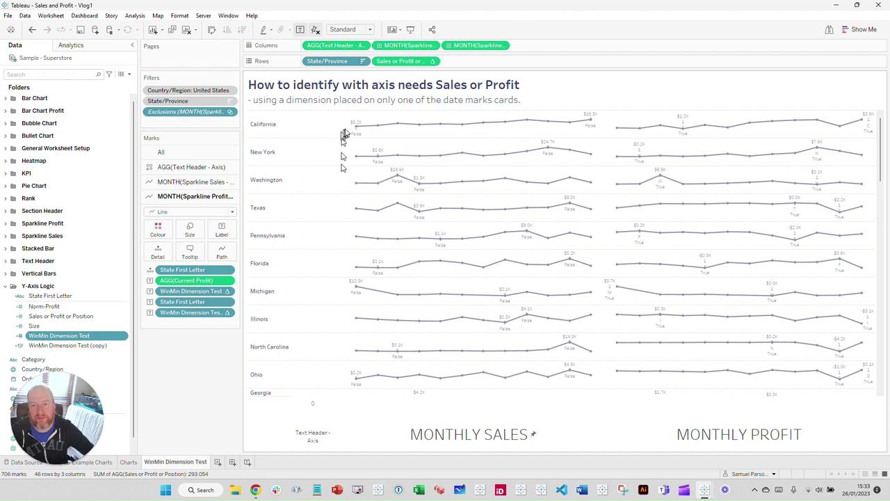
pyautogui.moveTo(358, 125)
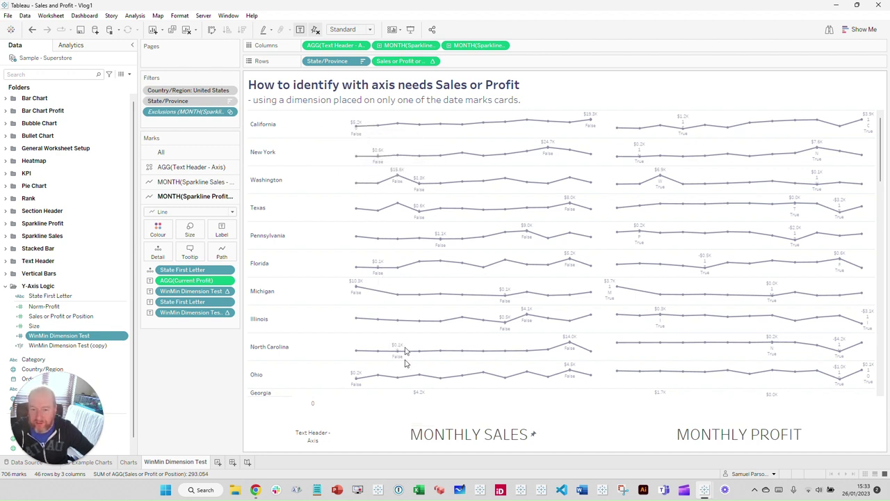
pyautogui.scroll(-5, 410, 202)
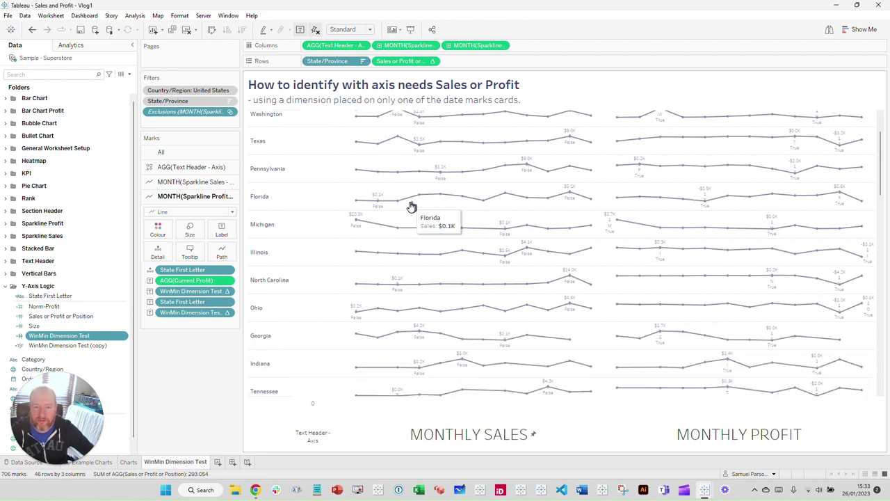
pyautogui.scroll(-5, 409, 207)
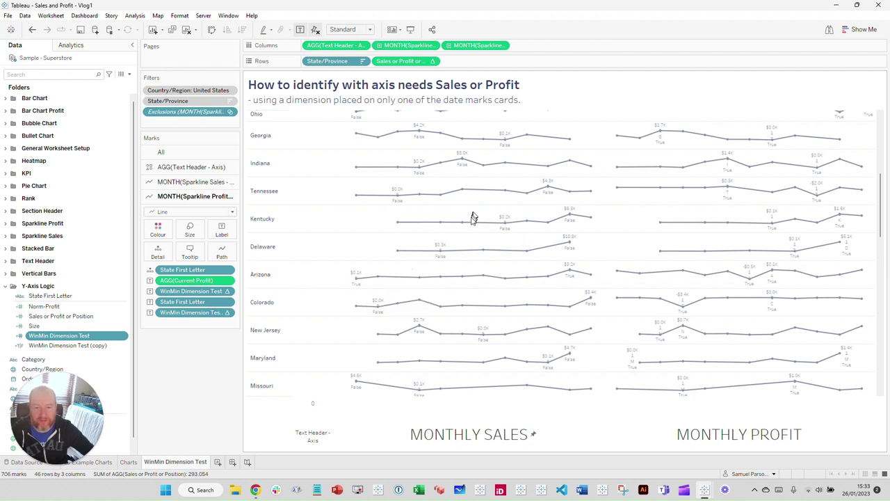
pyautogui.scroll(-4, 465, 234)
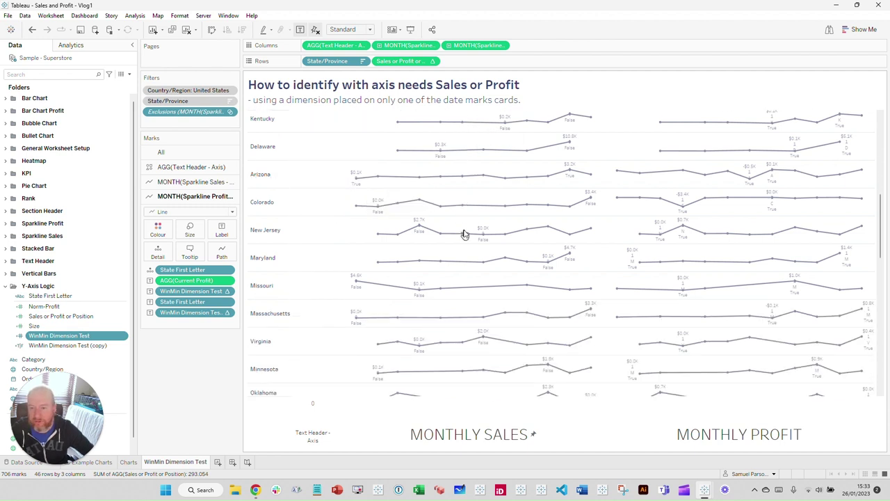
pyautogui.scroll(-10, 465, 233)
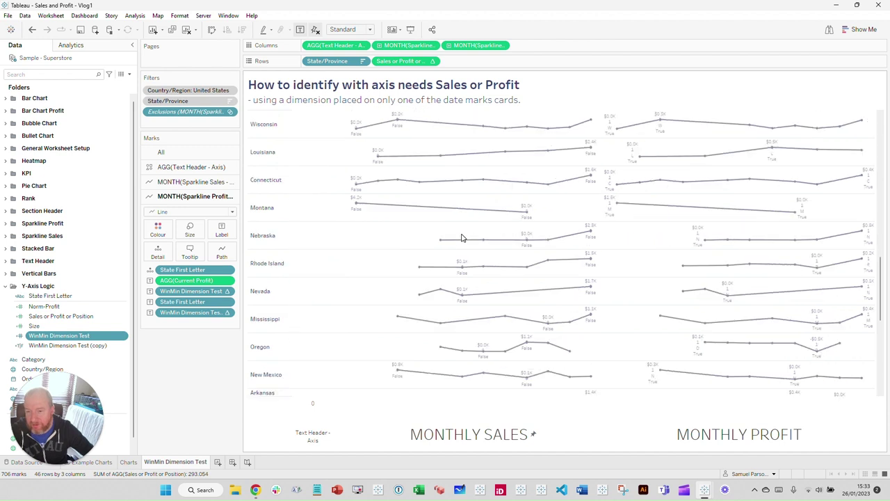
# Review how the outer WINDOW_MIN wraps the IF comparison and its 1 and 0 results in the WinMin Dimension Test formula
pyautogui.scroll(-3, 461, 238)
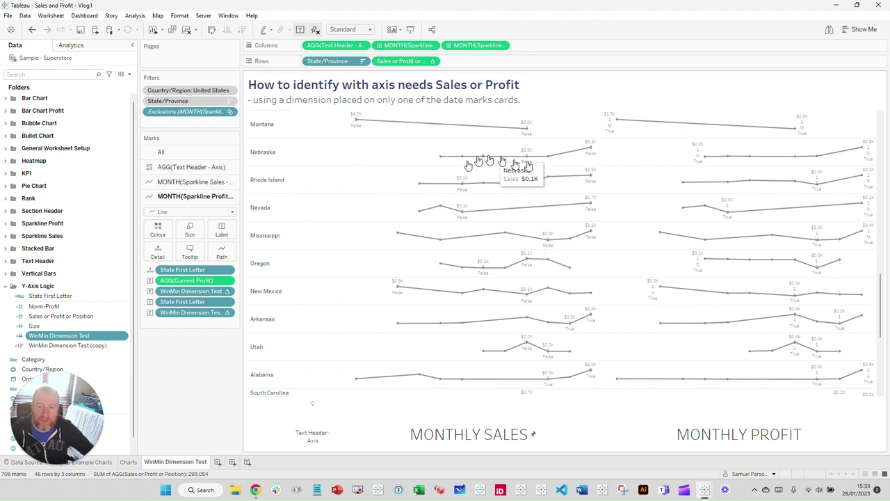
pyautogui.moveTo(512, 132)
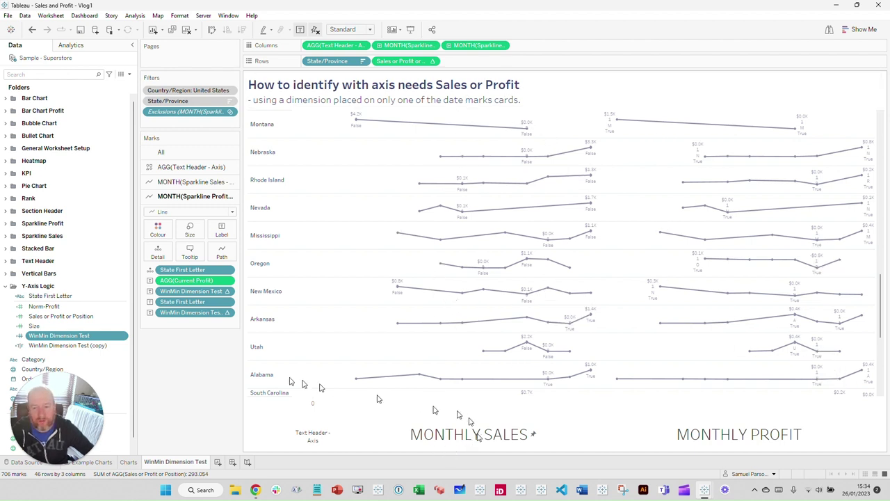
pyautogui.moveTo(579, 376)
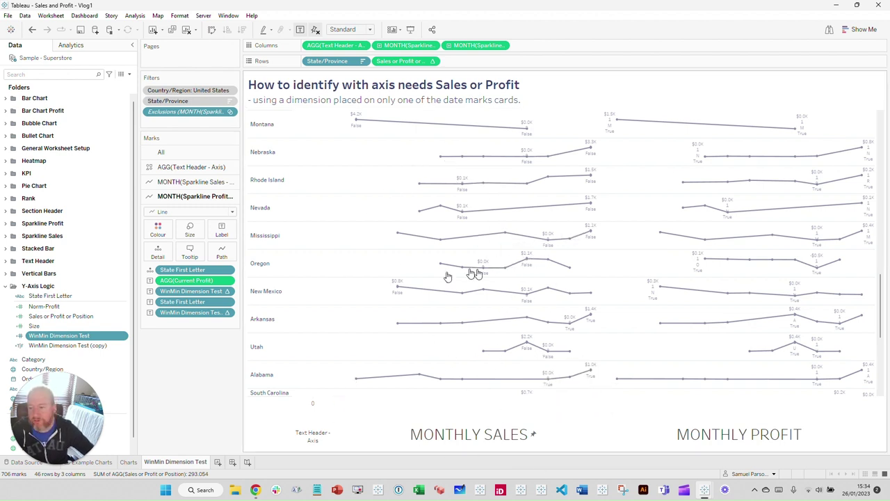
pyautogui.rightClick(72, 339)
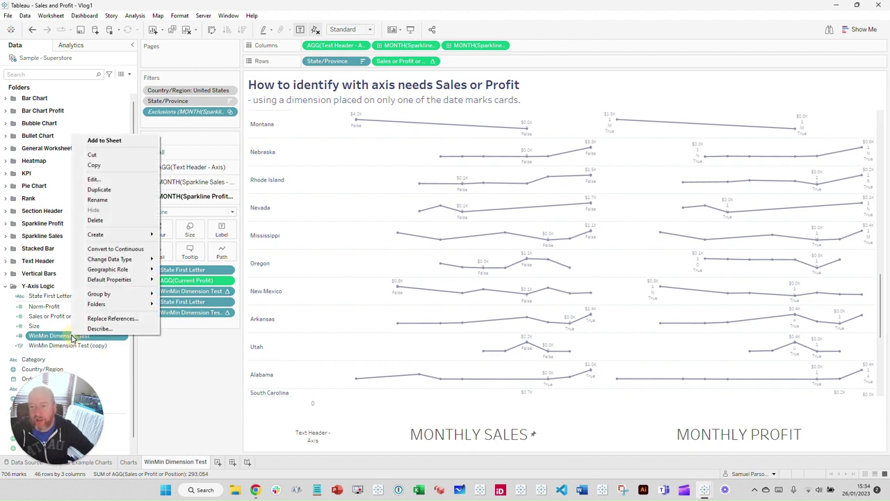
pyautogui.click(95, 175)
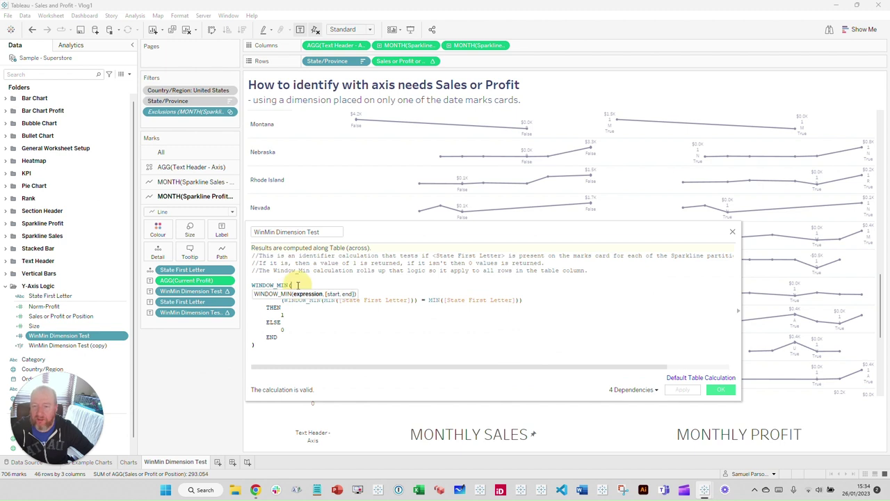
pyautogui.click(321, 353)
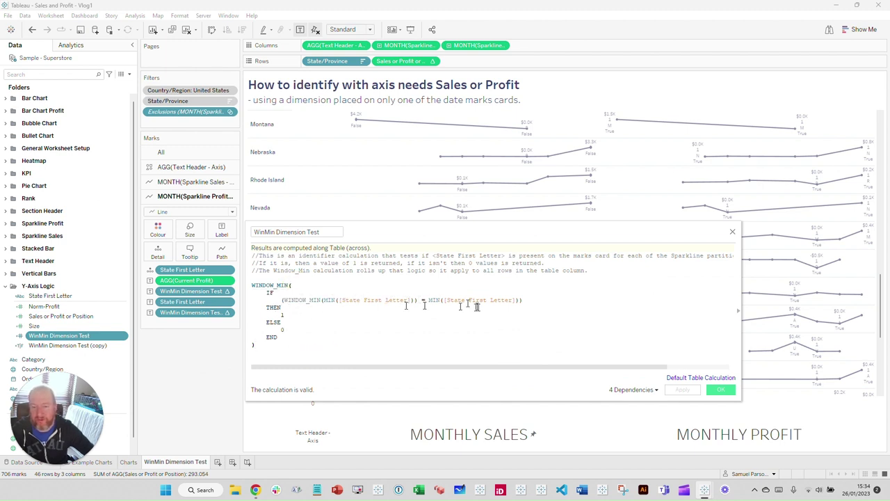
pyautogui.click(279, 318)
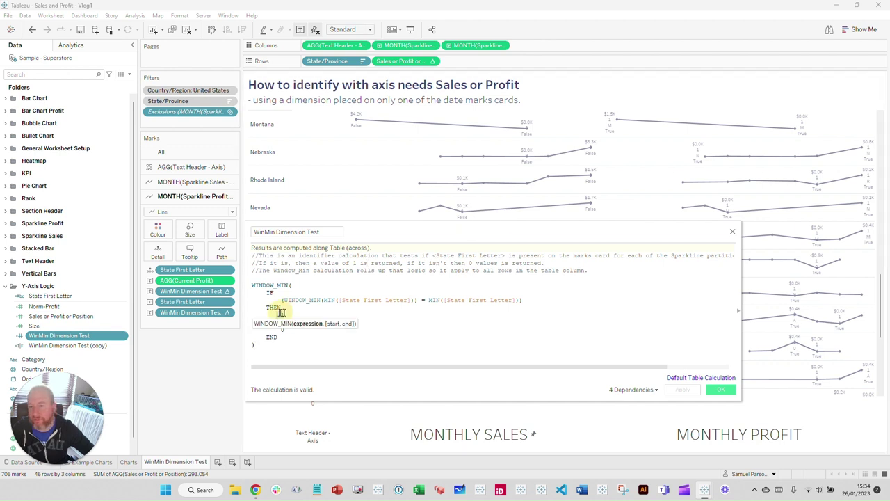
pyautogui.click(292, 348)
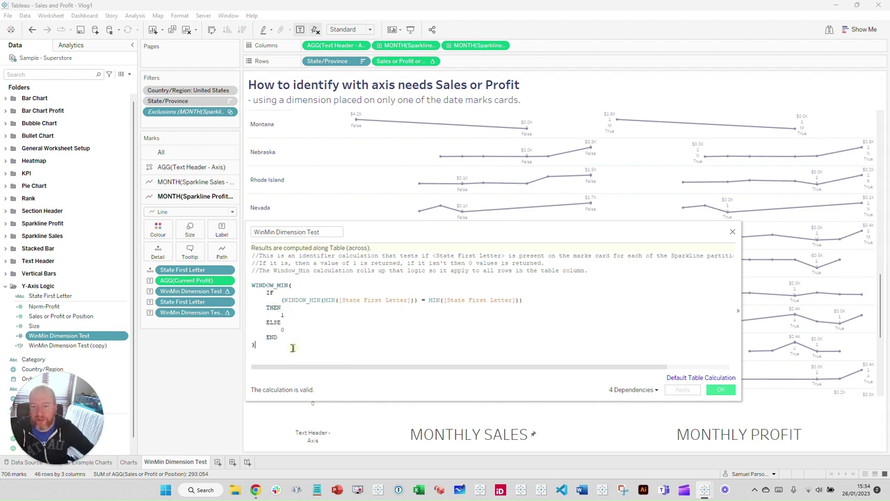
pyautogui.moveTo(280, 344); pyautogui.dragTo(252, 285)
pyautogui.click(288, 338)
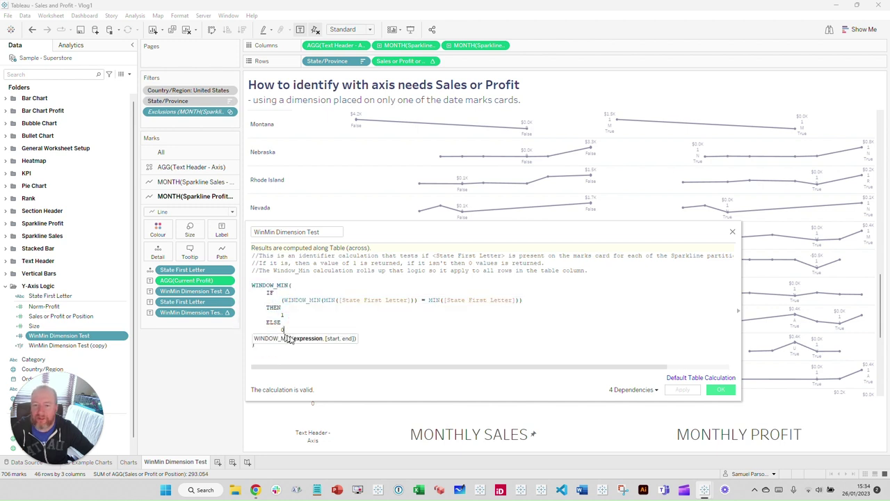
pyautogui.click(734, 233)
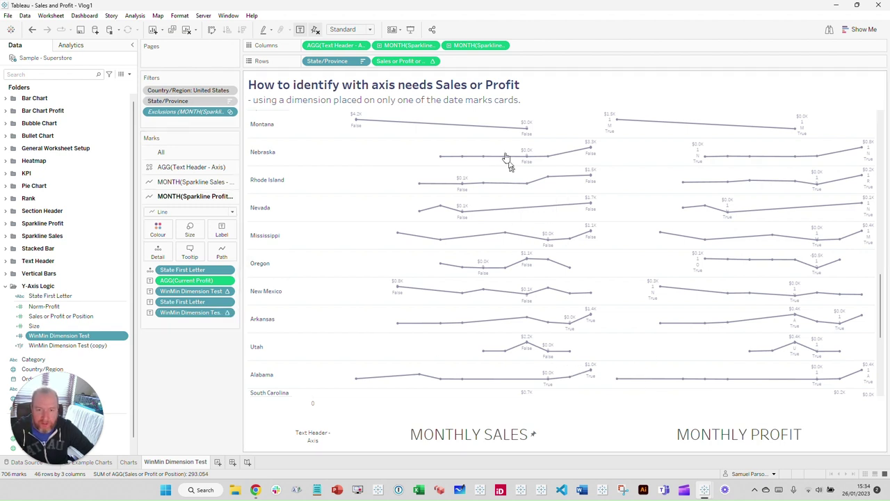
# Compare the sales and profit sparkline labels across the state rows from Alabama up to Indiana
pyautogui.moveTo(525, 350)
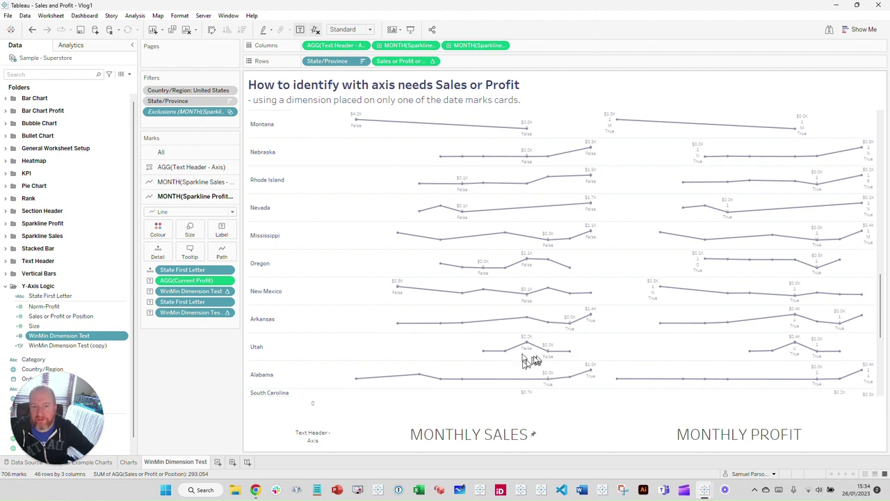
pyautogui.moveTo(560, 387)
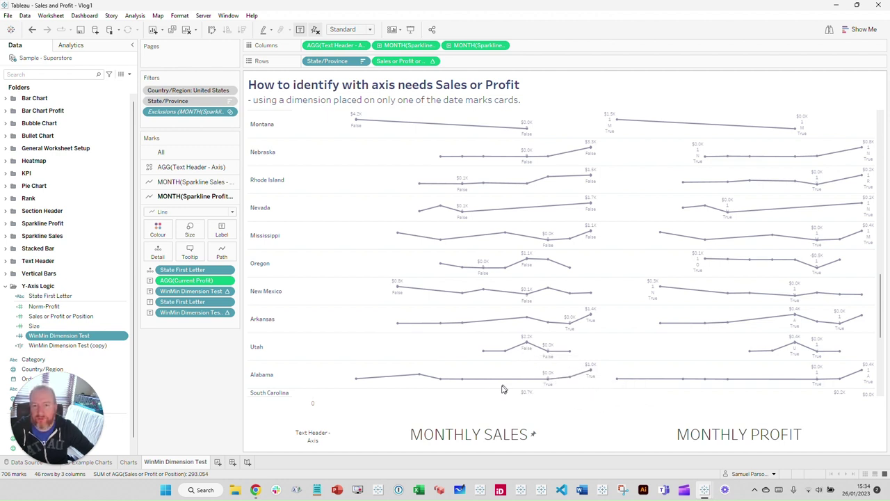
pyautogui.scroll(10, 447, 378)
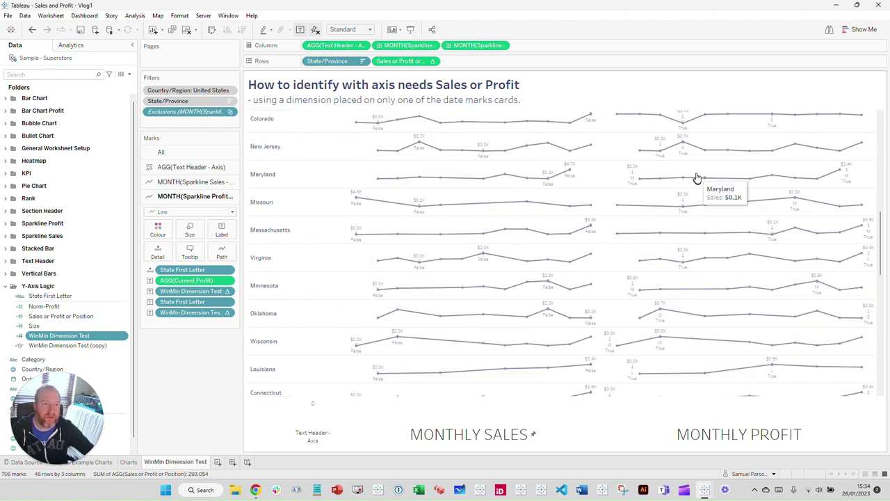
pyautogui.scroll(-6, 750, 347)
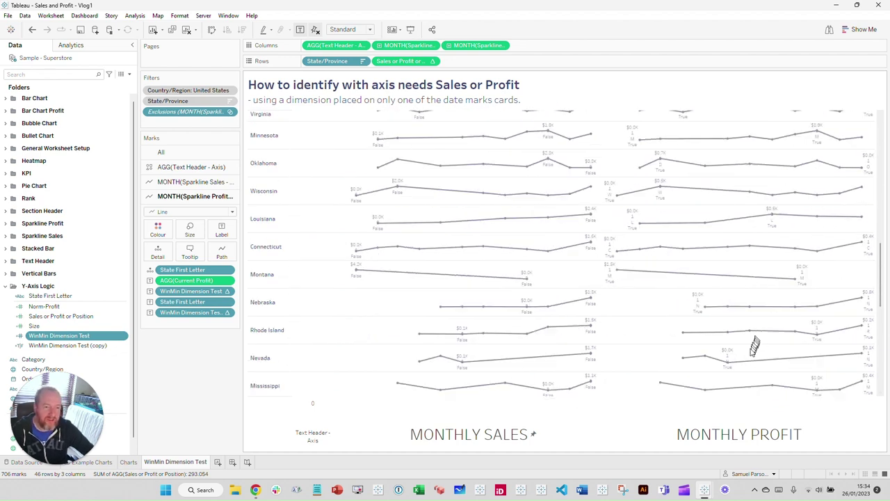
pyautogui.scroll(11, 750, 362)
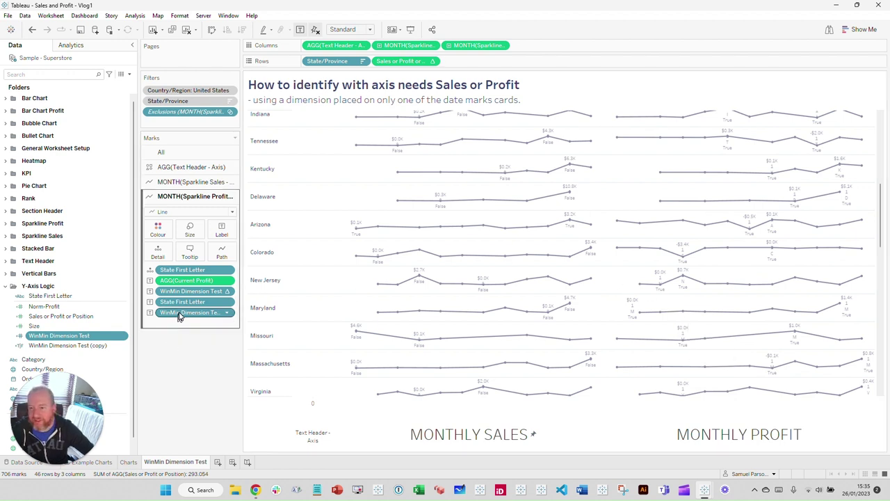
# Remove WinMin Dimension Test (copy) from the labels of both the Sparkline Profit and Sparkline Sales cards
pyautogui.moveTo(179, 316); pyautogui.dragTo(418, 205)
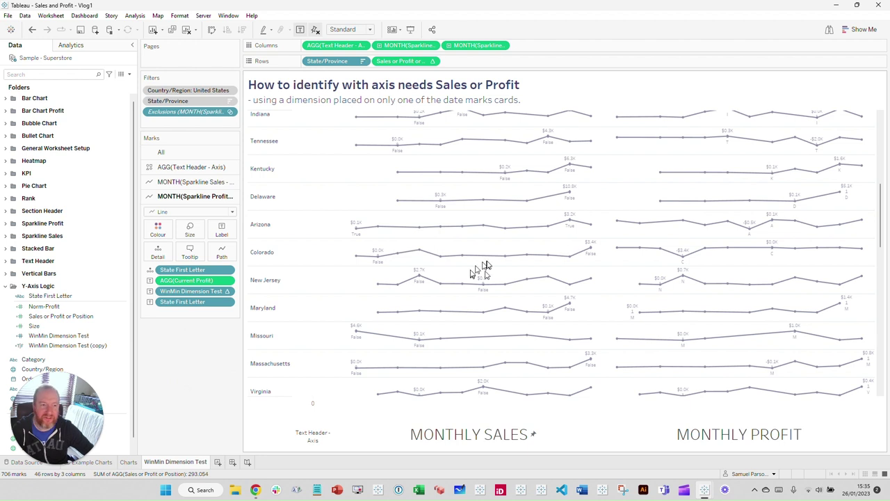
pyautogui.click(174, 181)
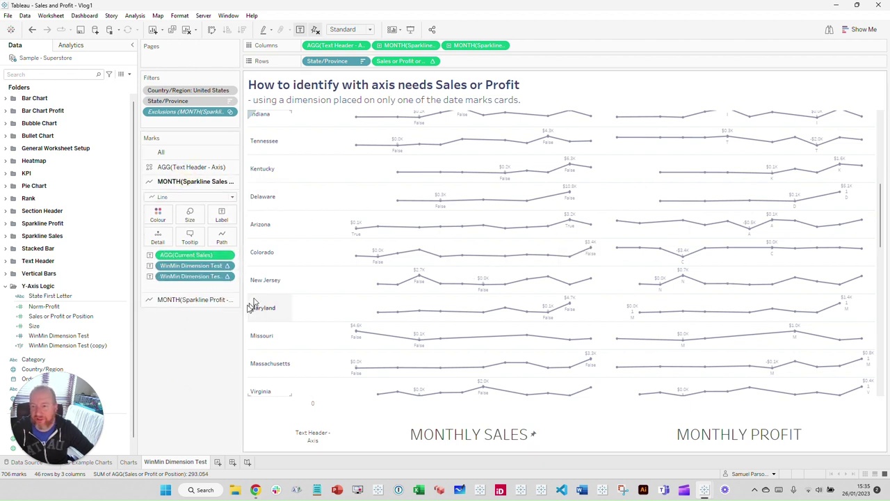
pyautogui.moveTo(189, 277); pyautogui.dragTo(191, 340)
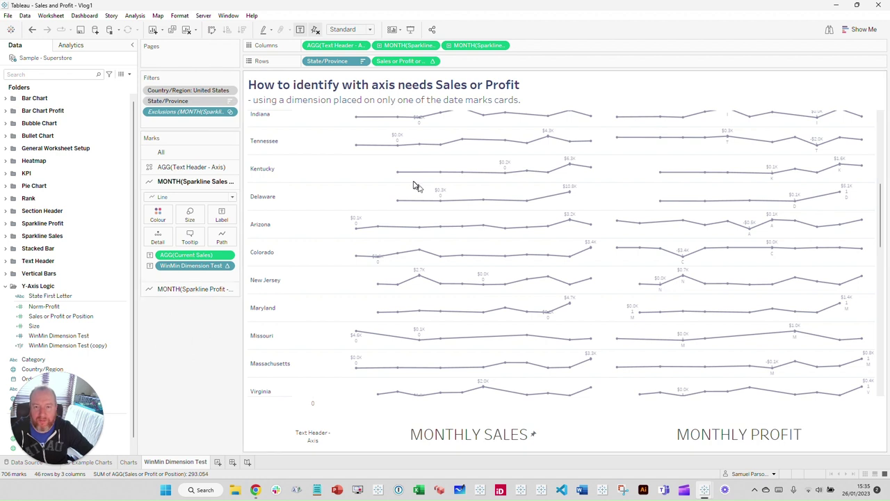
# Remove the State First Letter label from the Sparkline Profit card, keeping the detail instance of that field
pyautogui.click(194, 288)
pyautogui.moveTo(187, 270)
pyautogui.mouseDown()
pyautogui.moveTo(207, 291)
pyautogui.moveTo(188, 273)
pyautogui.mouseUp()
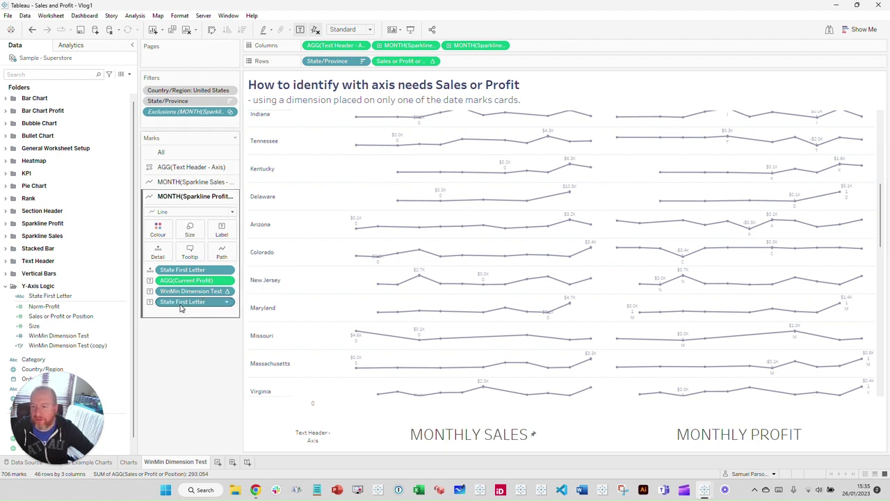
pyautogui.moveTo(174, 304); pyautogui.dragTo(185, 366)
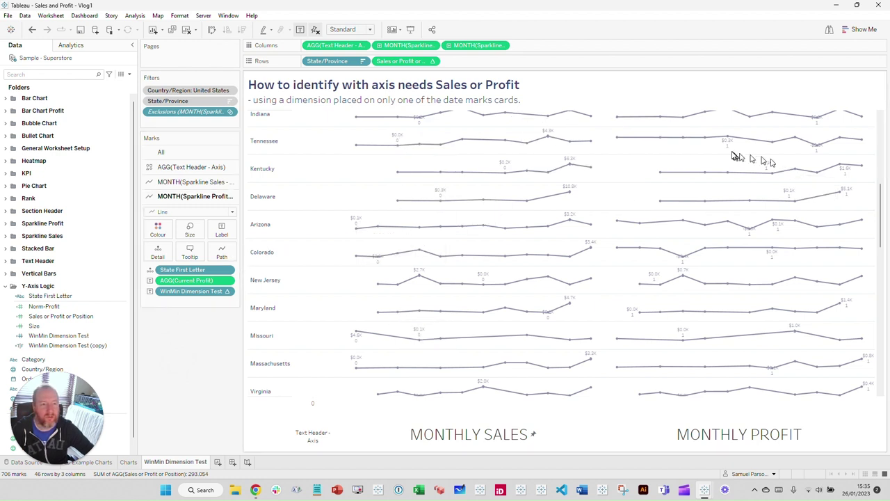
# On the Charts sheet, open the Sales or Profit or Position calculation and enlarge its editor to show the full formula
pyautogui.click(120, 464)
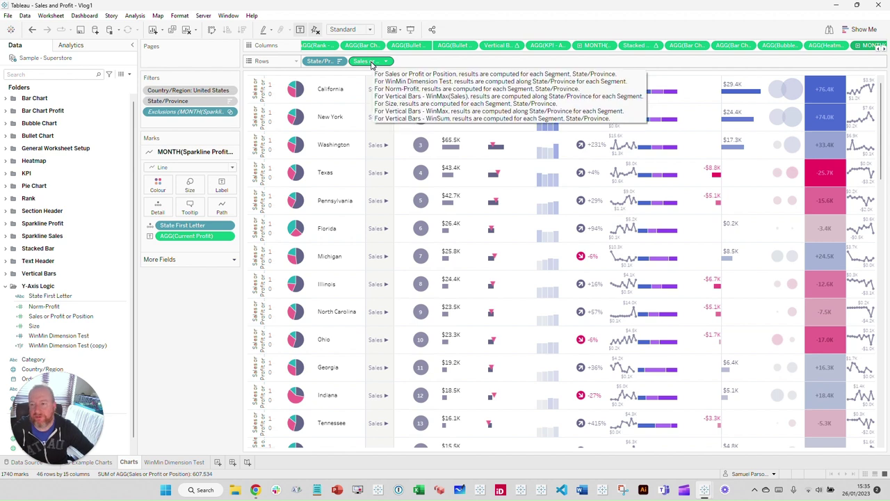
pyautogui.rightClick(103, 316)
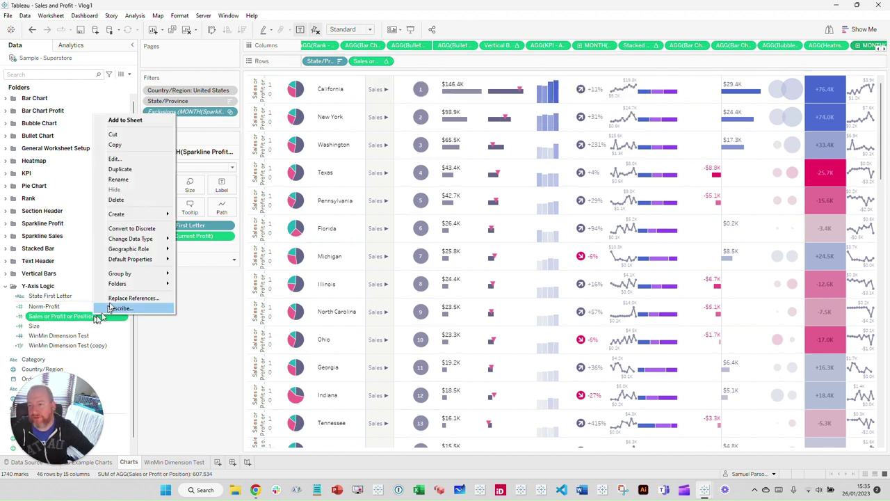
pyautogui.click(129, 158)
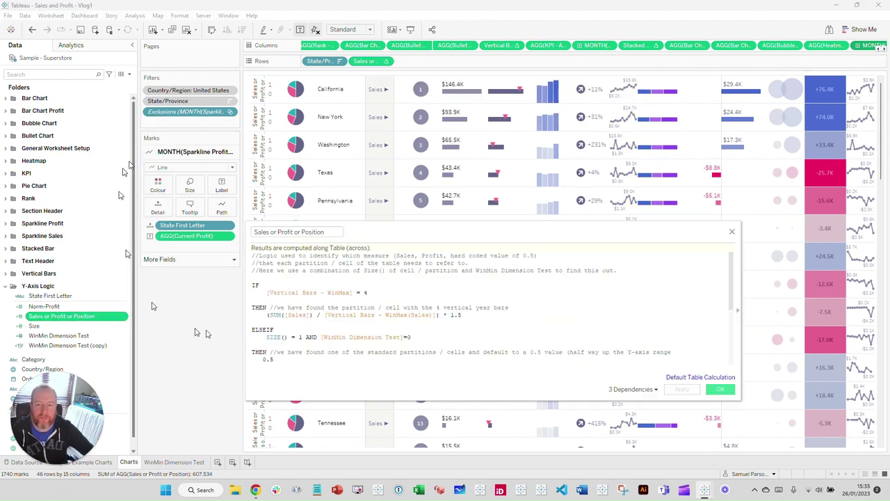
pyautogui.moveTo(368, 223); pyautogui.dragTo(368, 86)
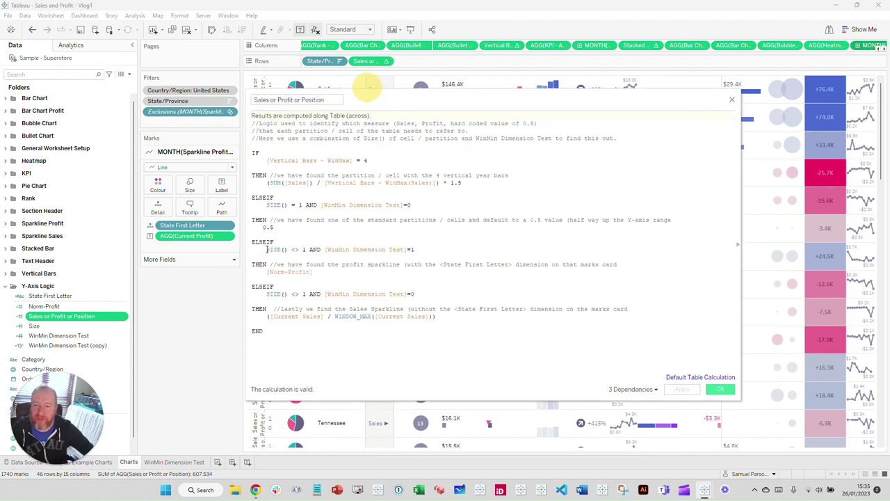
# Review the SIZE() <> 1 conditions that use WinMin Dimension Test to choose Norm-Profit or normalised Current Sales, and close the formula unchanged
pyautogui.moveTo(267, 249); pyautogui.dragTo(306, 249)
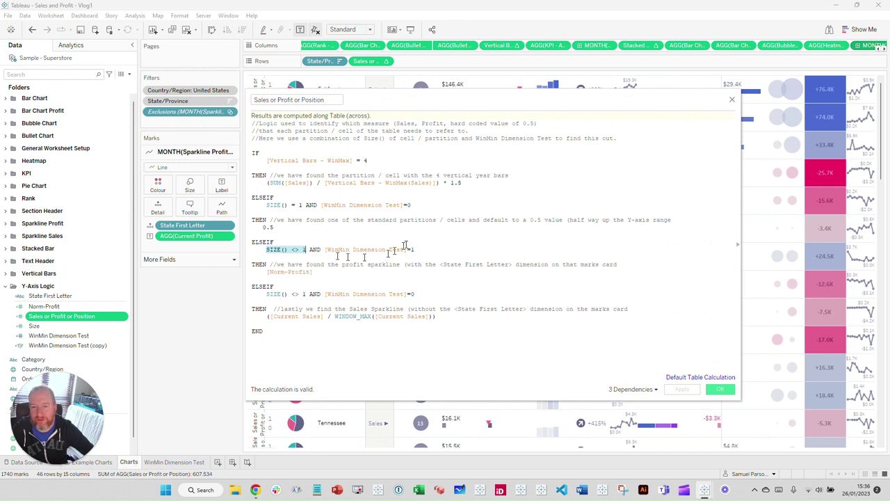
pyautogui.moveTo(416, 249); pyautogui.dragTo(327, 249)
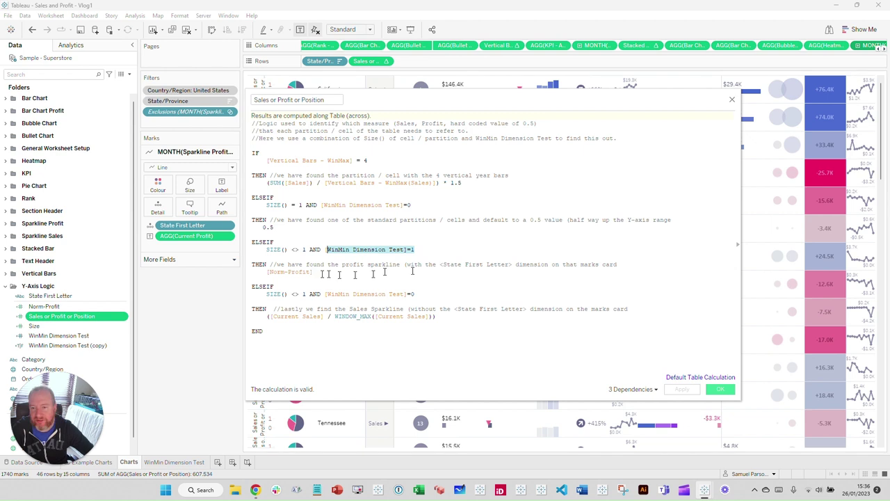
pyautogui.moveTo(314, 274); pyautogui.dragTo(271, 273)
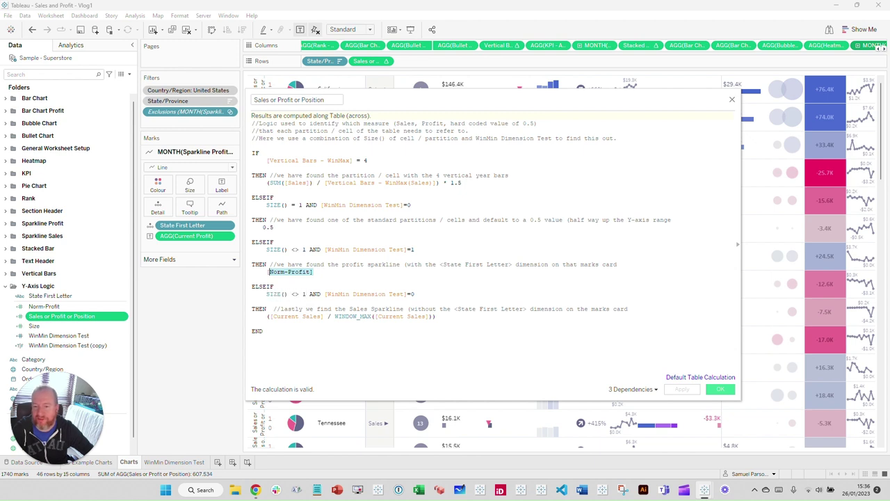
pyautogui.click(270, 271)
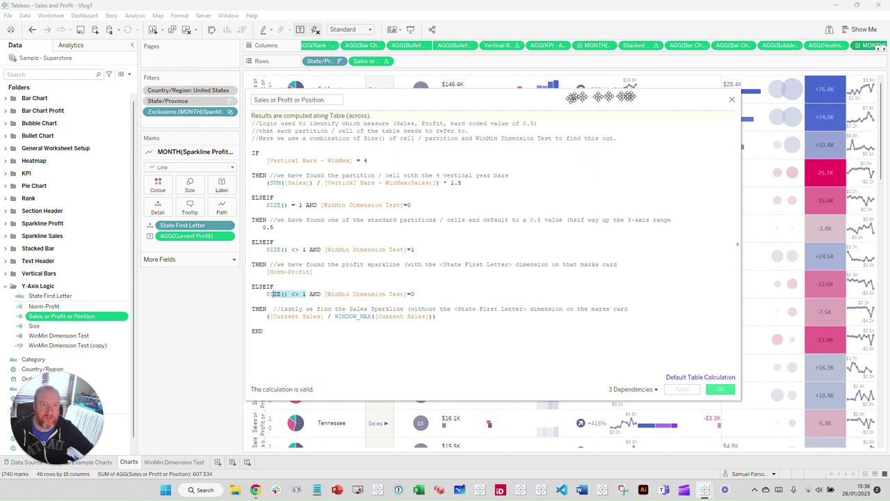
pyautogui.moveTo(576, 99); pyautogui.dragTo(583, 126)
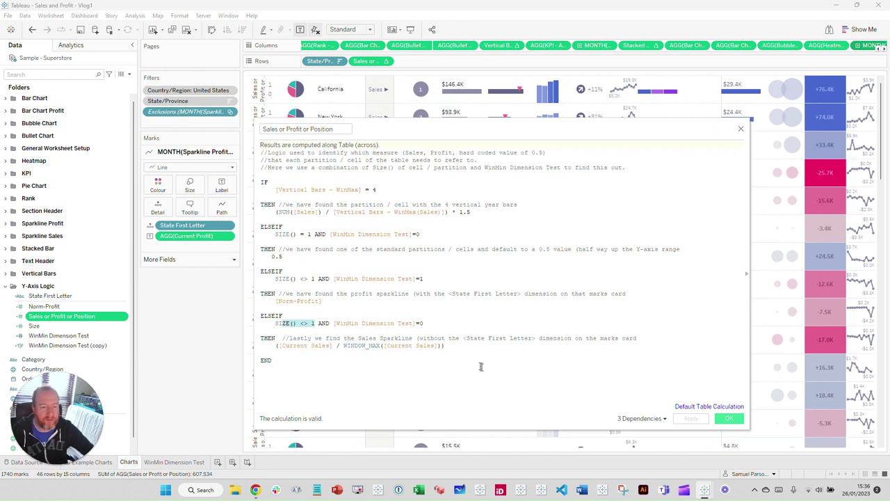
pyautogui.click(741, 131)
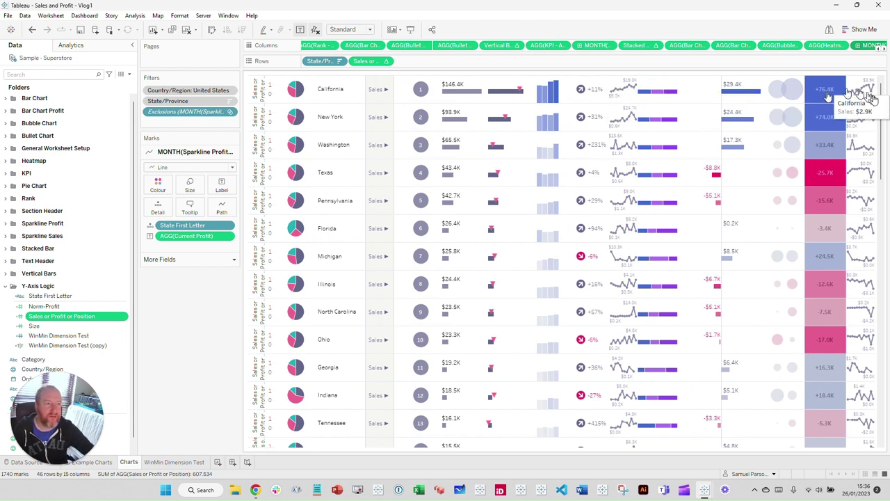
# Compare the sales and profit sparklines, and review the Norm-Profit formula with its playfairdata blog reference on normalising data
pyautogui.moveTo(583, 203)
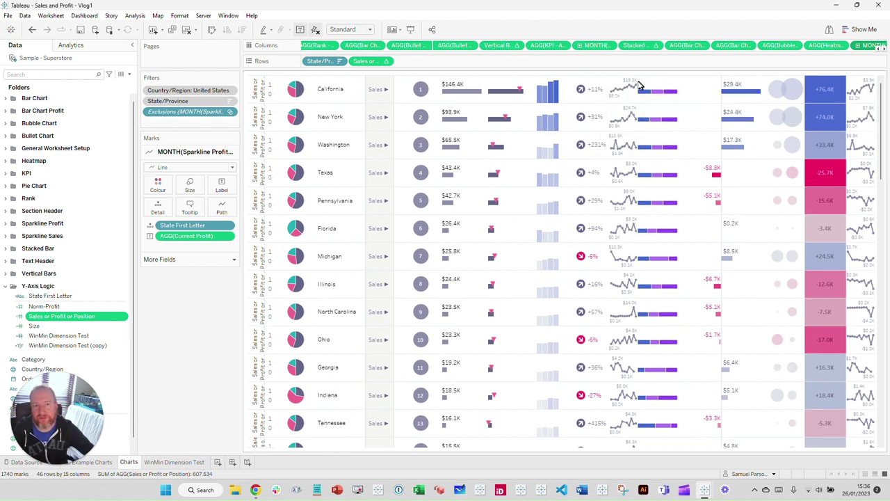
pyautogui.moveTo(623, 94)
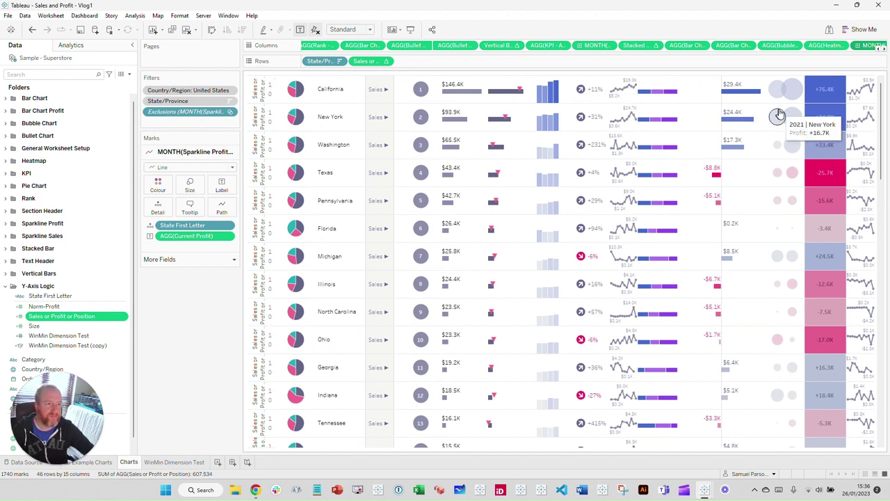
pyautogui.moveTo(861, 92)
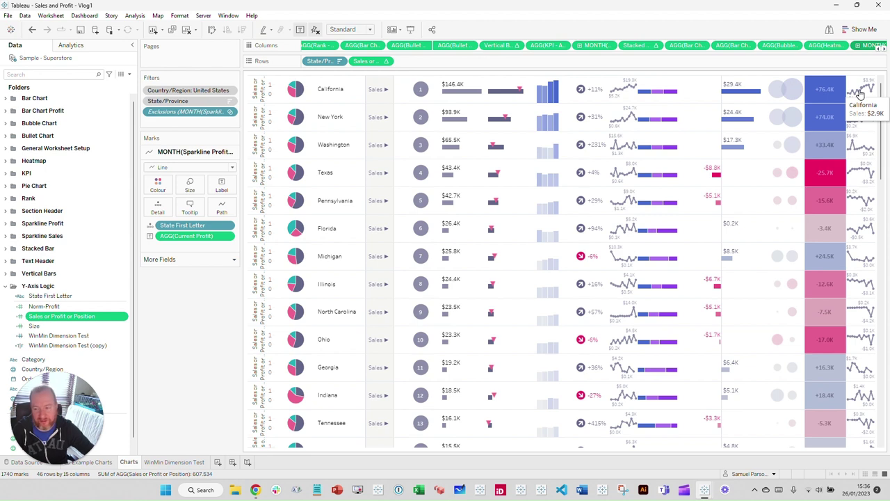
pyautogui.click(56, 306)
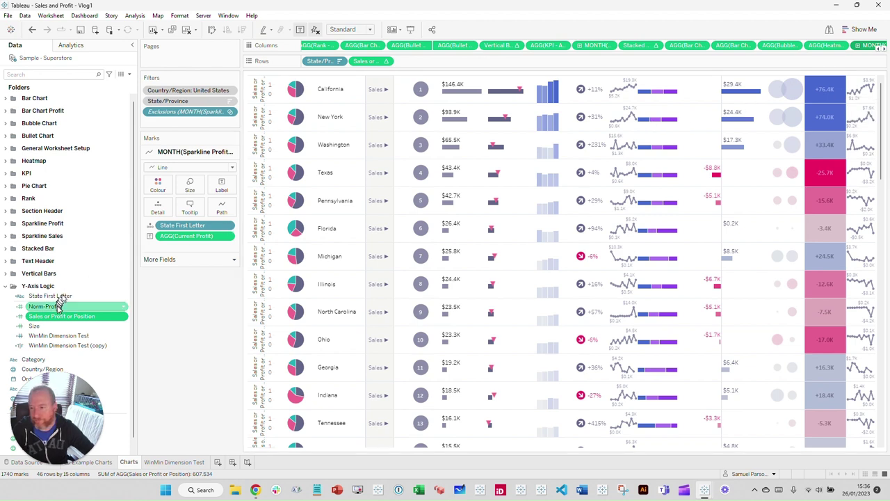
pyautogui.rightClick(61, 306)
pyautogui.click(77, 149)
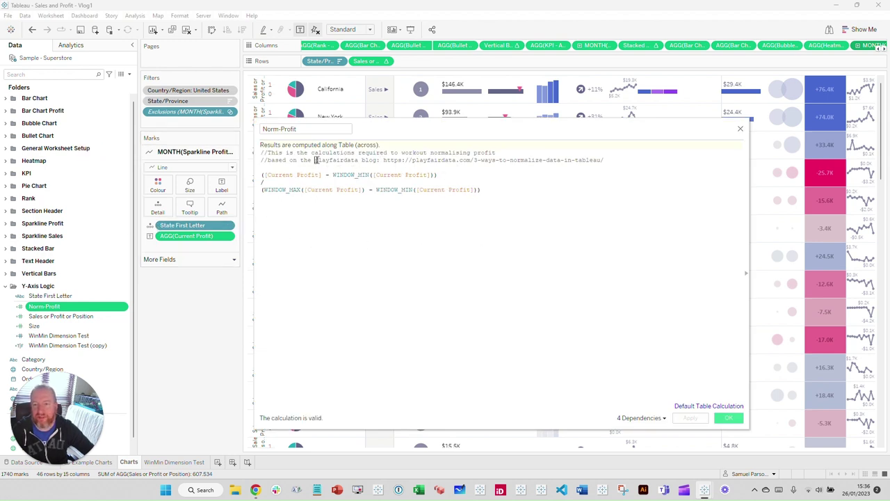
pyautogui.moveTo(315, 160); pyautogui.dragTo(604, 160)
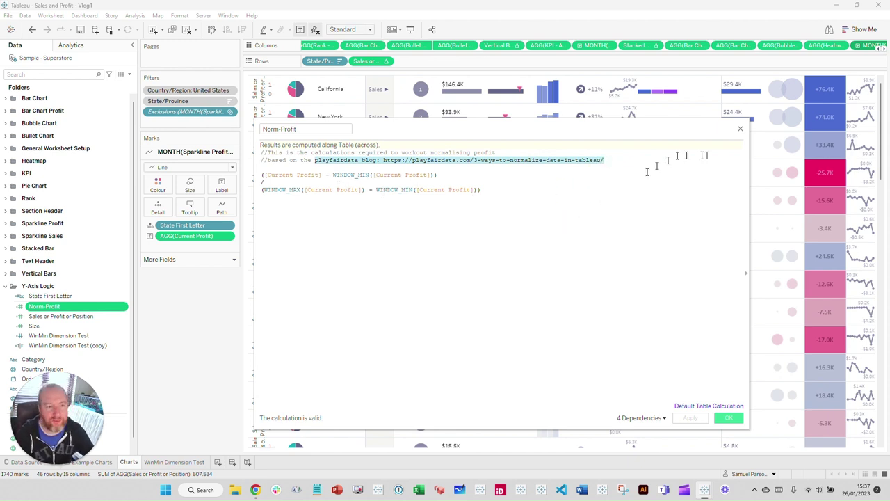
pyautogui.click(741, 130)
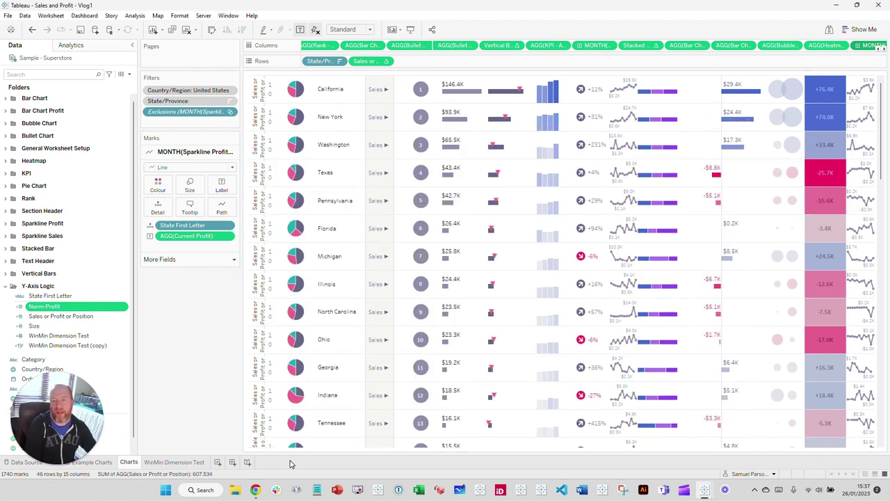
# Hide the Sales or Profit or Position axis header on the Charts sheet, and open the Example Charts dashboard
pyautogui.rightClick(267, 94)
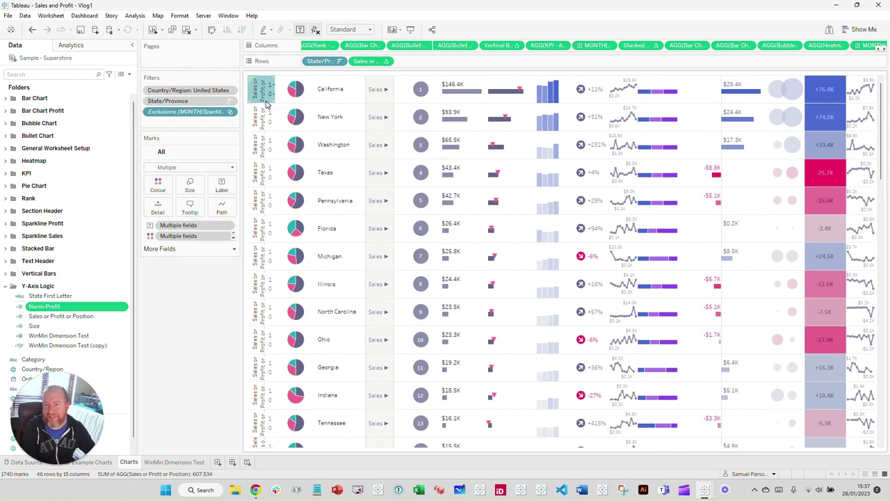
pyautogui.click(288, 217)
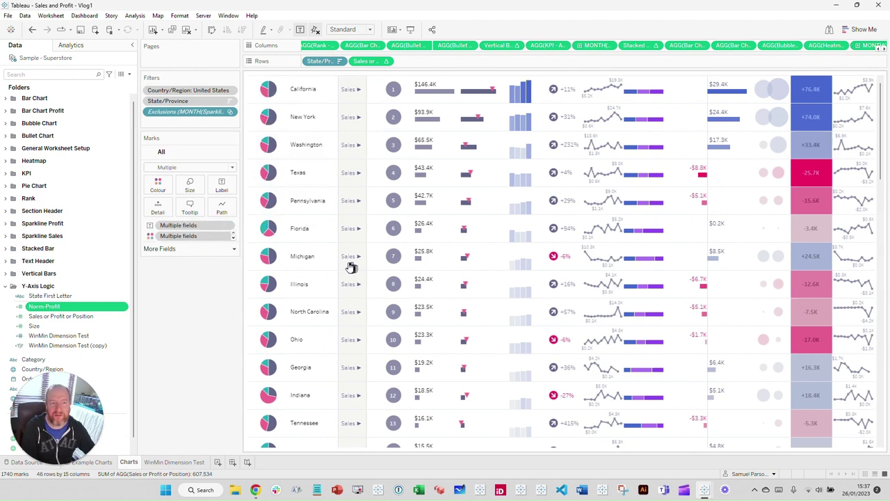
pyautogui.click(107, 463)
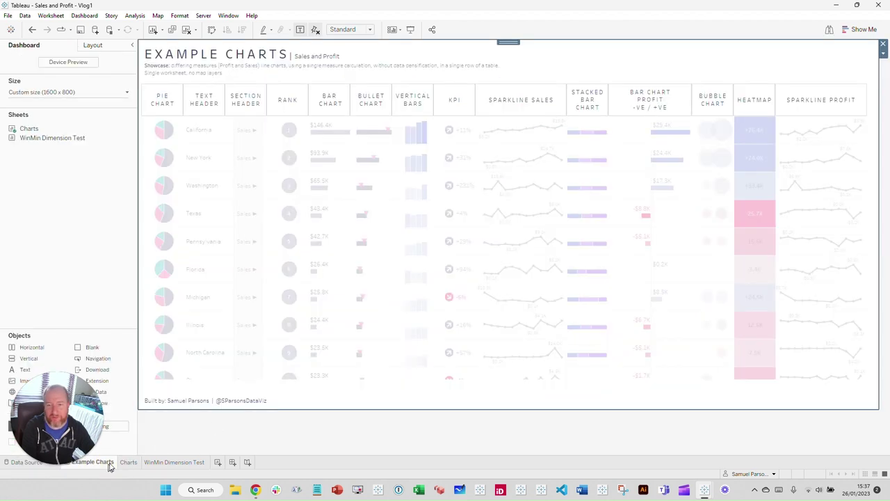